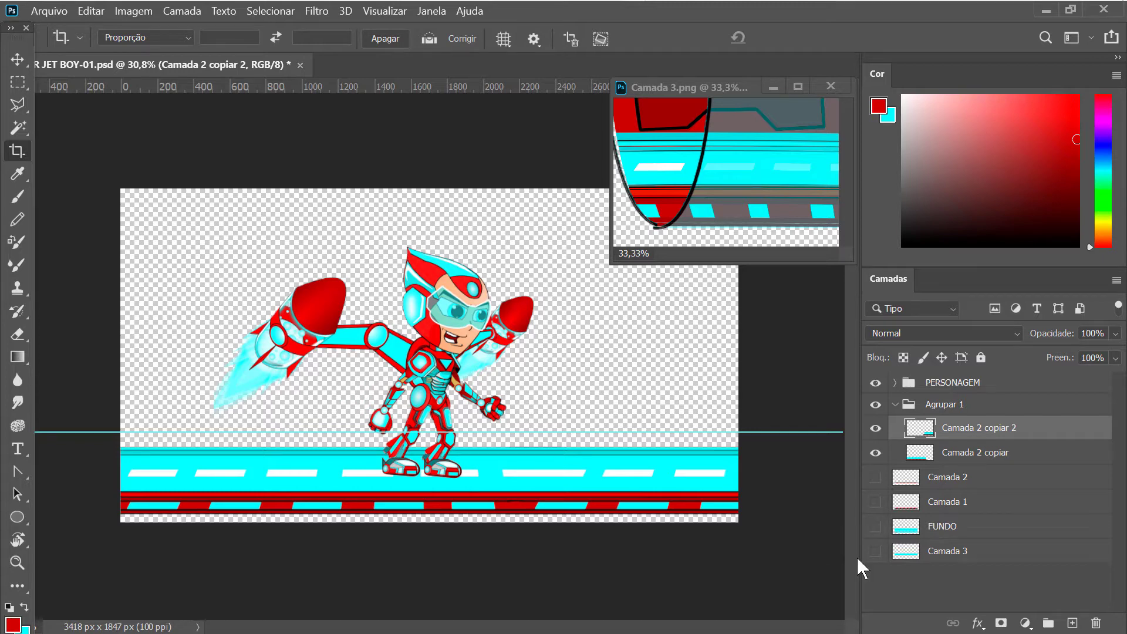
Delete the four old layers: Camada 2, Camada 1, FUNDO and Camada 3
click(951, 476)
drag(875, 476, 876, 551)
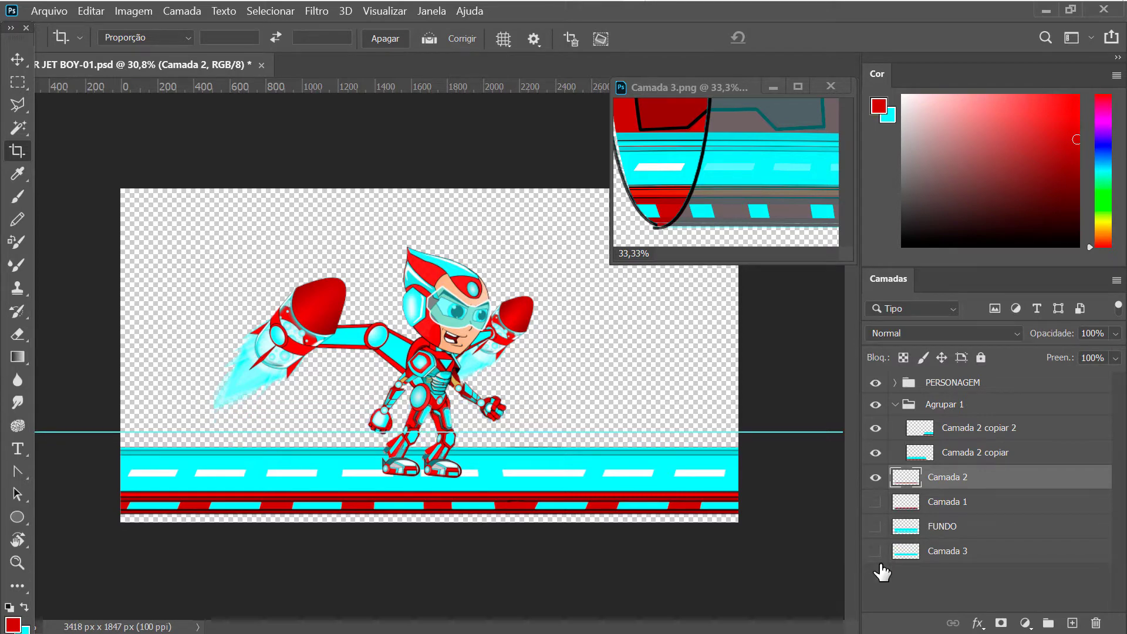
ctrl+click(880, 562)
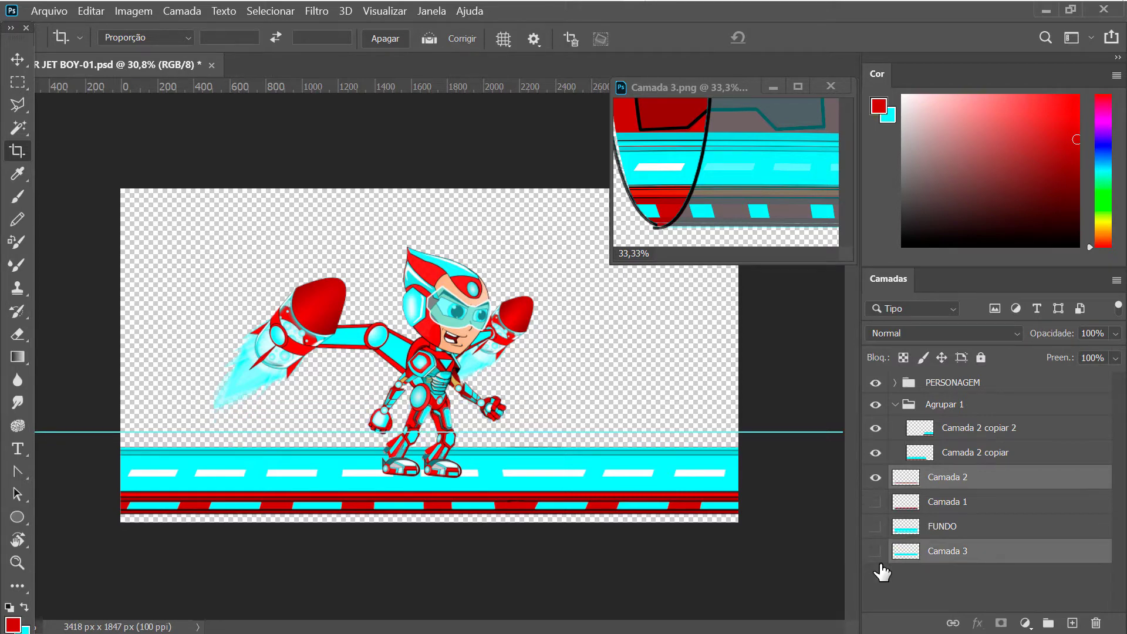
shift+click(943, 528)
shift+click(943, 474)
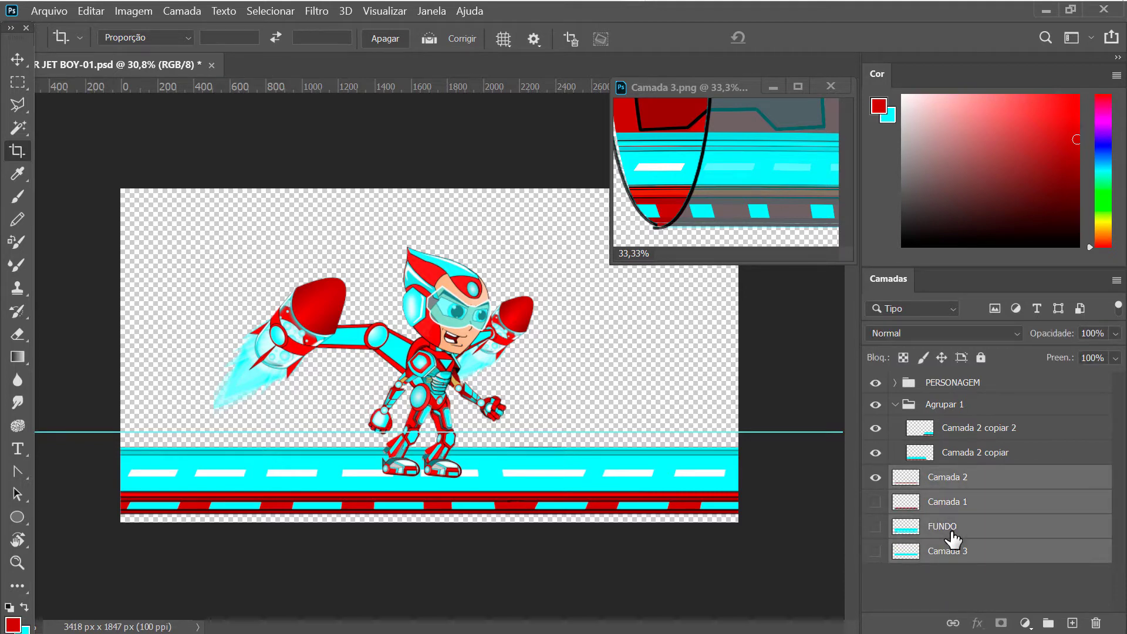
key(Delete)
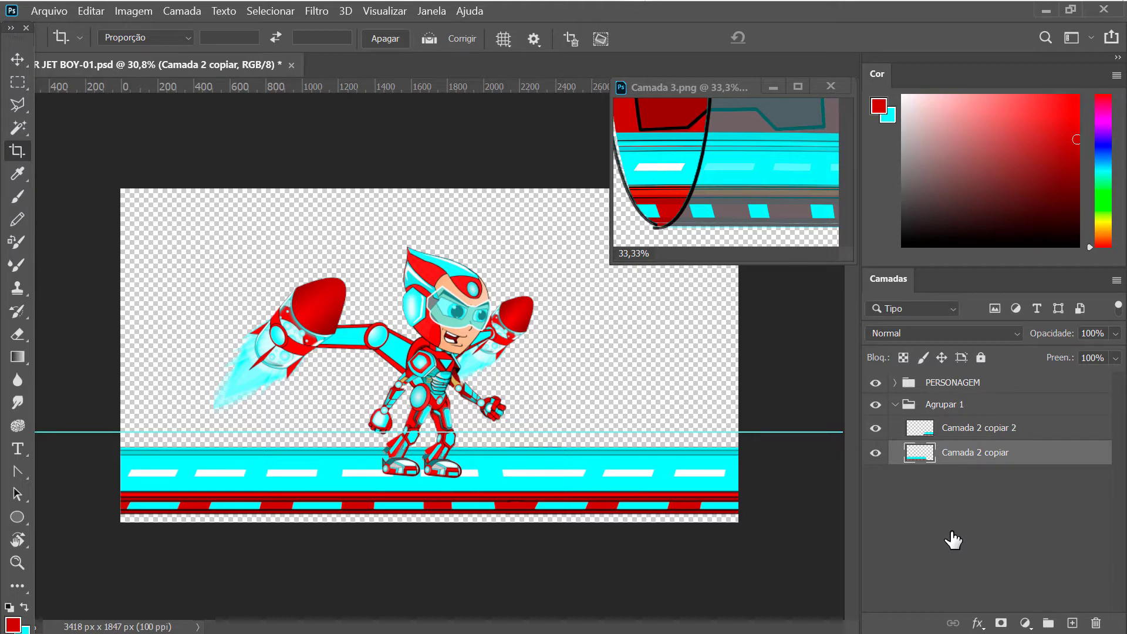
Merge the two Camada 2 copiar road layers into one layer
click(877, 453)
click(877, 454)
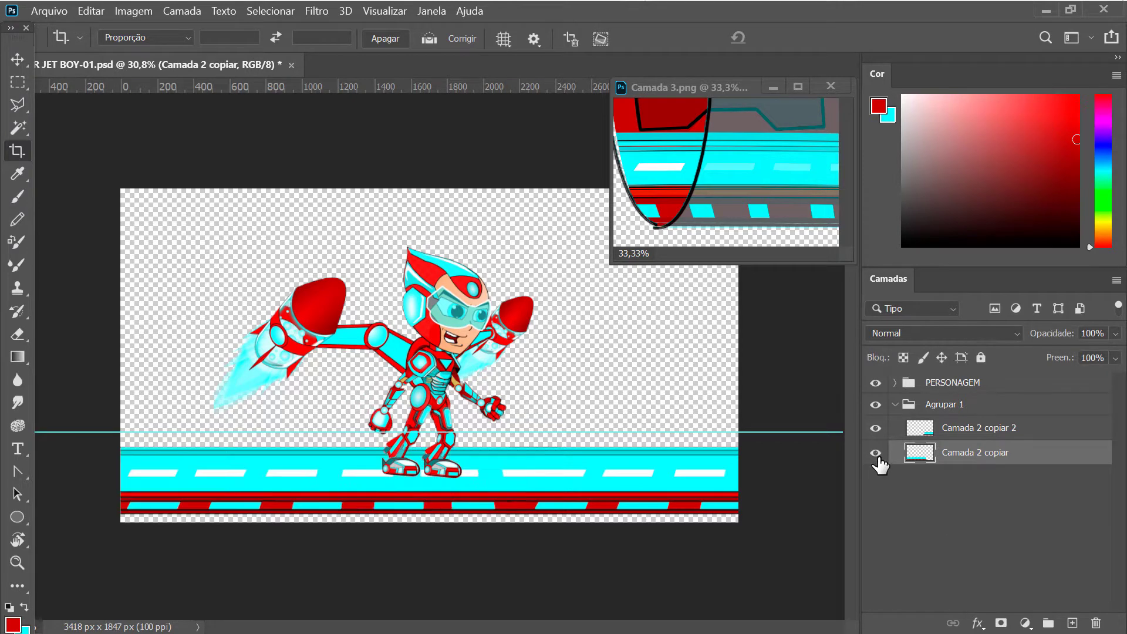
click(958, 428)
shift+click(956, 457)
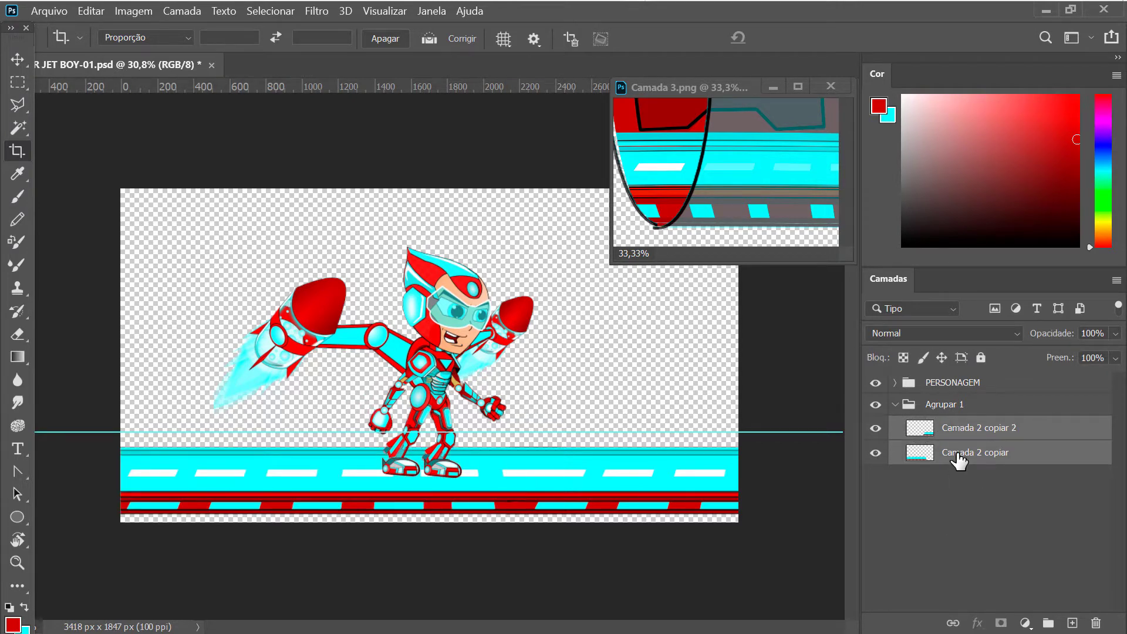
key(ctrl+e)
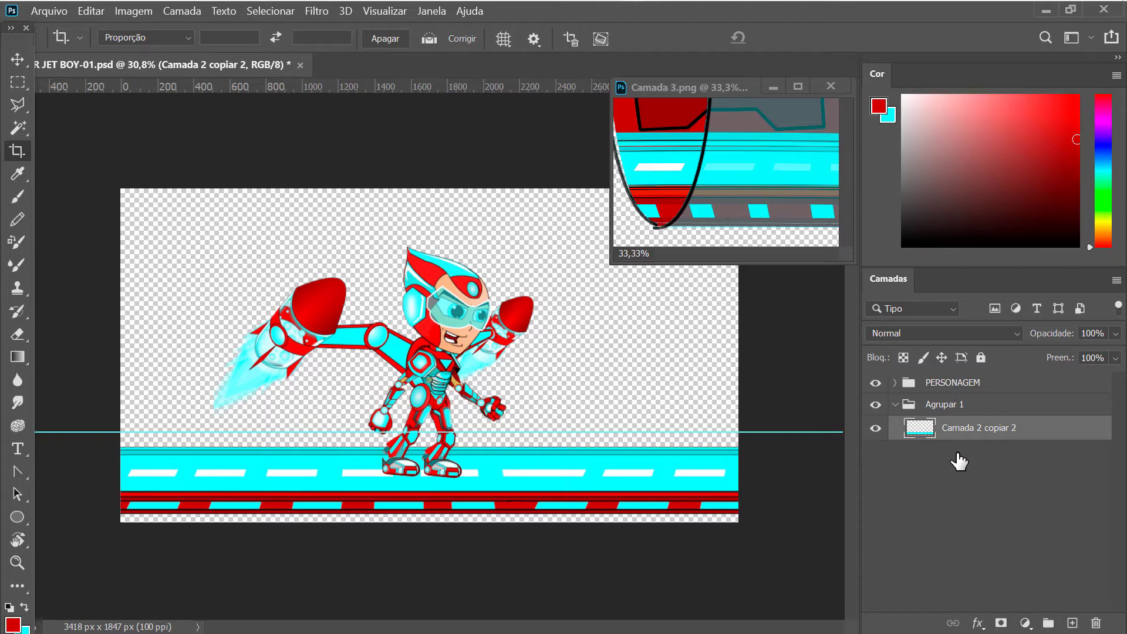
Rename the Agrupar 1 group to PLATAFORMA
double_click(943, 405)
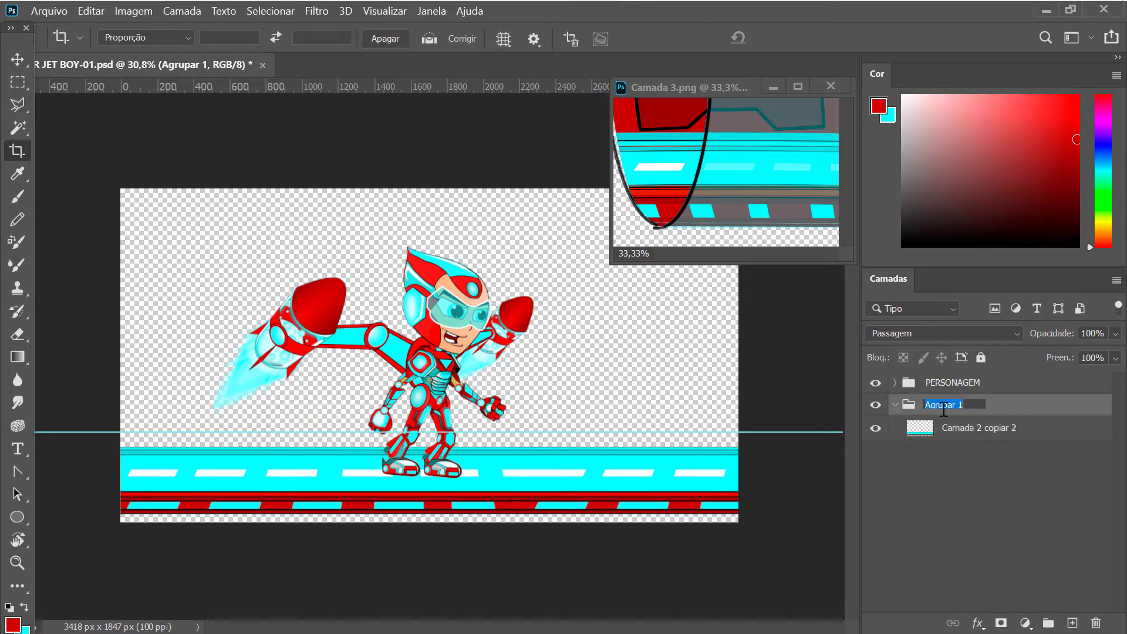
text(PLAT)
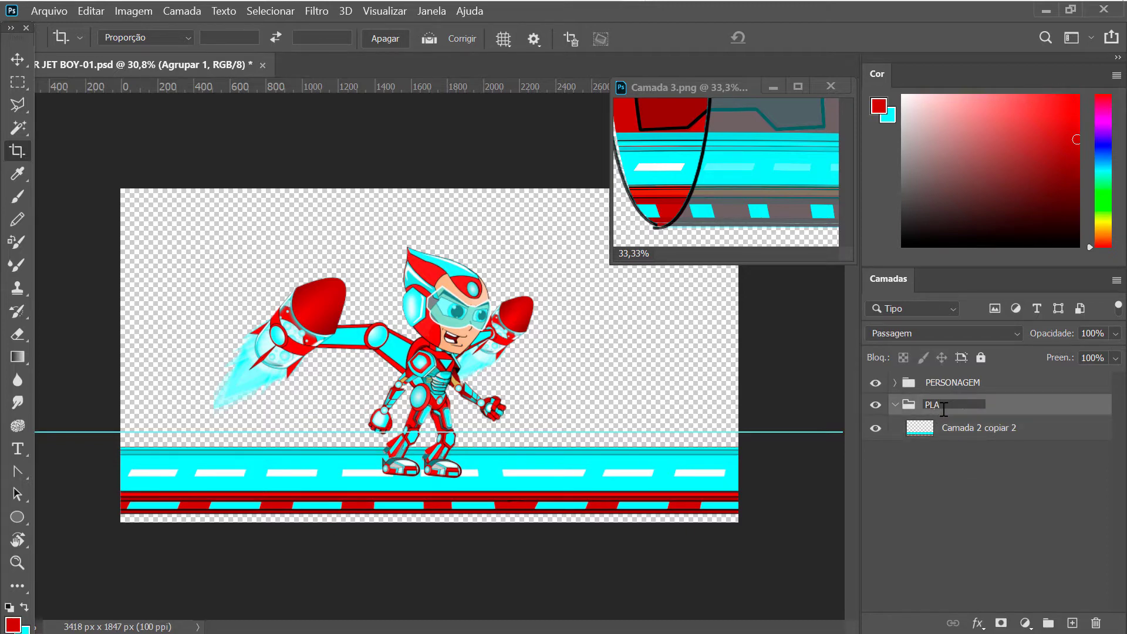
text(AFORMA)
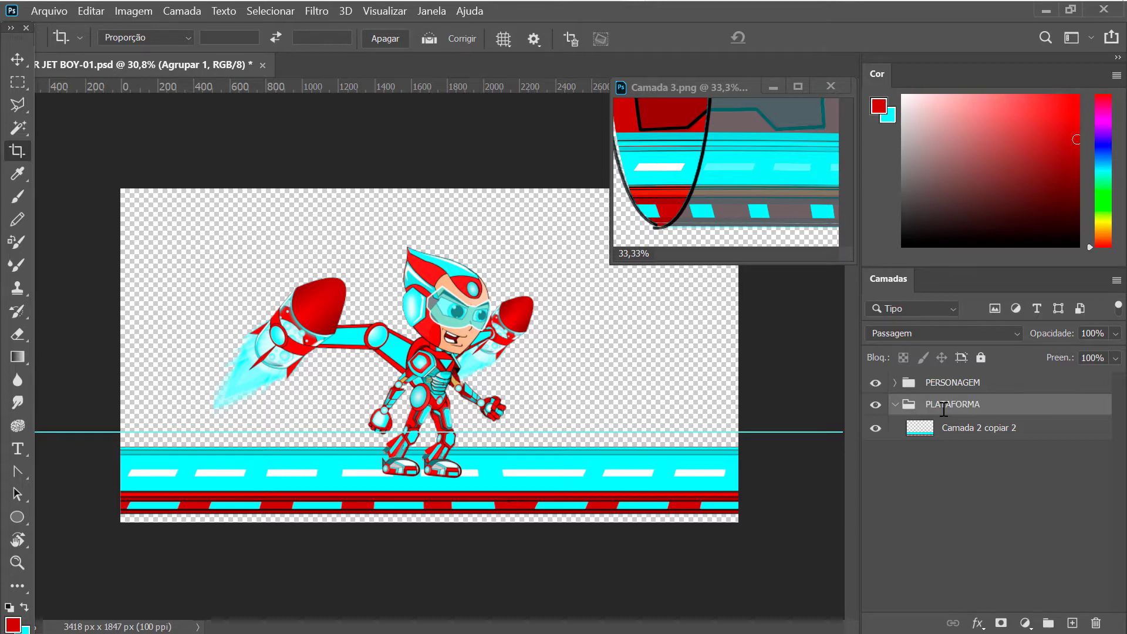
key(Return)
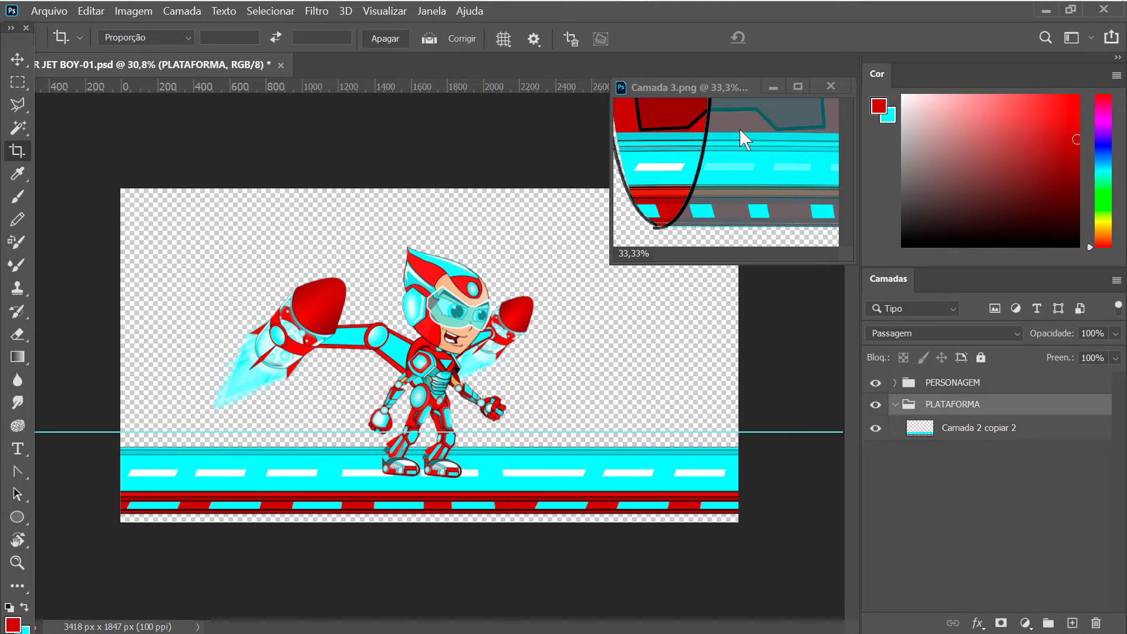
Pan the Camada 3.png reference image to inspect the robot detail
click(707, 167)
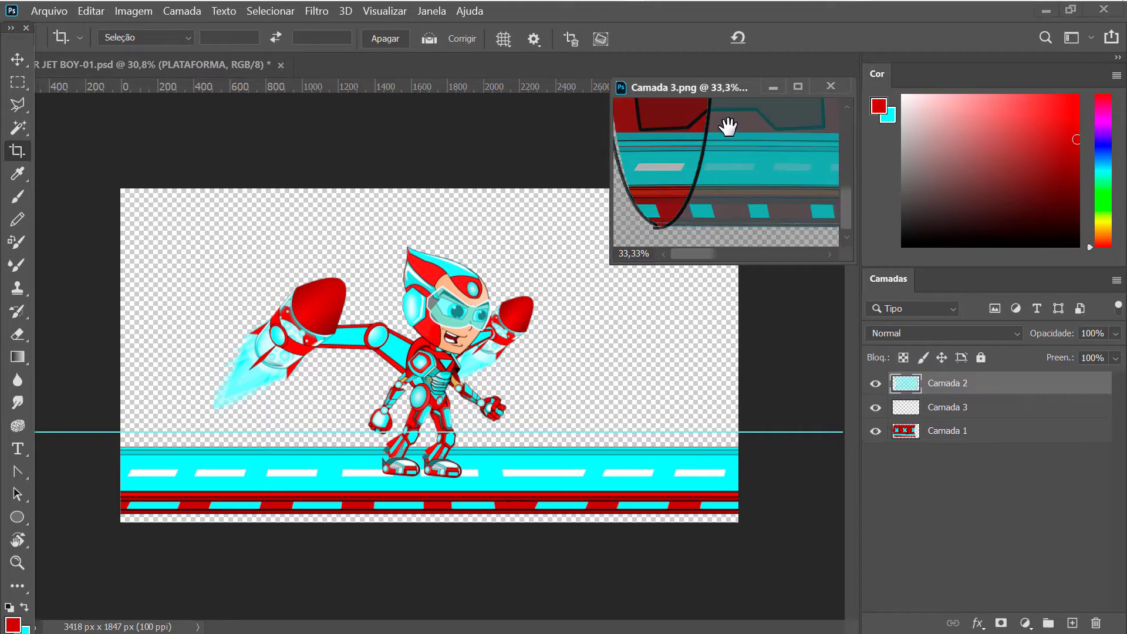
mouse_move(728, 126)
mouse_down()
mouse_move(722, 196)
mouse_move(747, 234)
mouse_up()
mouse_move(676, 164)
mouse_down()
mouse_move(756, 199)
mouse_move(755, 161)
mouse_up()
drag(727, 211, 711, 184)
drag(719, 246, 720, 226)
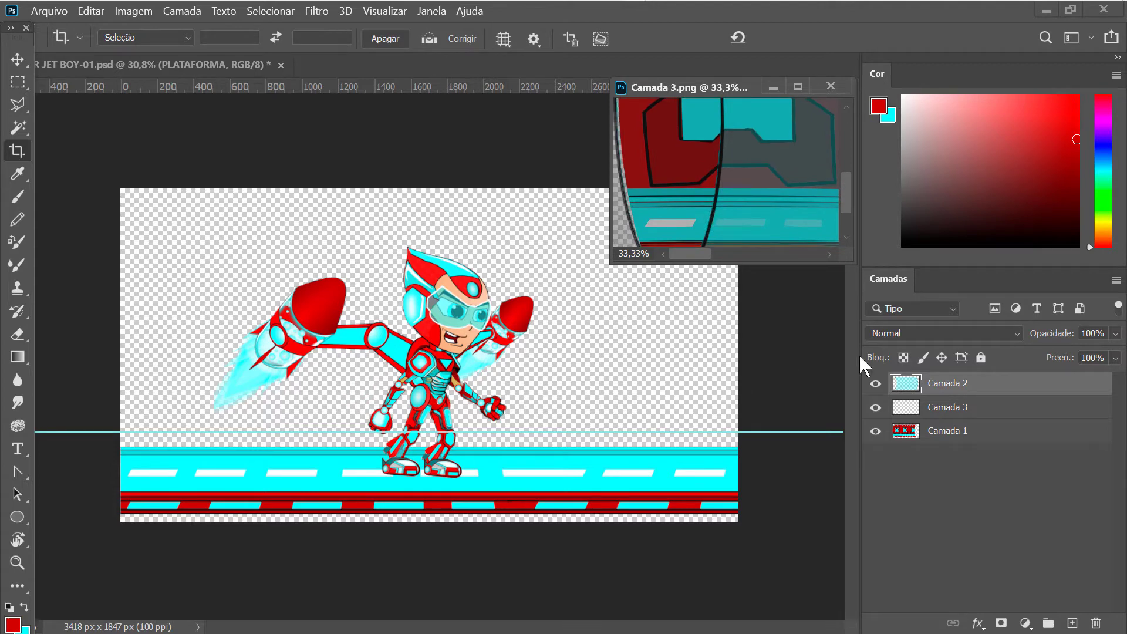
Crop the scene to its 3418 × 1847 px canvas, trimming road artwork past the edges
click(986, 434)
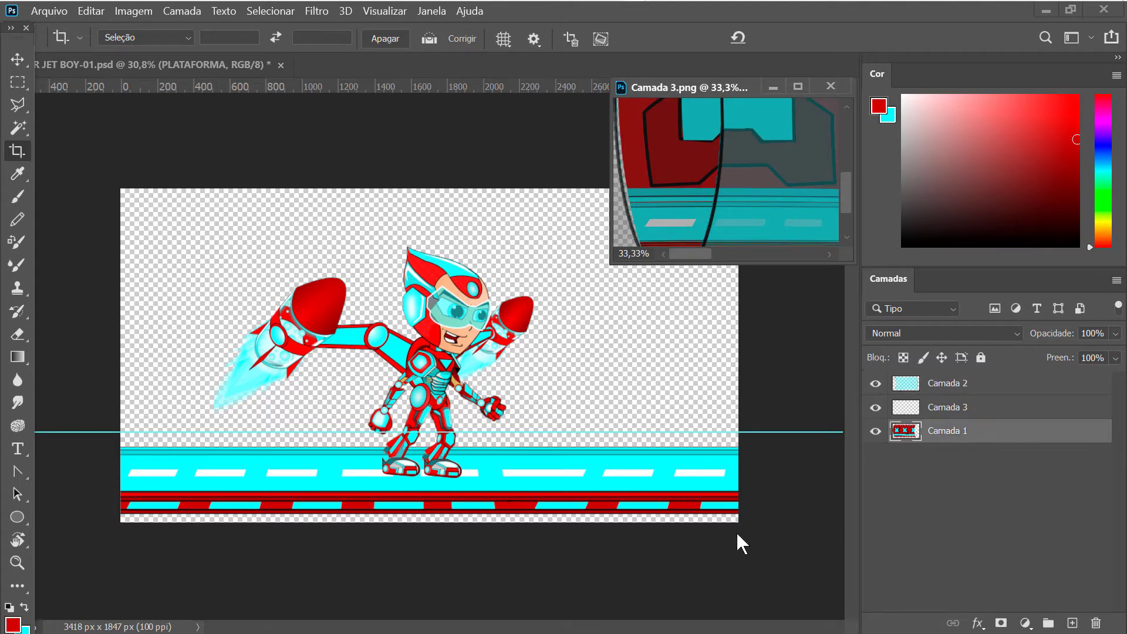
click(779, 577)
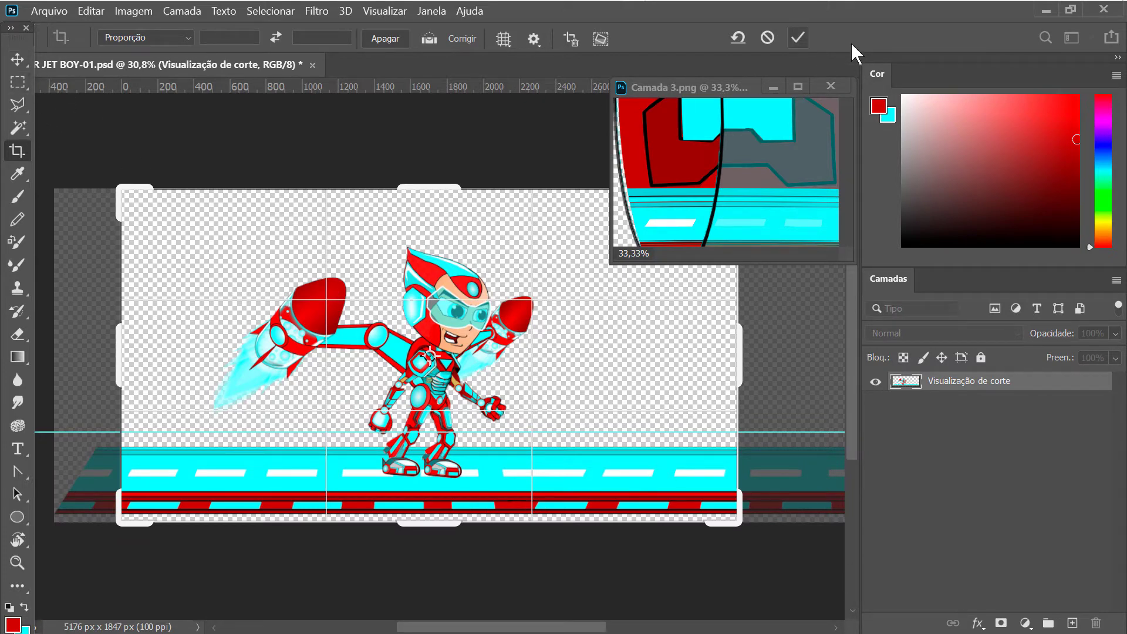
key(Return)
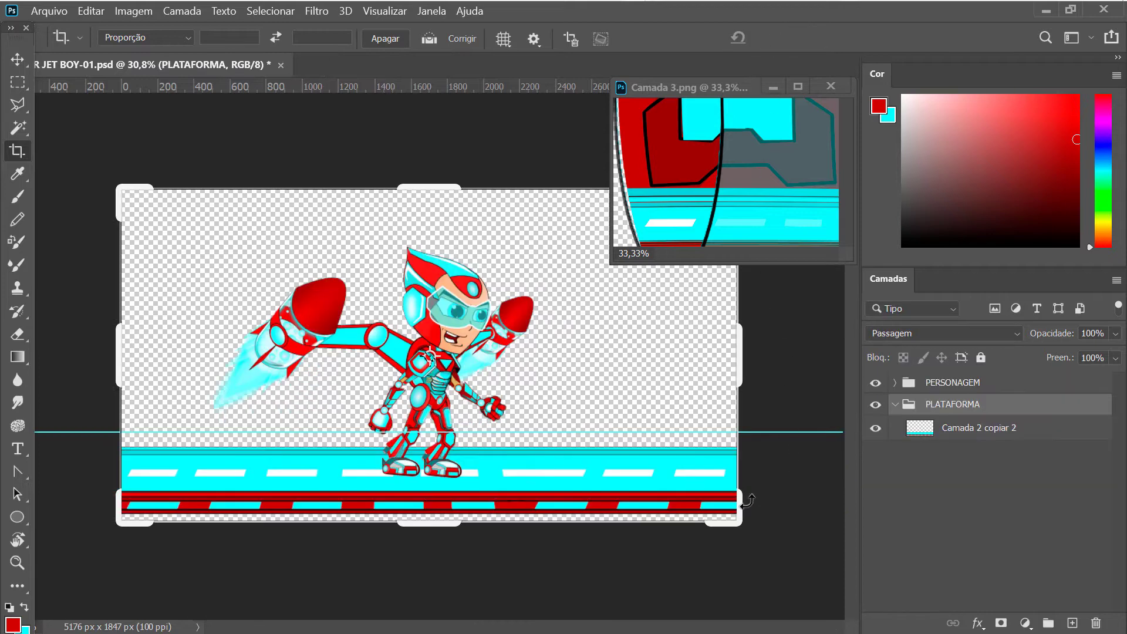
Add a new empty layer in PLATAFORMA, placed below the road layer
key(v)
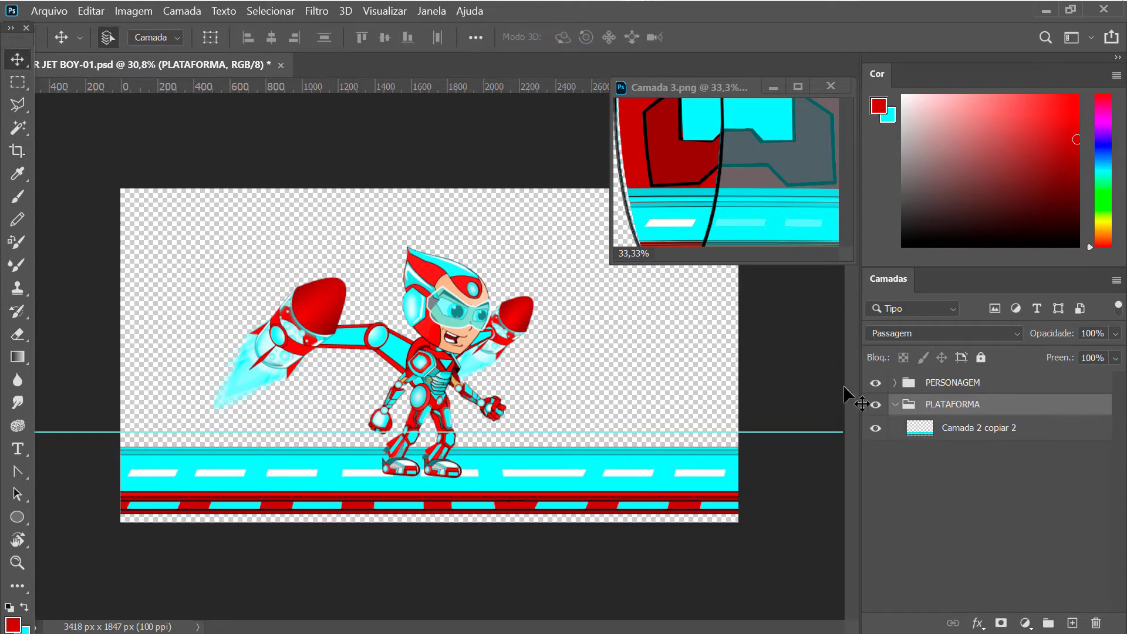
click(1071, 622)
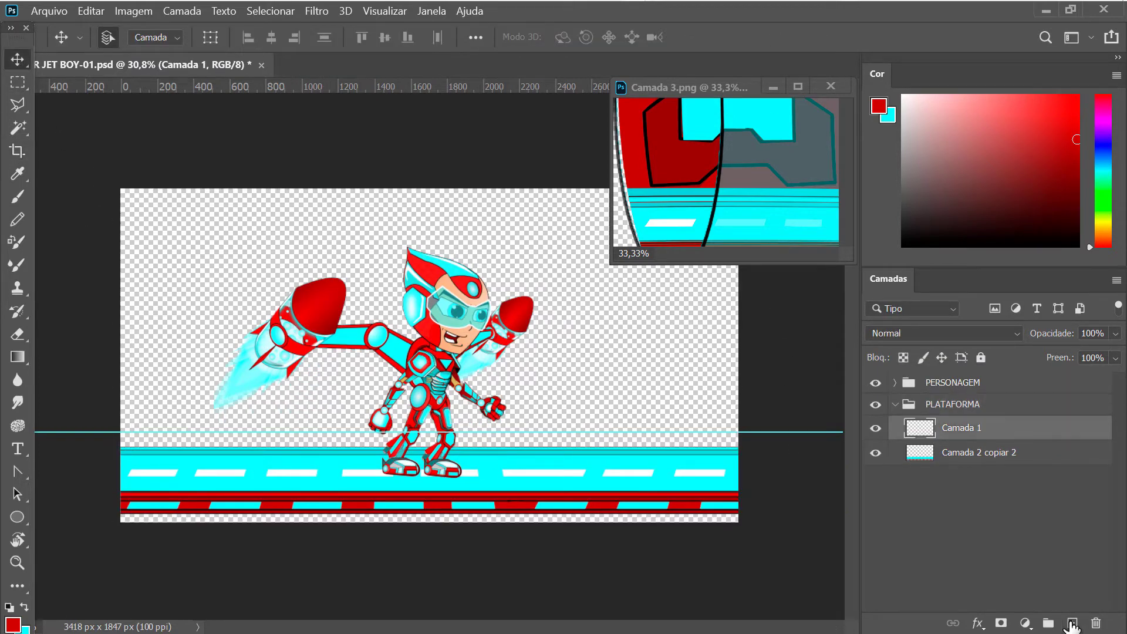
drag(968, 427, 969, 506)
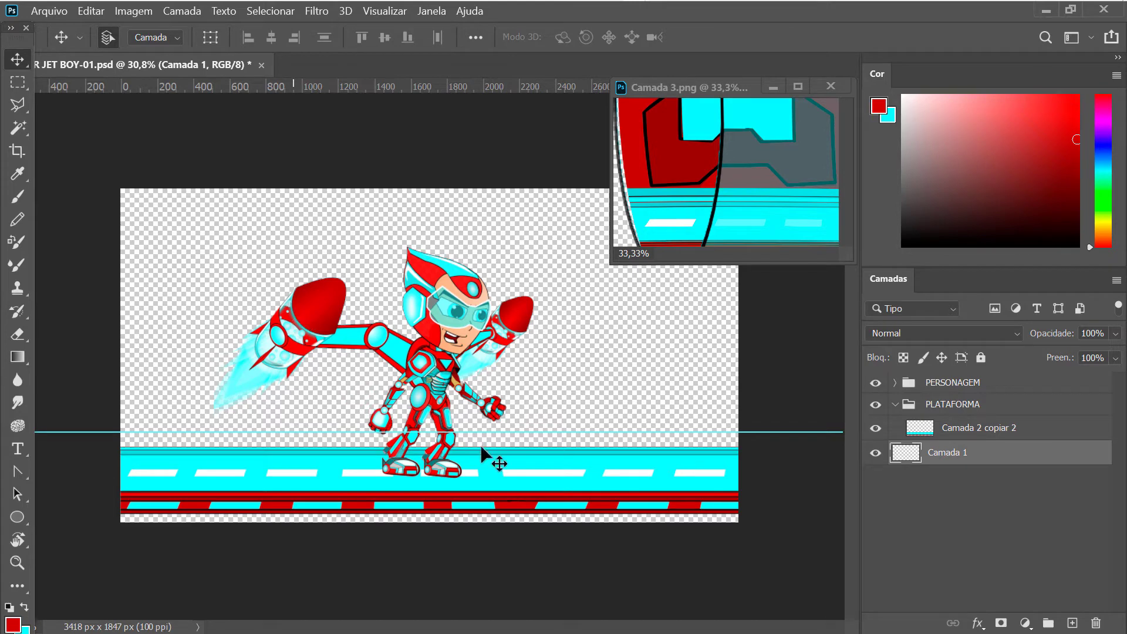
Fill the new layer with red sampled from the character's suit
key(b)
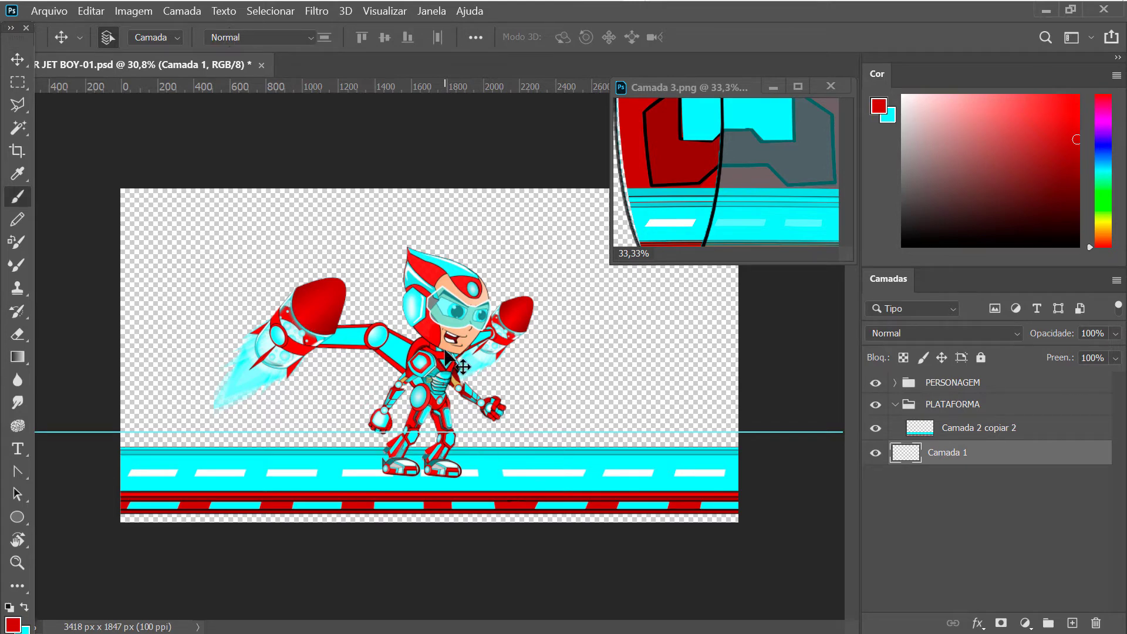
key(v)
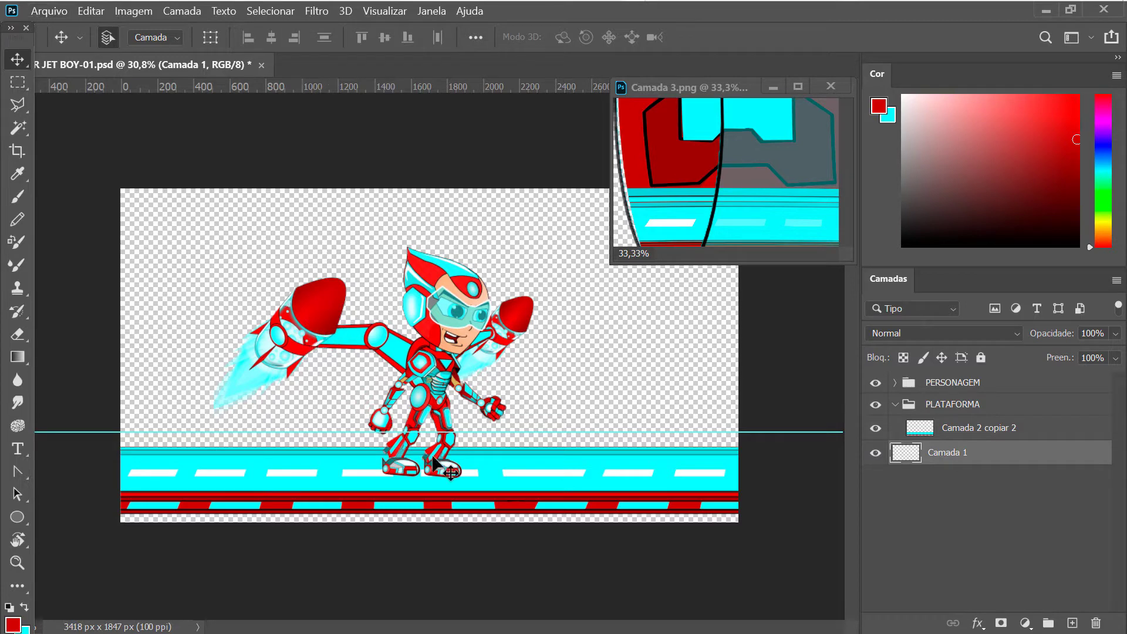
key(b)
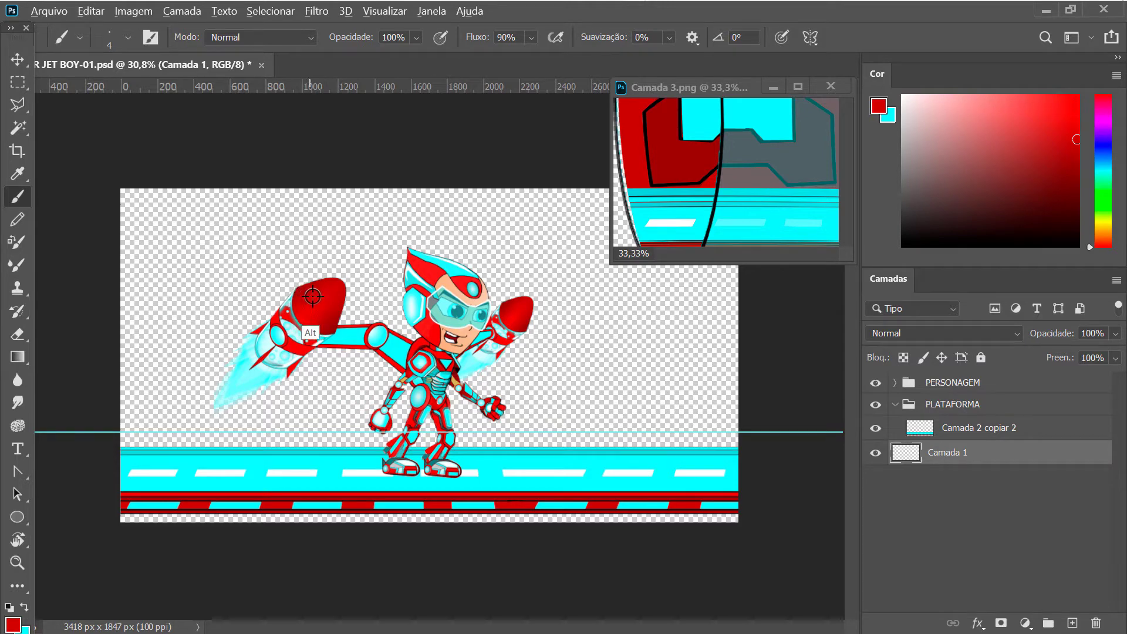
alt+click(325, 325)
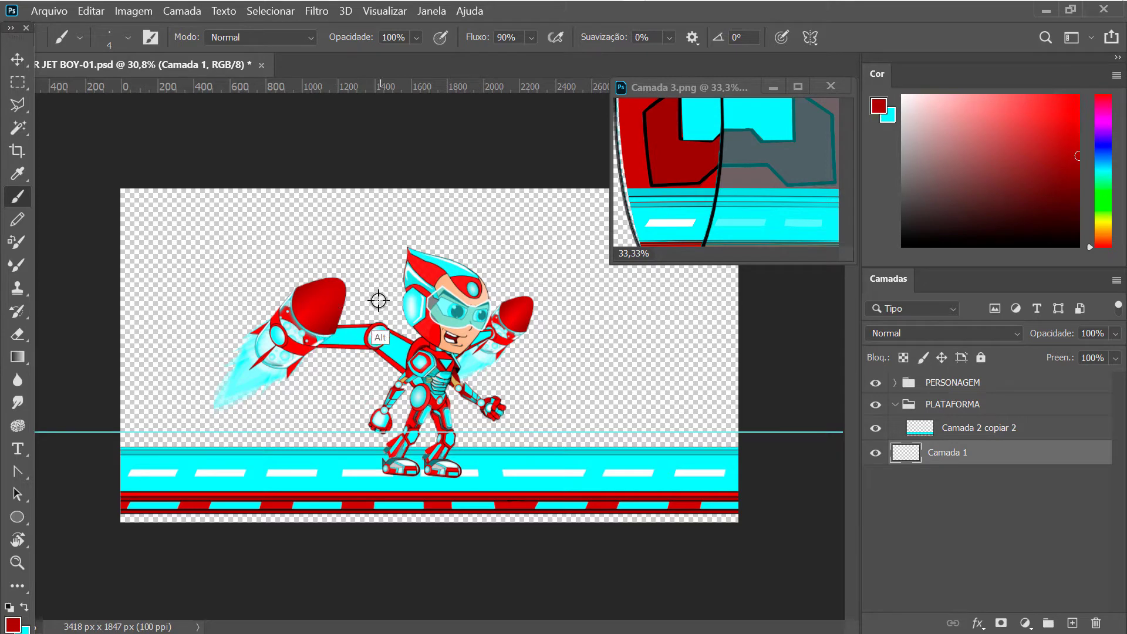
alt+click(315, 307)
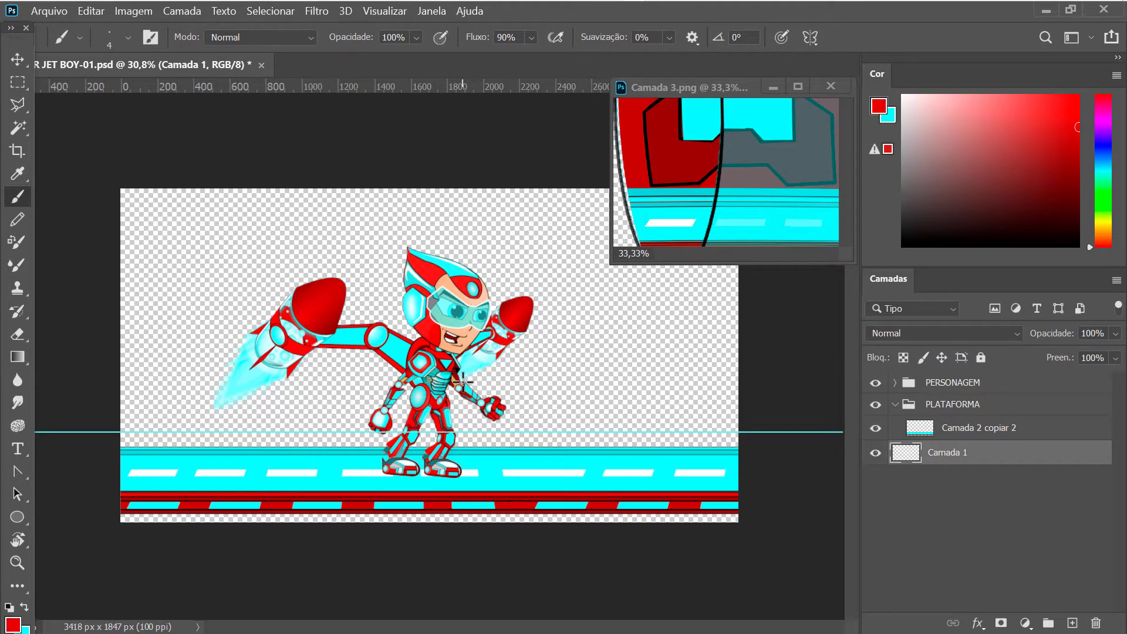
key(x)
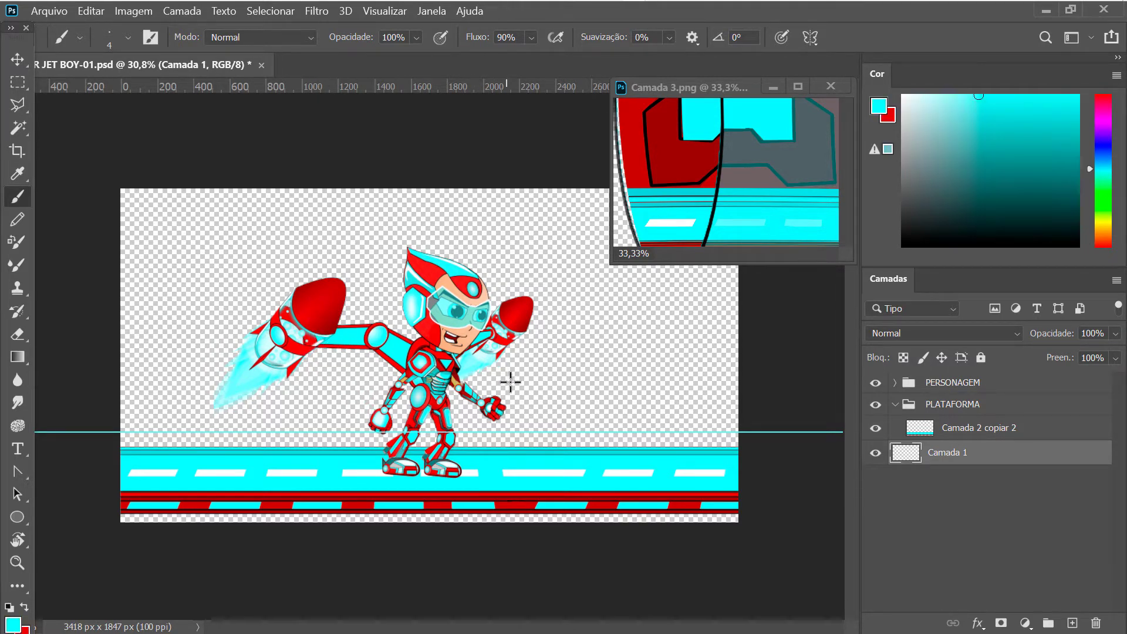
key(ctrl+BackSpace)
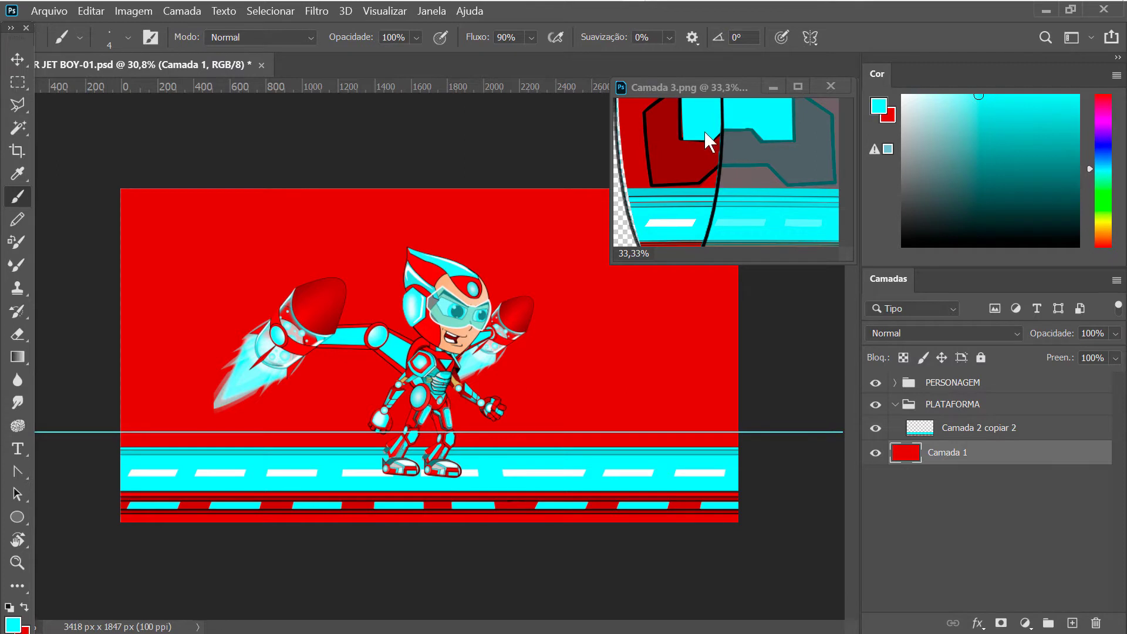
Reposition the Camada 3.png reference window and add an empty Camada 2 layer above Camada 1
click(753, 122)
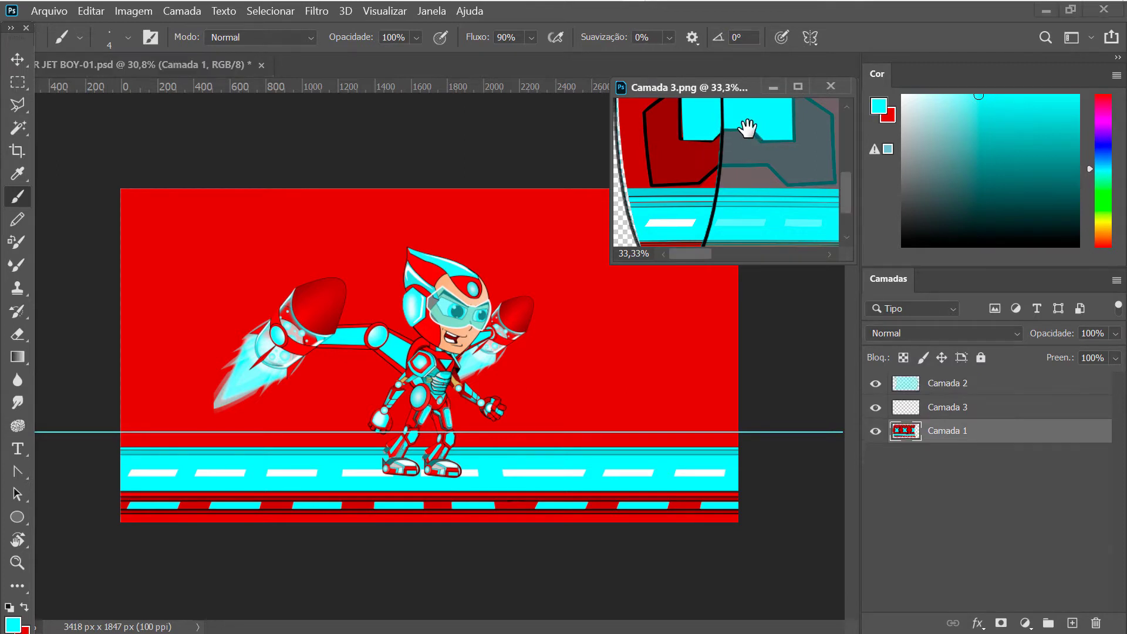
drag(747, 127, 730, 244)
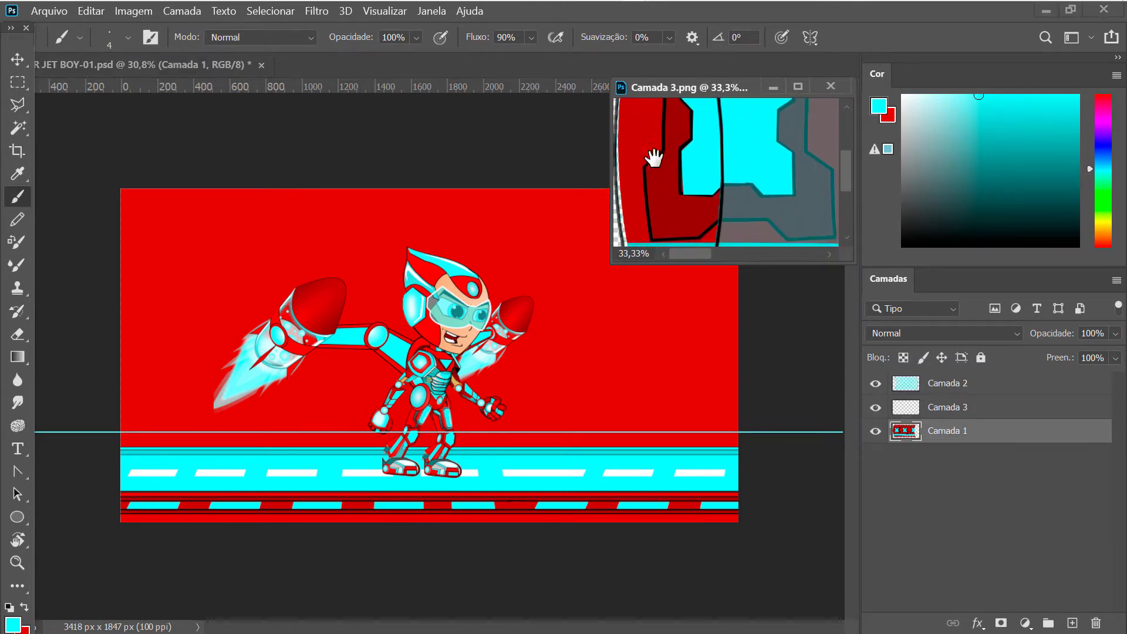
mouse_move(653, 157)
mouse_down()
mouse_move(712, 176)
mouse_move(762, 156)
mouse_move(767, 139)
mouse_up()
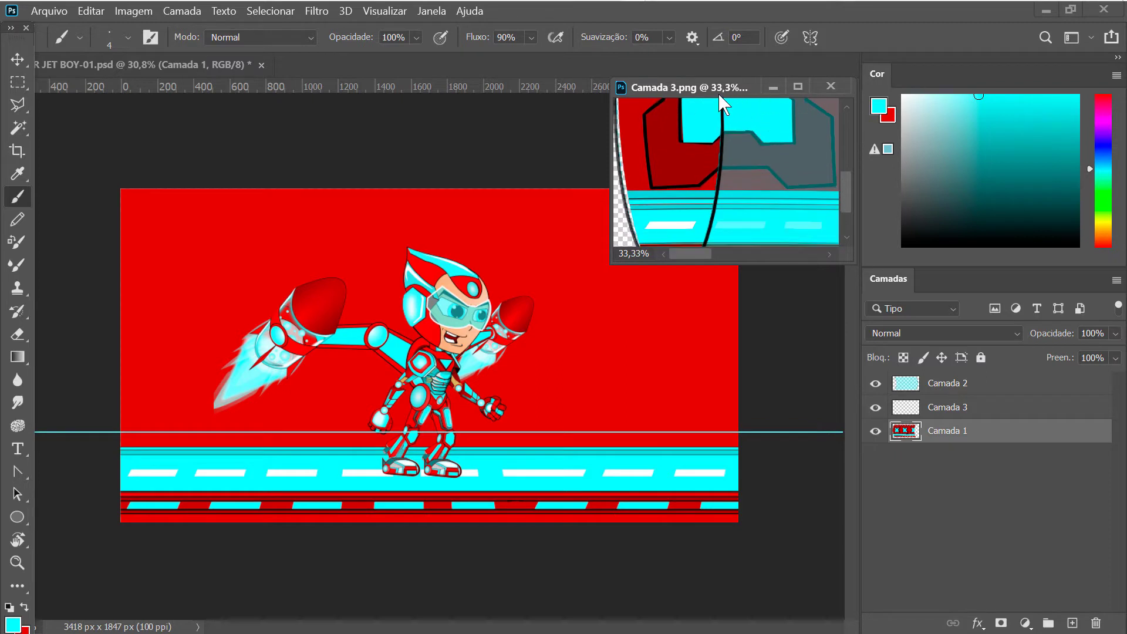
mouse_move(721, 95)
mouse_down()
mouse_move(953, 96)
mouse_move(1007, 185)
mouse_move(985, 453)
mouse_up()
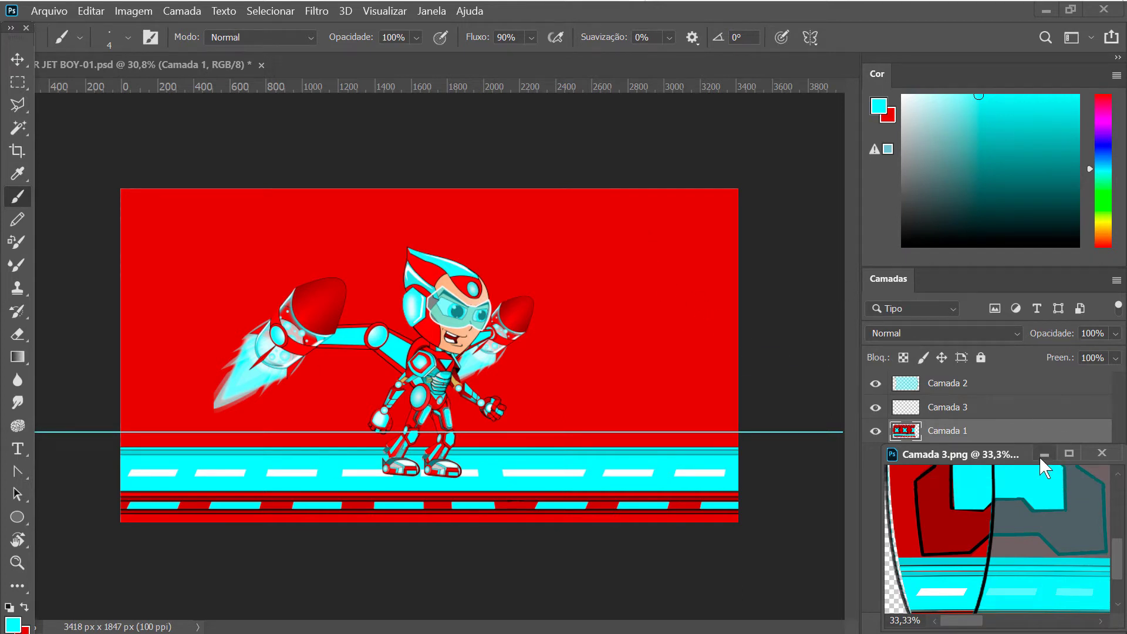
drag(996, 452, 1008, 114)
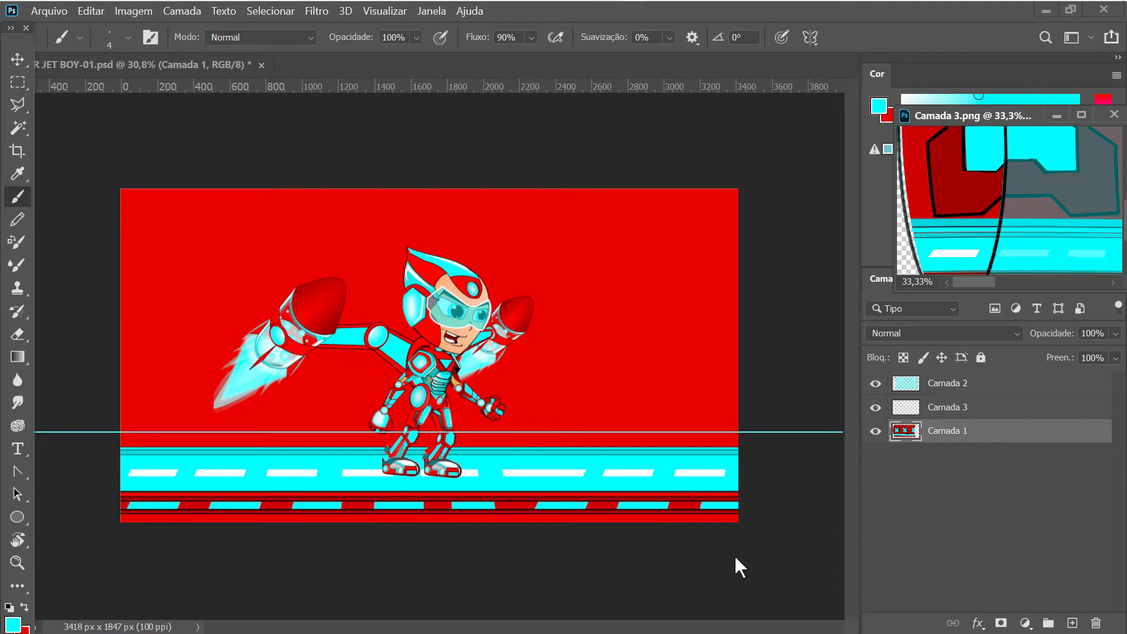
click(1072, 623)
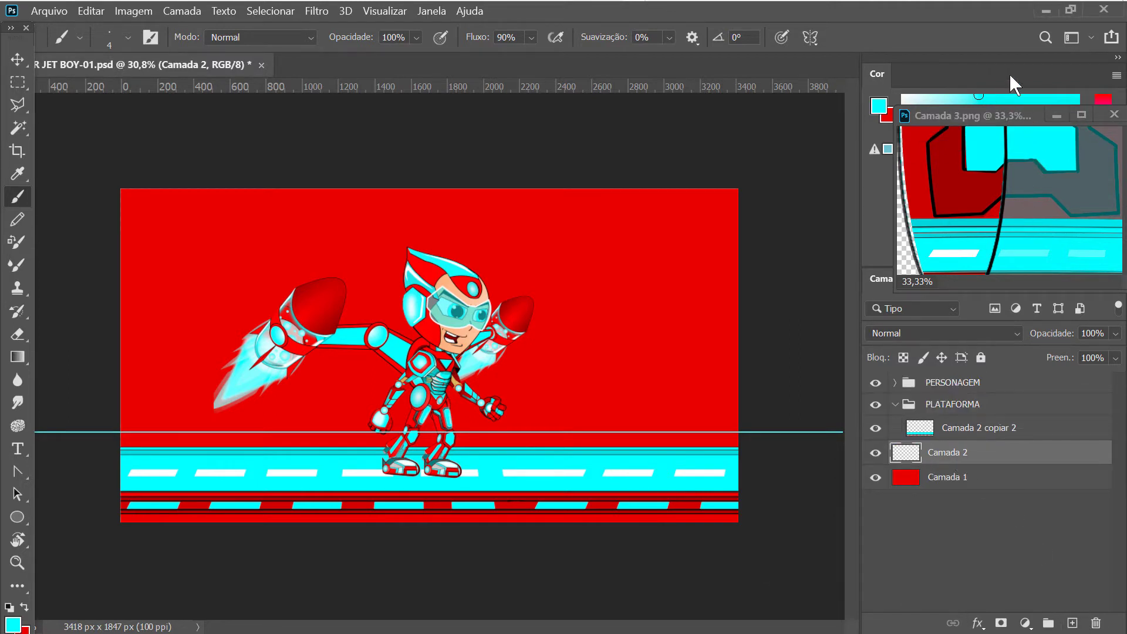
Float the colour picker aside and zoom the reference out to show the whole tube
drag(1009, 73, 1014, 392)
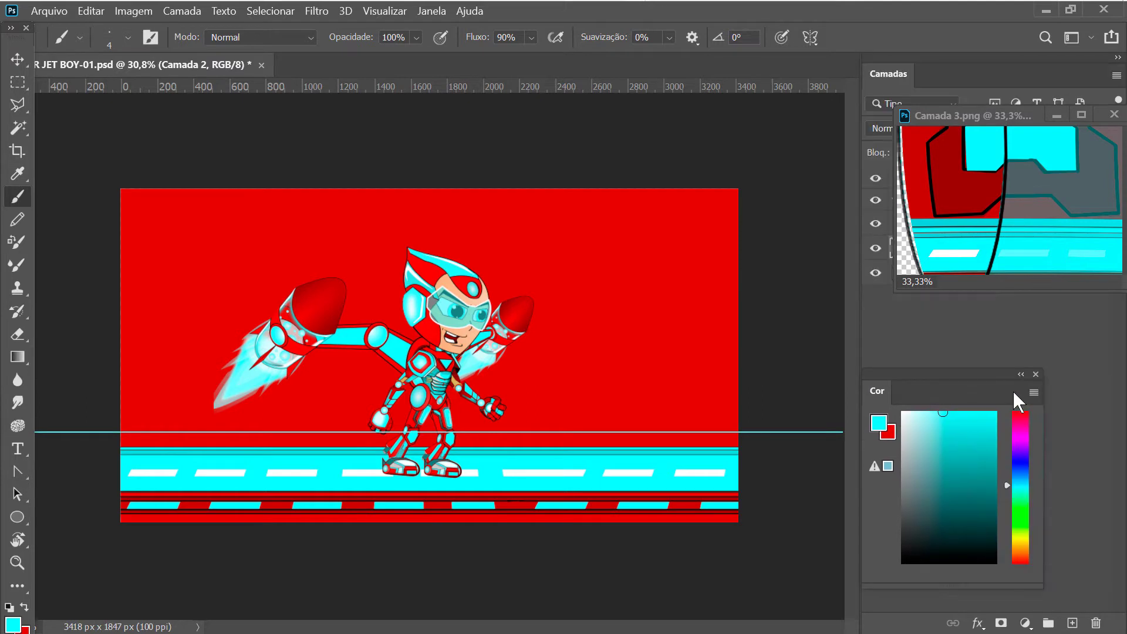
drag(962, 390, 779, 62)
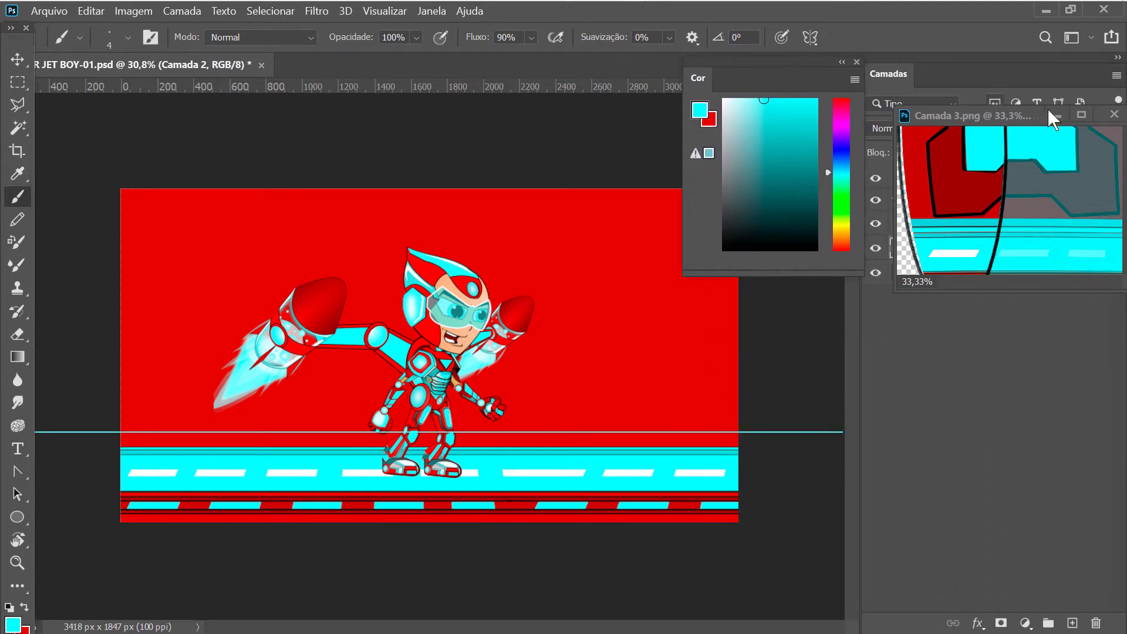
drag(997, 117, 978, 440)
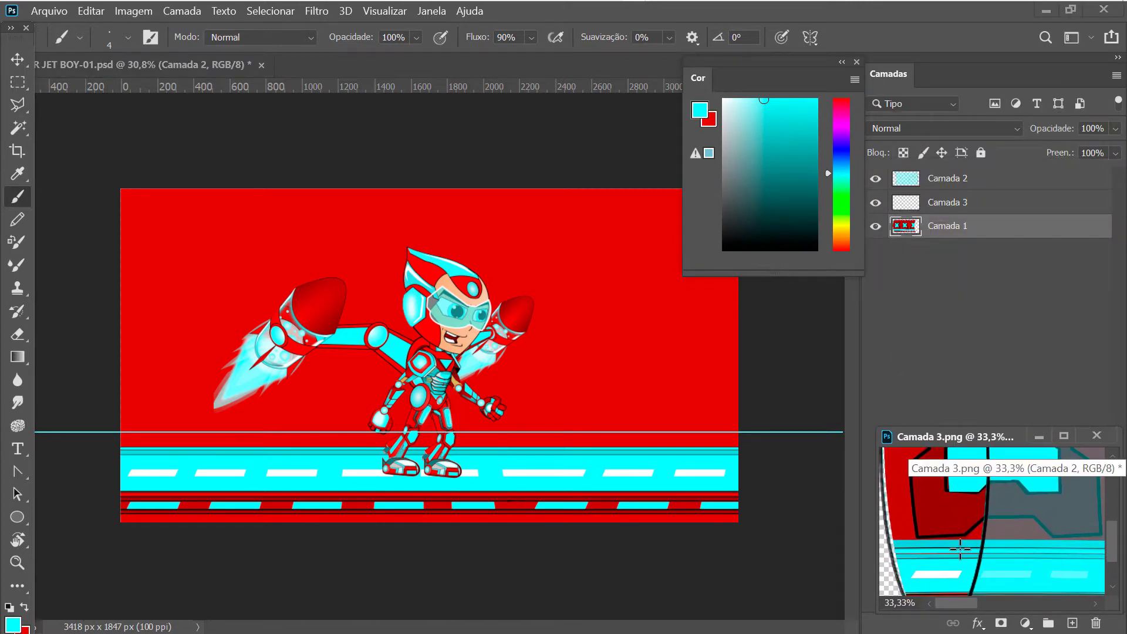
key(z)
drag(974, 549, 923, 553)
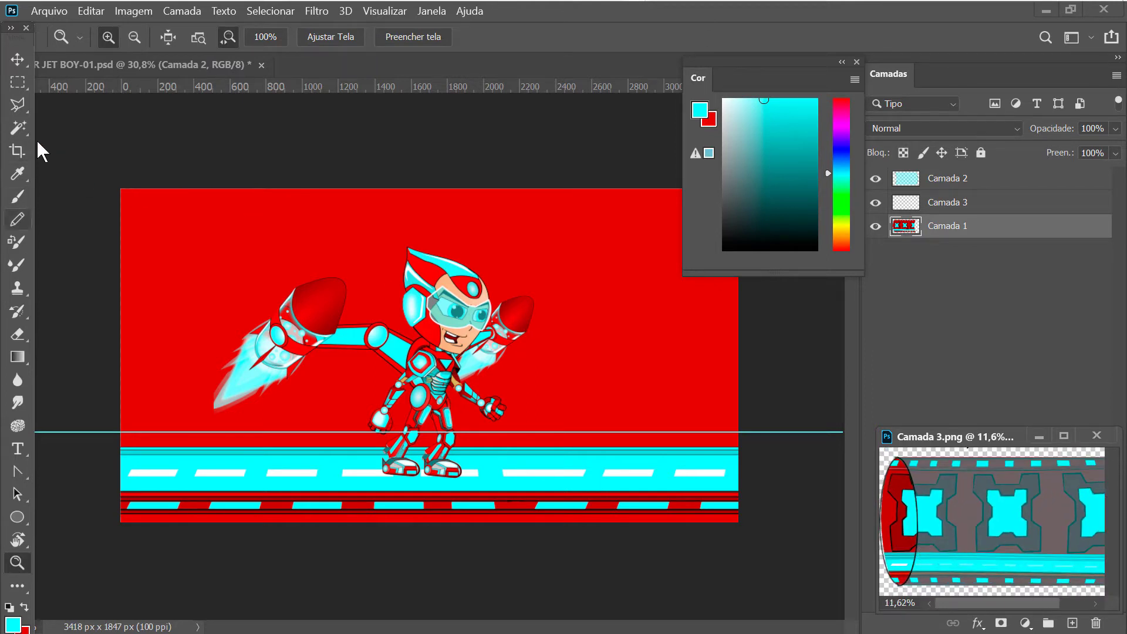
click(18, 197)
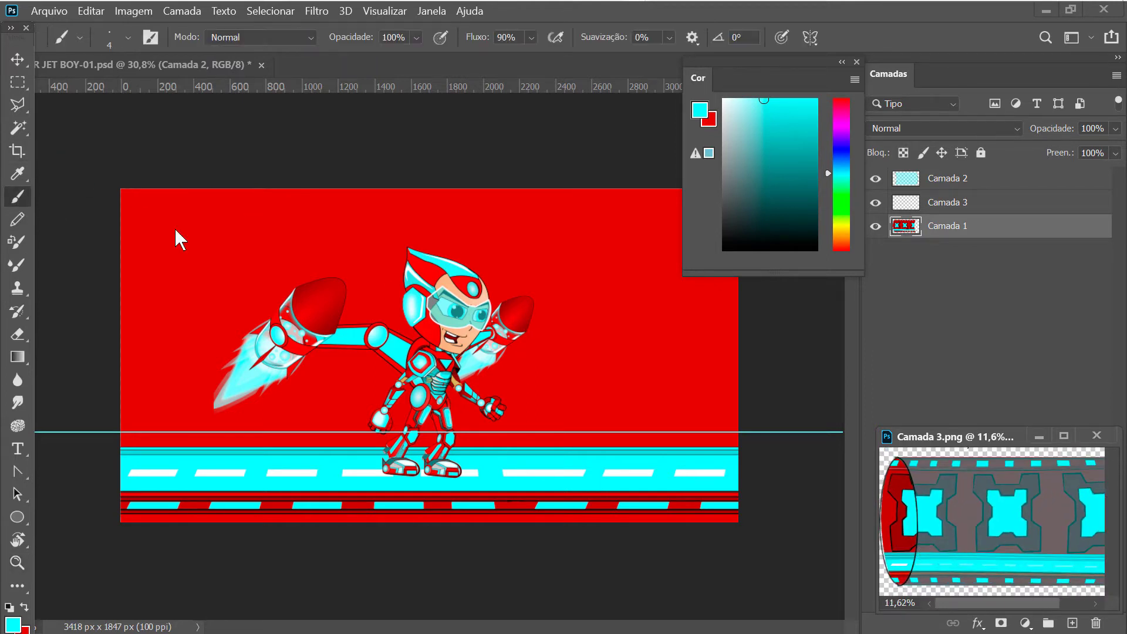
click(768, 350)
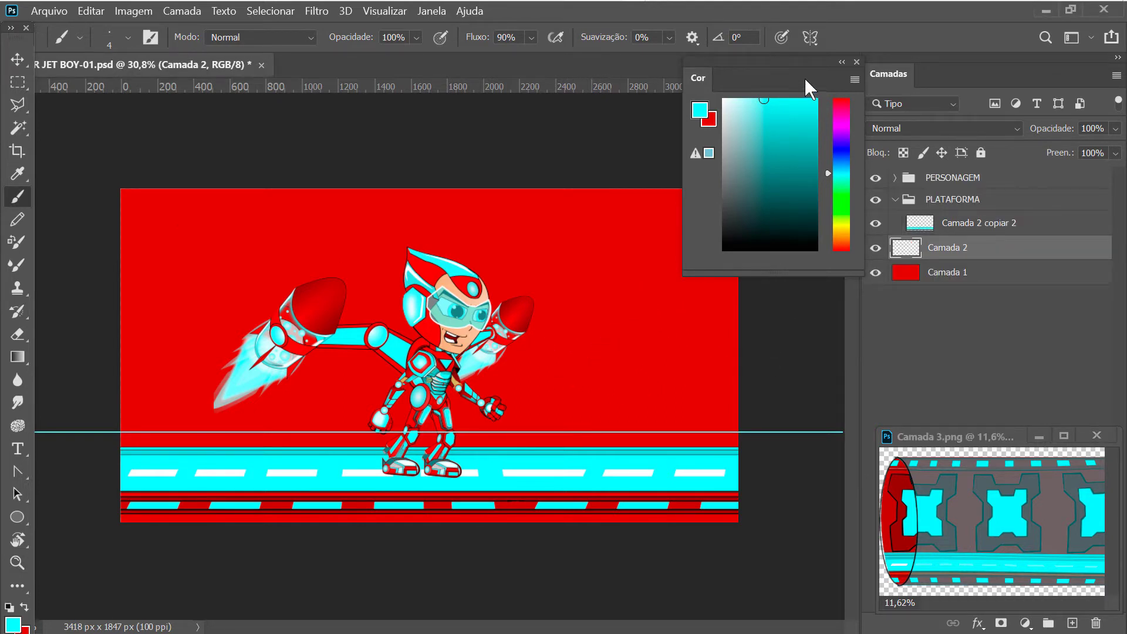
drag(787, 60, 146, 88)
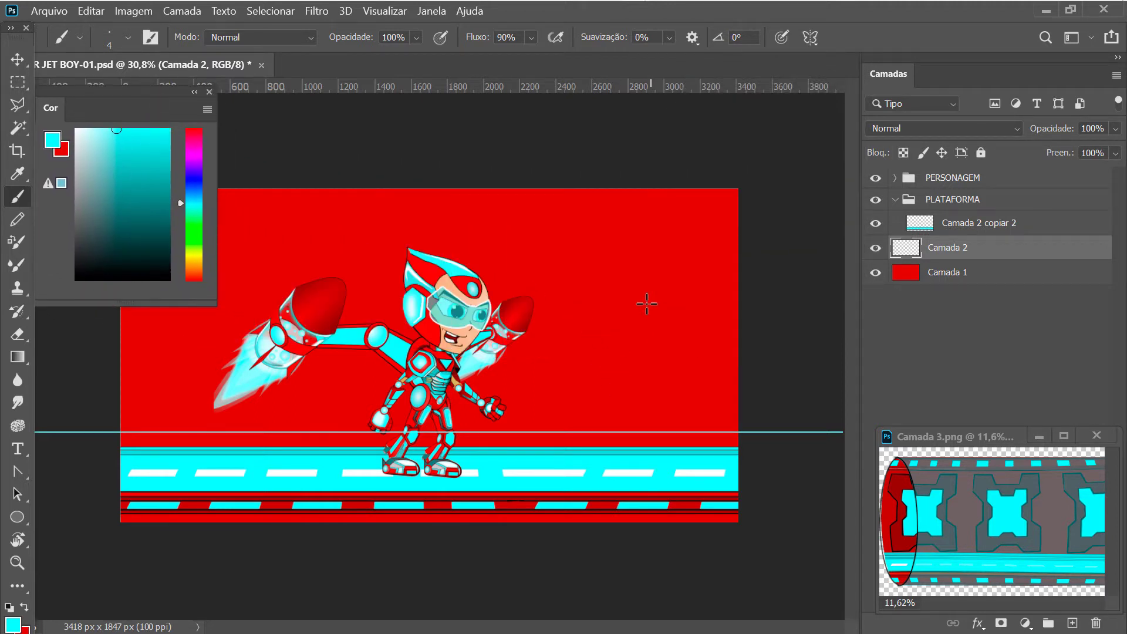
Fill a tall rectangle right of the character on Camada 2 with dark red from the fist
click(18, 82)
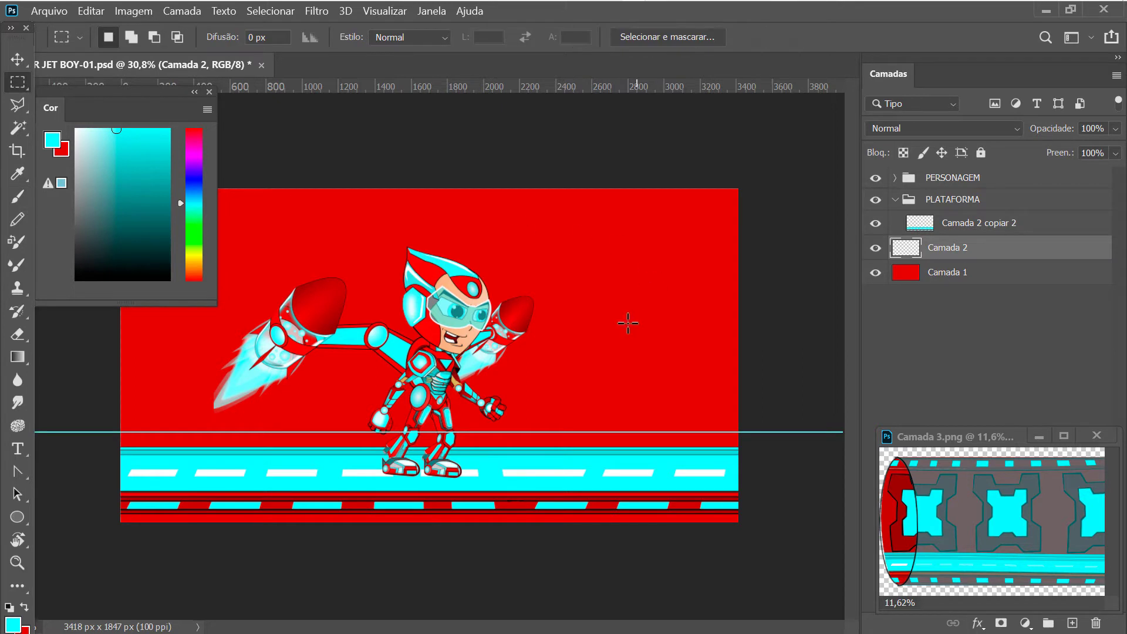
drag(555, 246, 707, 414)
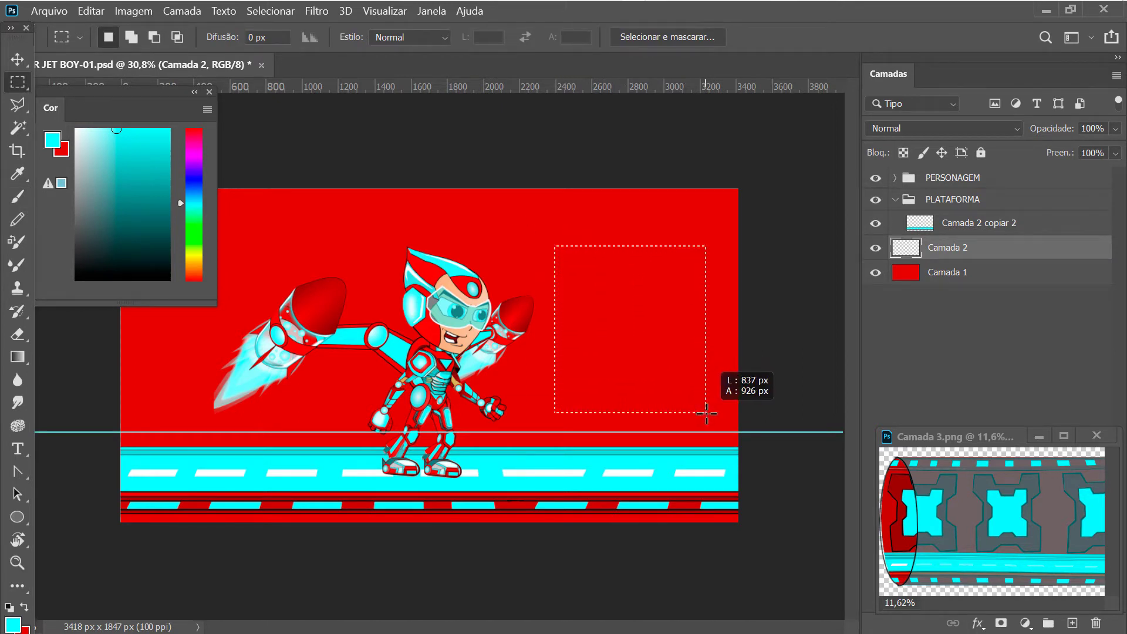
drag(708, 414, 708, 415)
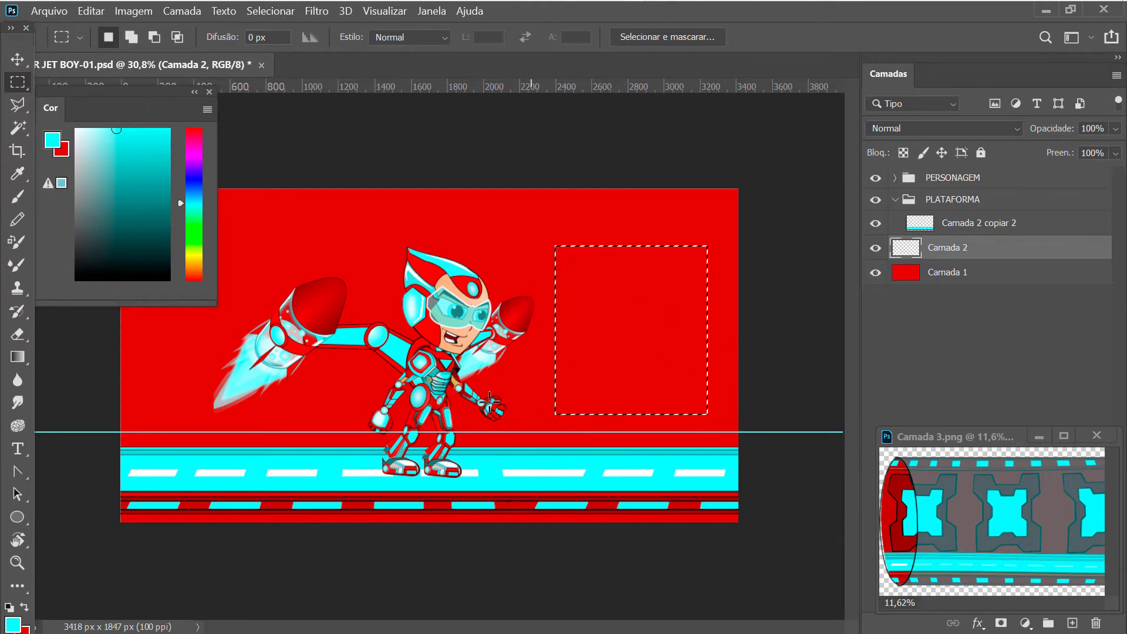
key(b)
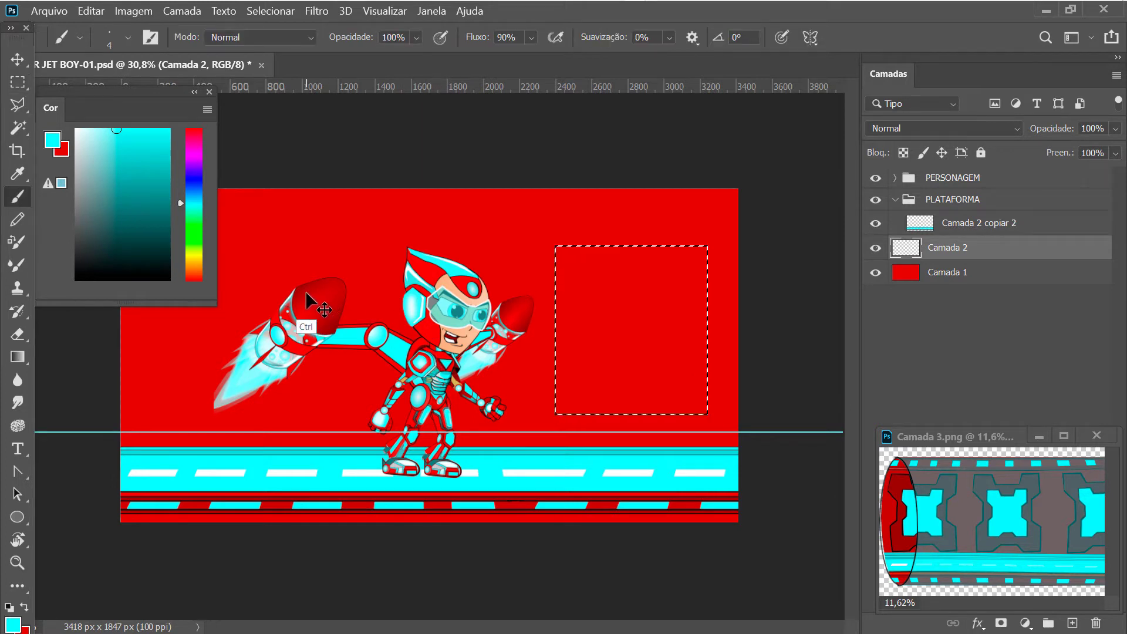
alt+click(300, 289)
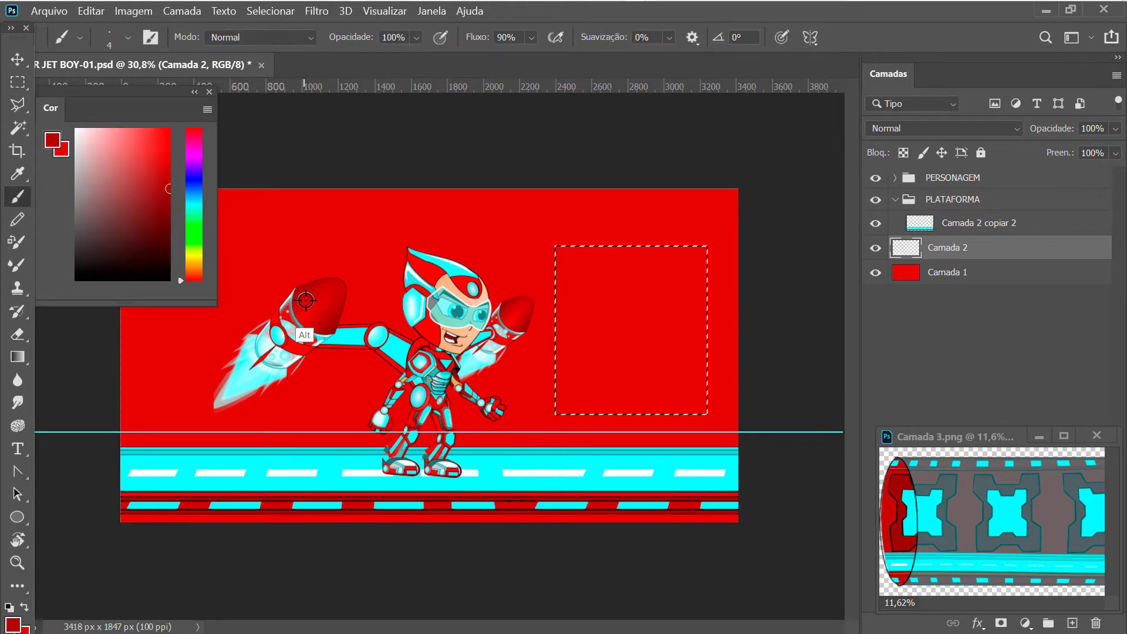
alt+click(591, 369)
key(ctrl+BackSpace)
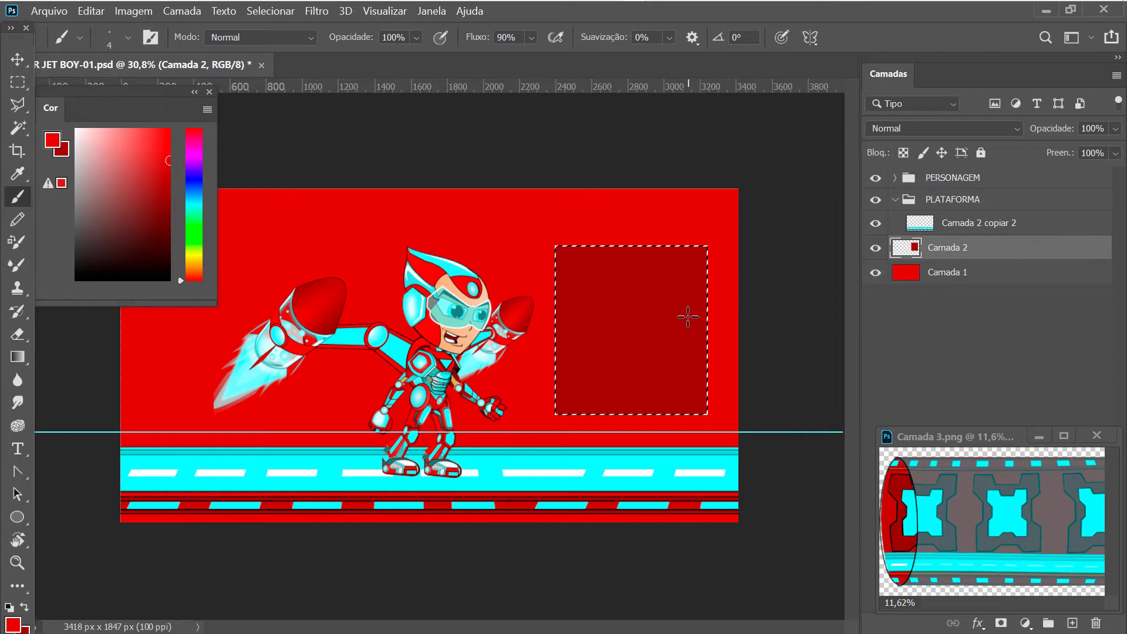
Place two horizontal guides across the dark red rectangle, one mid-height, one near the top
drag(594, 83, 601, 368)
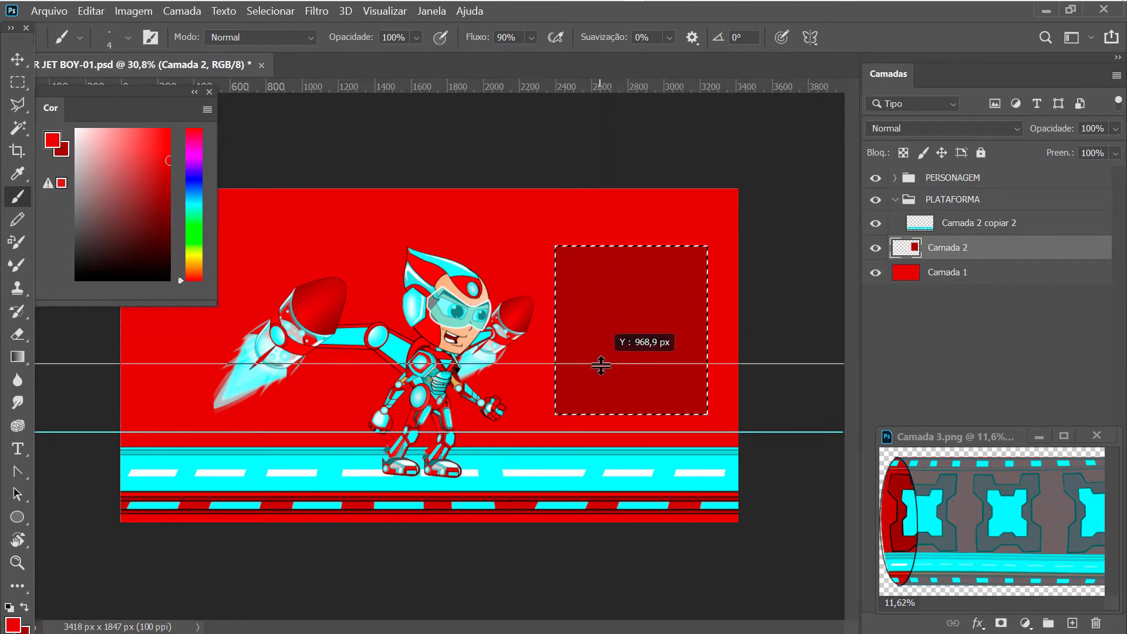
drag(601, 368, 602, 364)
mouse_move(664, 77)
mouse_down()
mouse_move(567, 259)
mouse_move(589, 57)
mouse_up()
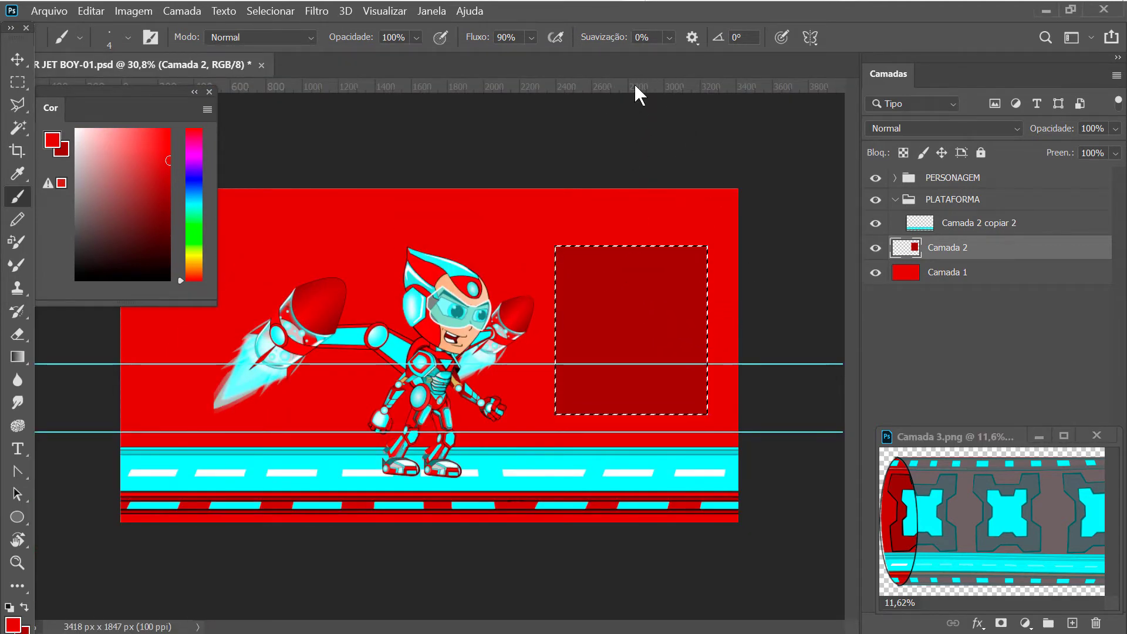
drag(634, 85, 651, 306)
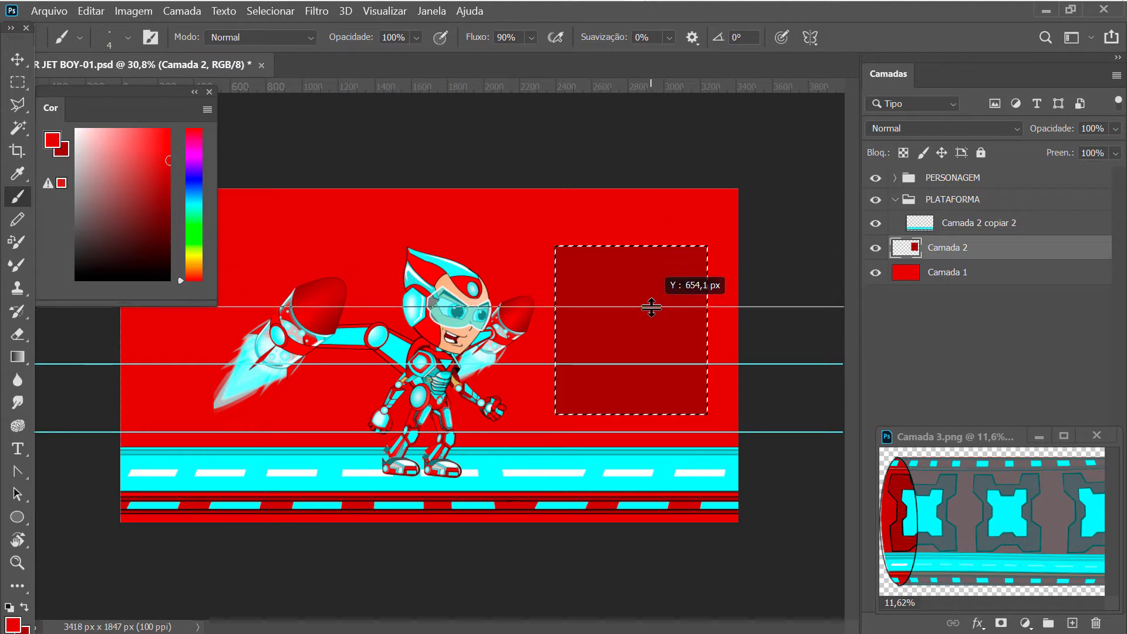
drag(651, 305, 652, 306)
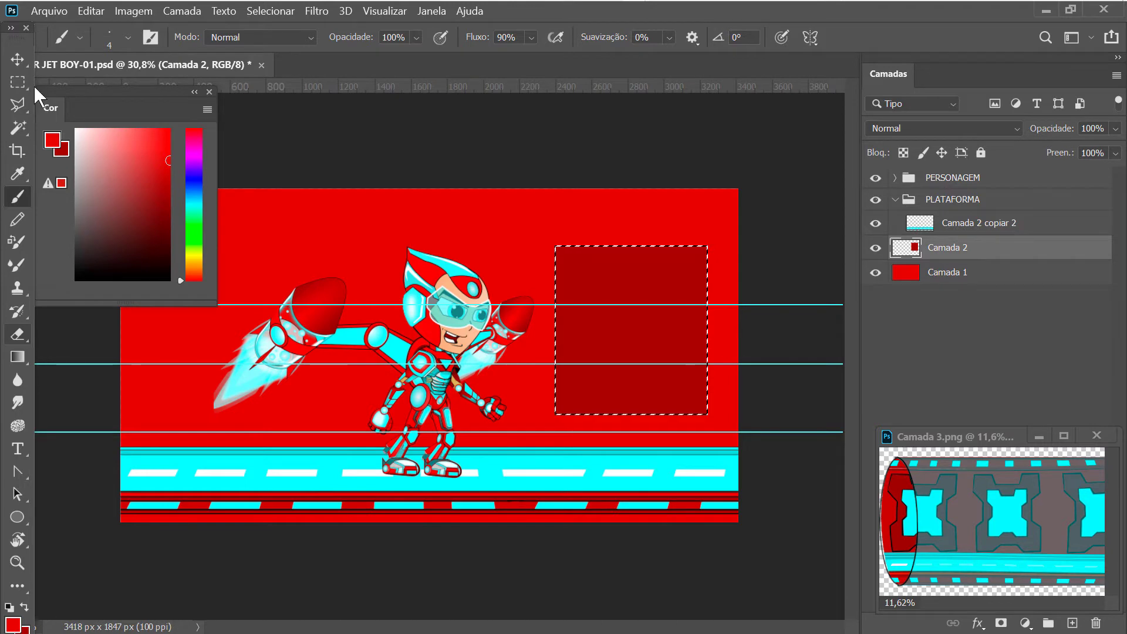
Draw a Polygonal Lasso outline above the rectangle, then discard the misdrawn selection
click(20, 100)
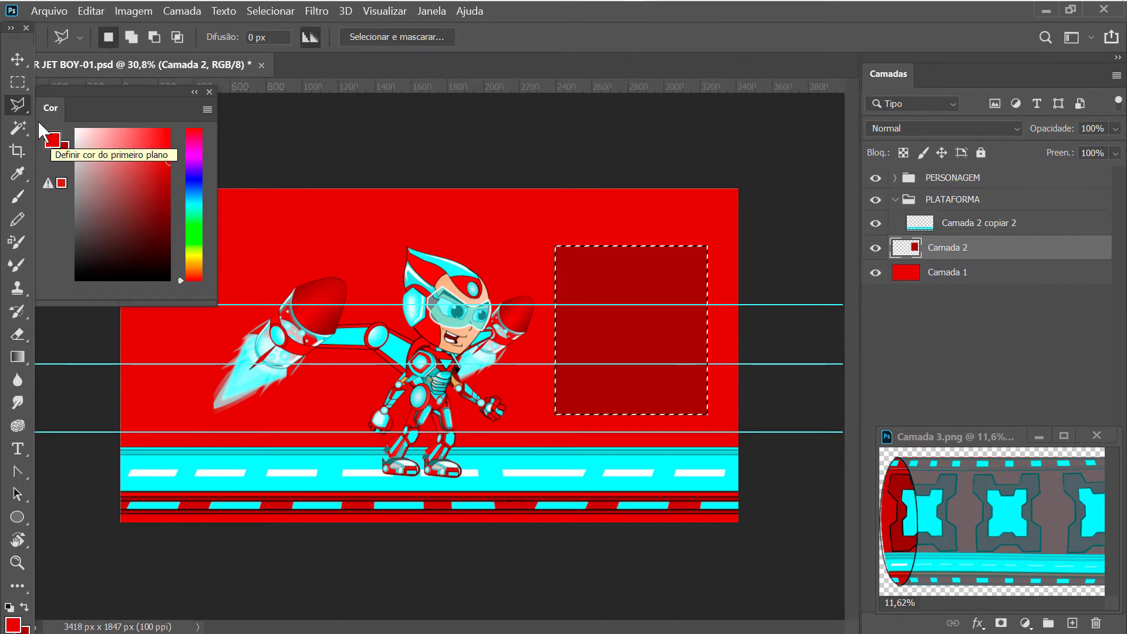
click(651, 266)
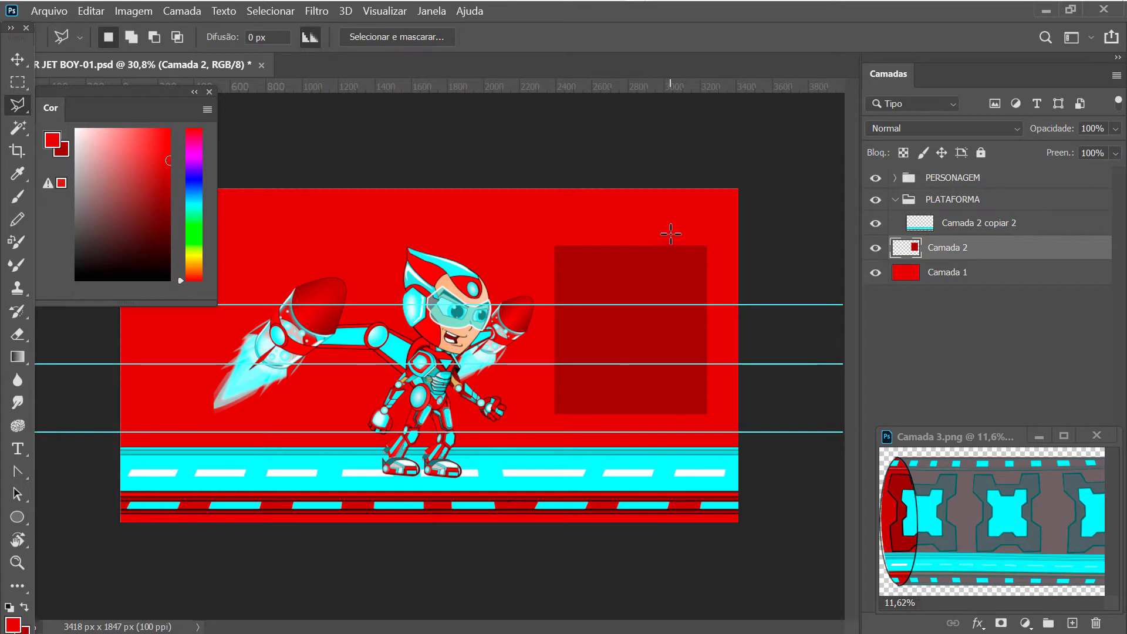
click(668, 233)
key(shift)
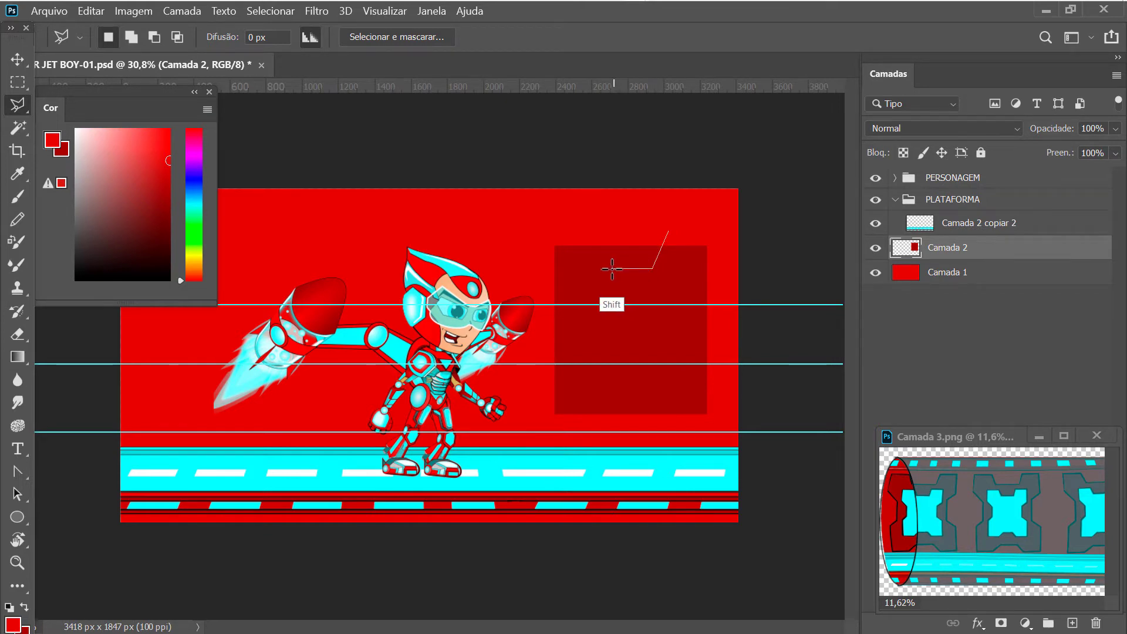
click(606, 263)
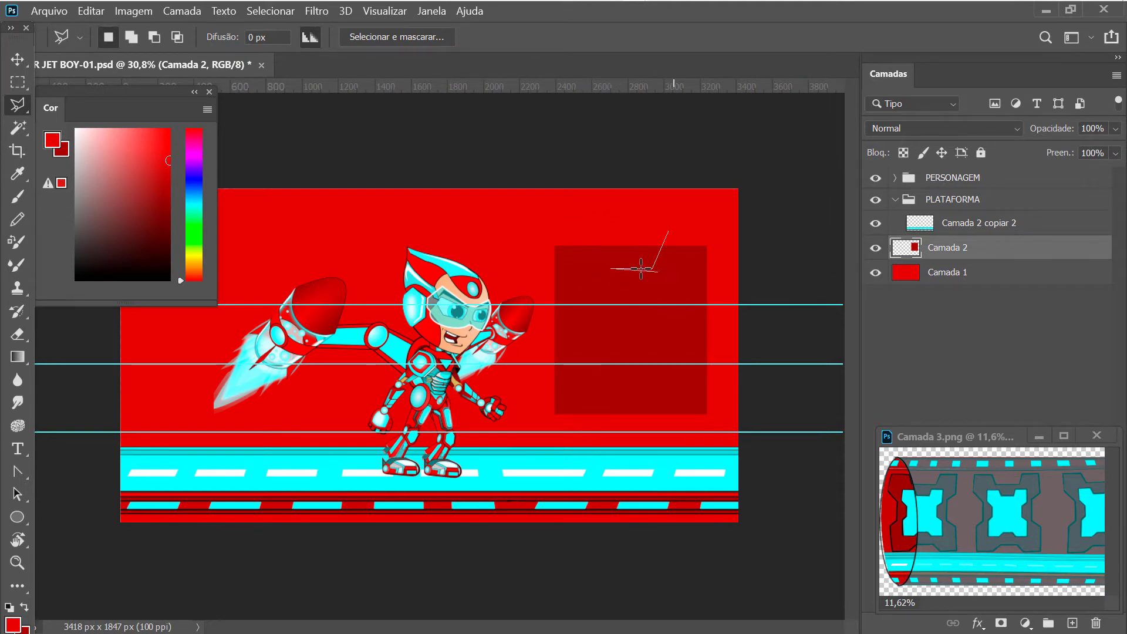
click(608, 254)
click(668, 231)
key(ctrl+d)
Outline a trapezoid notch selection along the top edge of the dark red rectangle
click(689, 232)
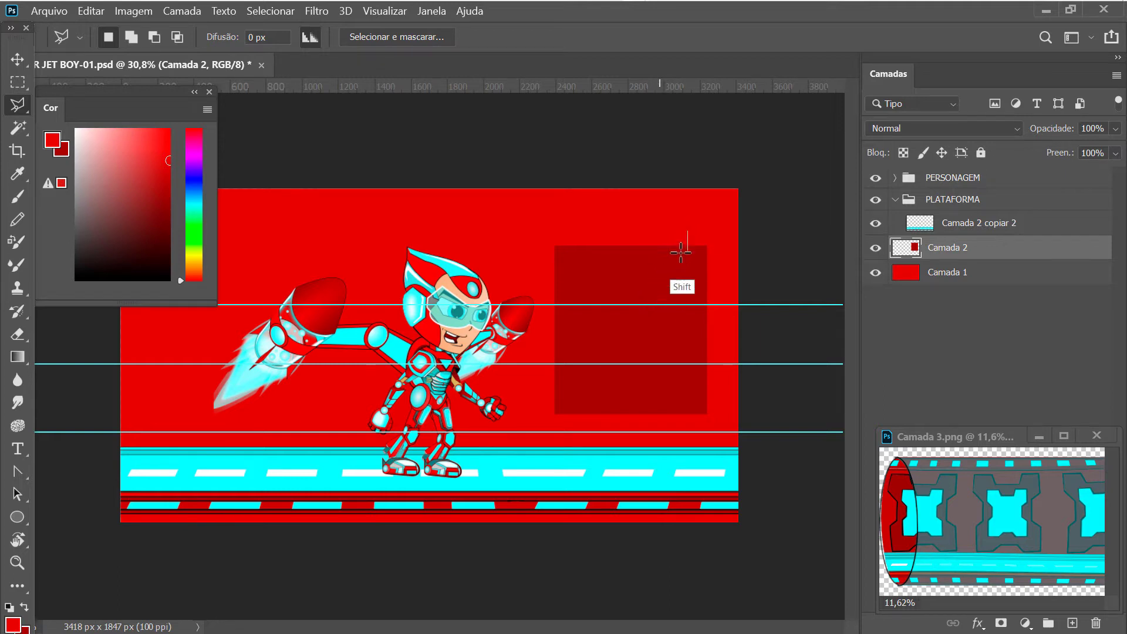
click(652, 268)
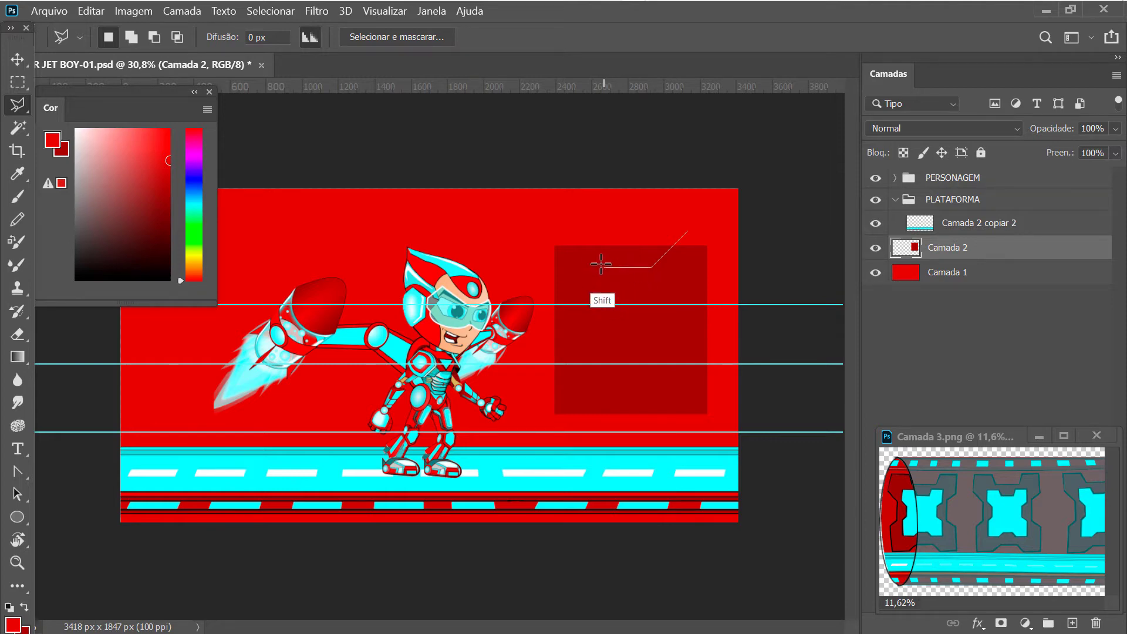
shift+click(602, 267)
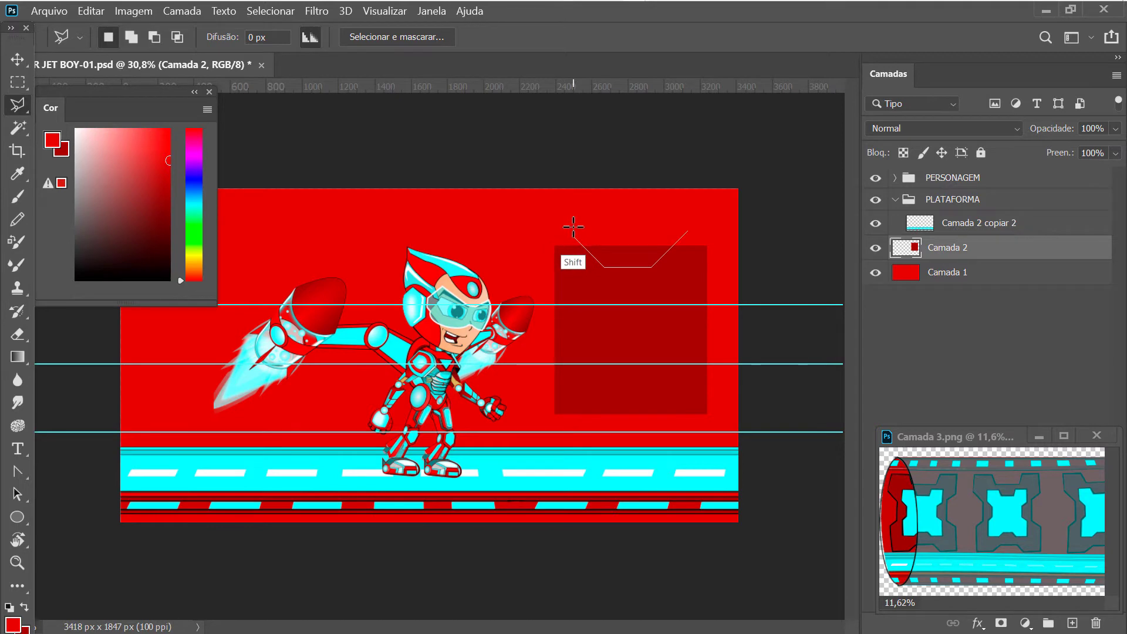
shift+click(573, 228)
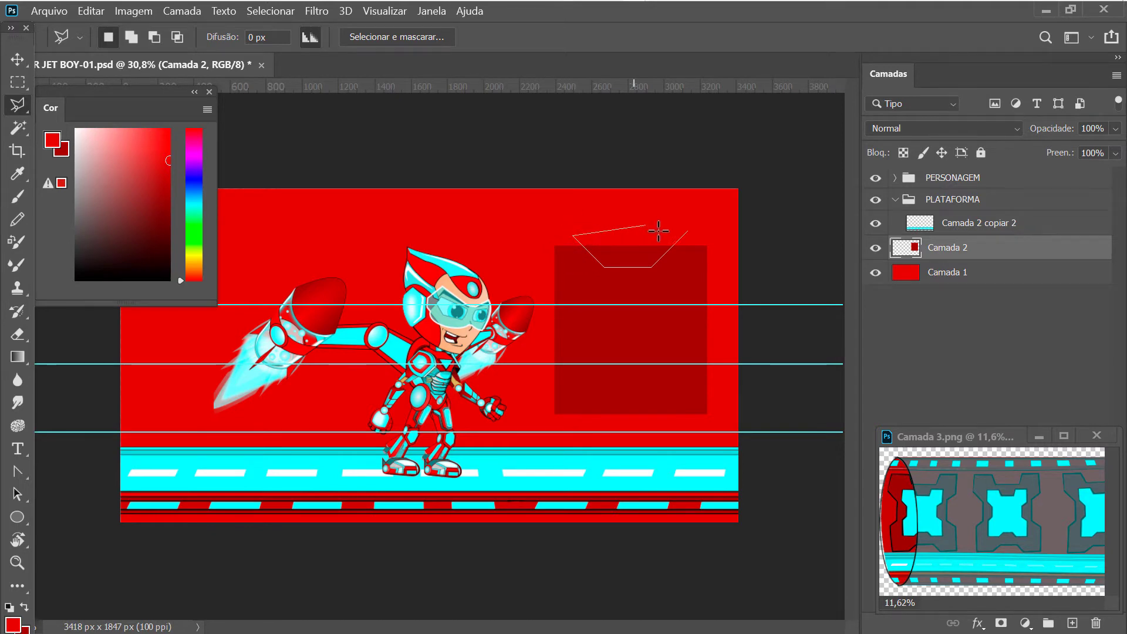
click(687, 234)
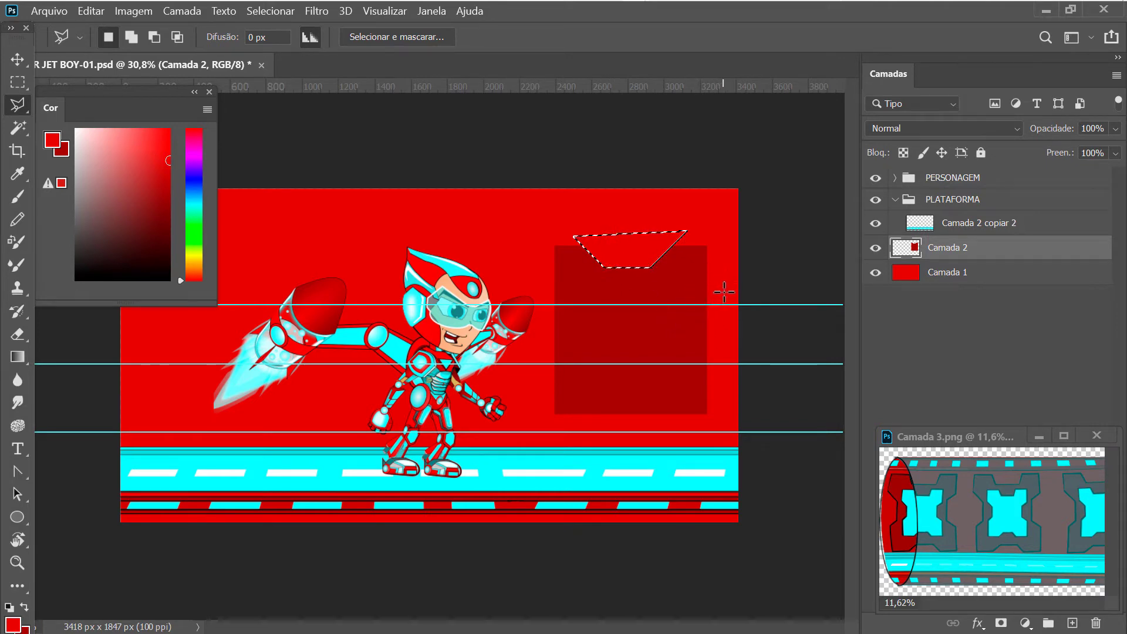
Cut the trapezoid notch from the panel top and a matching notch from its right edge
key(Delete)
click(724, 289)
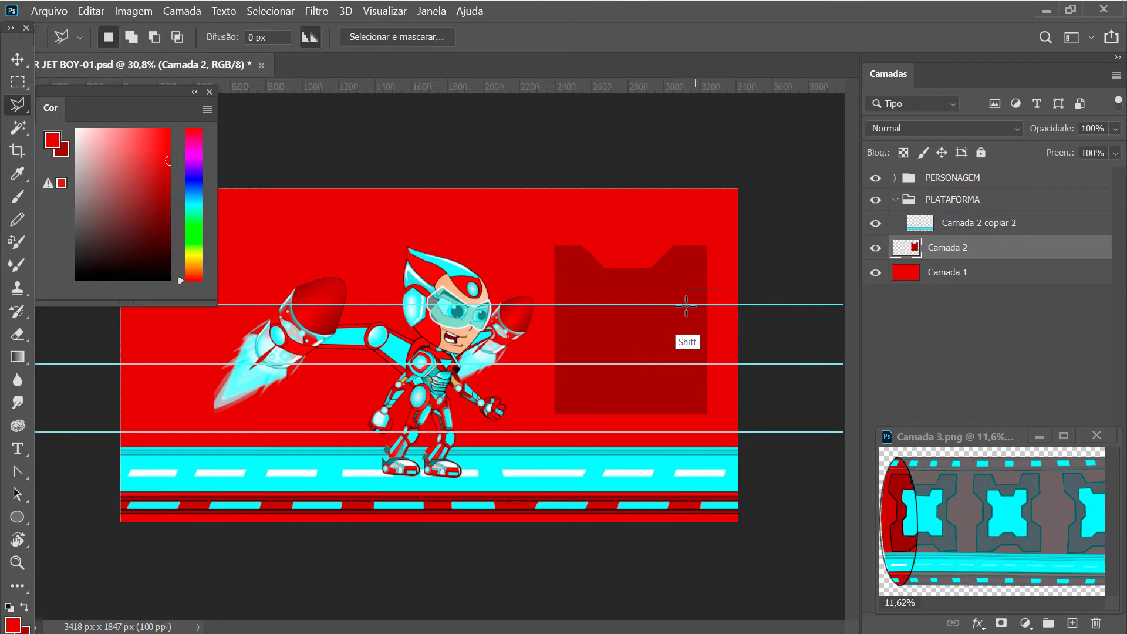
click(691, 317)
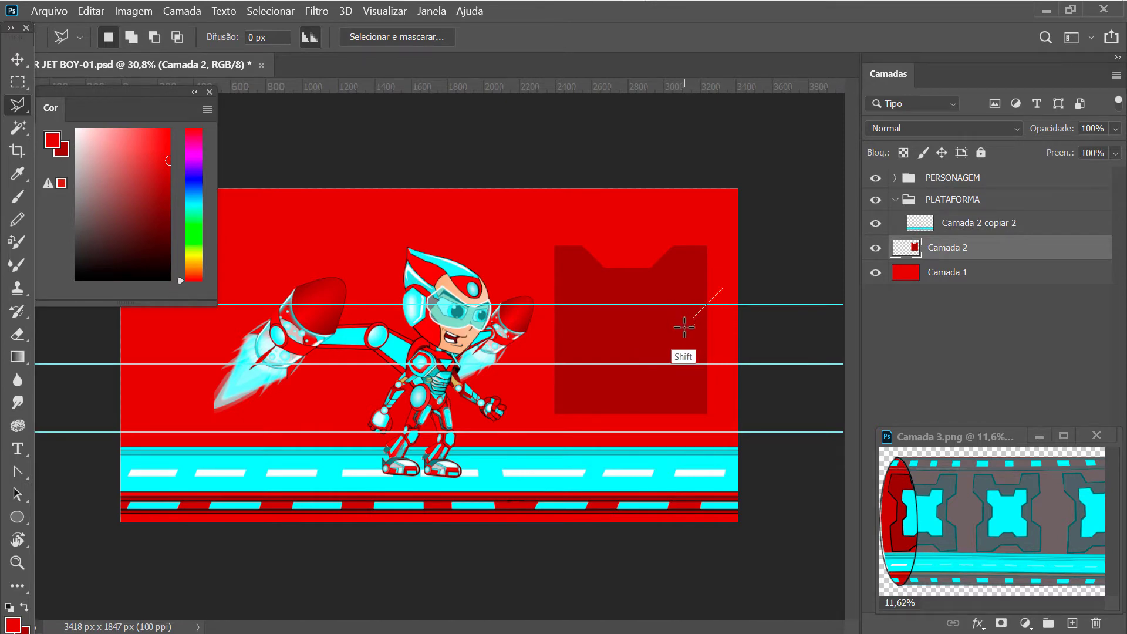
click(684, 365)
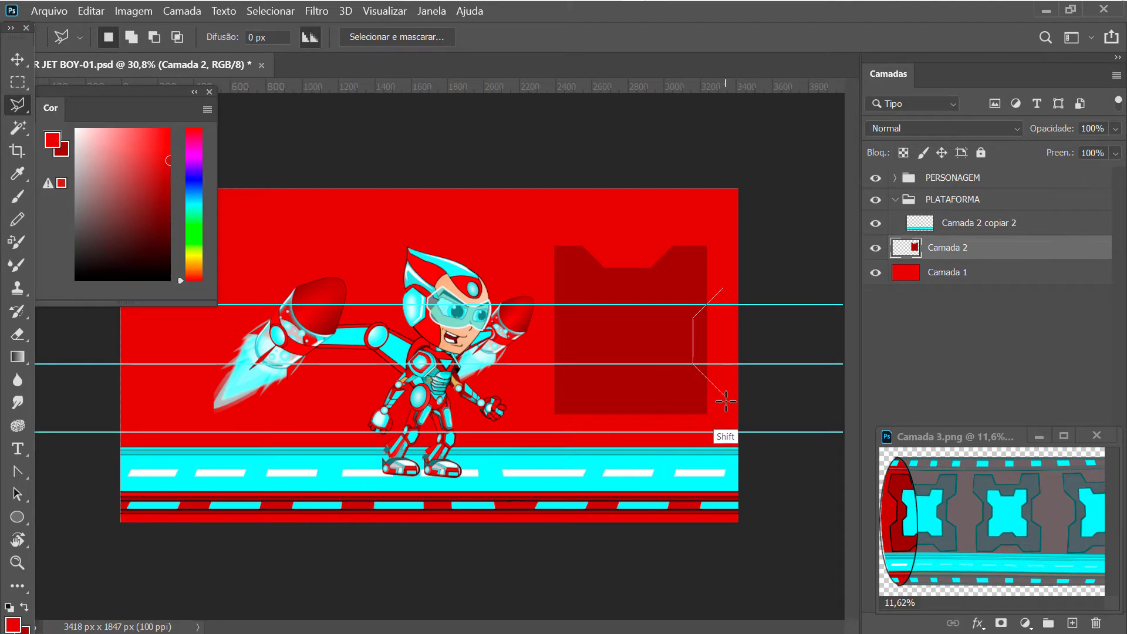
click(726, 399)
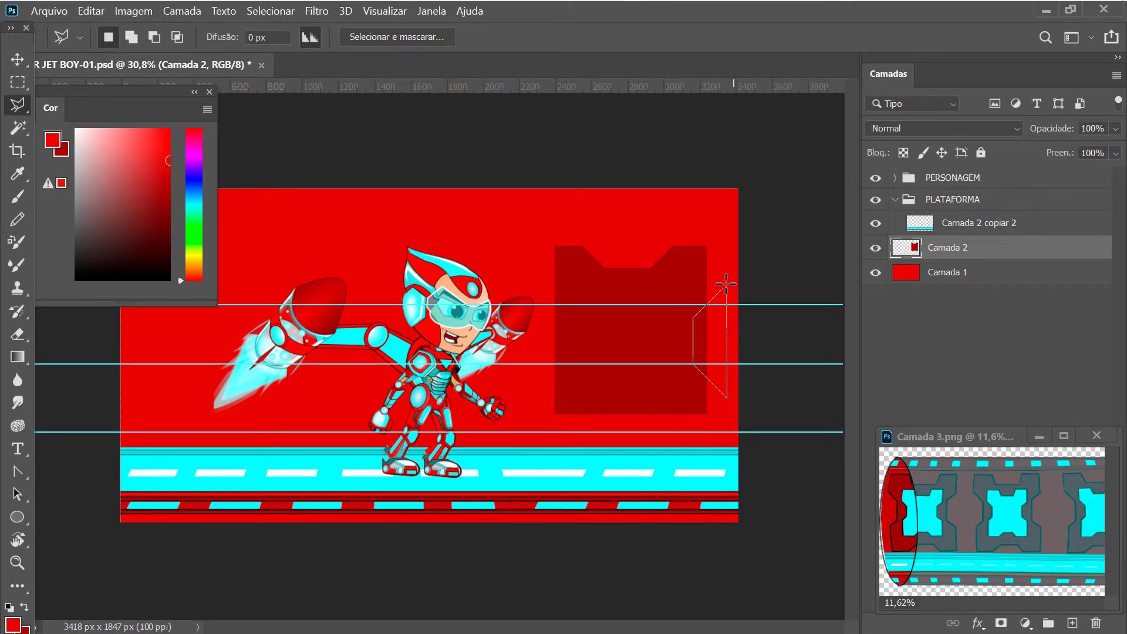
click(722, 290)
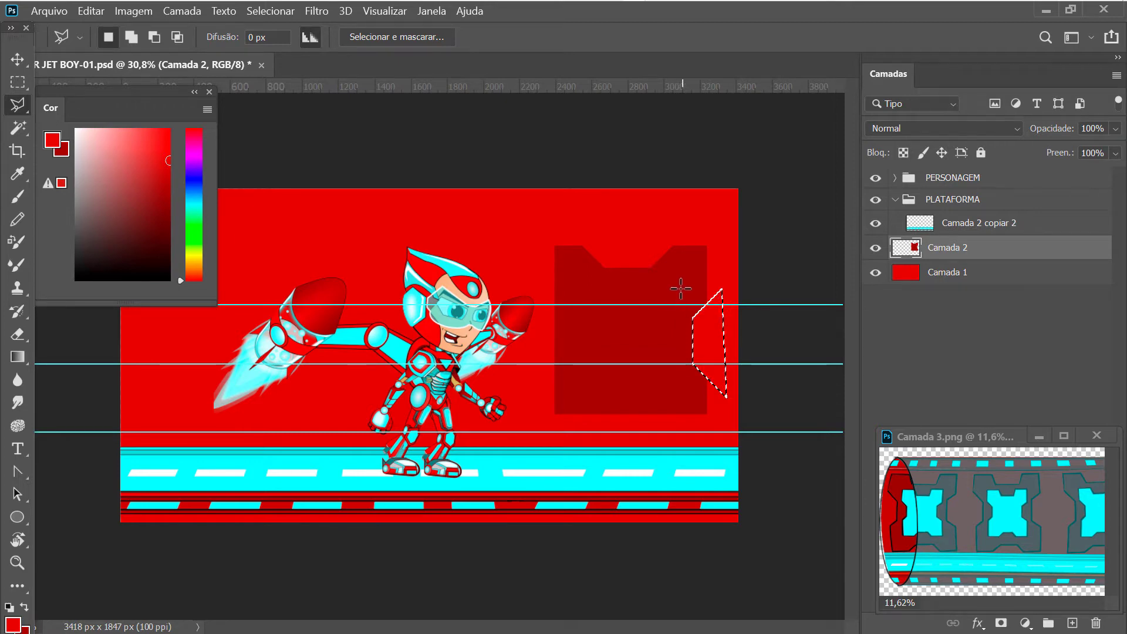
key(Delete)
key(ctrl+d)
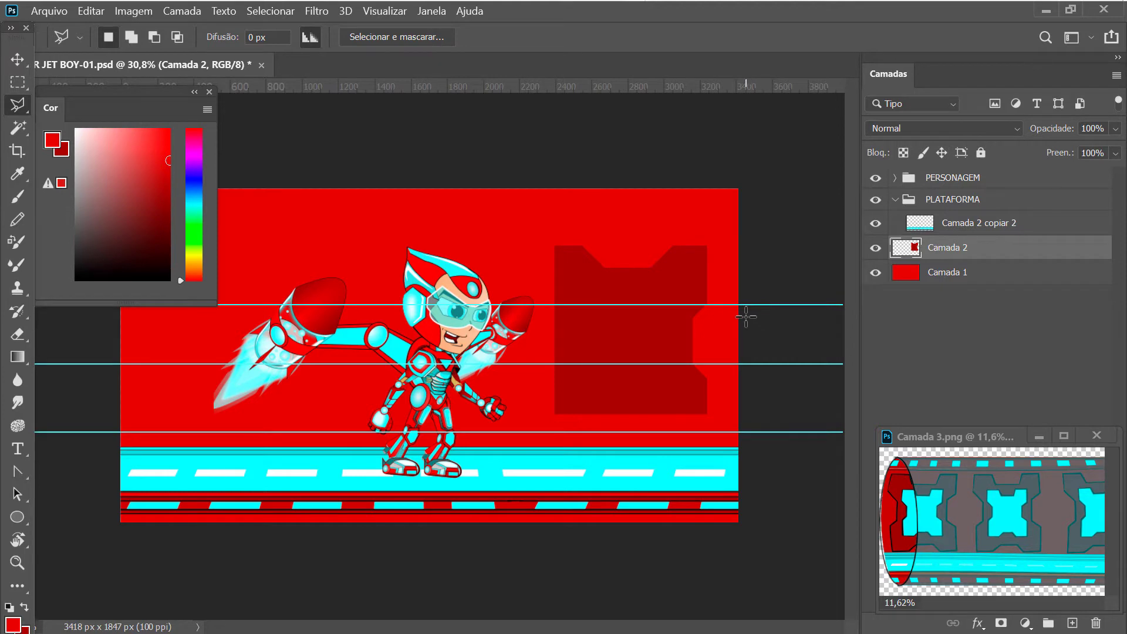
Outline a trapezoid notch along the panel's bottom edge
key(shift)
shift+click(675, 422)
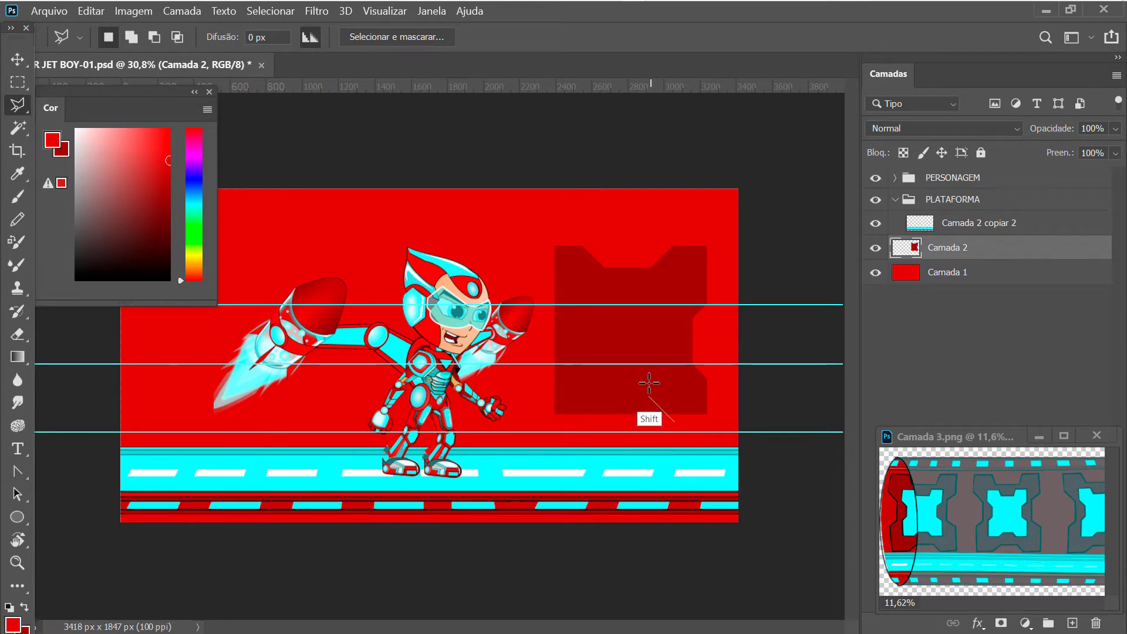
shift+click(645, 392)
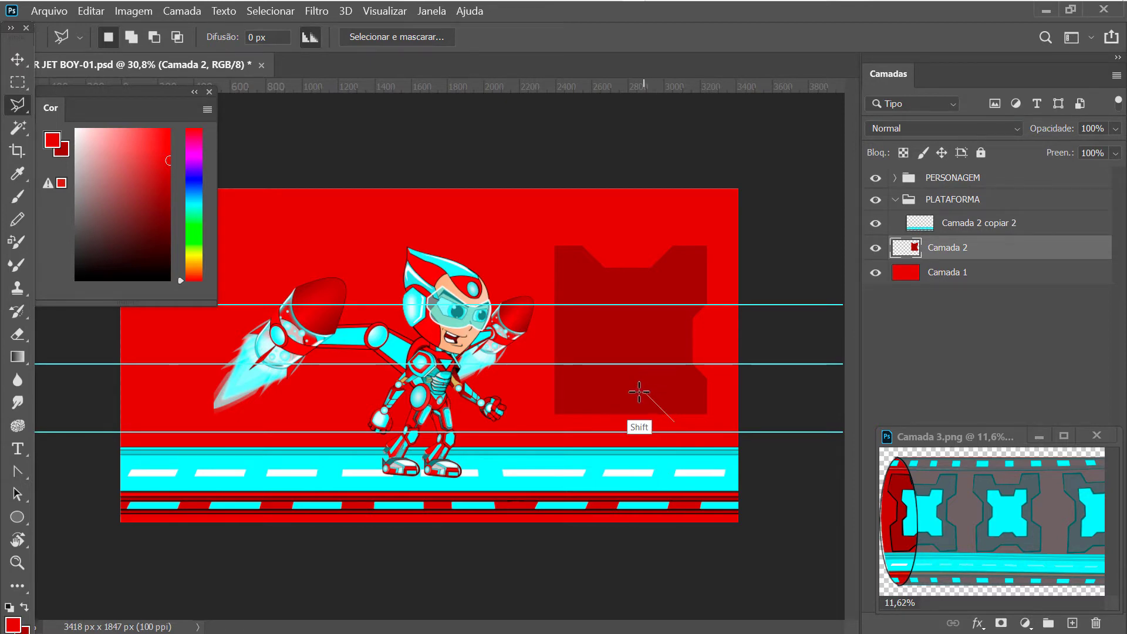
shift+click(601, 393)
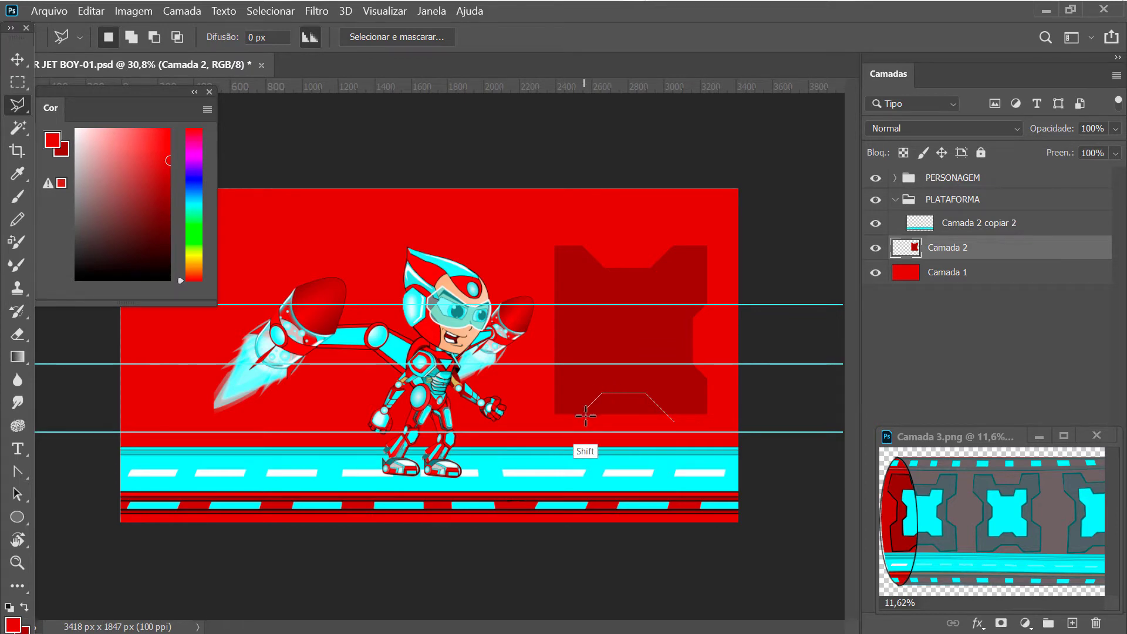
shift+click(580, 413)
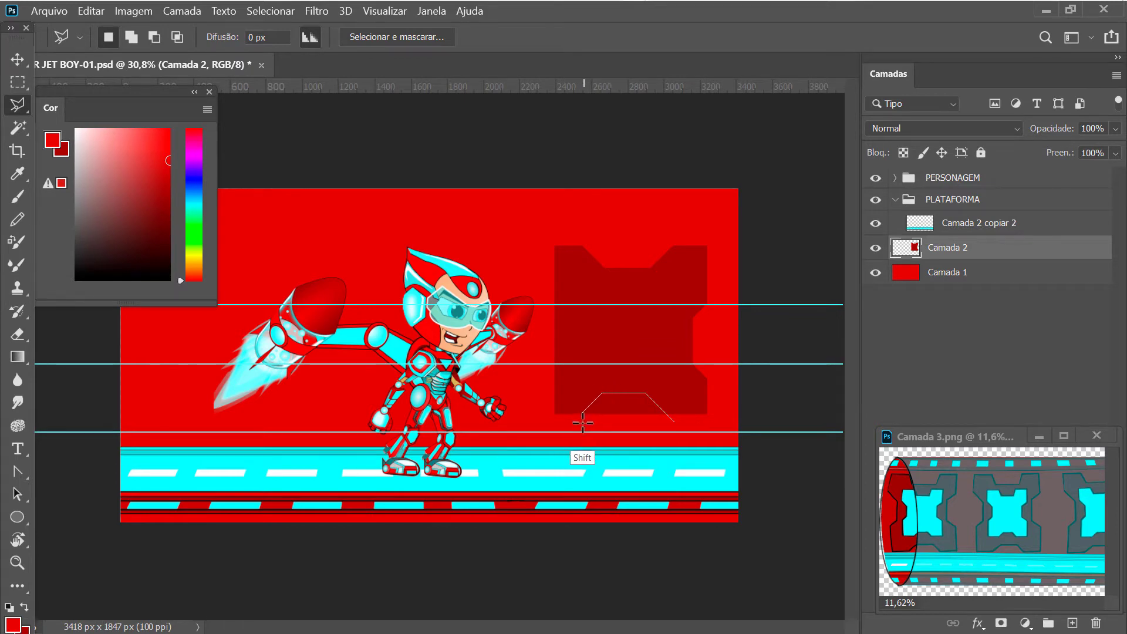
click(673, 421)
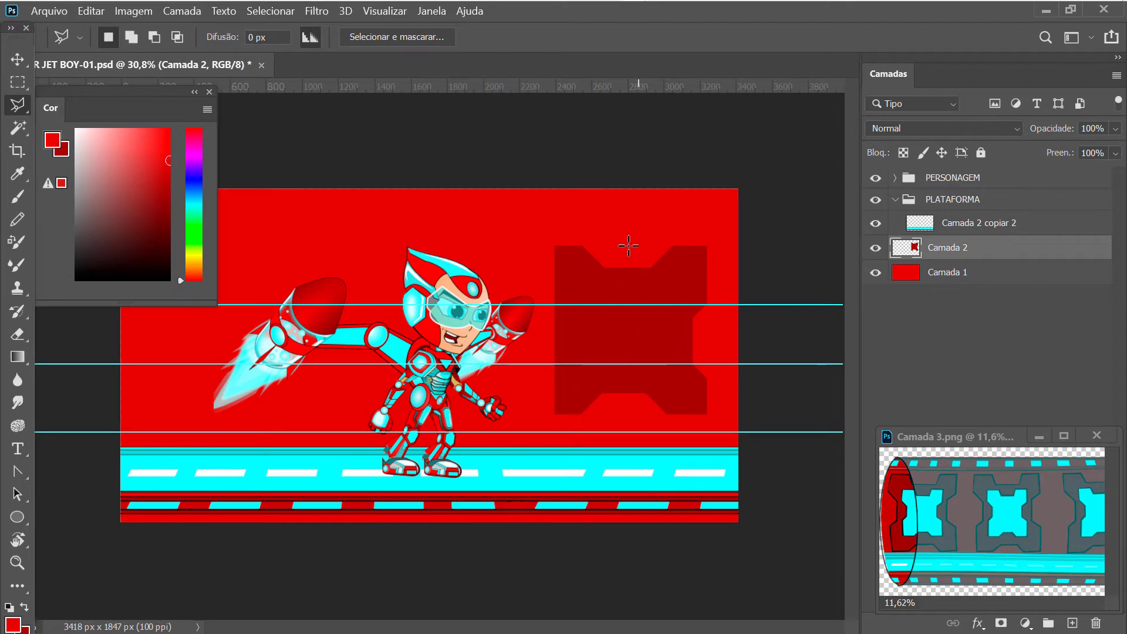
Erase the left half of the notched panel, keeping only the right half
key(m)
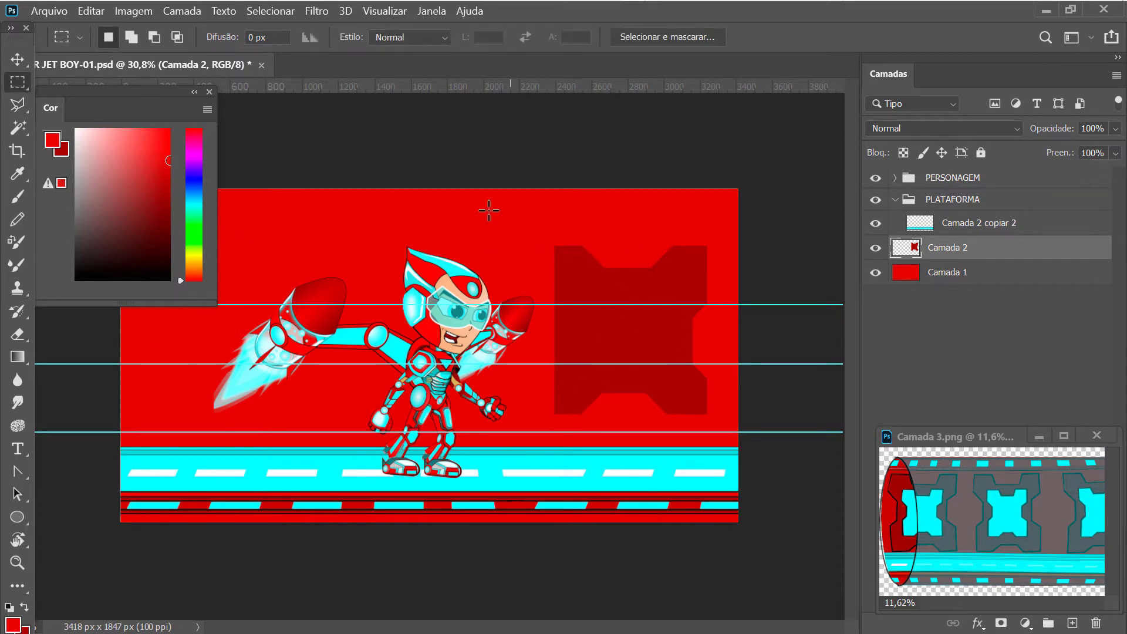
drag(414, 189, 626, 560)
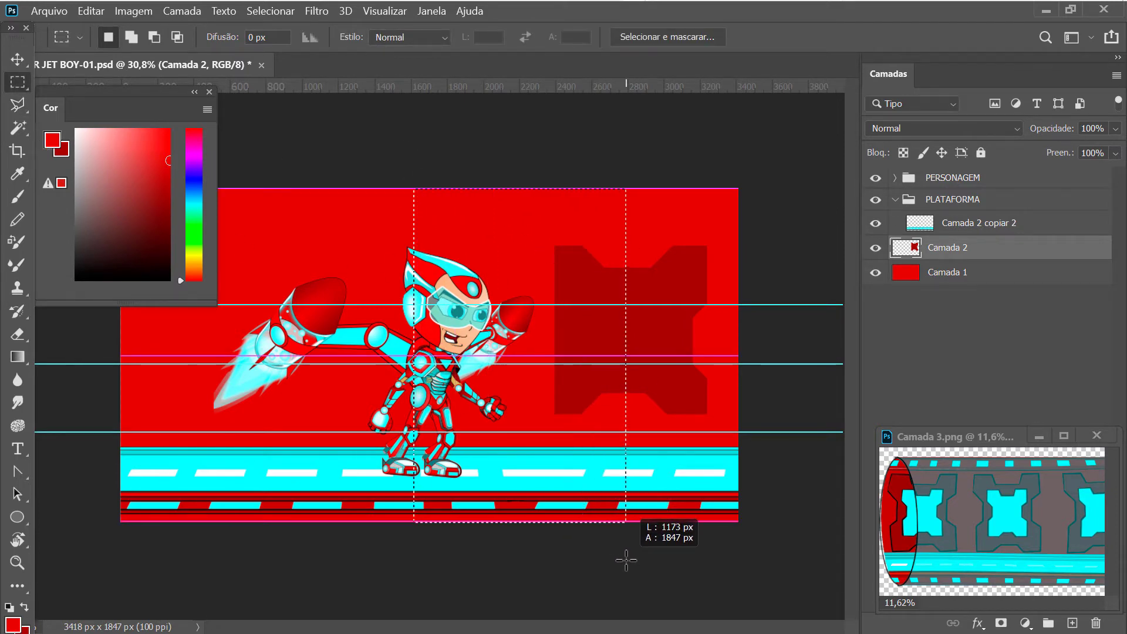
drag(626, 561, 625, 565)
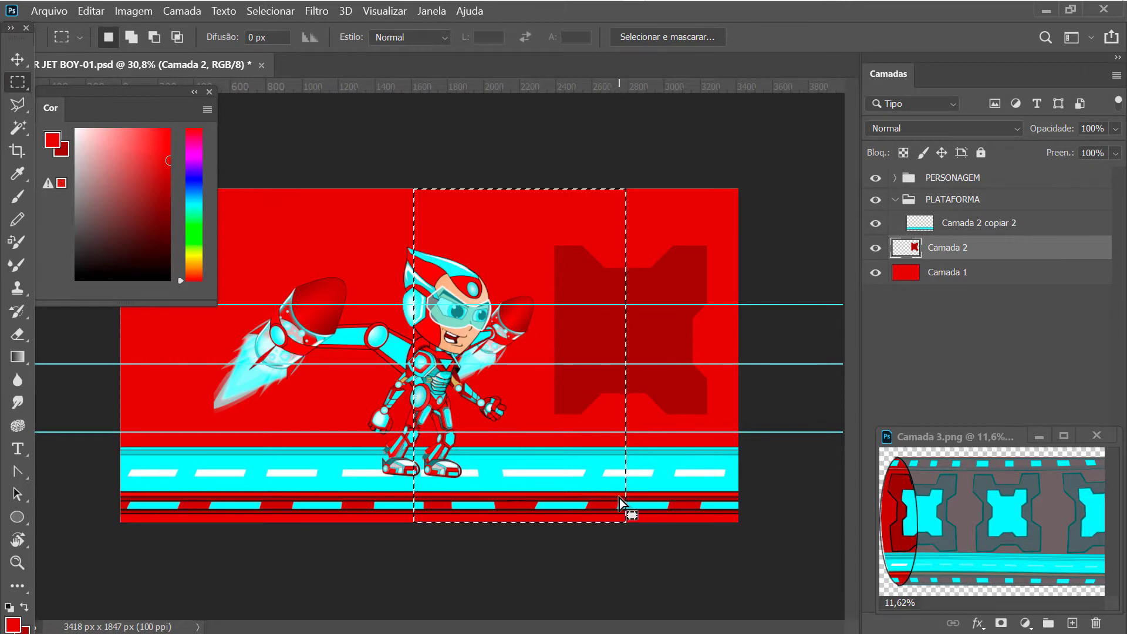
key(Delete)
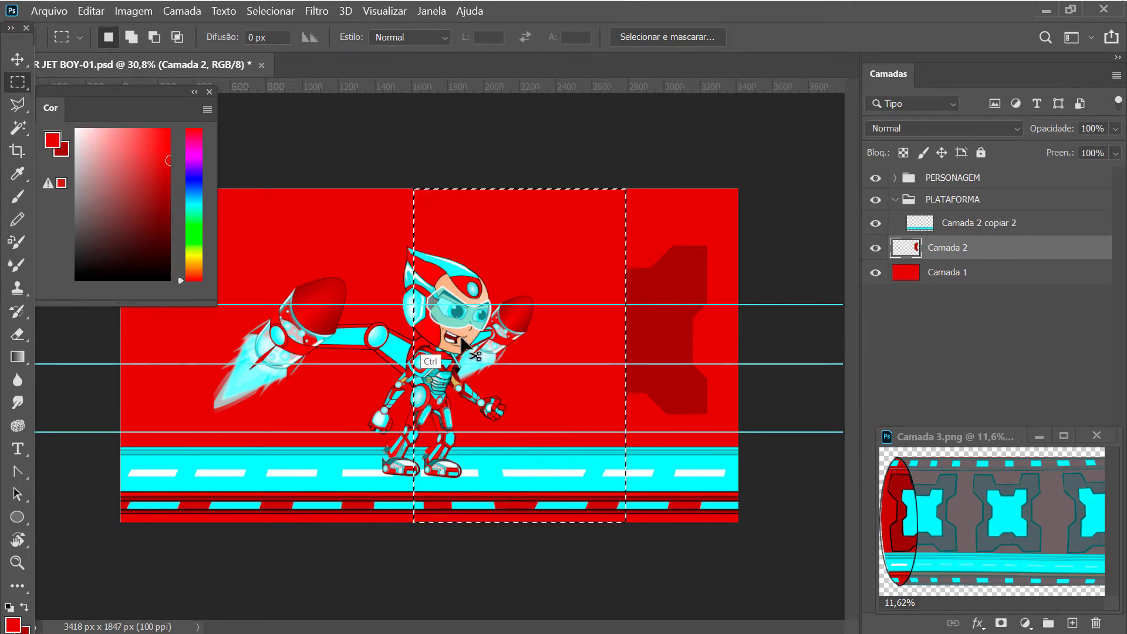
key(ctrl+d)
Duplicate the half panel, shift the copy left and flip it horizontally
click(19, 58)
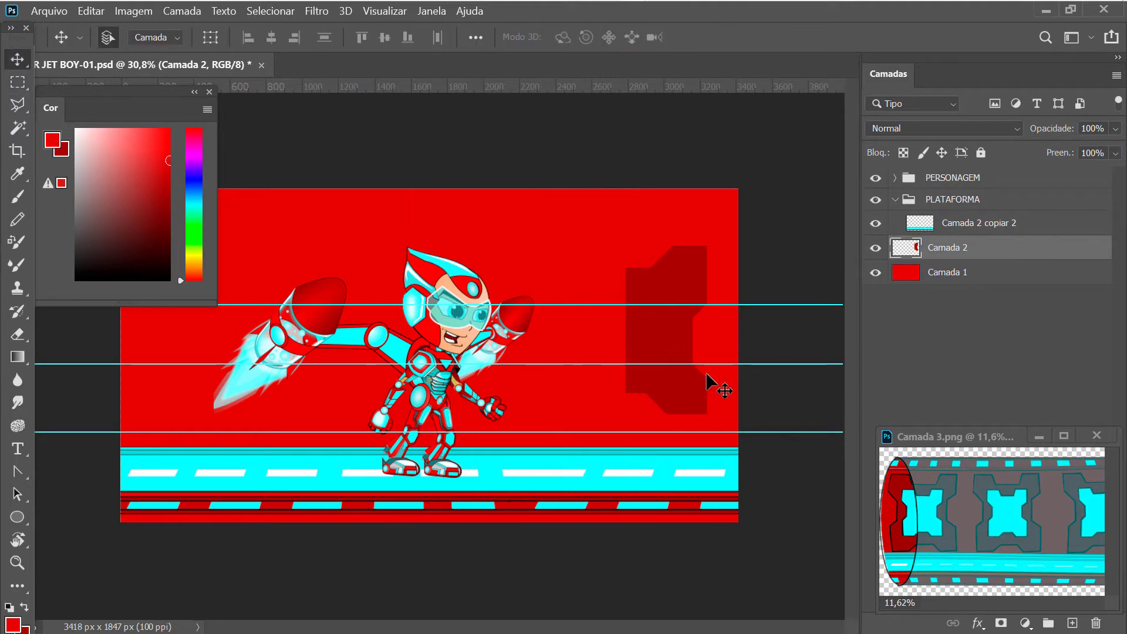
key(ctrl+j)
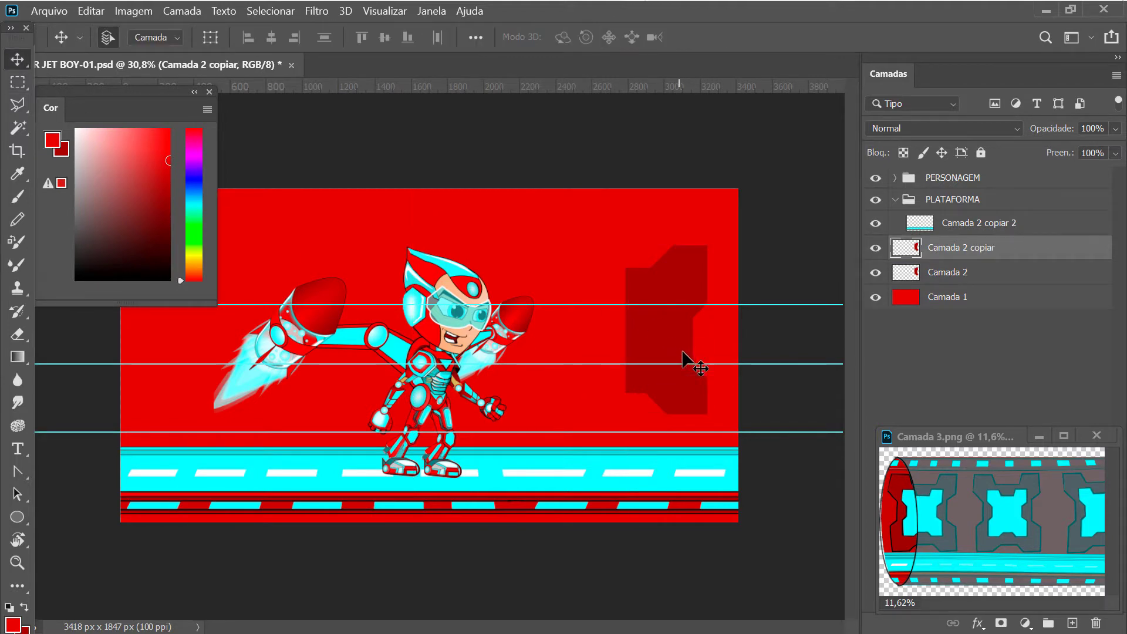
drag(693, 343, 613, 334)
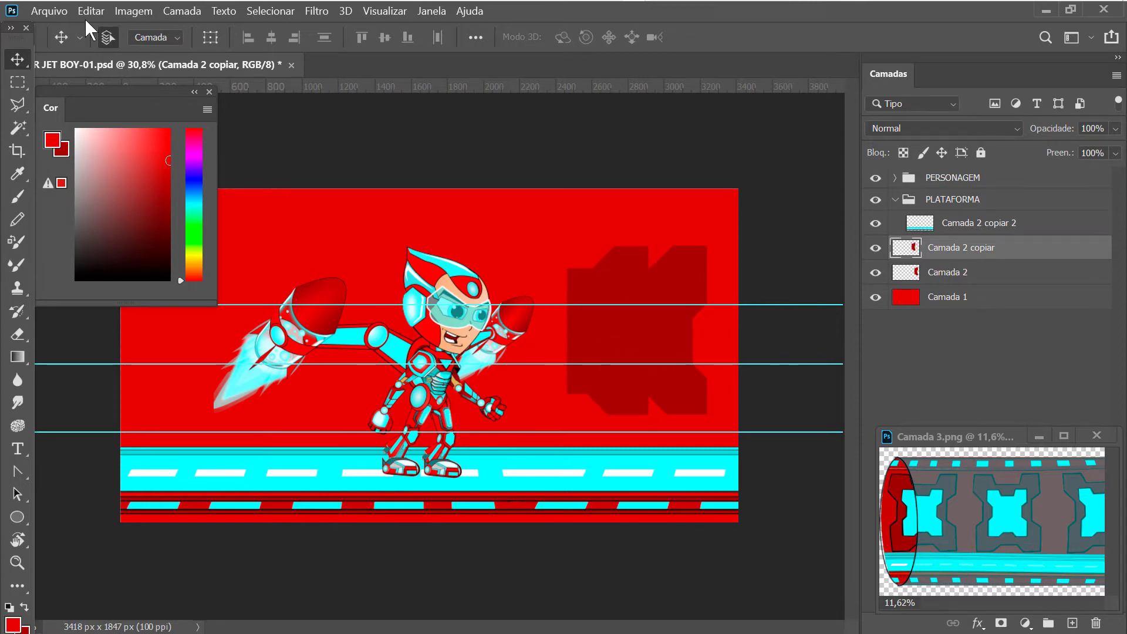
click(129, 9)
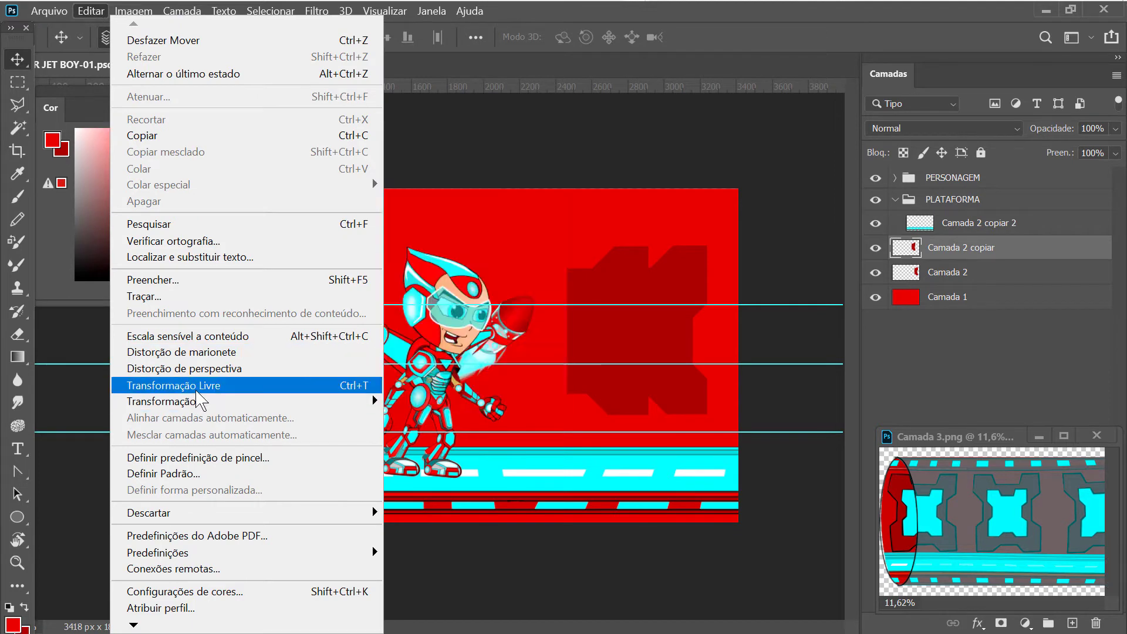
mouse_move(161, 400)
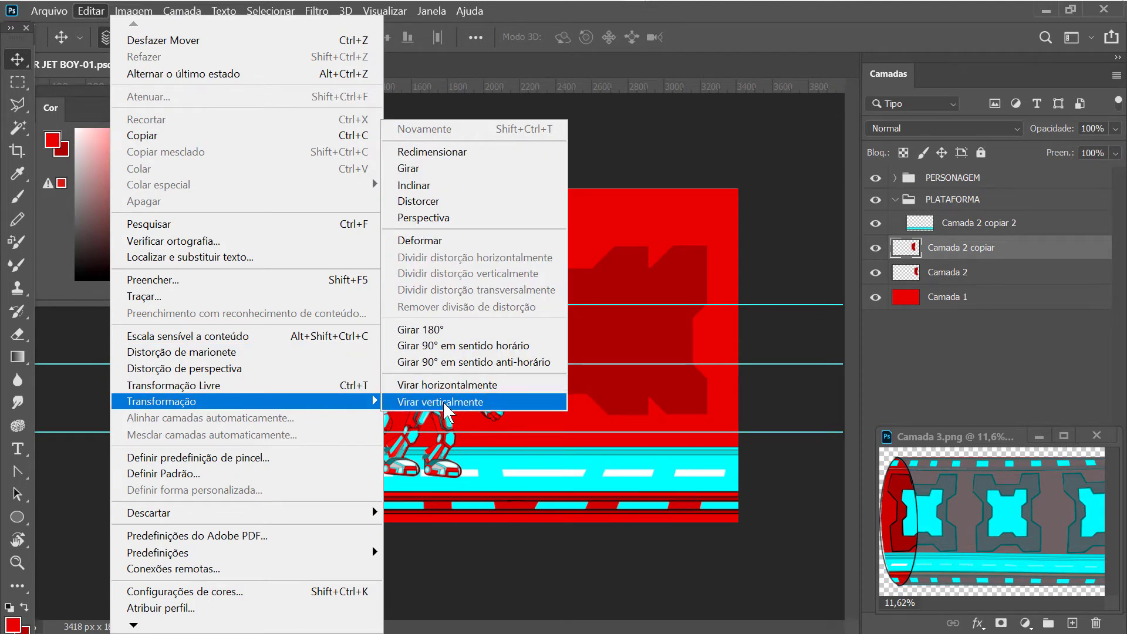
click(447, 385)
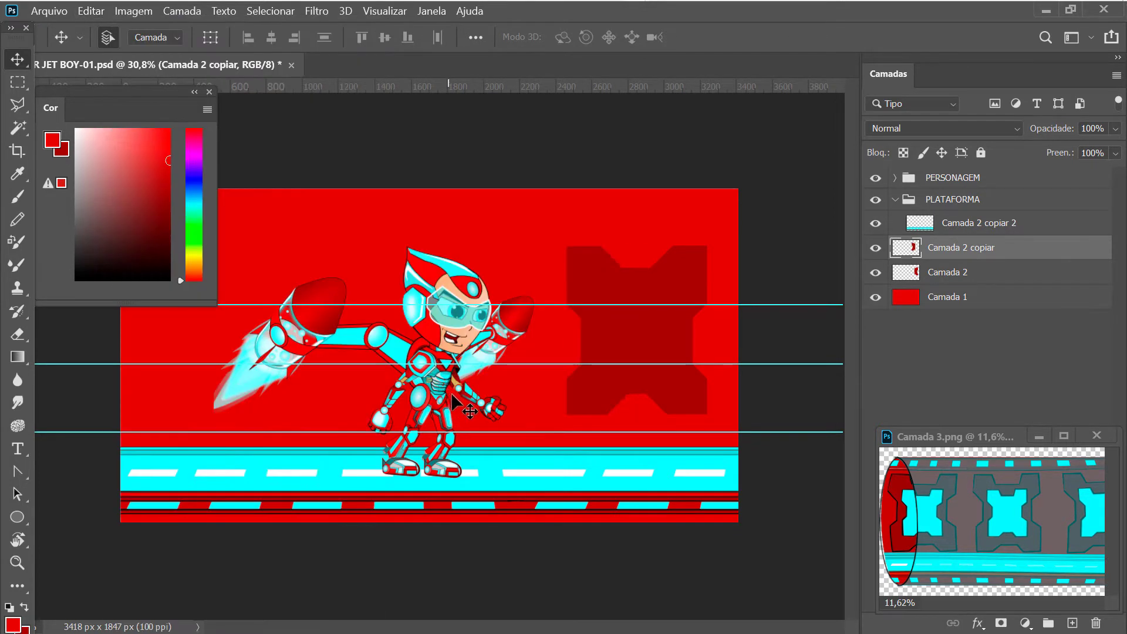
Align the mirrored half exactly against the original half of the panel
drag(615, 338, 602, 340)
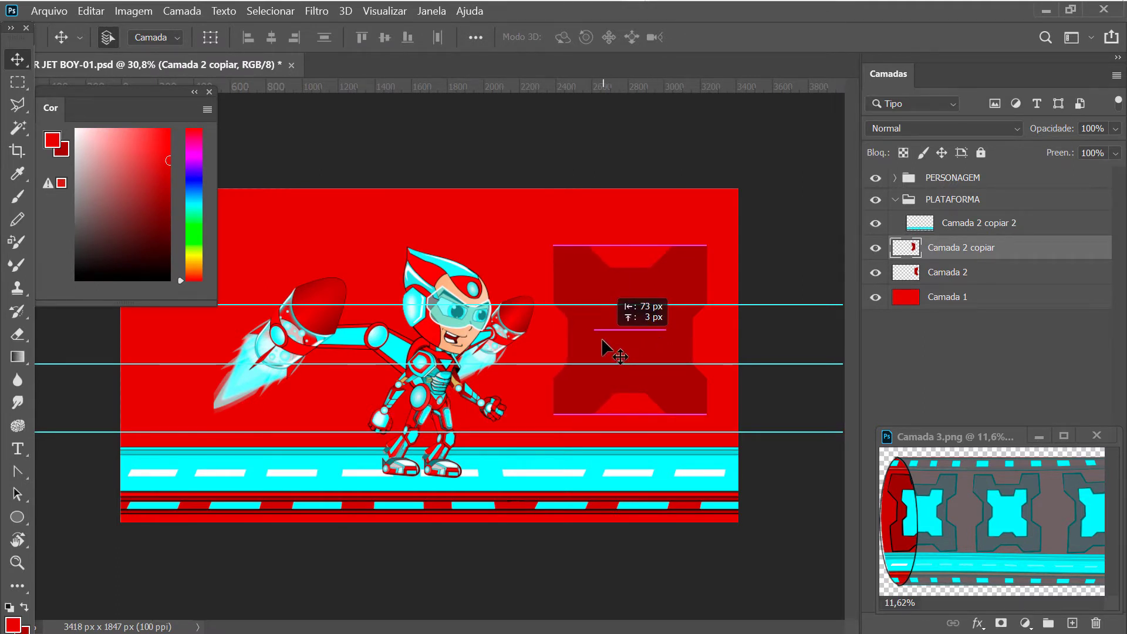
drag(602, 340, 604, 350)
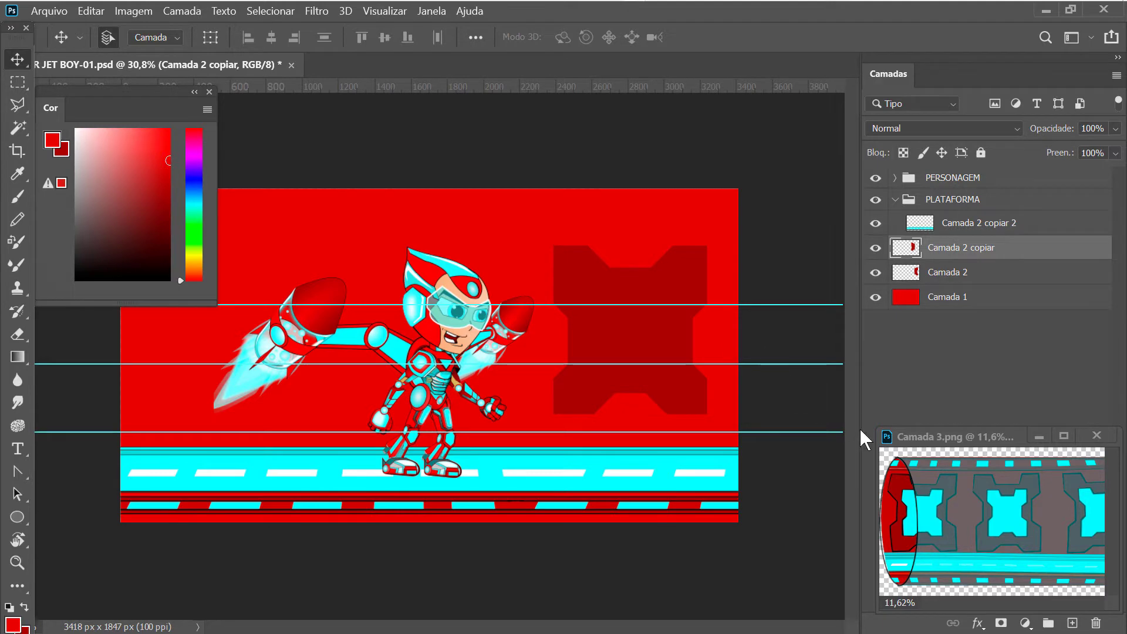
key(shift)
shift+click(939, 274)
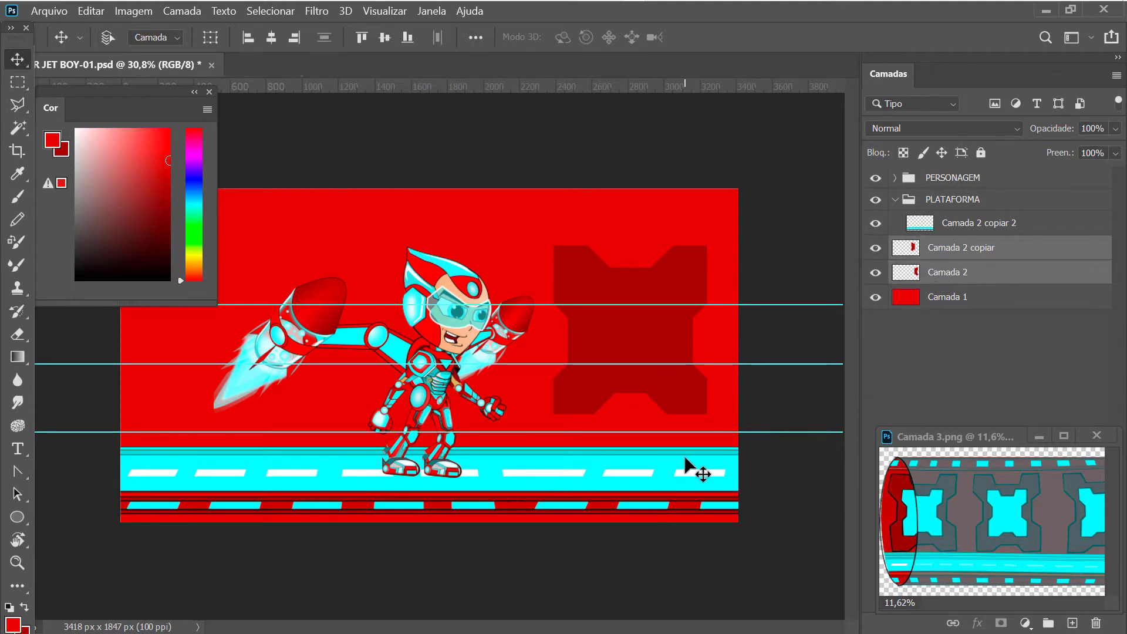
drag(684, 466, 686, 460)
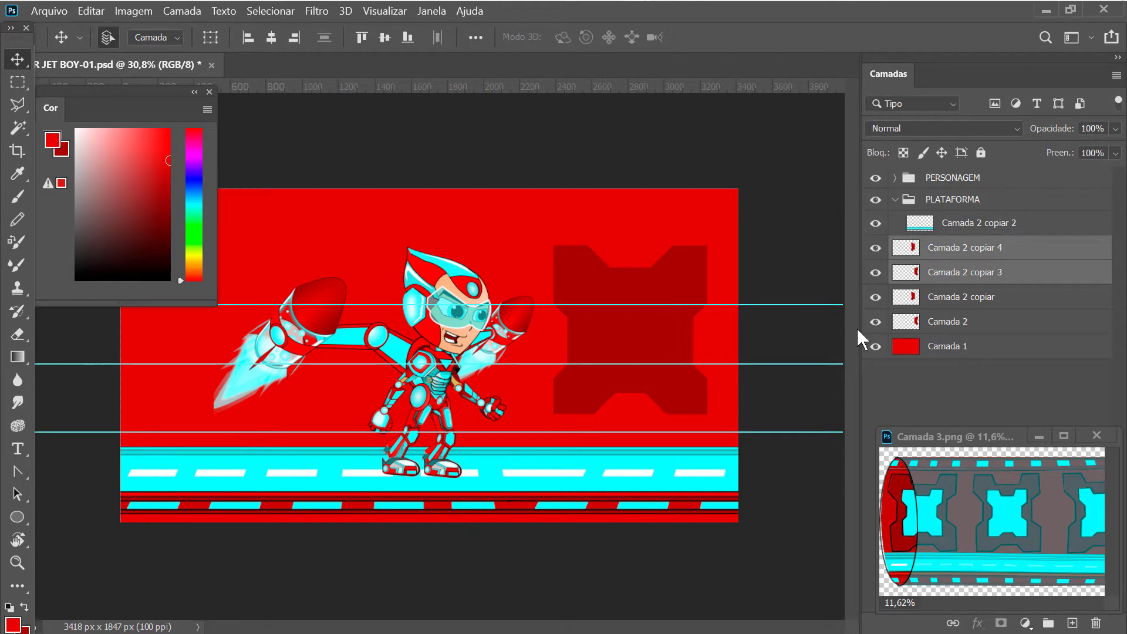
Merge all the panel pieces into the single layer Camada 2 copiar 4
shift+click(951, 298)
shift+click(952, 324)
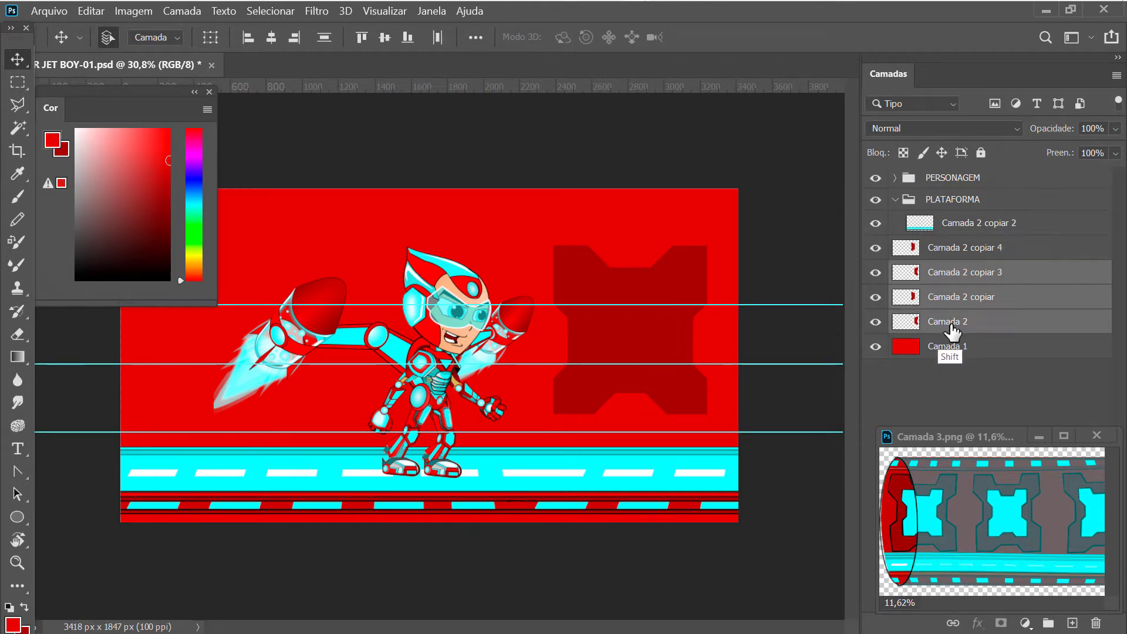
key(ctrl+e)
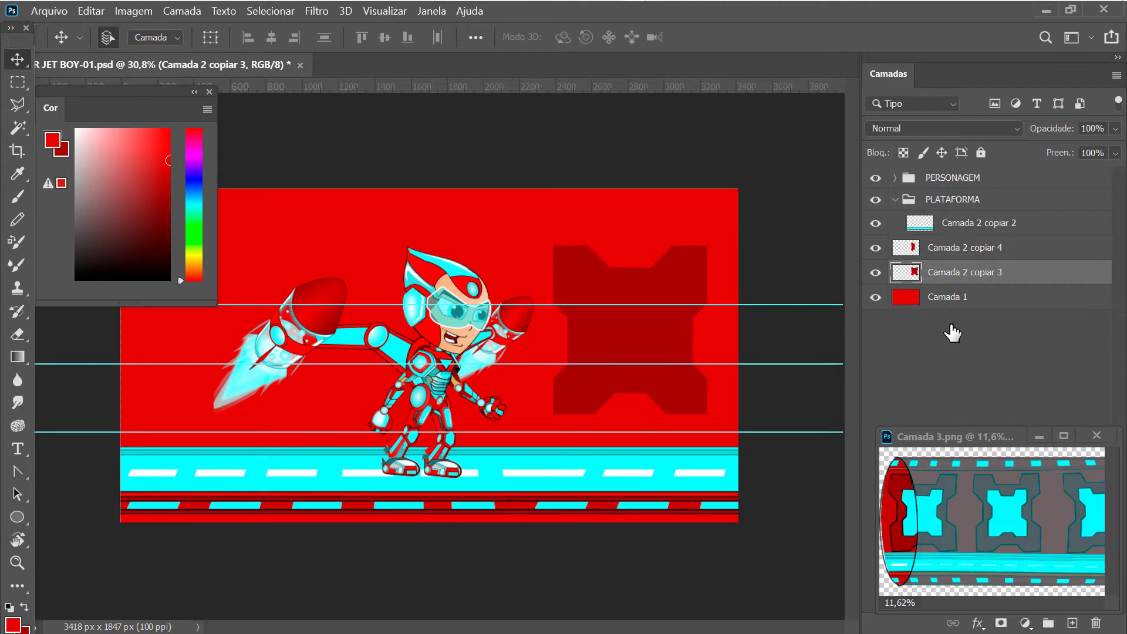
click(875, 247)
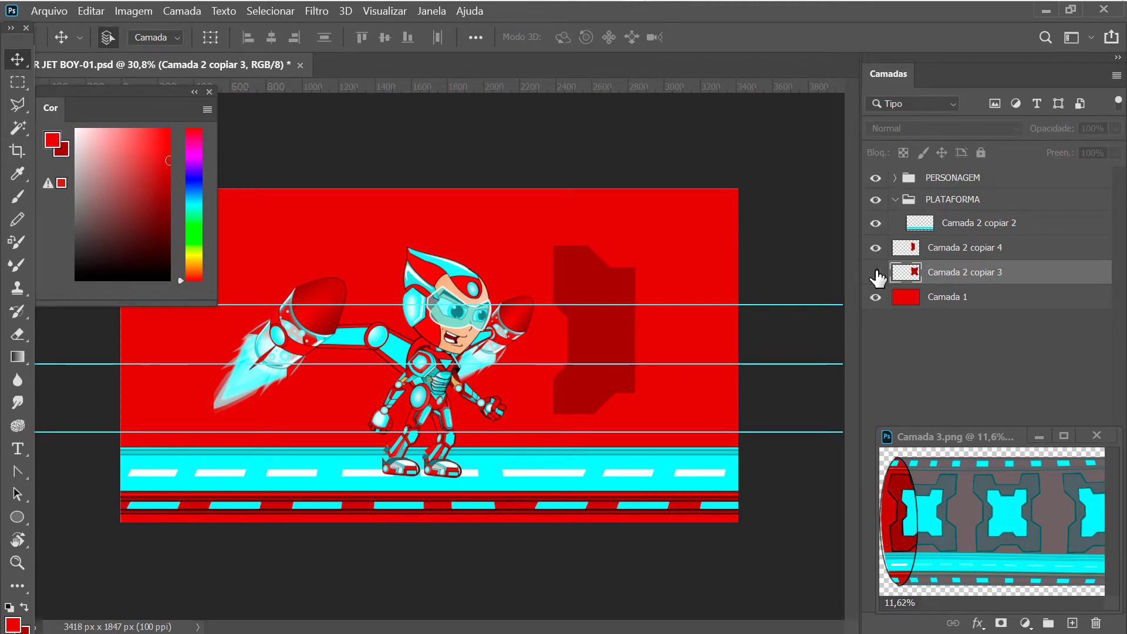
click(875, 247)
shift+click(945, 252)
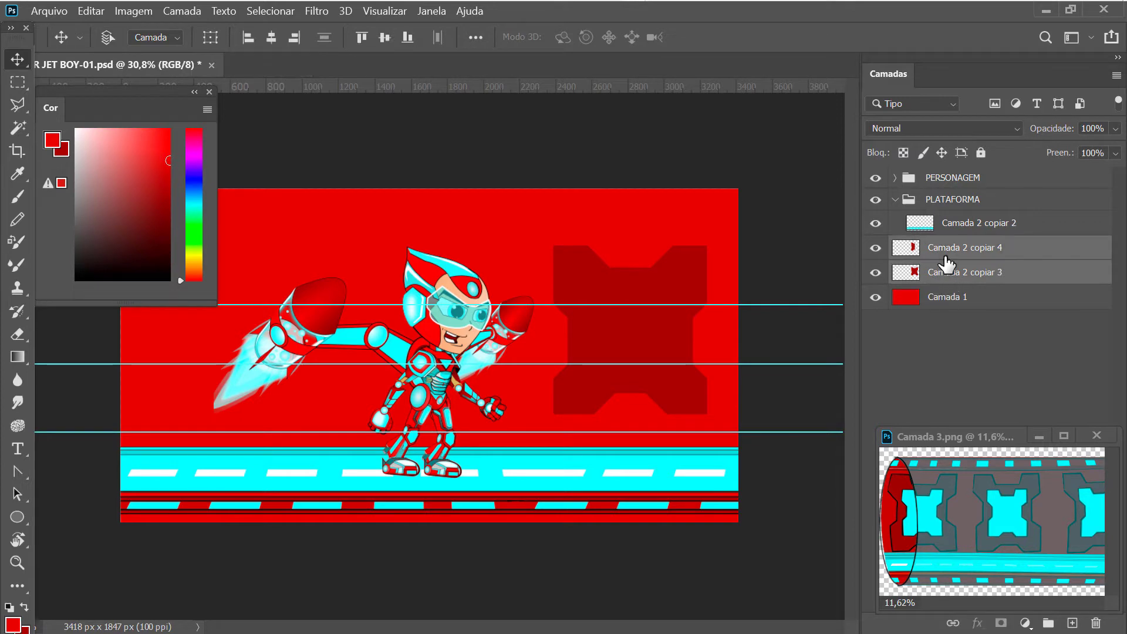
key(ctrl+e)
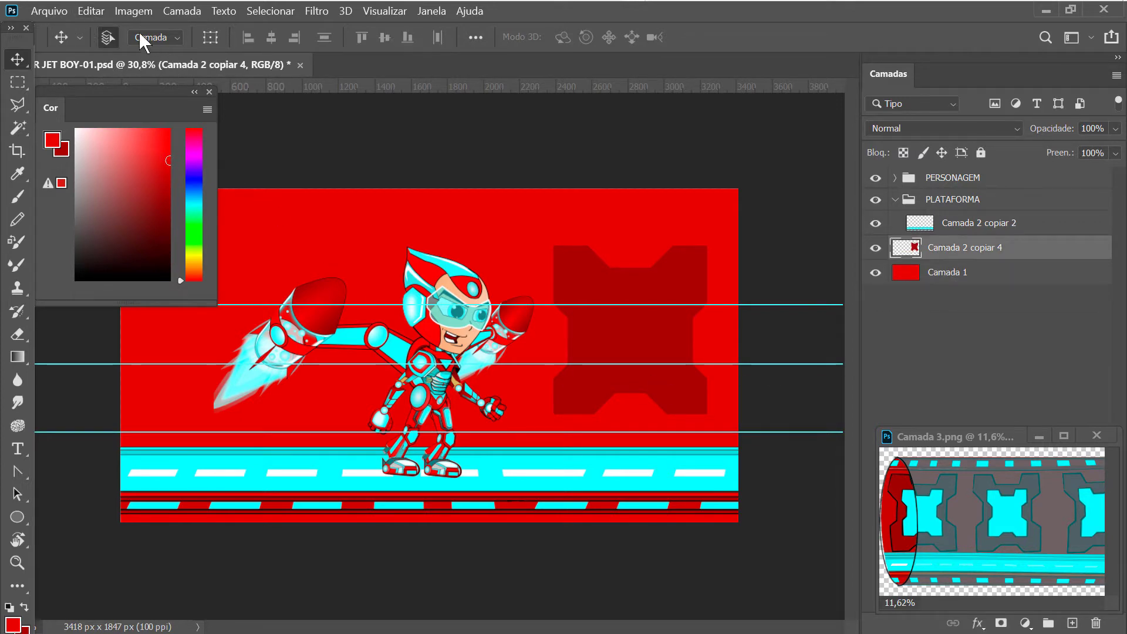
click(91, 10)
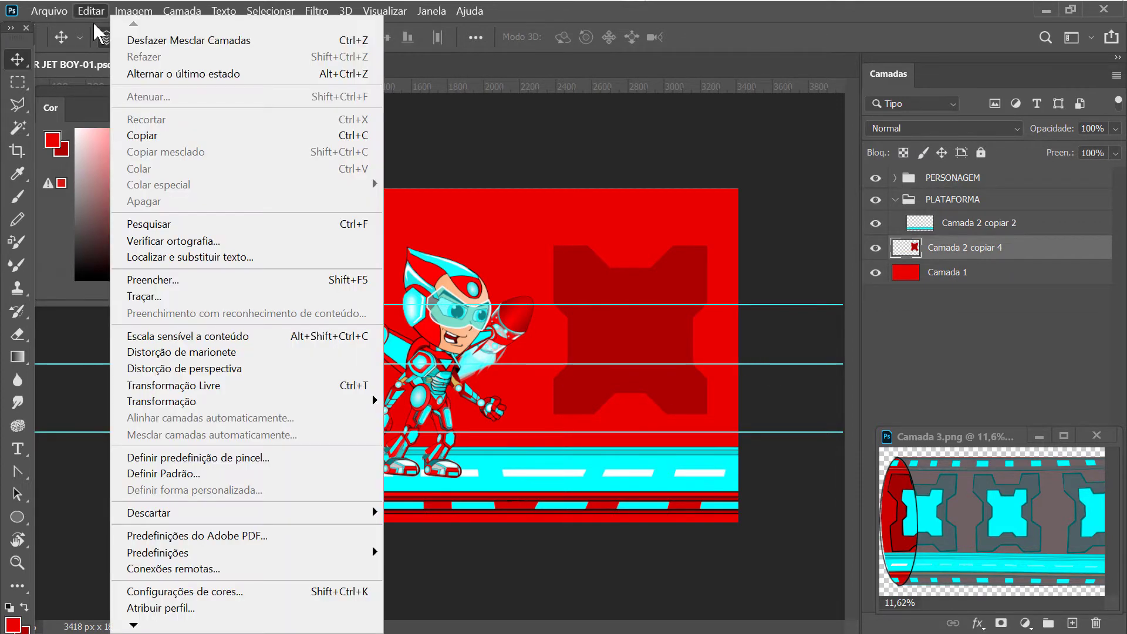
Apply an outside-location stroke to the notched X panel with Edit > Stroke
click(157, 297)
text(20)
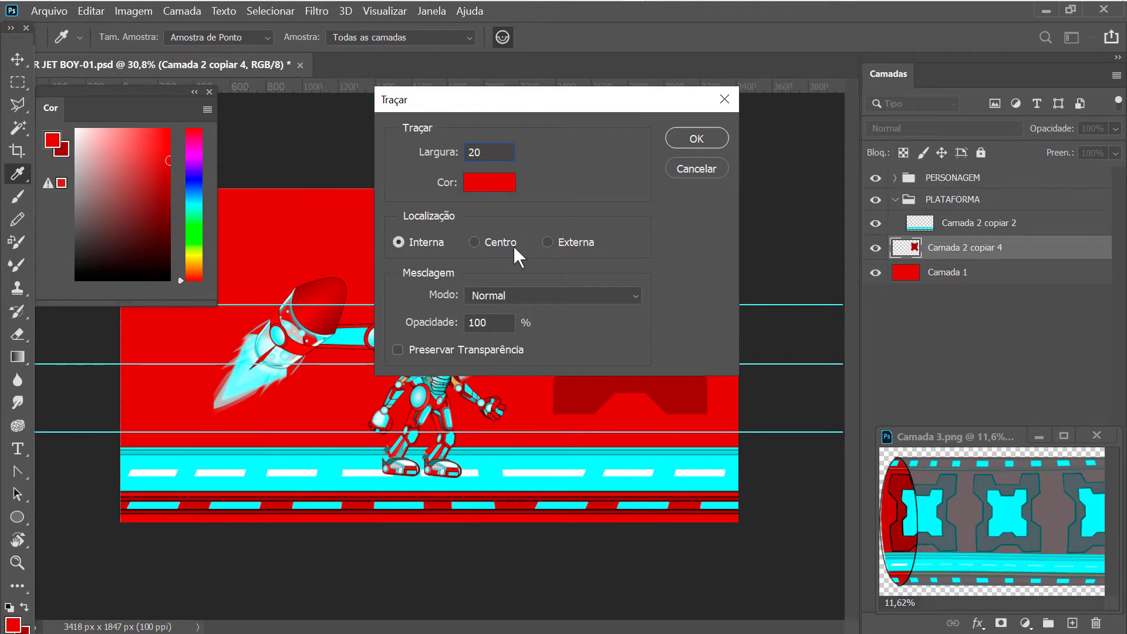
click(552, 240)
click(692, 136)
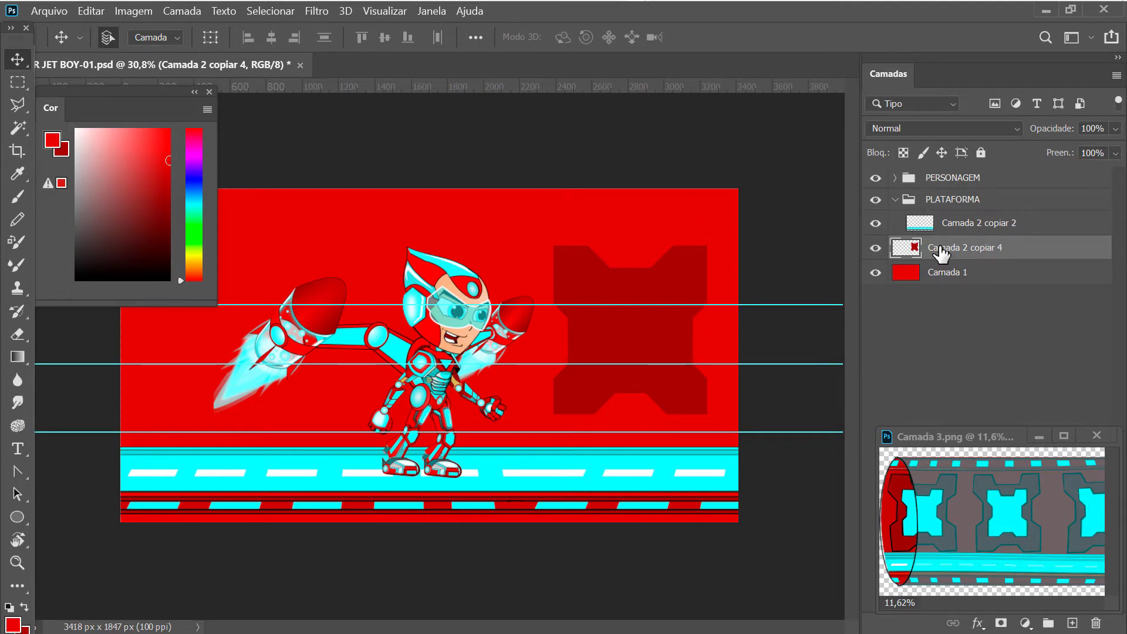
click(91, 10)
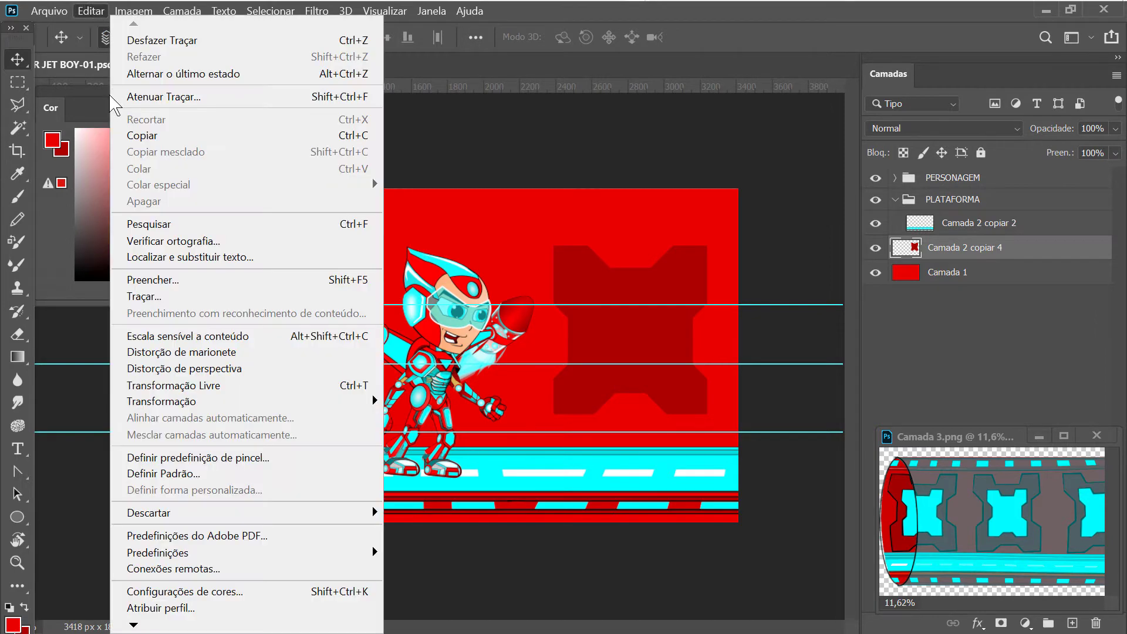
click(163, 293)
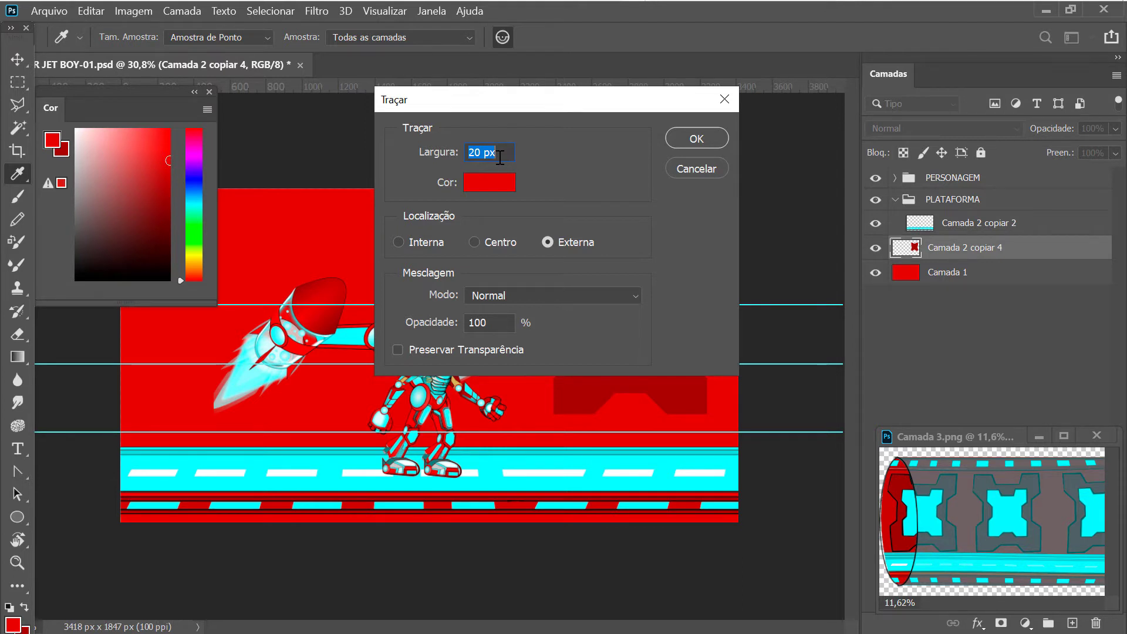
click(691, 140)
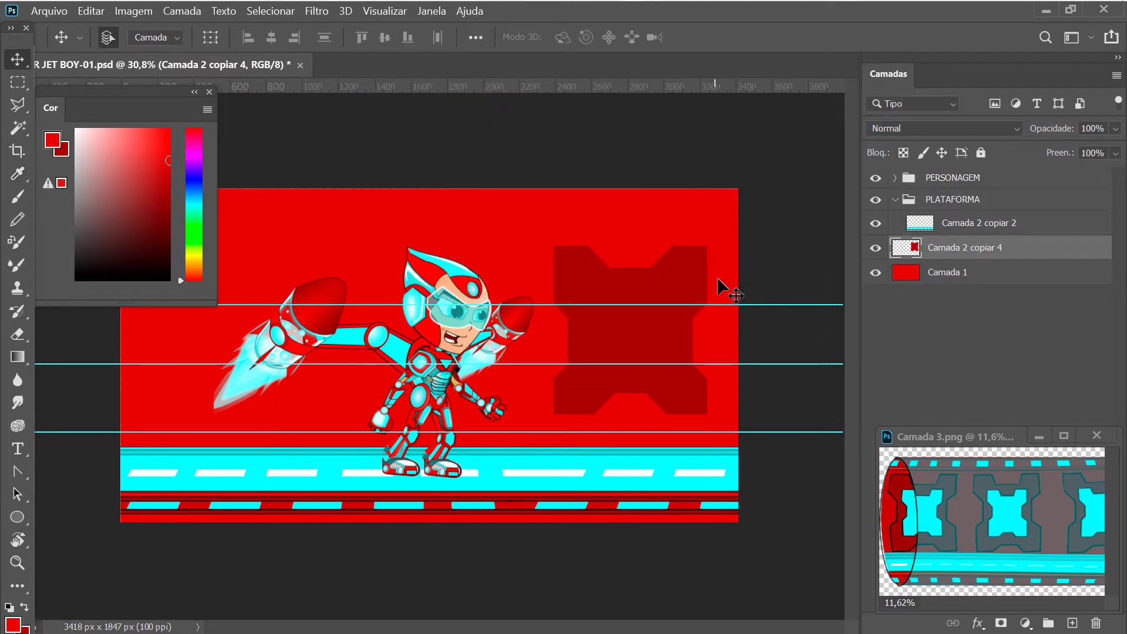
Set the foreground to black and stroke the X panel outline at 20 px width
key(ctrl)
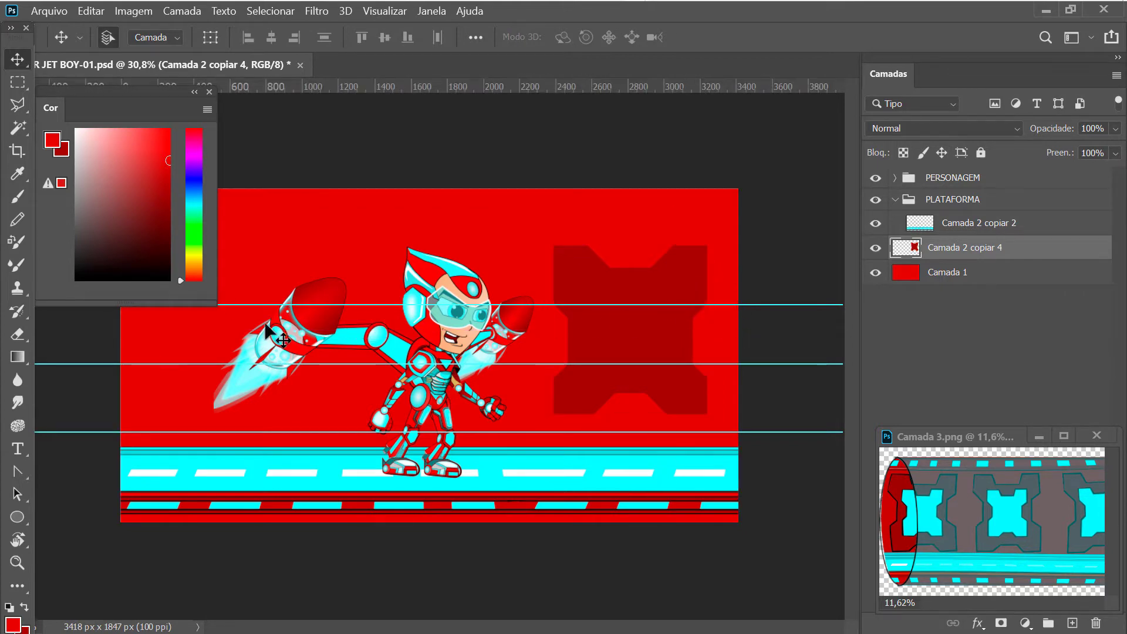
click(77, 278)
click(91, 11)
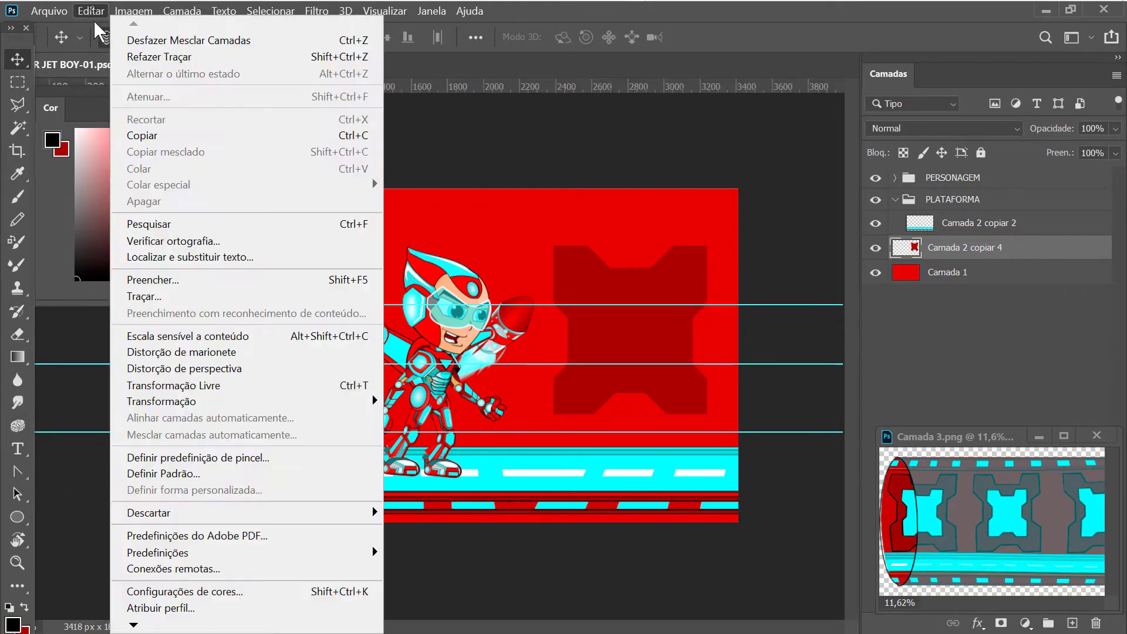
click(159, 296)
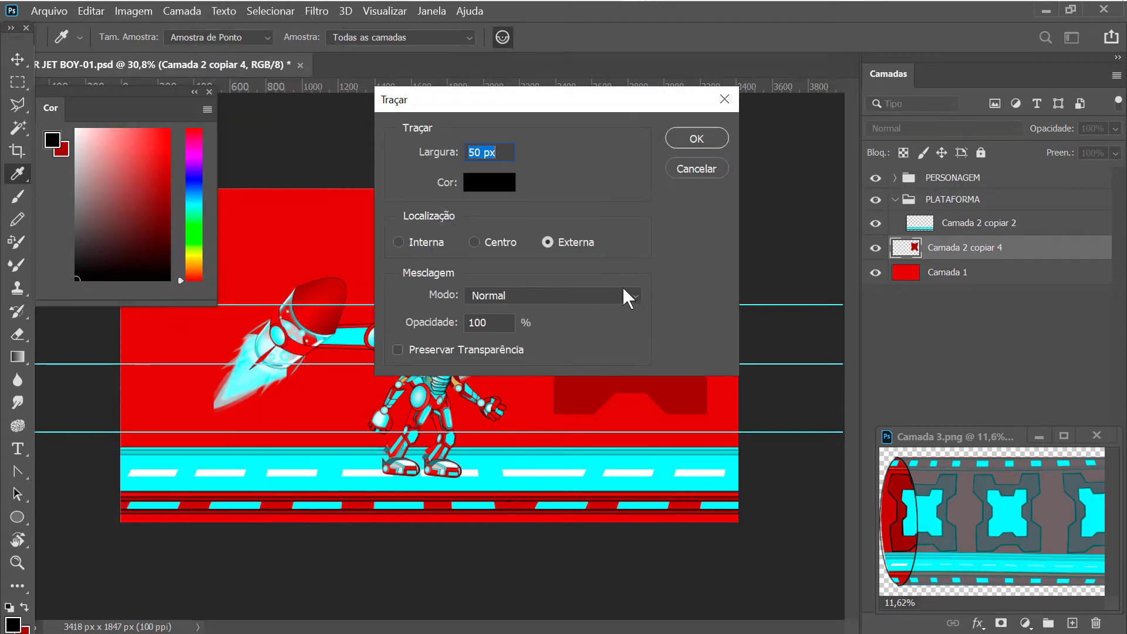
text(2)
text(0)
key(Return)
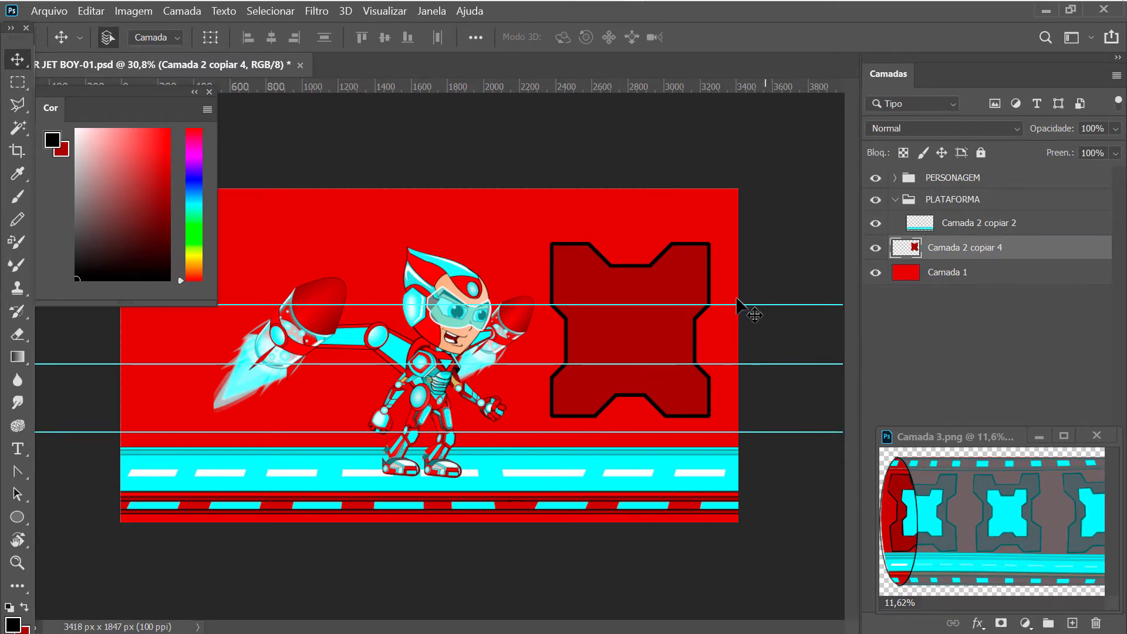
Duplicate the outlined X panel and scale the copy to about 63.63% around its centre
alt+click(523, 468)
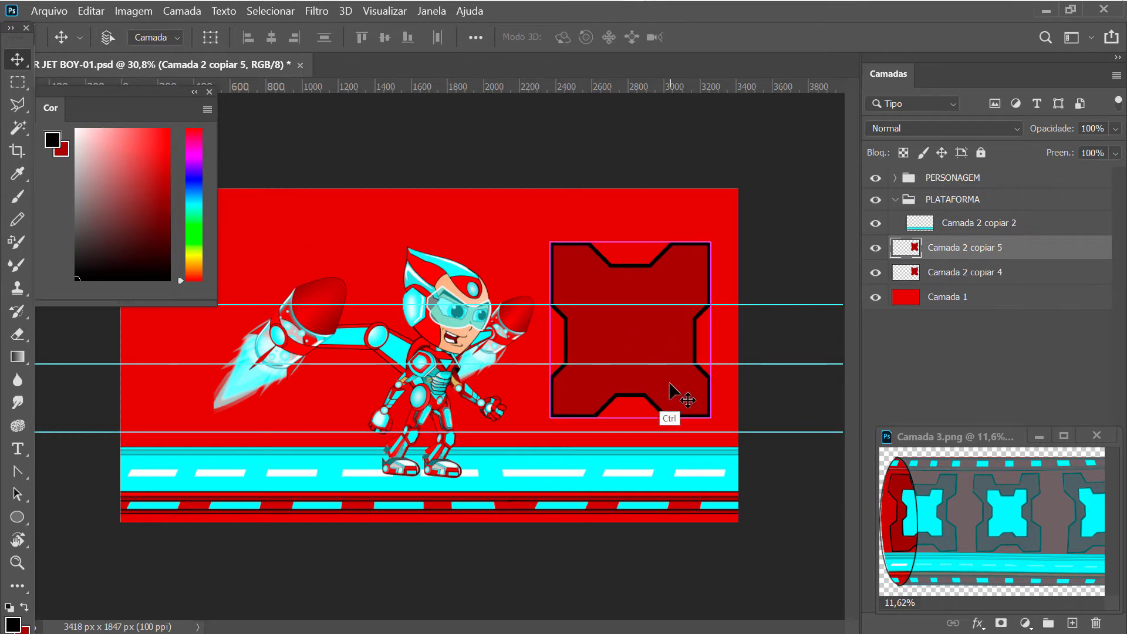
key(ctrl+t)
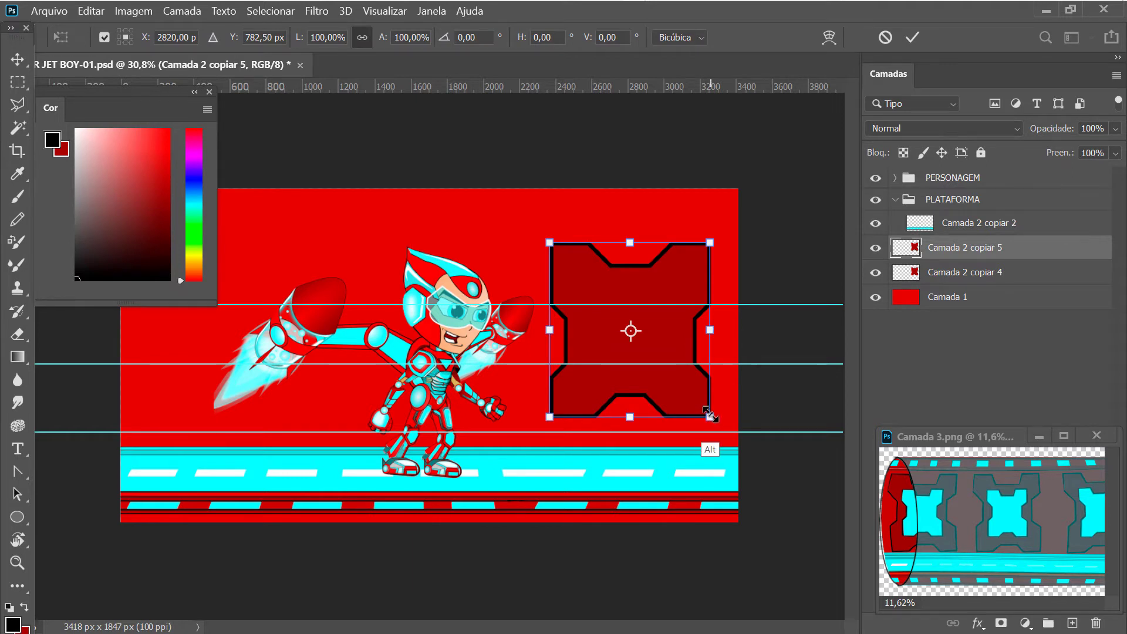
drag(710, 414, 680, 384)
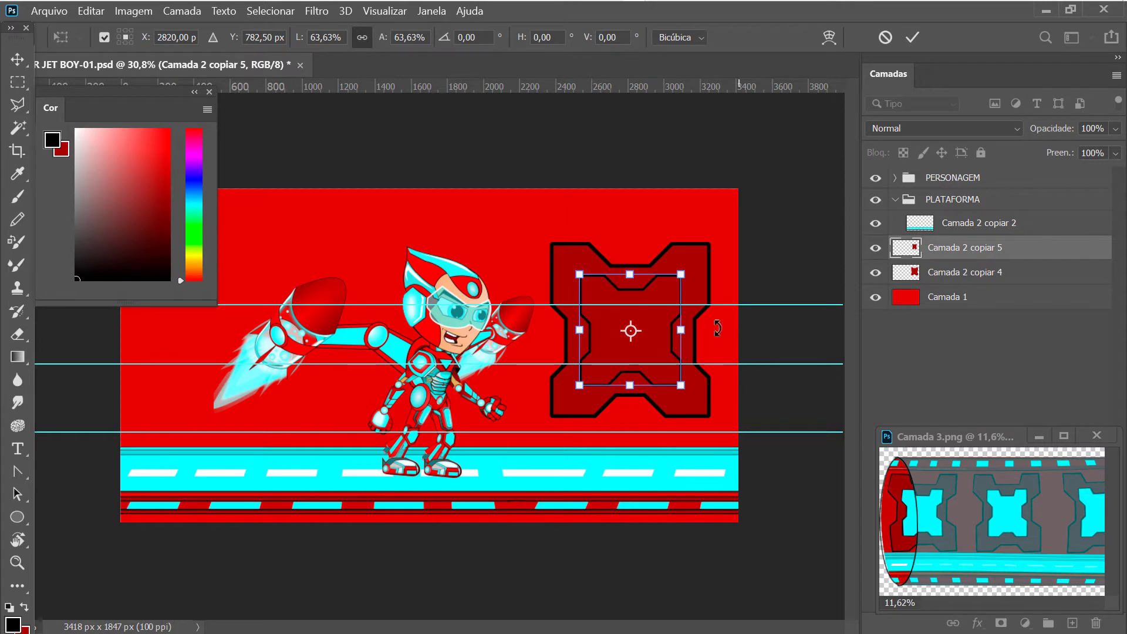
key(Return)
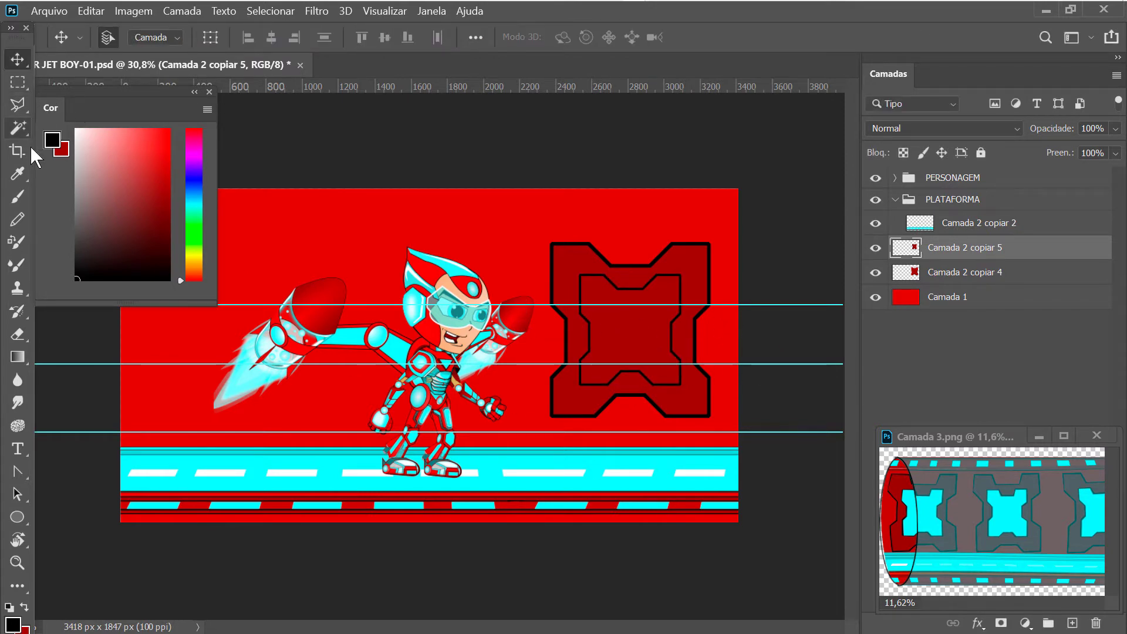
Select the small inner X, sample the character's helmet cyan, and fill the selection with it
click(18, 128)
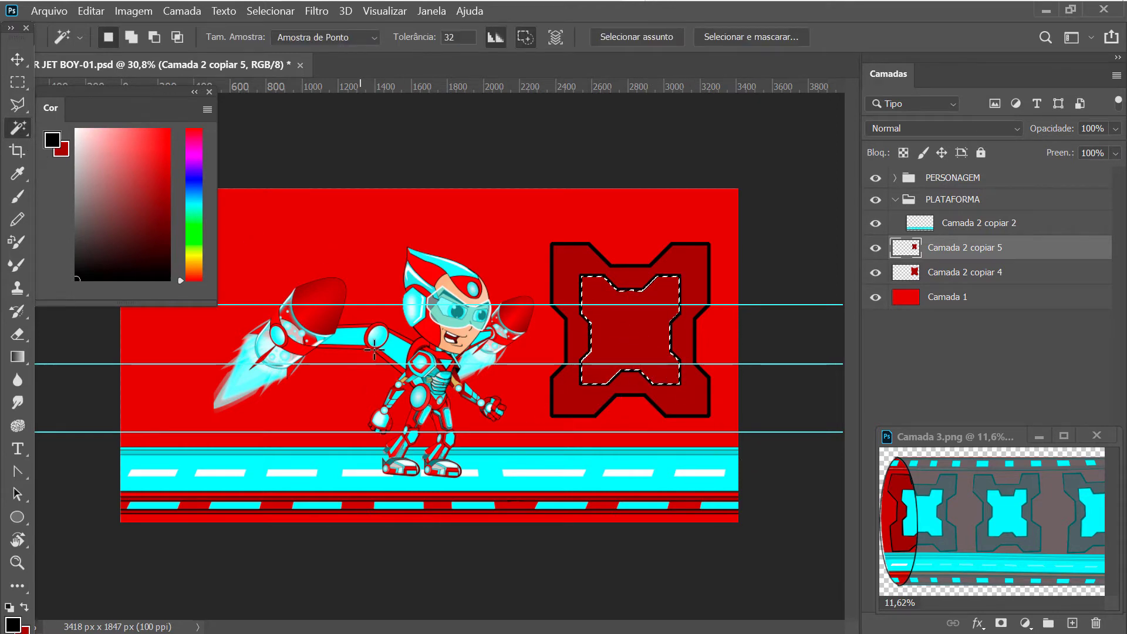
click(17, 197)
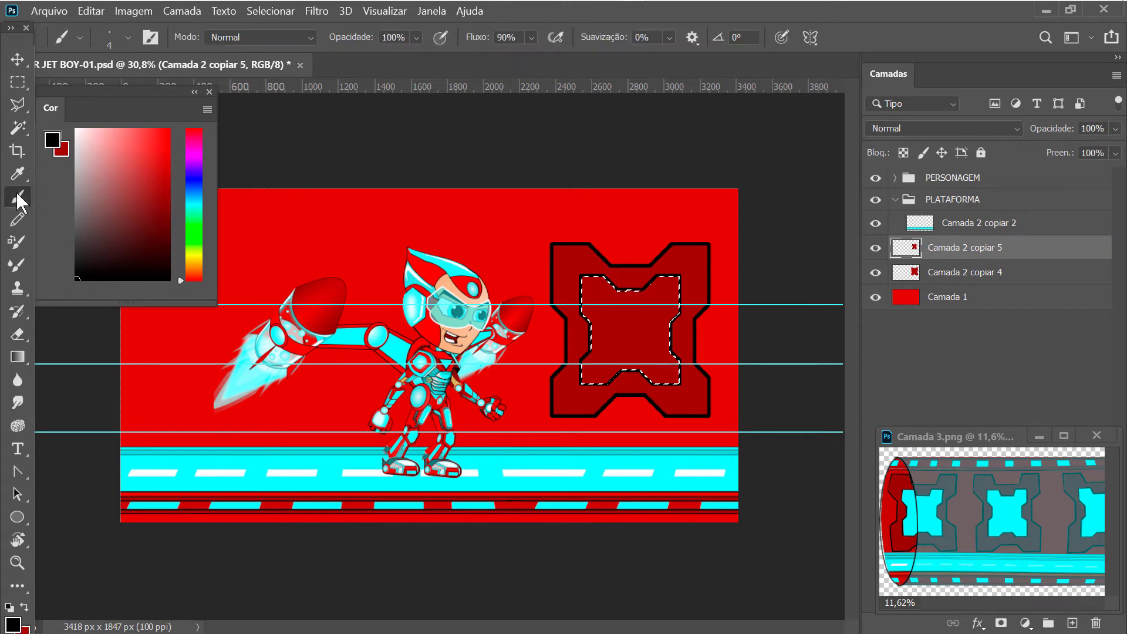
alt+click(456, 286)
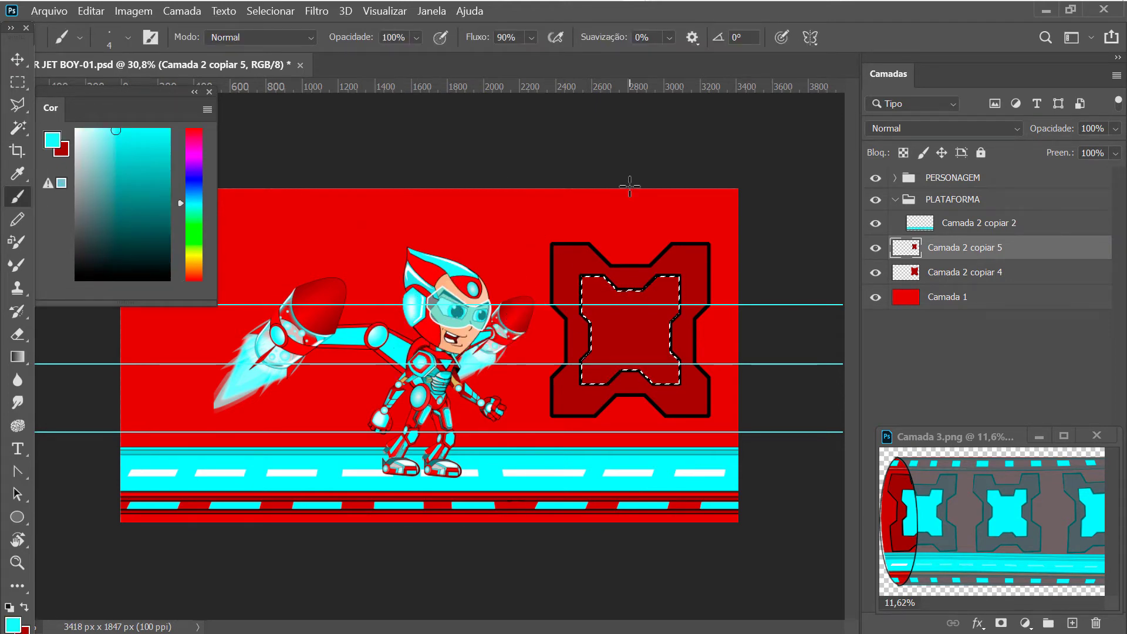
key(x)
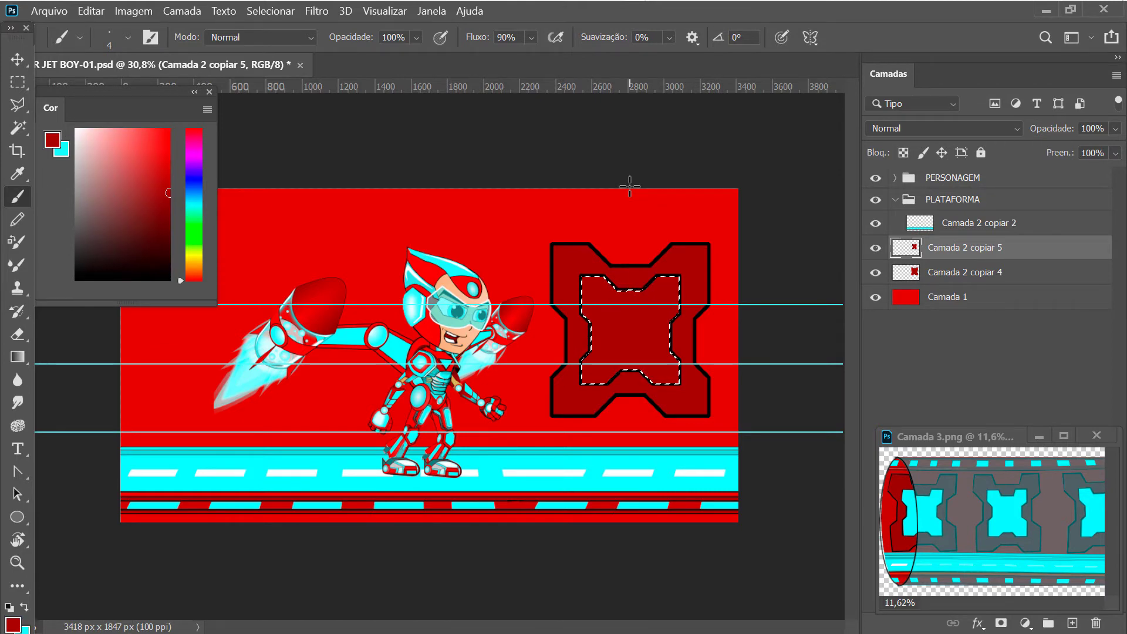
key(ctrl+BackSpace)
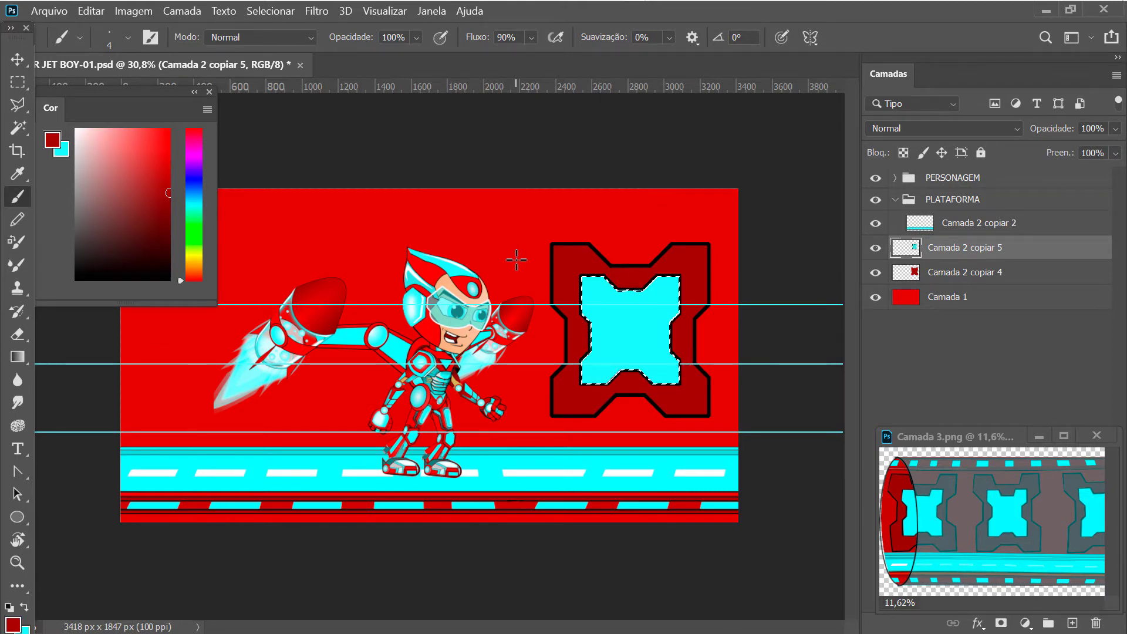
key(ctrl+d)
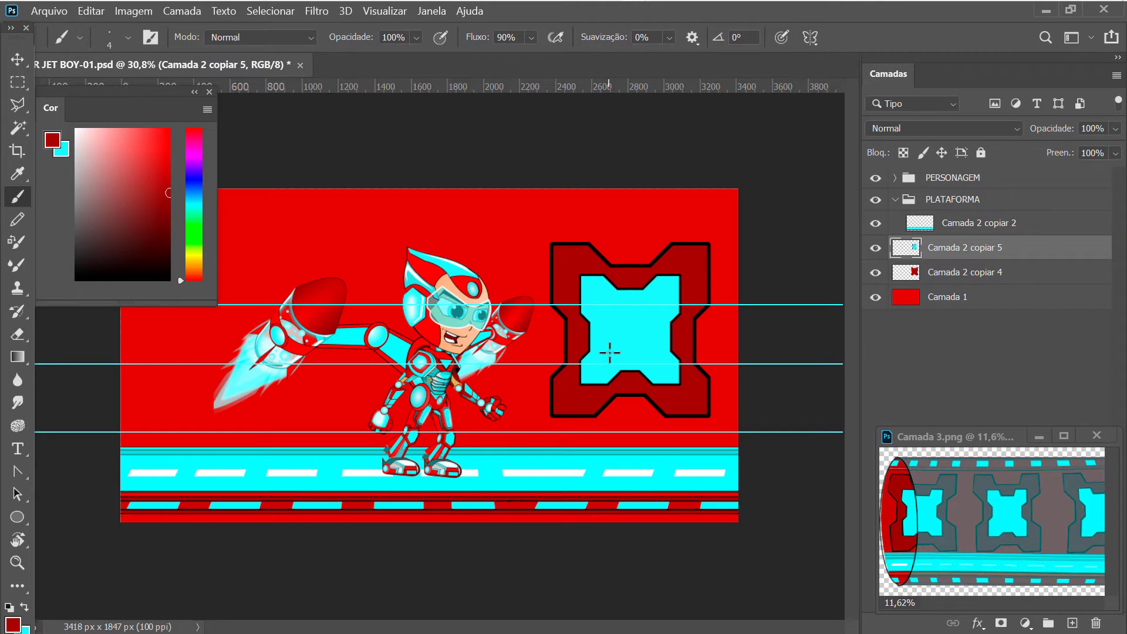
Stamp Camada 2 copiar 4 and 5 into a merged X layer and move both originals below Camada 1
double_click(931, 272)
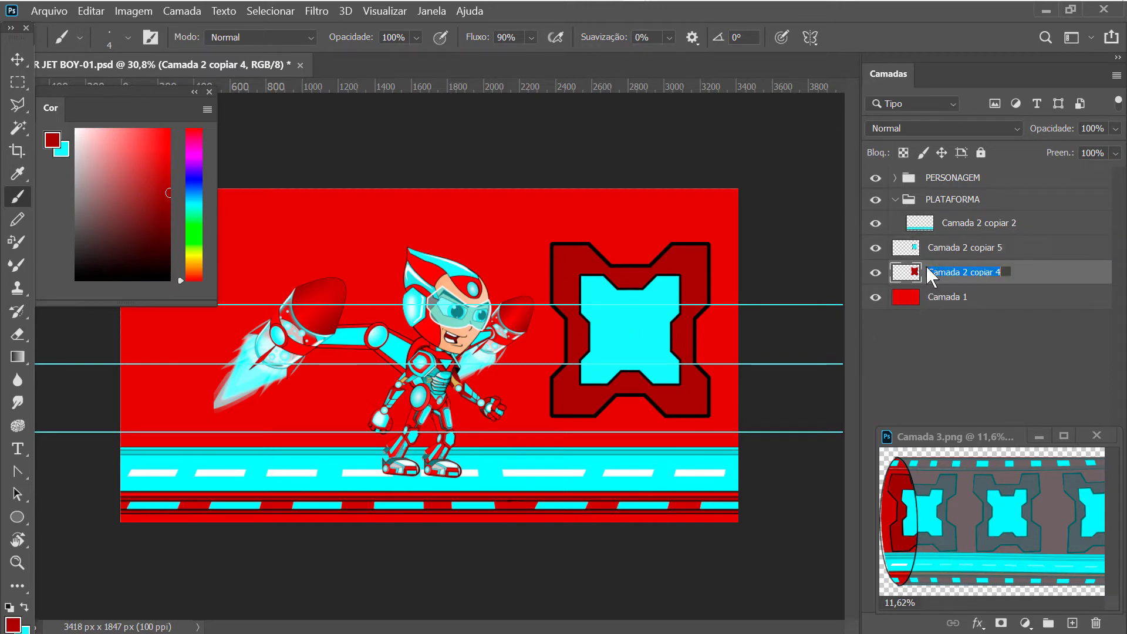
click(17, 59)
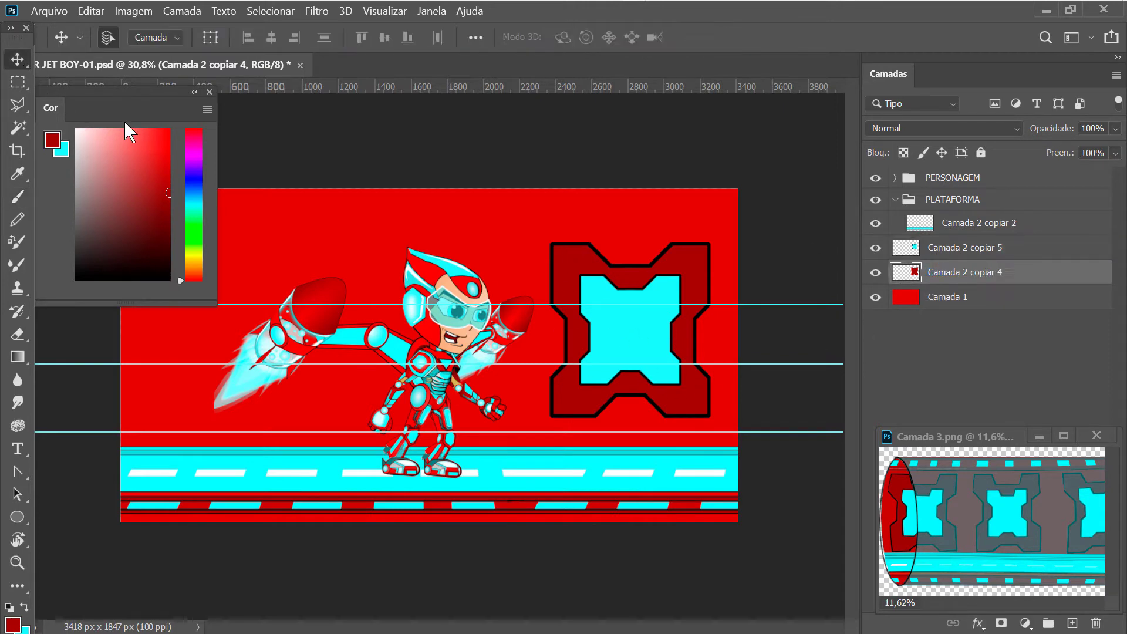
click(855, 245)
shift+click(935, 273)
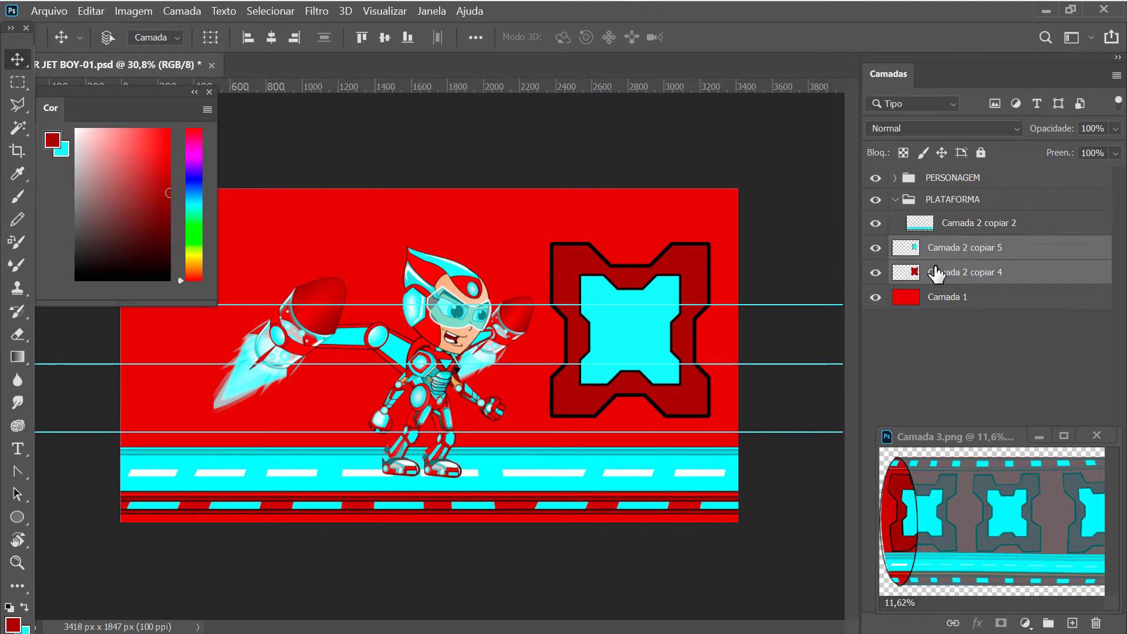
key(ctrl+j)
key(ctrl+e)
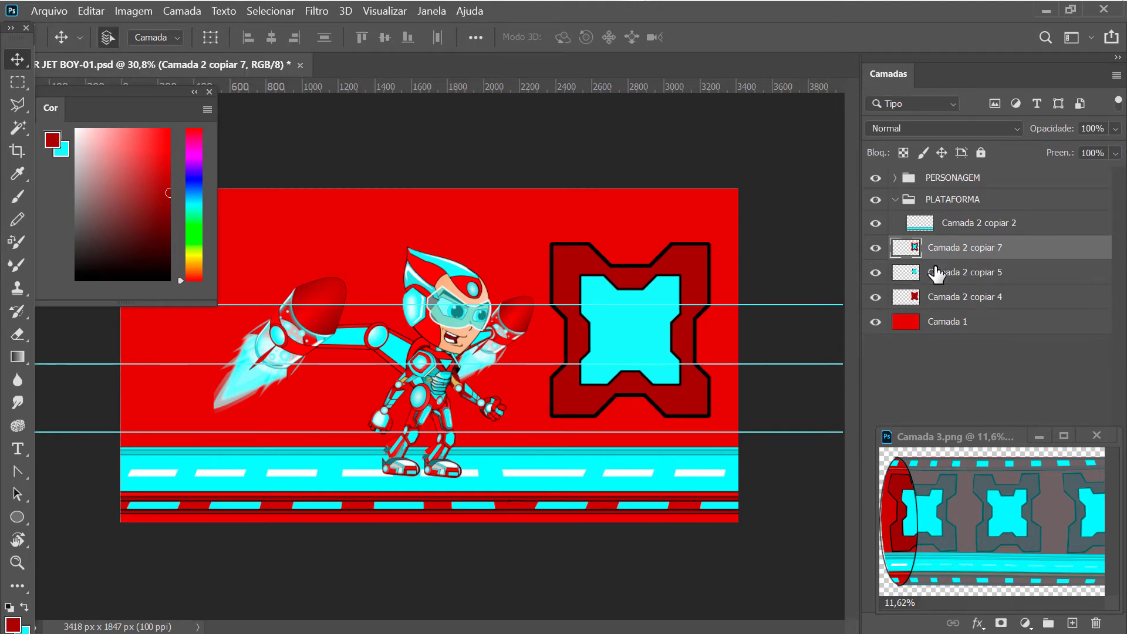
drag(936, 296, 941, 368)
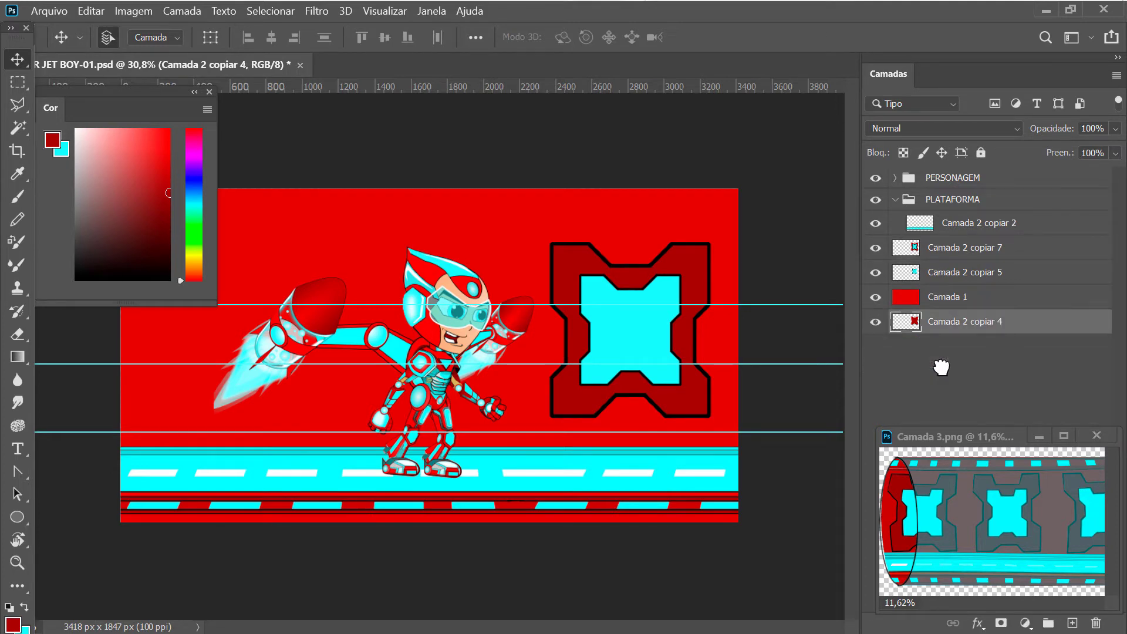
drag(940, 367, 950, 337)
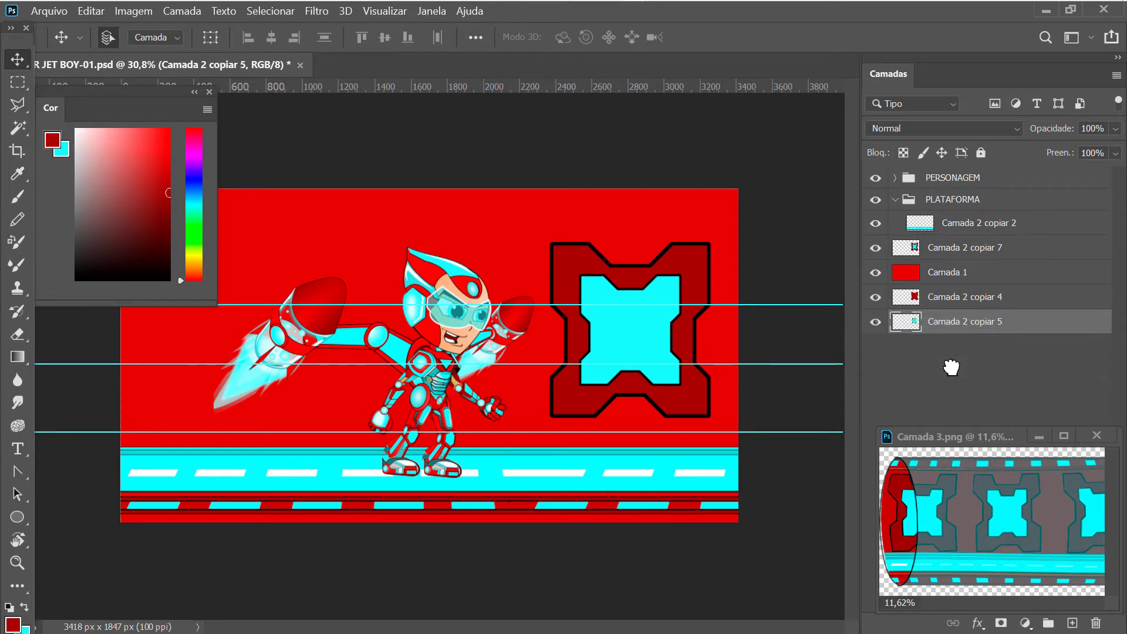
Duplicate the merged X panel and try placing copies to the left, undoing two moves
click(646, 288)
key(ctrl+j)
key(ctrl+j)
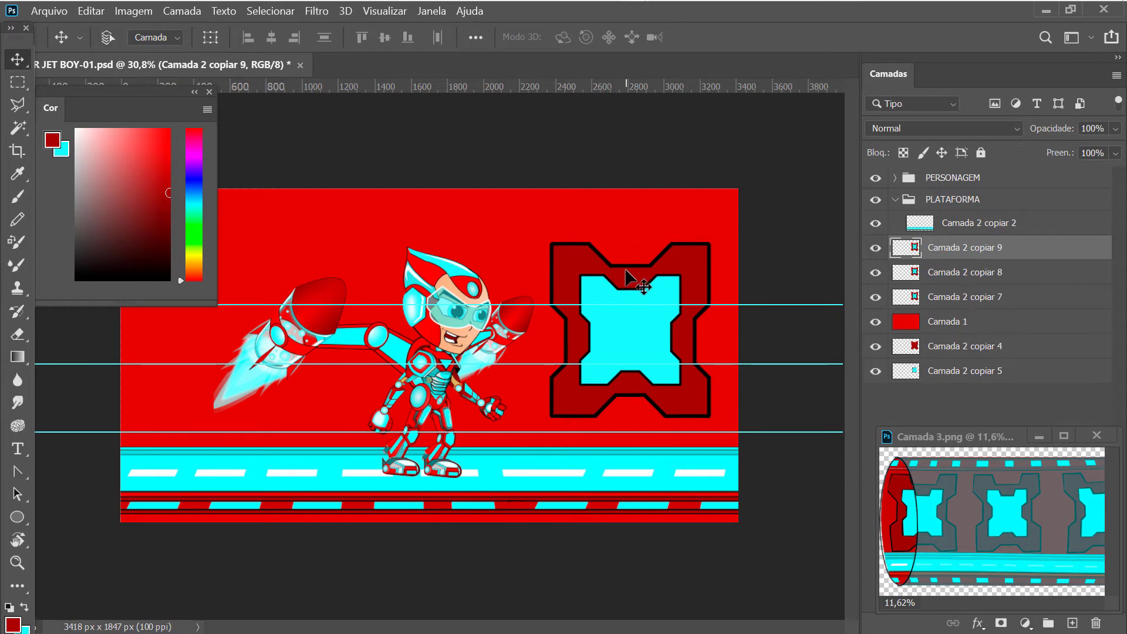
drag(639, 286, 450, 287)
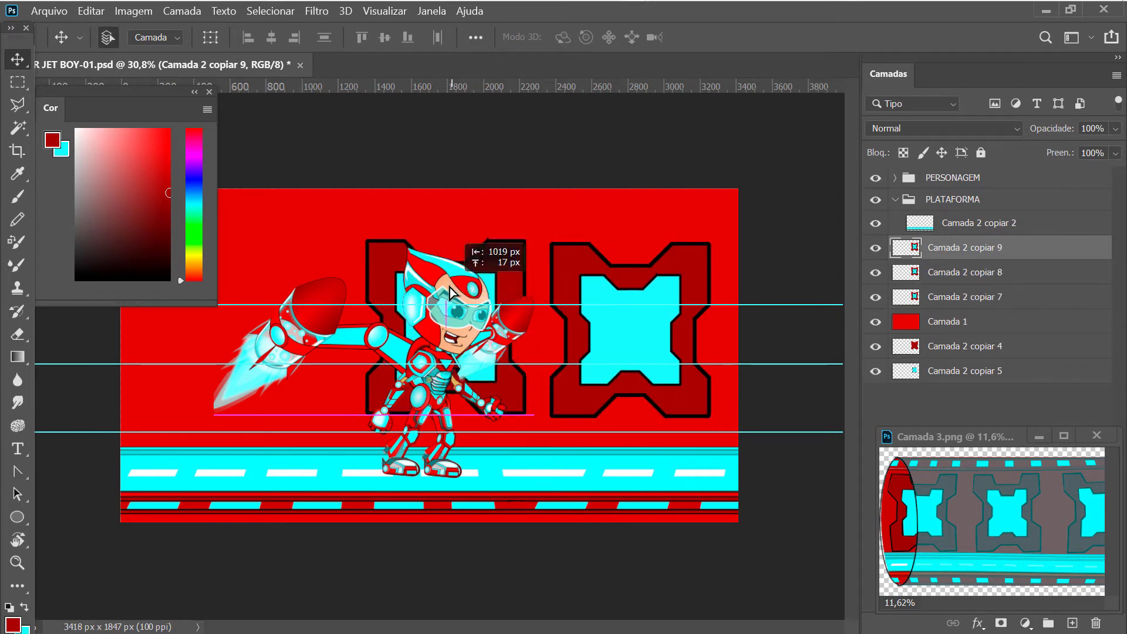
drag(627, 286, 231, 286)
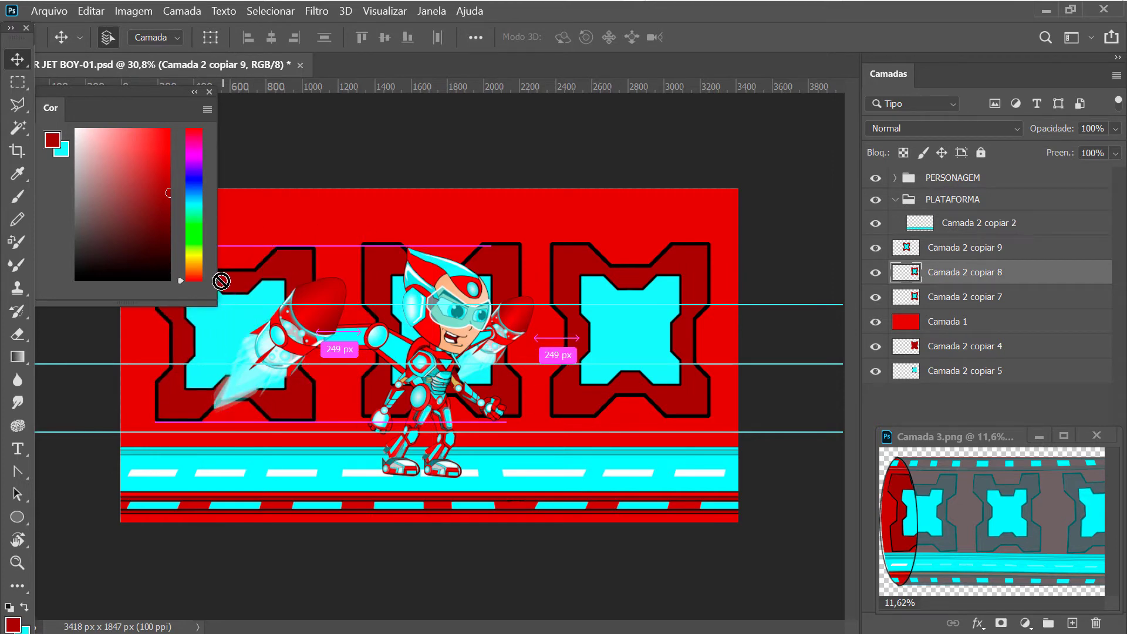
drag(221, 284, 225, 284)
key(ctrl+z)
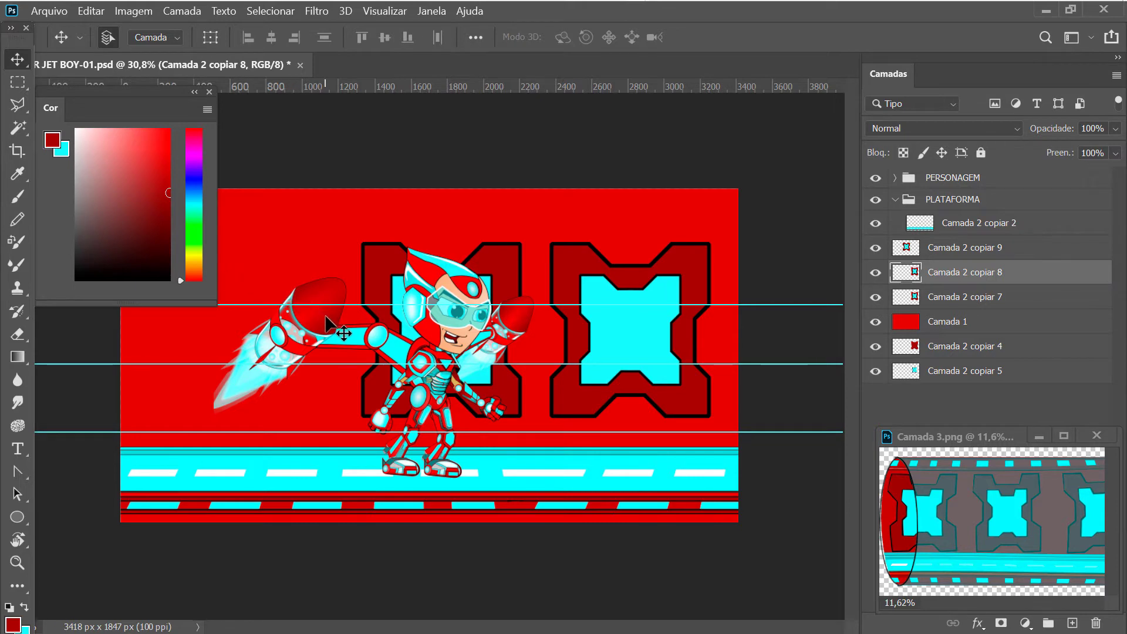
key(ctrl+z)
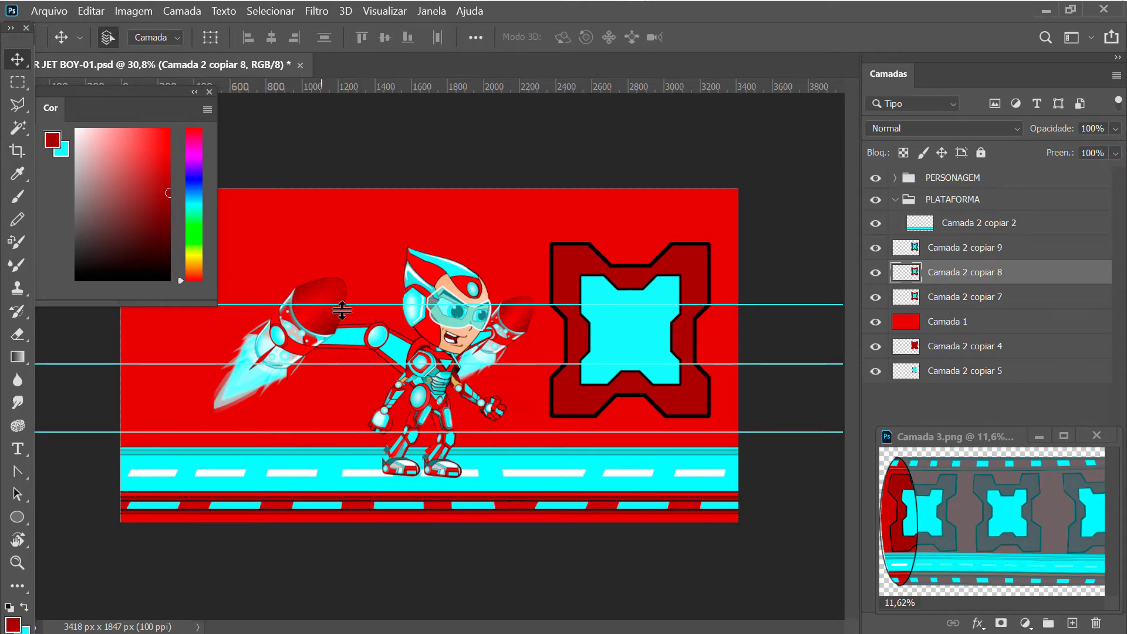
Stagger the three X panels left, centre and right, raising the middle and lowering the right one
drag(635, 291, 333, 291)
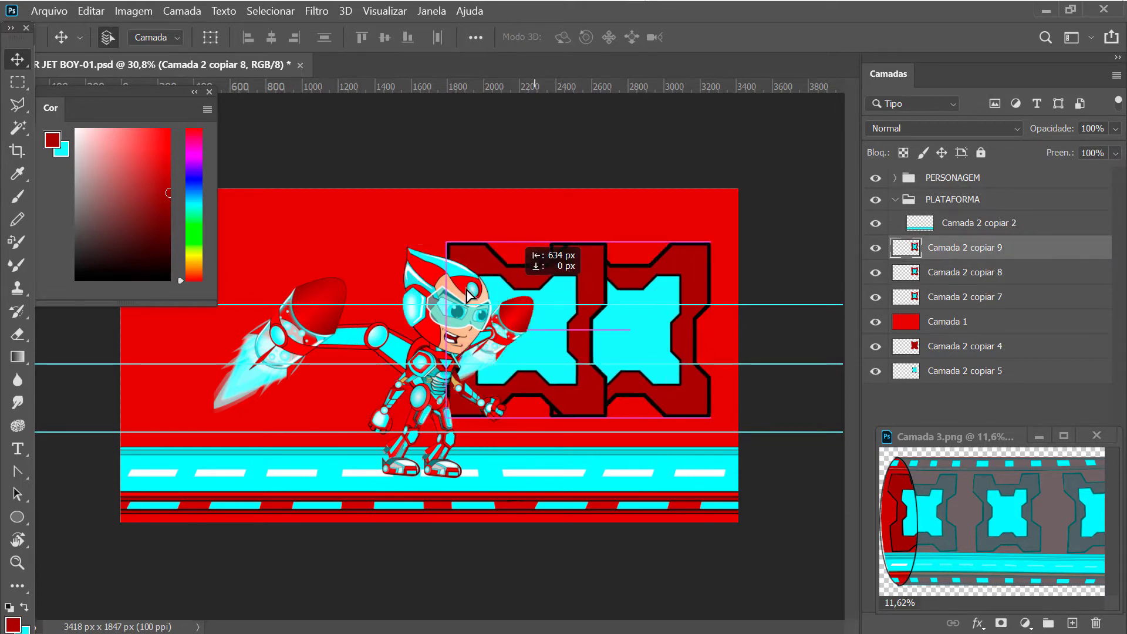
drag(659, 294, 529, 280)
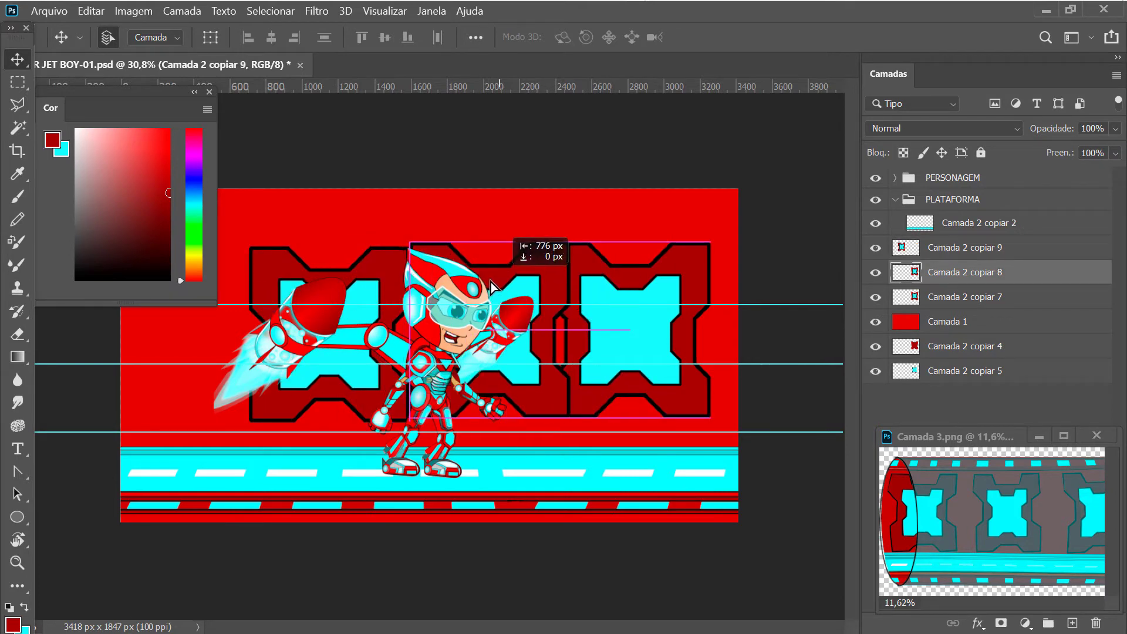
drag(367, 294, 242, 283)
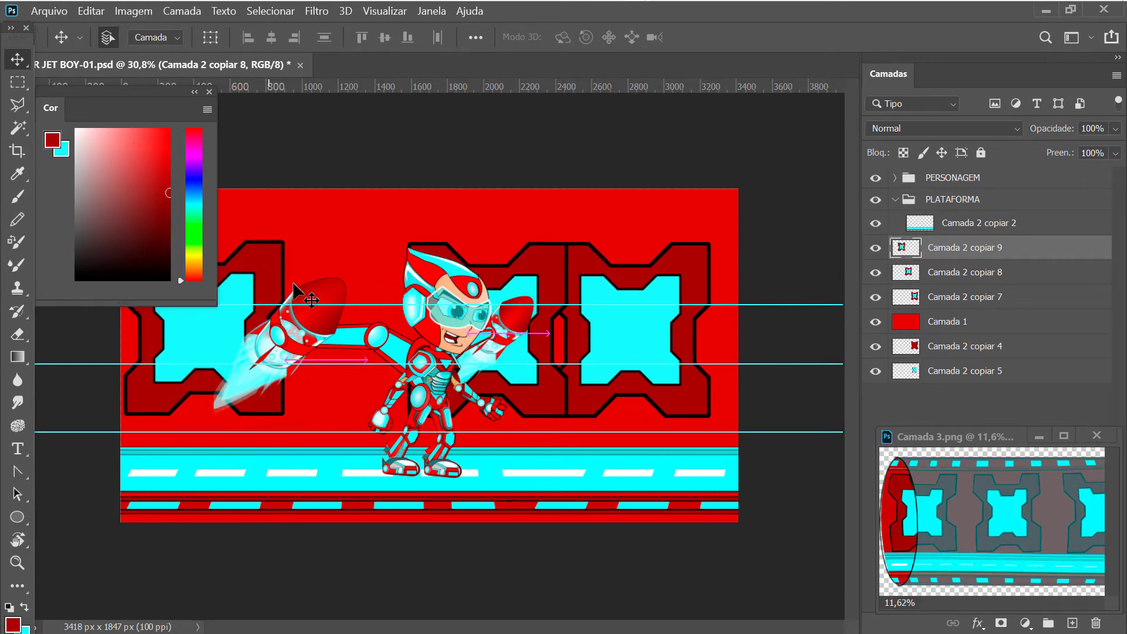
drag(527, 281, 457, 278)
drag(264, 256, 310, 281)
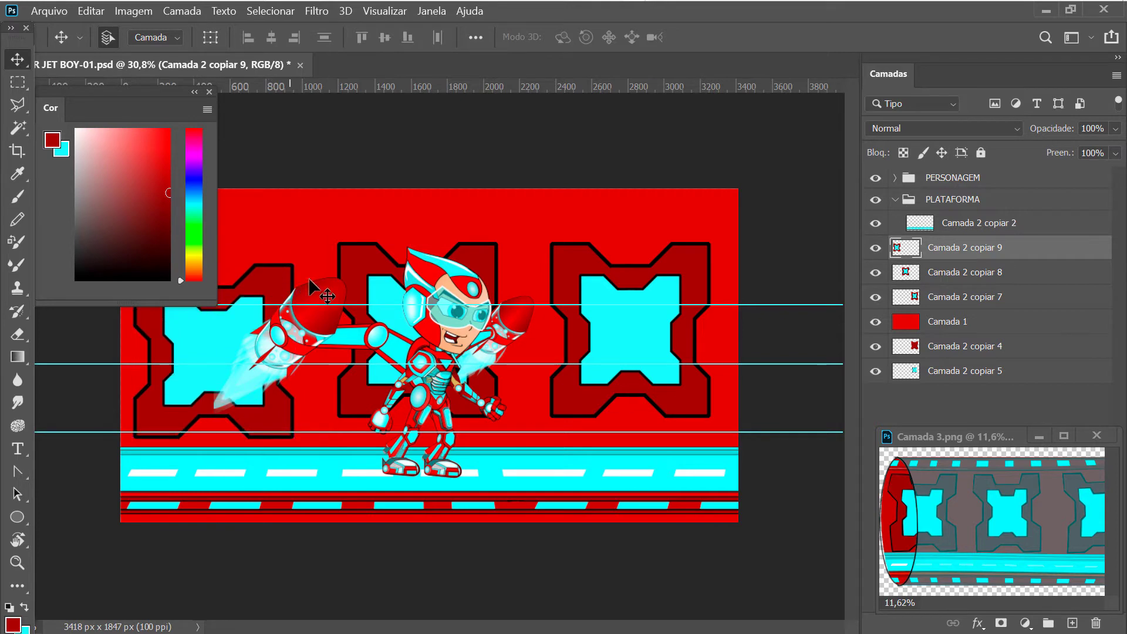
drag(364, 253, 365, 233)
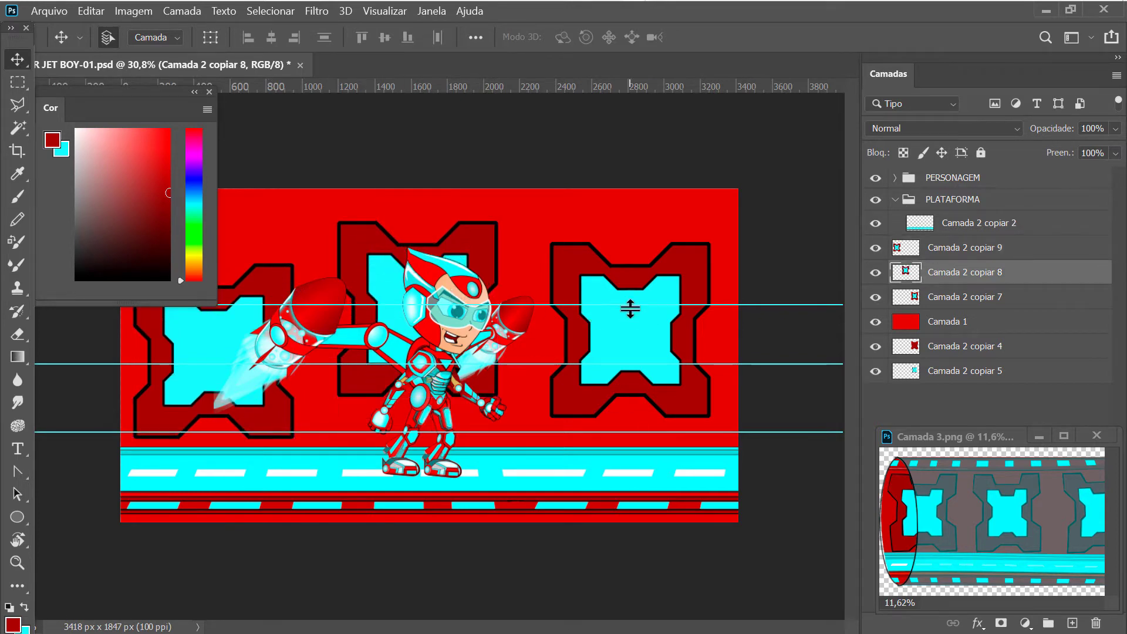
drag(590, 270, 589, 289)
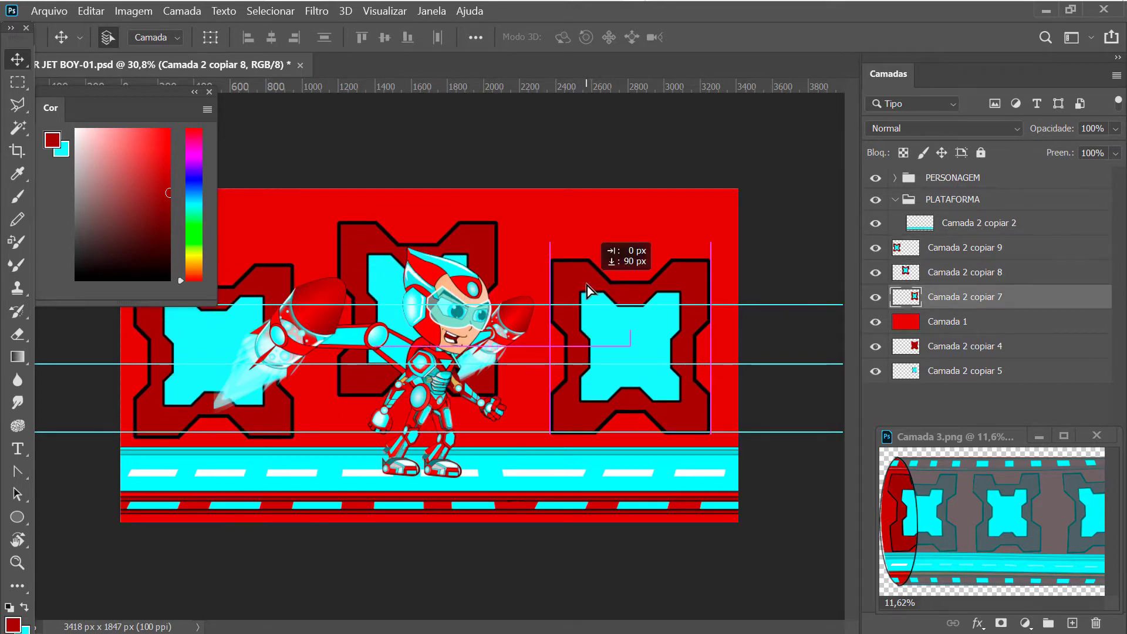
drag(467, 253, 482, 252)
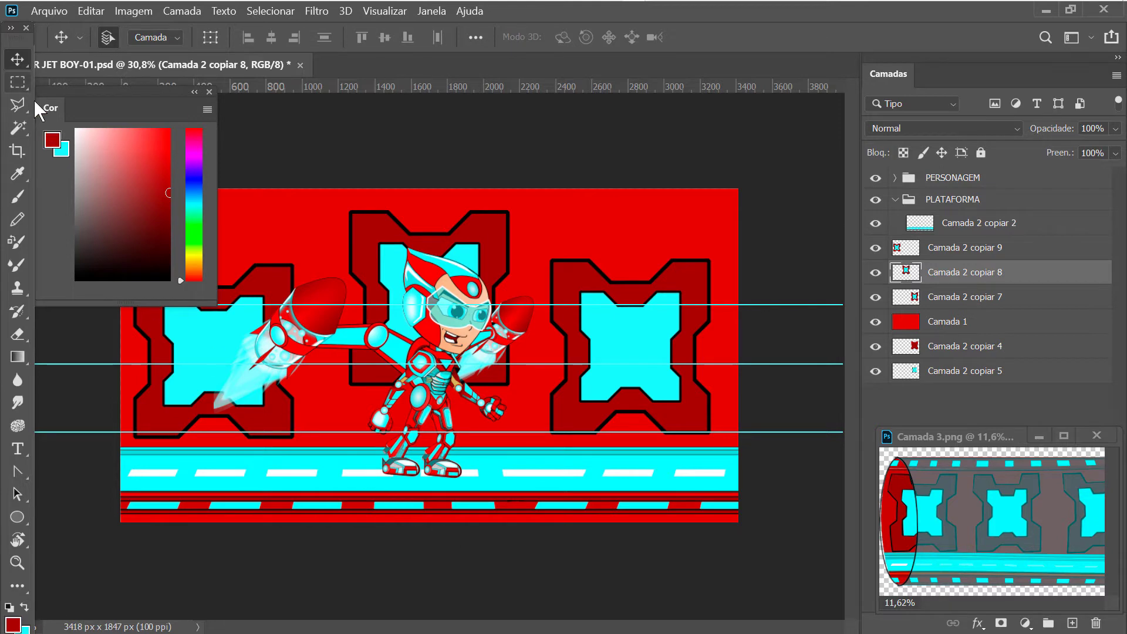
Draw a rectangular marquee around the bottom red-and-cyan stripe band and fine-tune its position
click(17, 82)
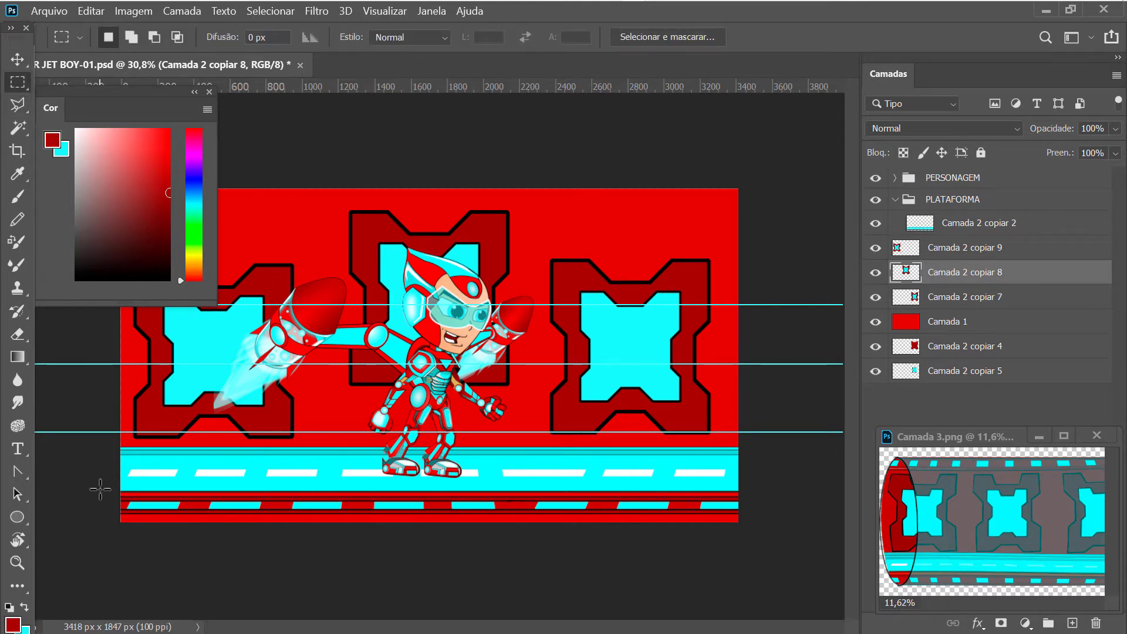
drag(98, 491, 743, 594)
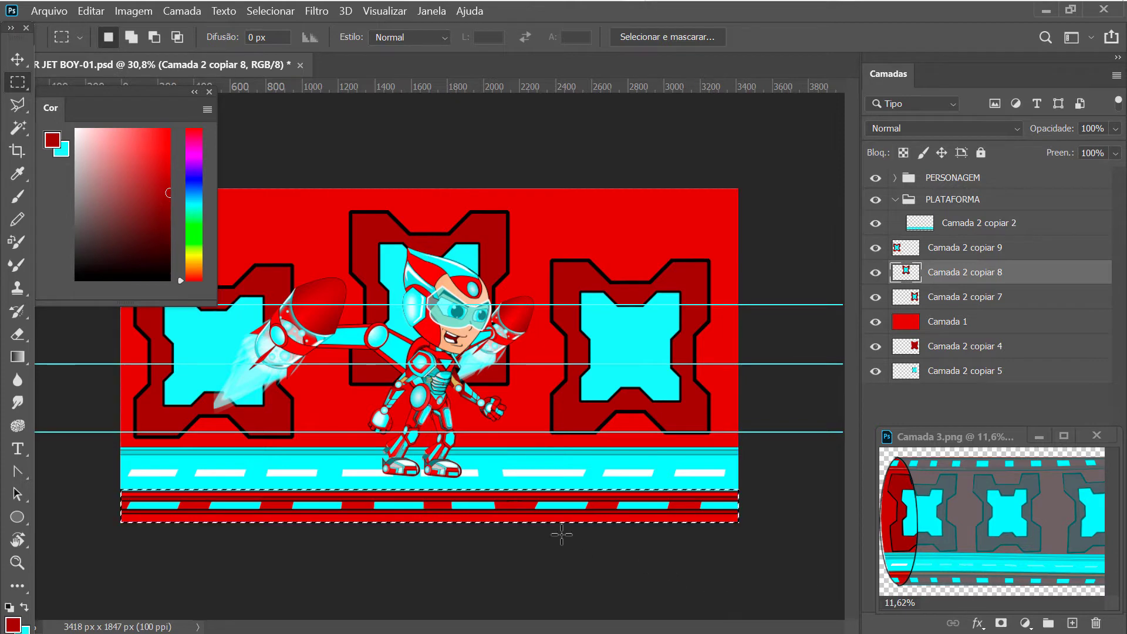
drag(482, 511, 484, 513)
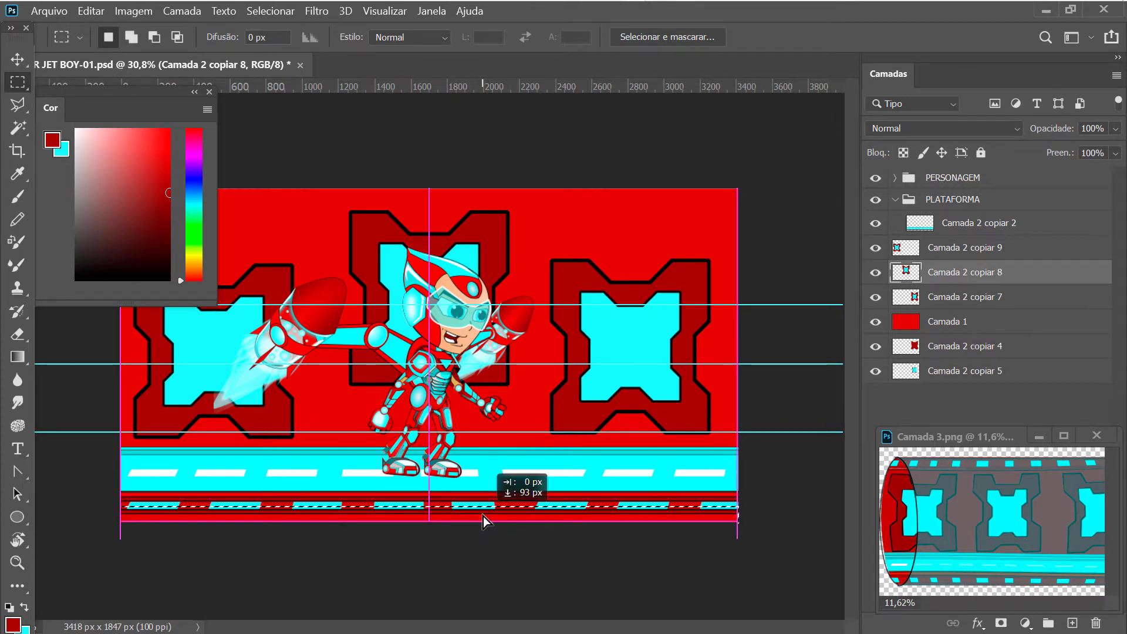
drag(483, 513, 481, 504)
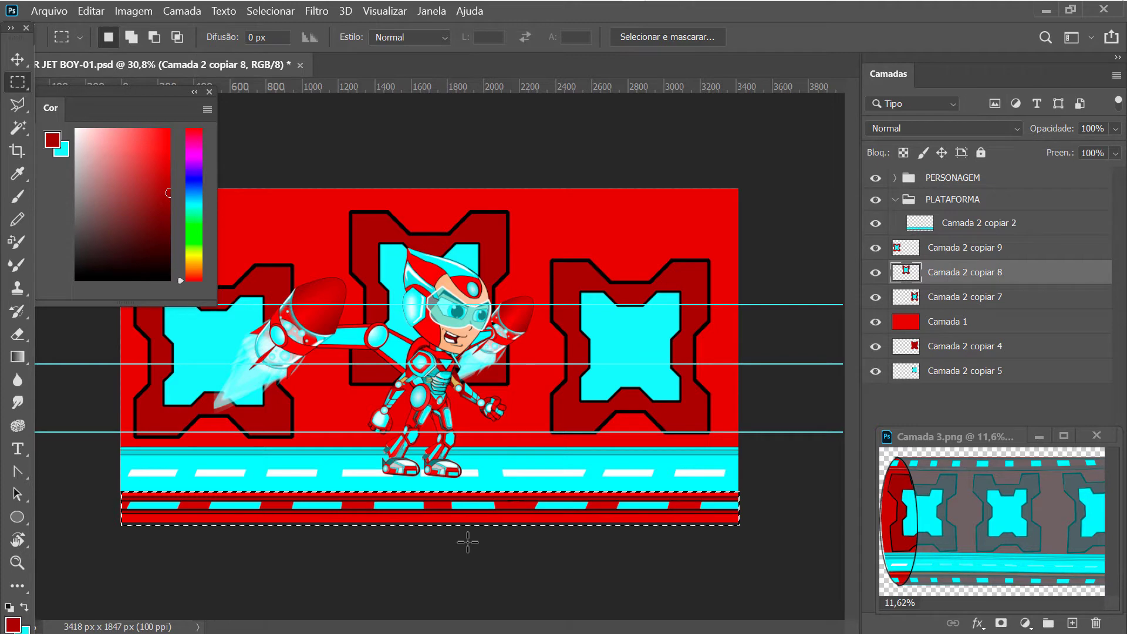
Copy the selected stripe band onto new layer Camada 2, toggling the platform layer to check it
click(876, 223)
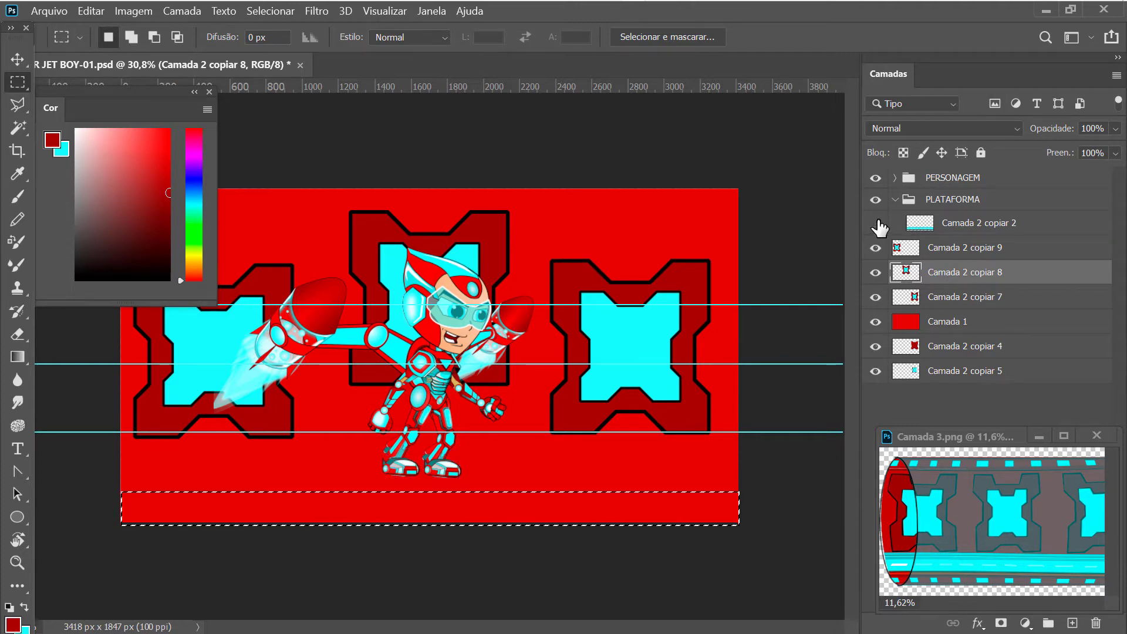
click(876, 224)
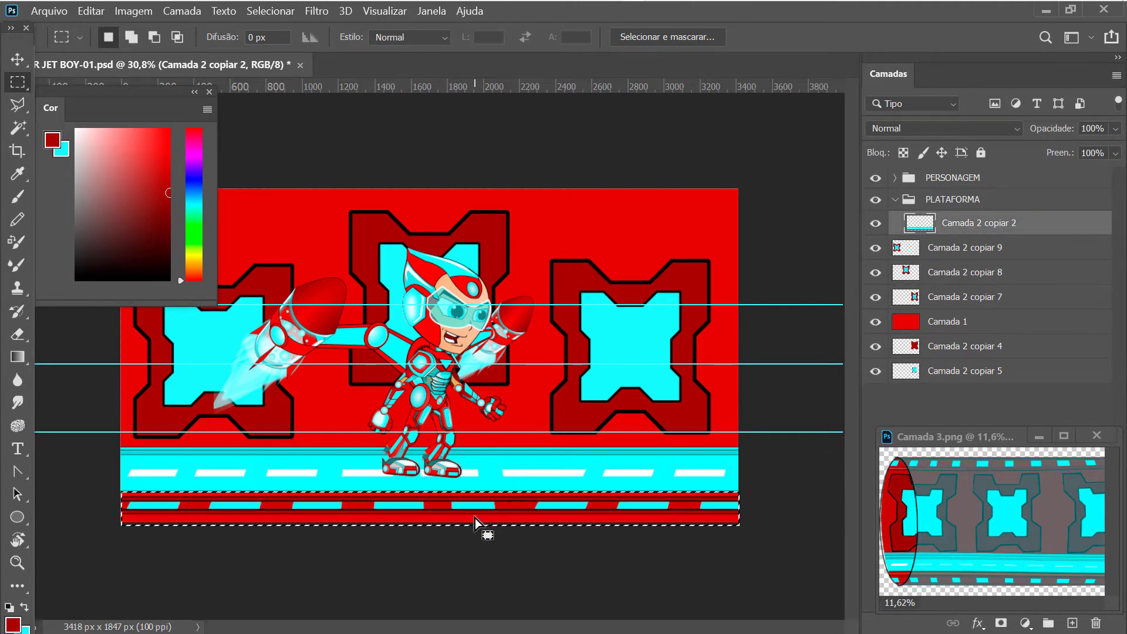
key(ctrl+j)
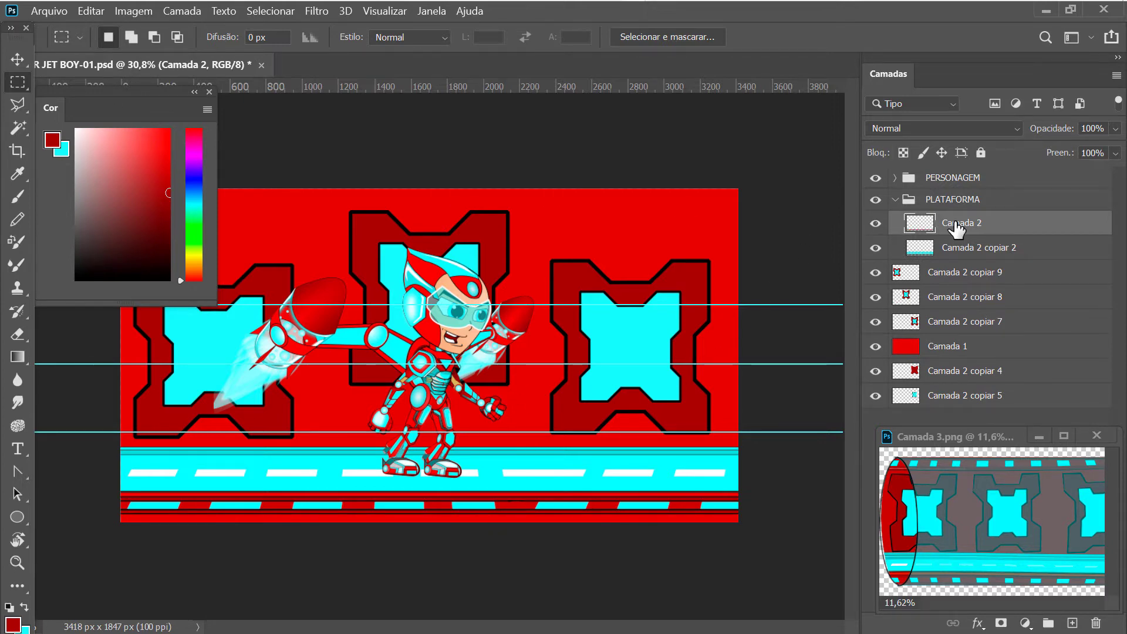
click(875, 249)
click(877, 251)
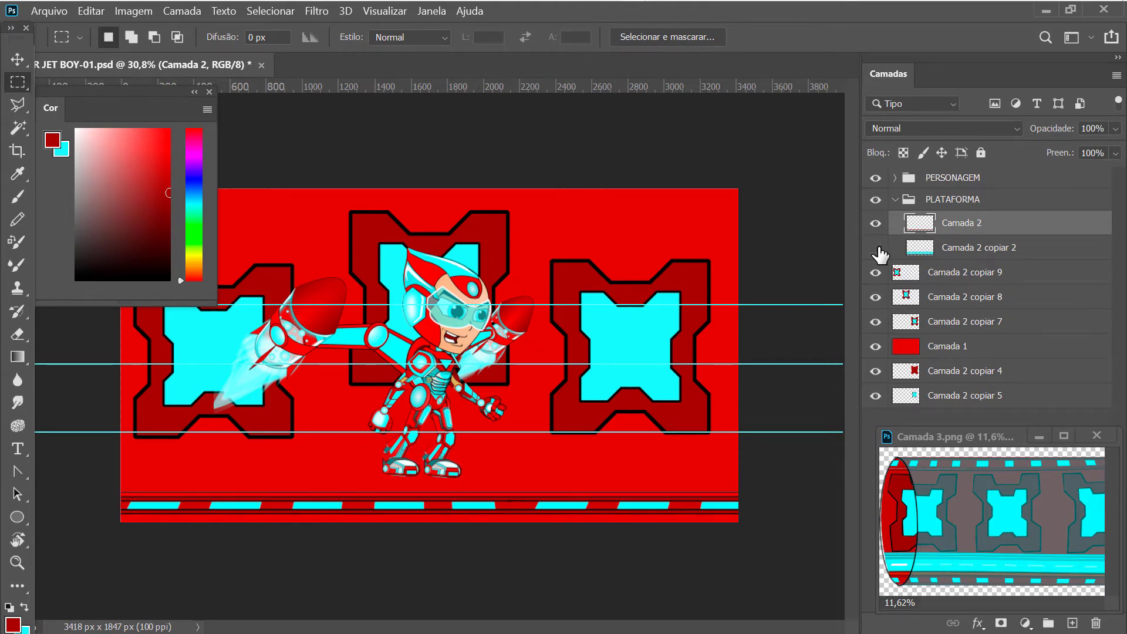
click(877, 251)
click(876, 251)
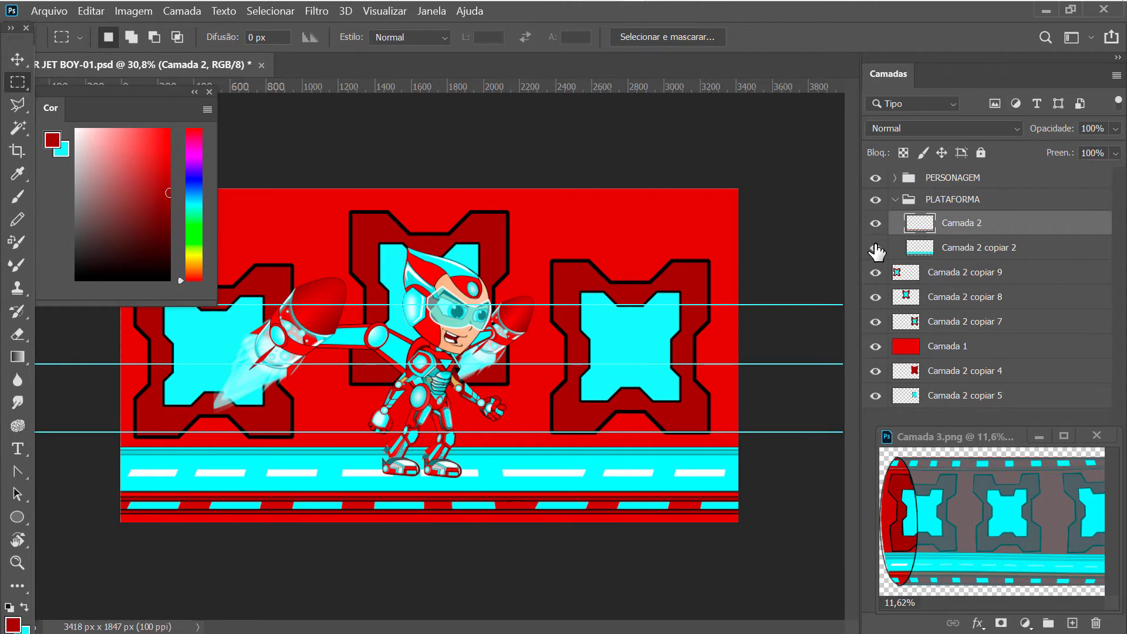
Flip the Camada 2 stripe copy vertically with Edit > Transform > Flip Vertical
click(880, 250)
click(878, 249)
click(876, 249)
click(877, 249)
click(877, 249)
click(876, 249)
click(90, 8)
mouse_move(160, 401)
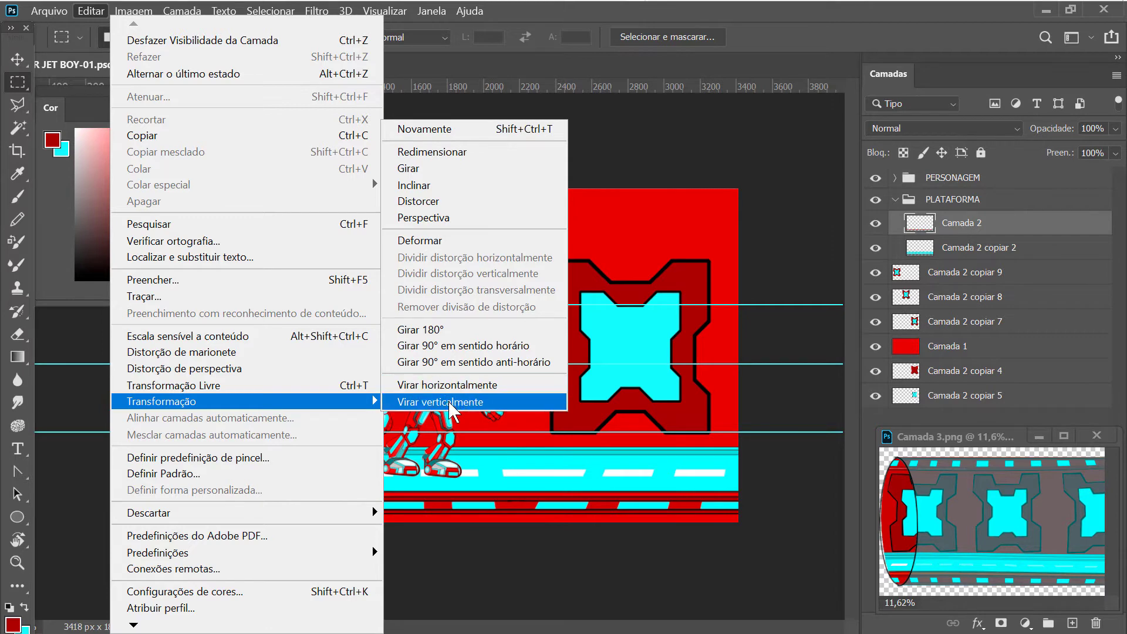
click(451, 404)
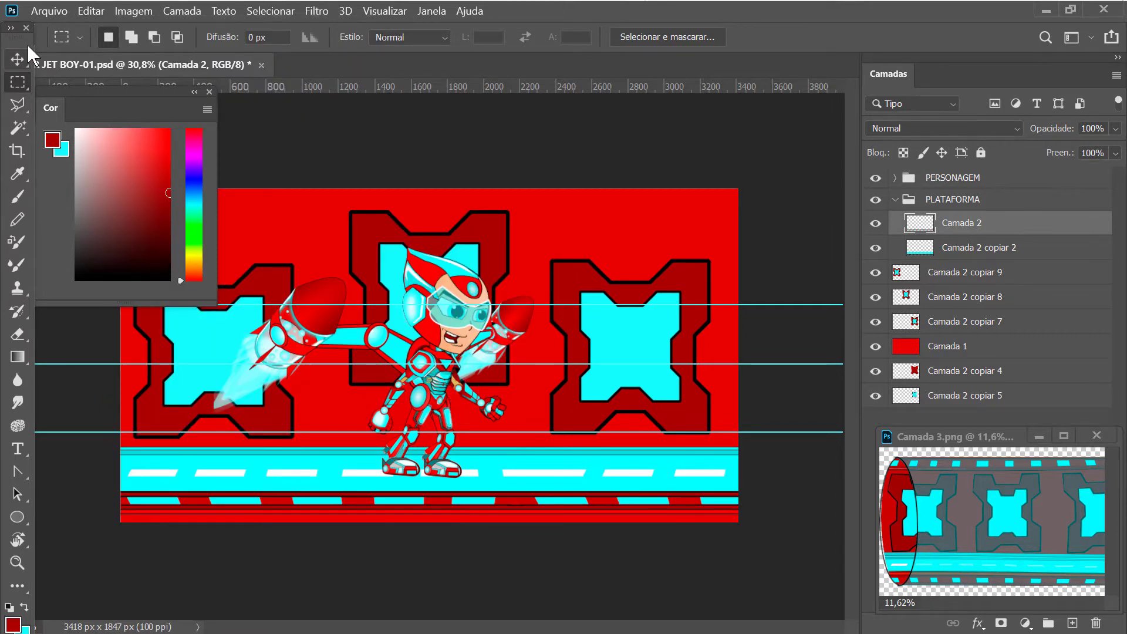
Drag the flipped Camada 2 stripe band up to the top edge of the canvas
click(18, 58)
drag(452, 498, 453, 201)
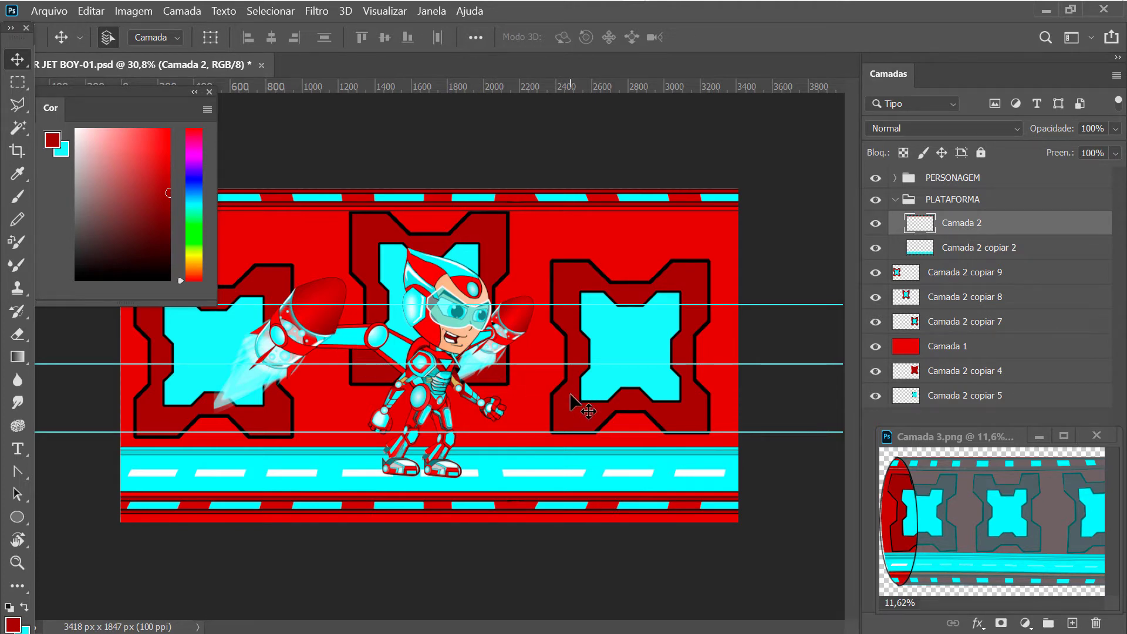
Crop the canvas outward at top and bottom to 3418 × 1879 px so both stripe bands fit
click(18, 105)
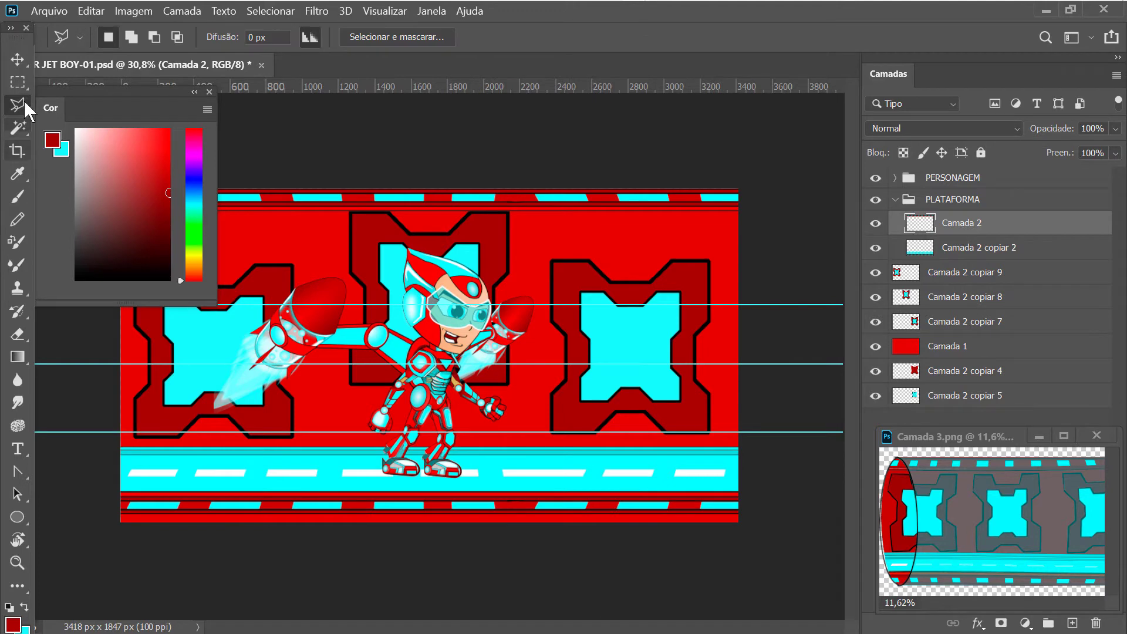
click(18, 151)
drag(436, 184, 438, 179)
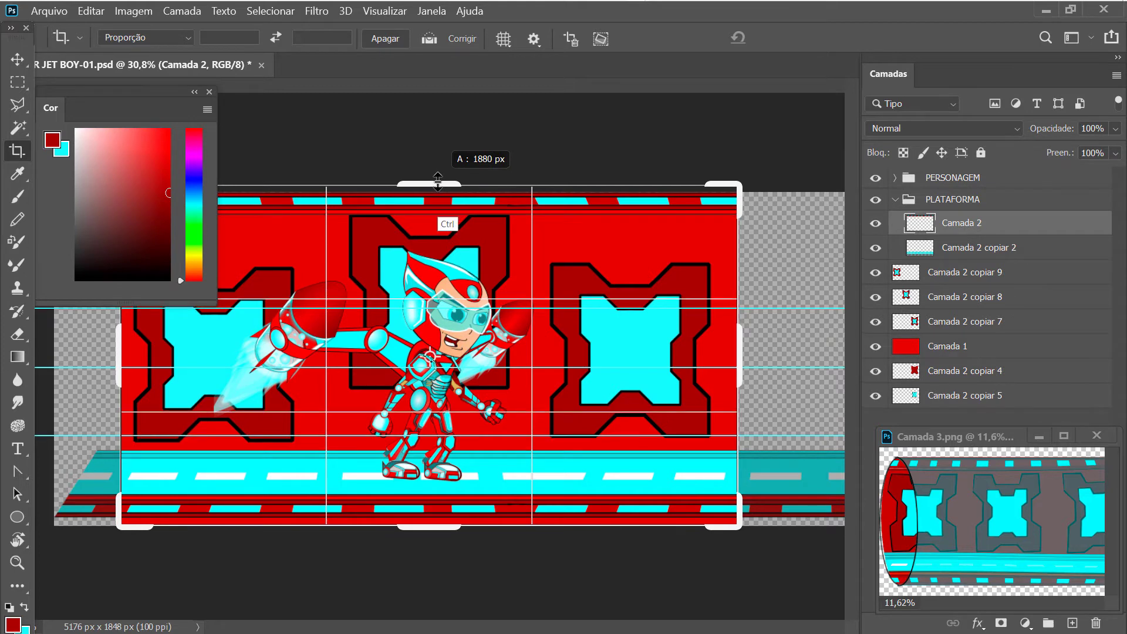
drag(438, 179, 439, 191)
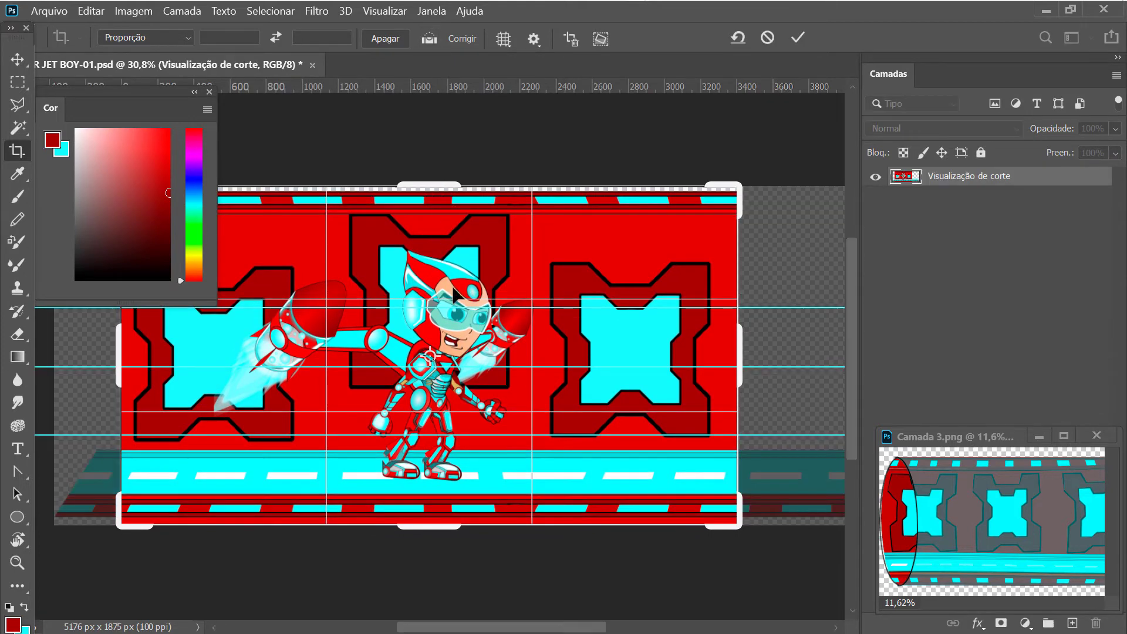
drag(434, 523, 433, 527)
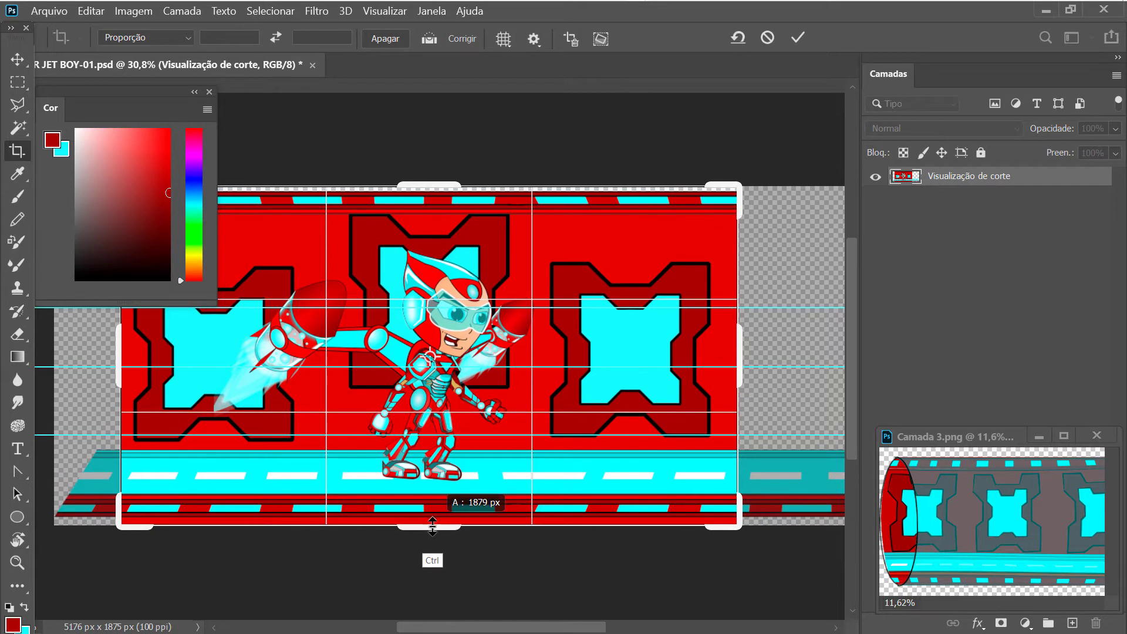
drag(433, 527, 438, 531)
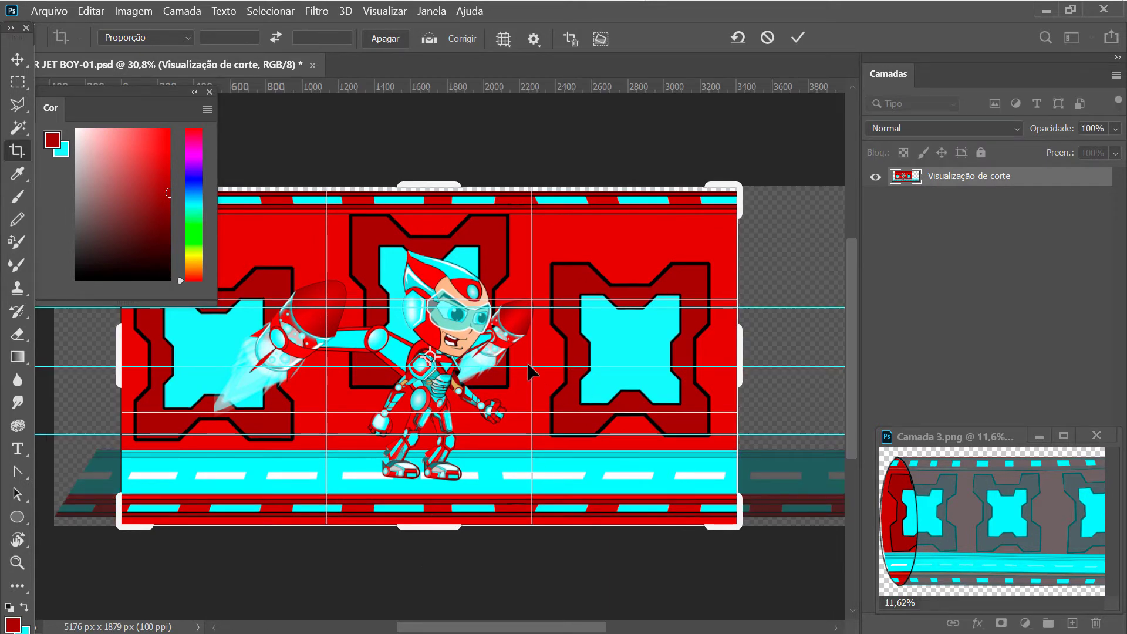
key(Return)
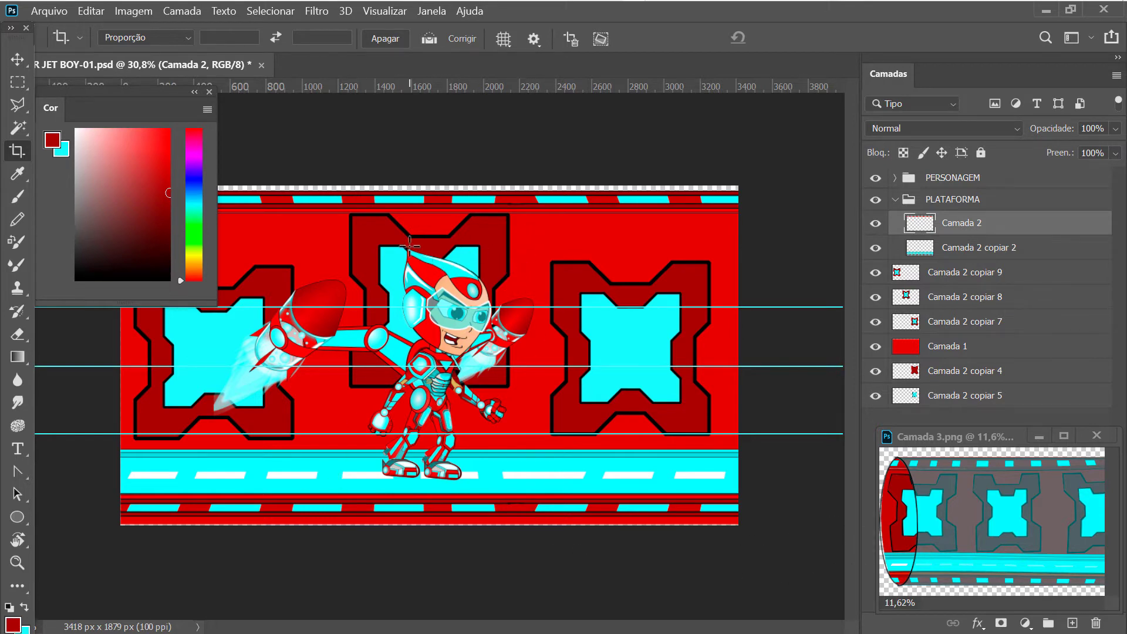
Select Camada 2 through Camada 1 and stamp them into a merged Camada 2 copiar layer
click(875, 346)
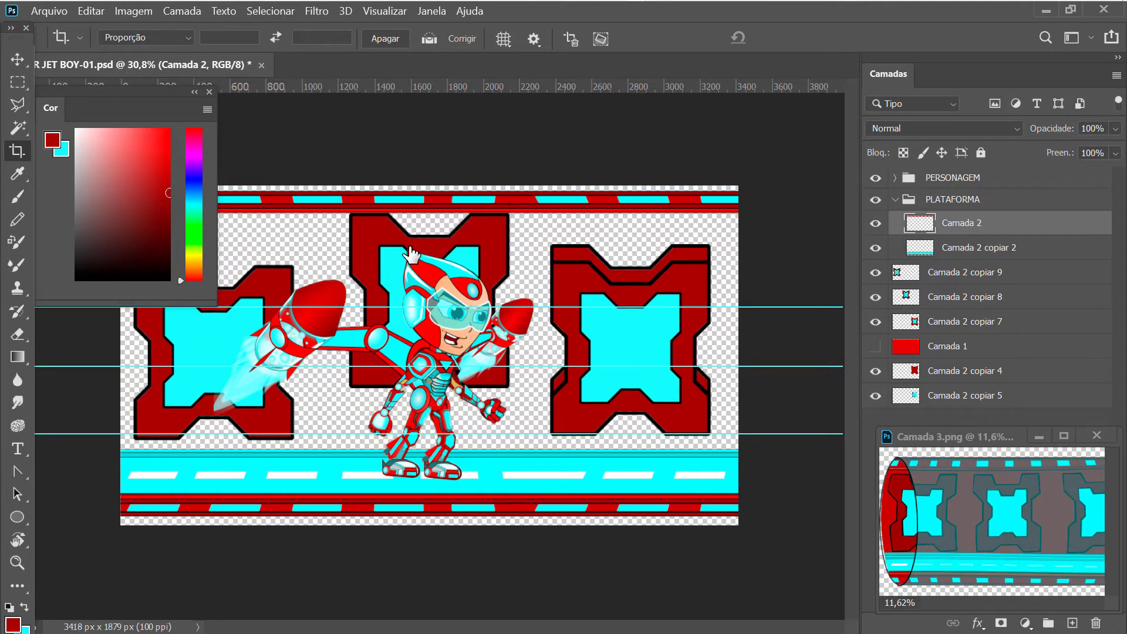
key(ctrl+z)
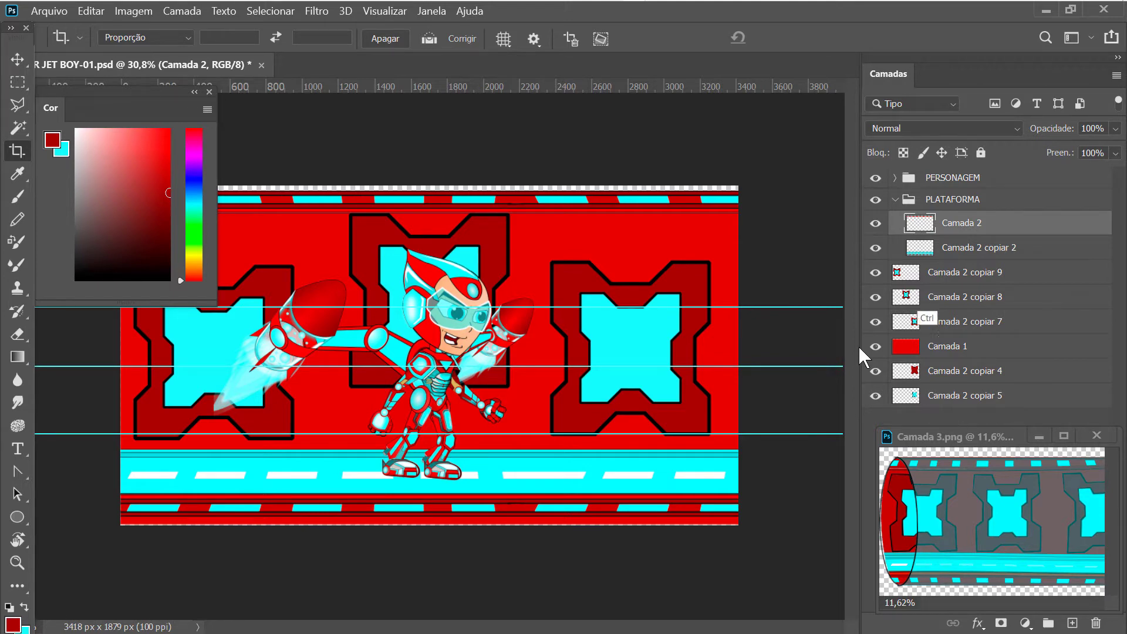
ctrl+click(943, 346)
ctrl+click(943, 346)
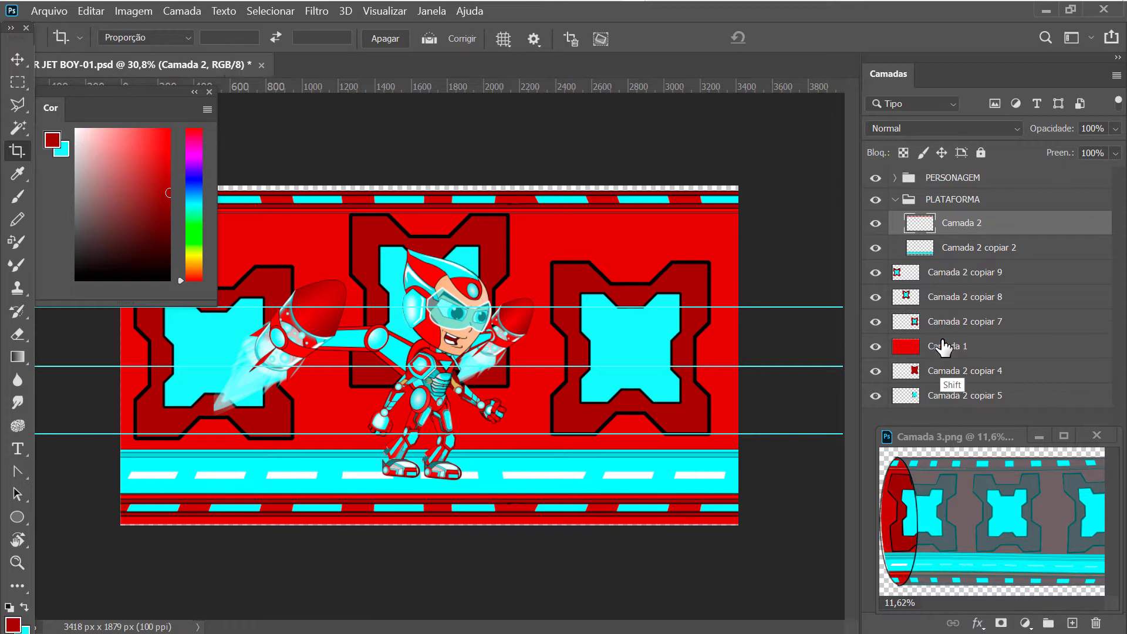
shift+click(948, 351)
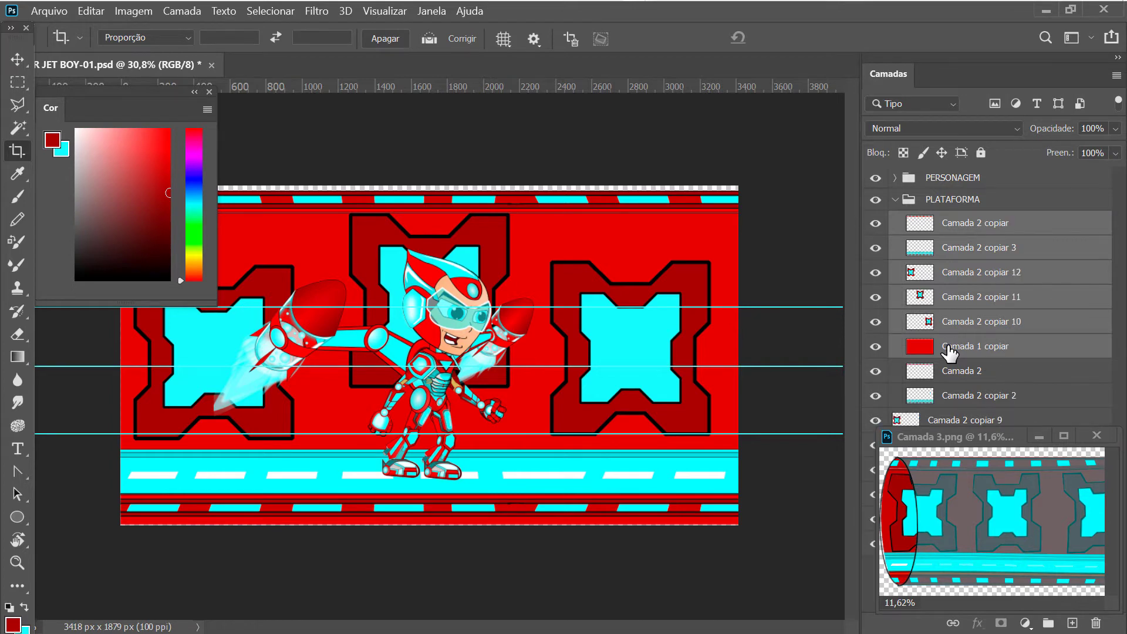
key(ctrl+alt+e)
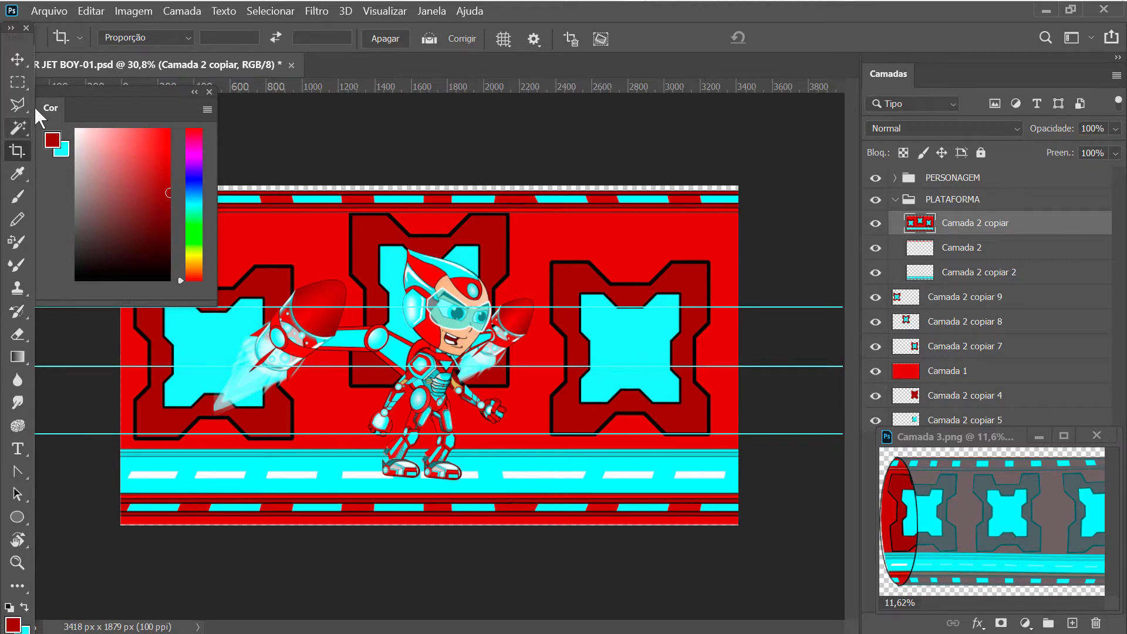
Crop in the top and bottom edges so the canvas measures 3418 × 1828 px
click(666, 155)
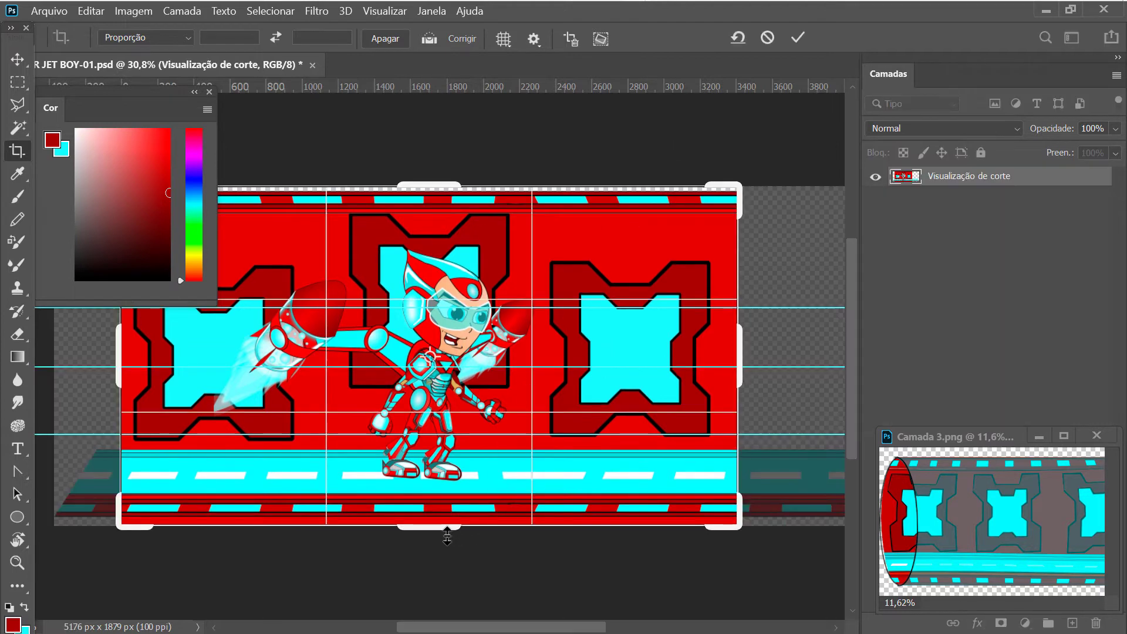
drag(437, 528, 438, 524)
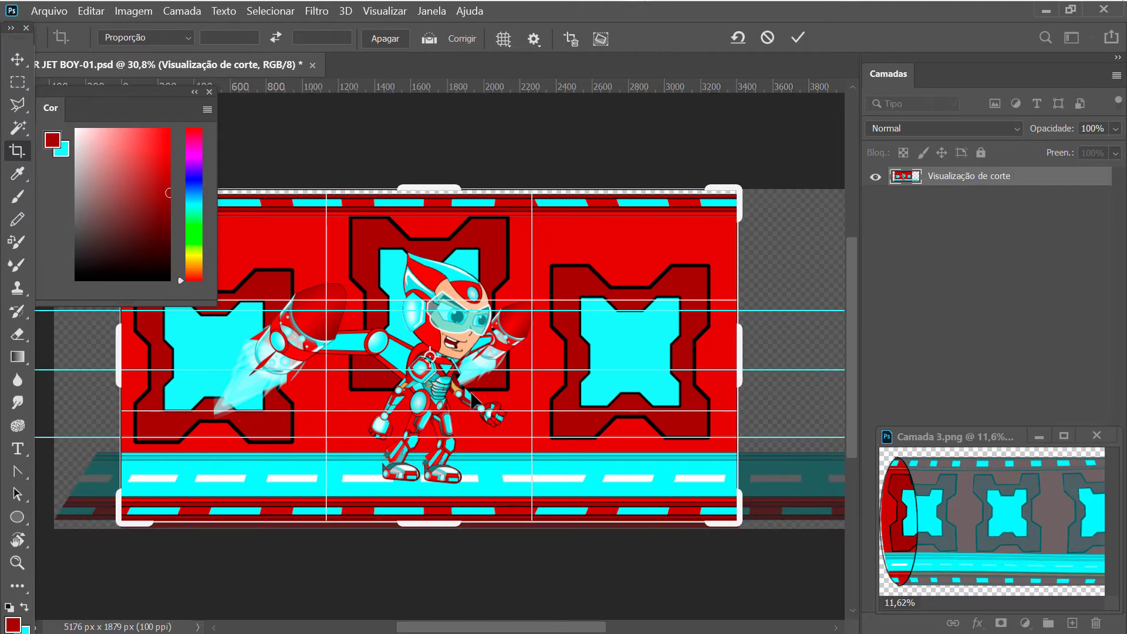
drag(425, 187, 427, 187)
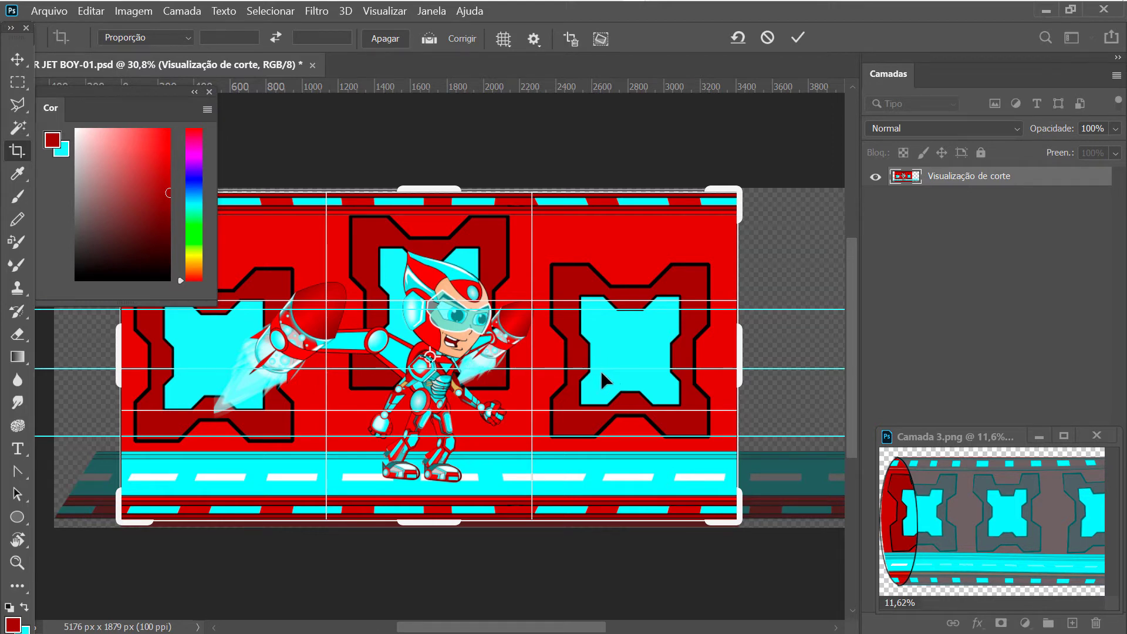
click(798, 36)
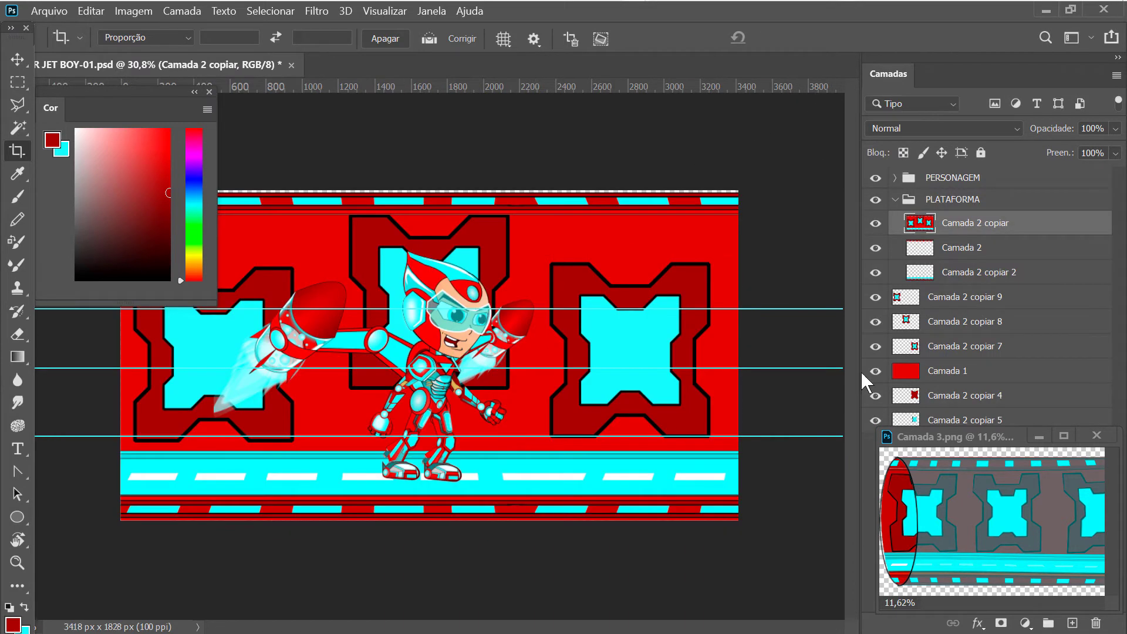
Rename the merged layer to FUNDO
double_click(963, 224)
text(FUNDO)
key(Return)
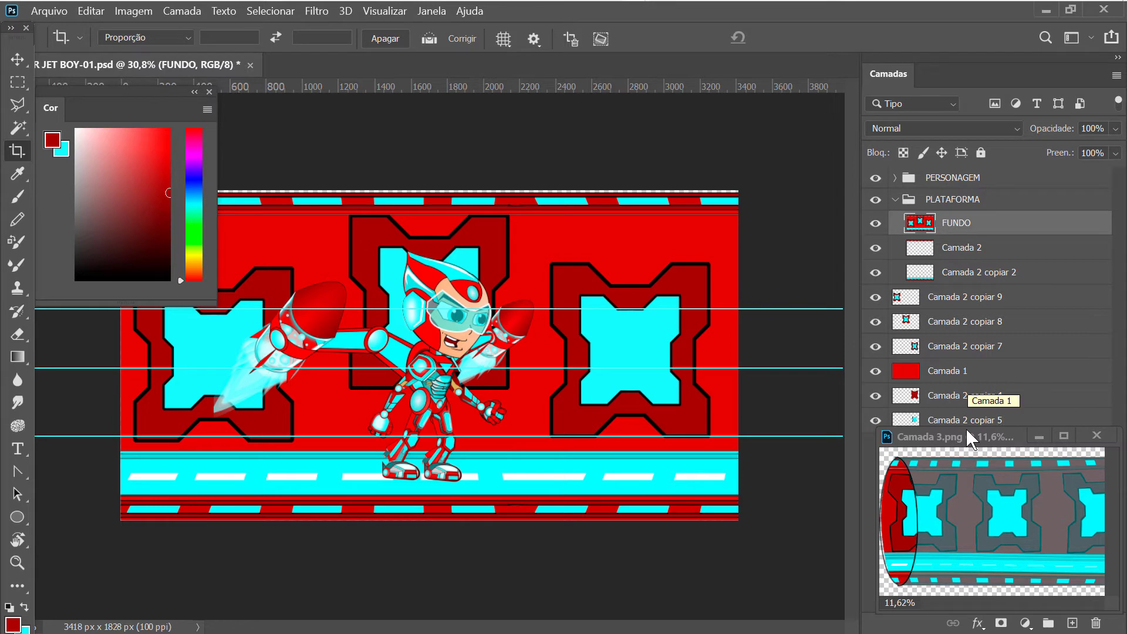
Group Camada 2 through Camada 2 copiar 5 into Agrupar 1 and hide that group
double_click(961, 247)
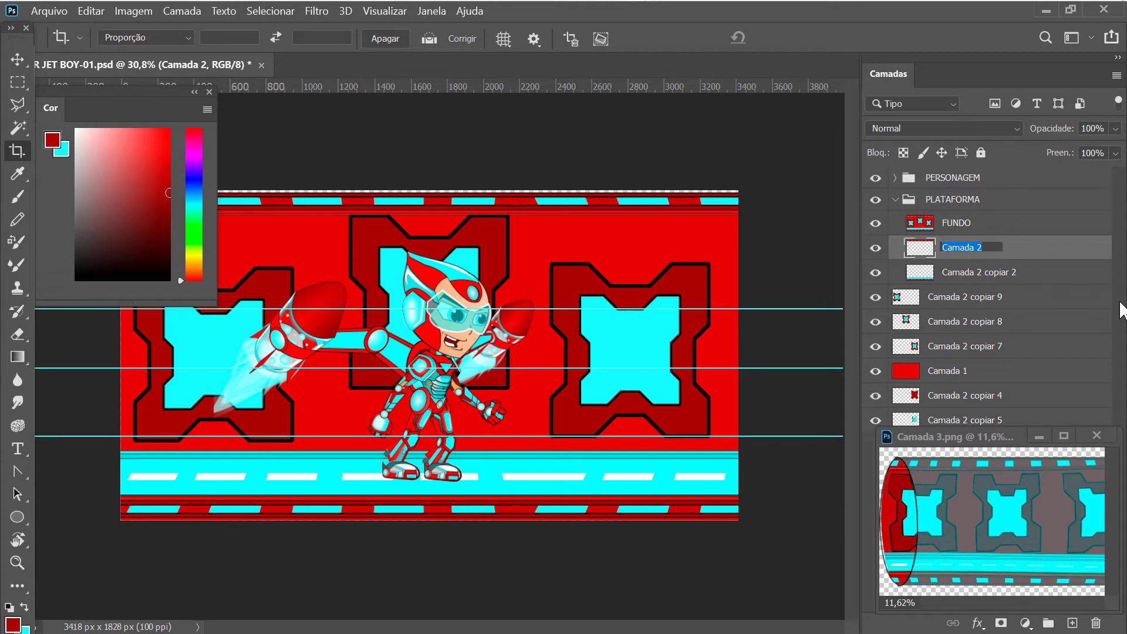
key(Return)
shift+click(969, 404)
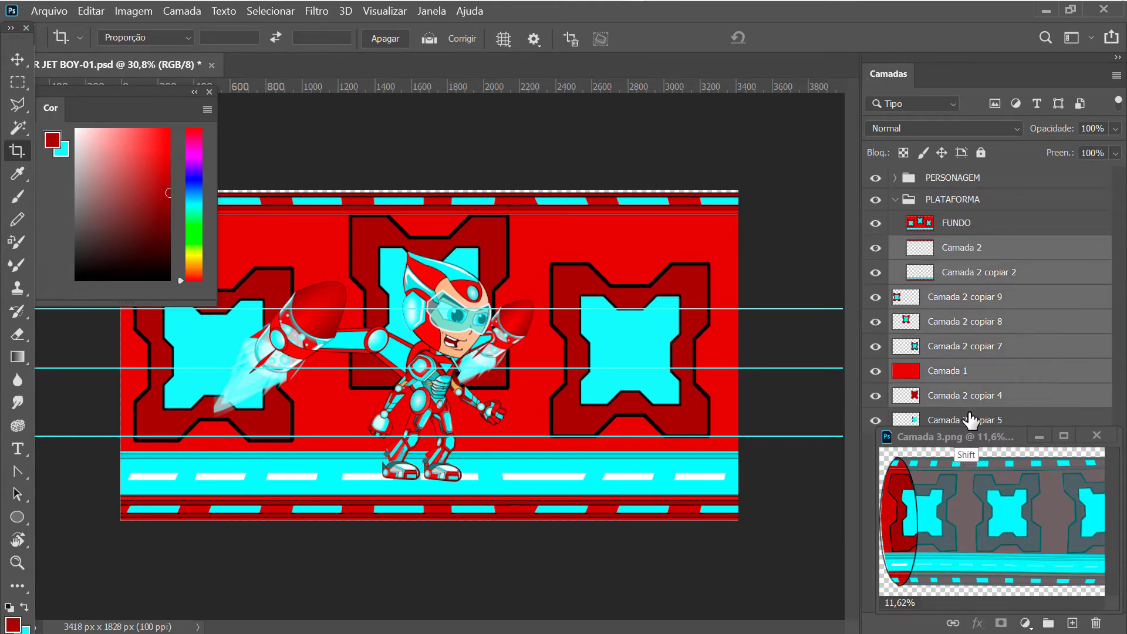
shift+click(969, 420)
key(ctrl+g)
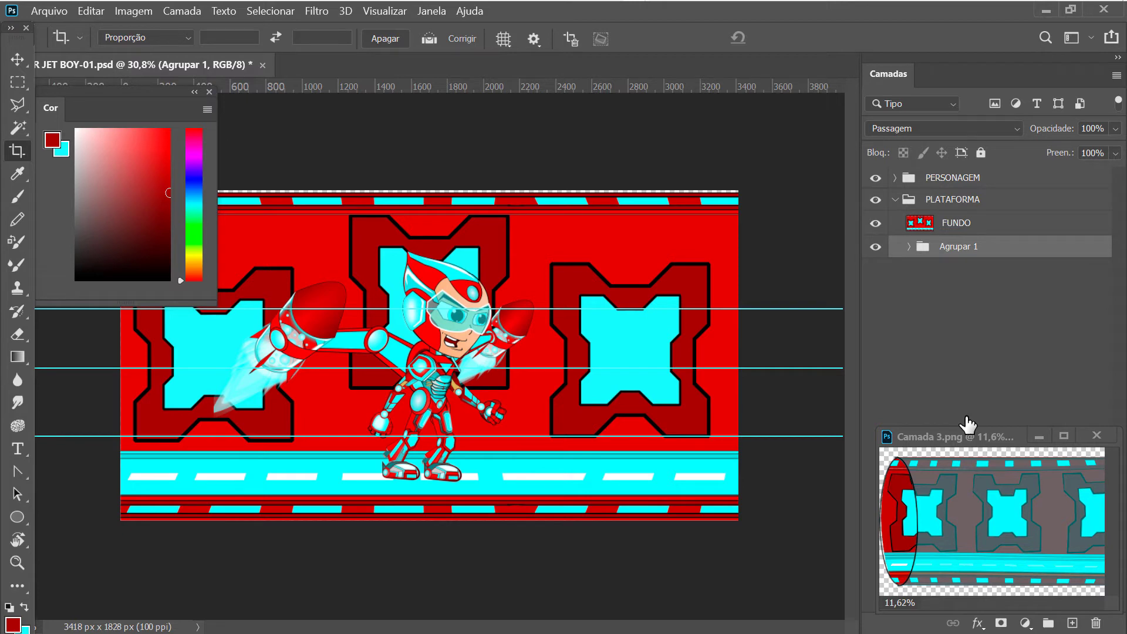
key(alt+bracketright)
click(875, 247)
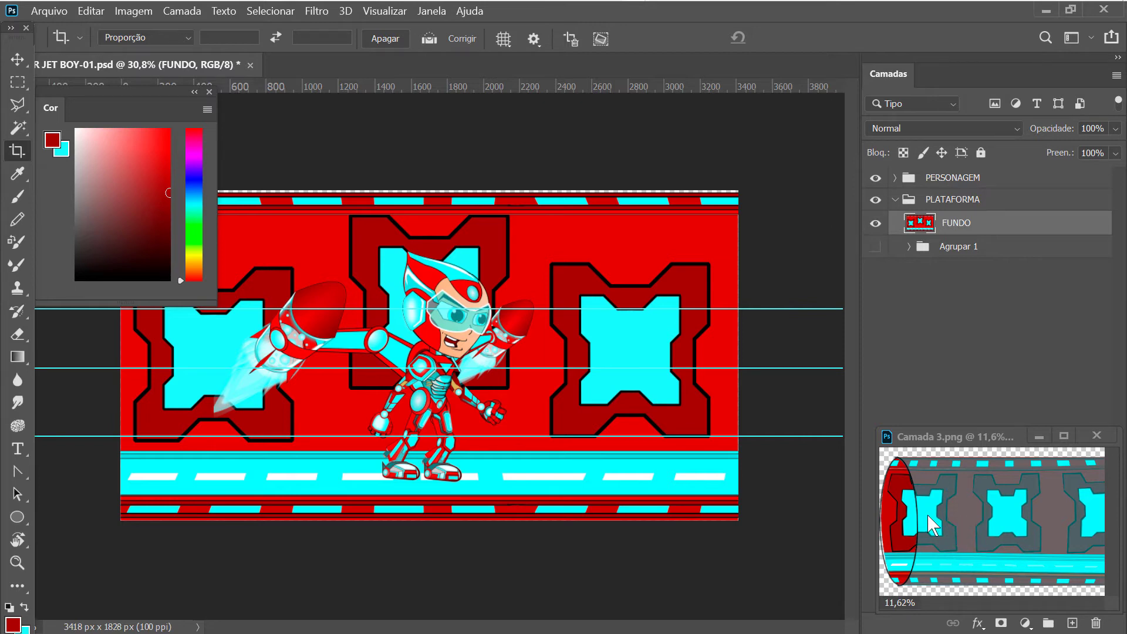
Move the Cor panel to the lower right, then duplicate FUNDO as a layer named CILINDRO
drag(143, 118, 1049, 203)
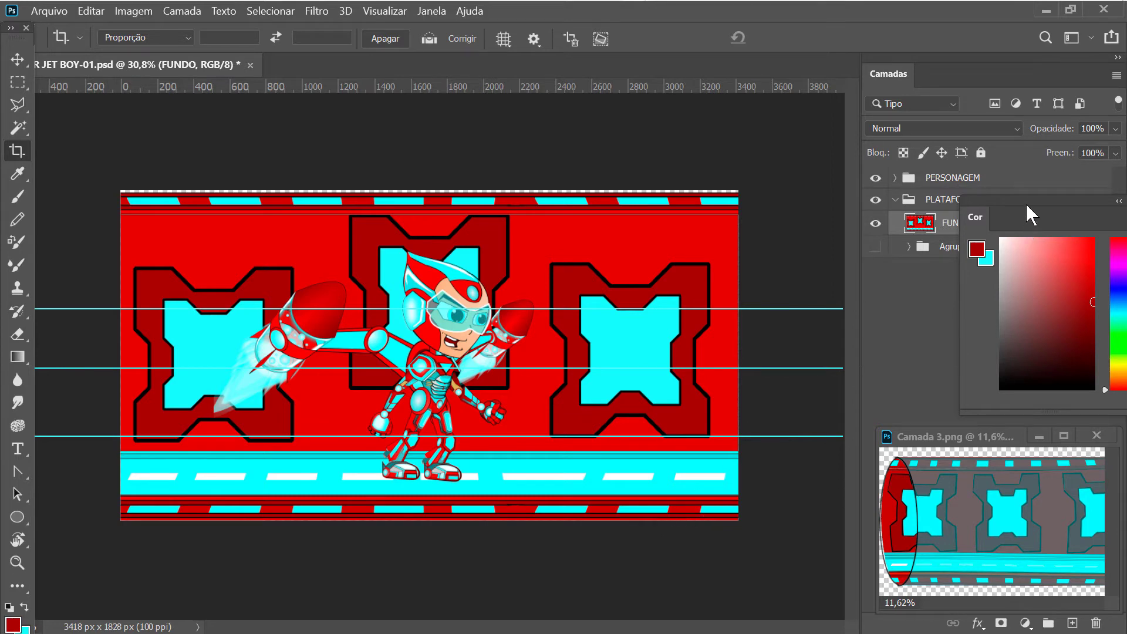
drag(1023, 211, 998, 411)
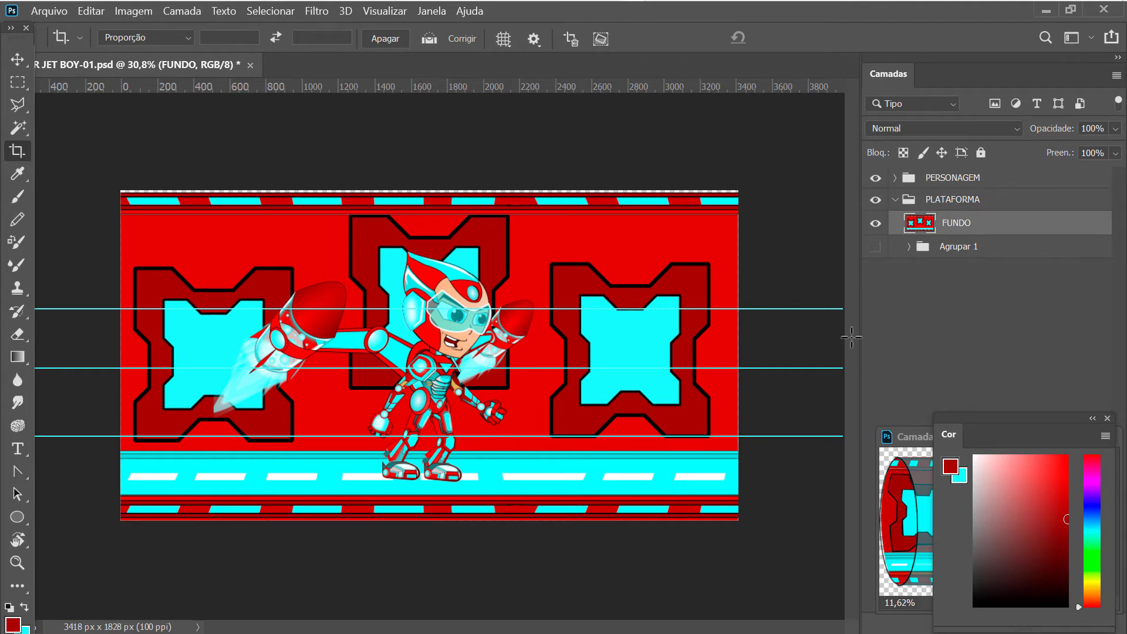
key(ctrl+j)
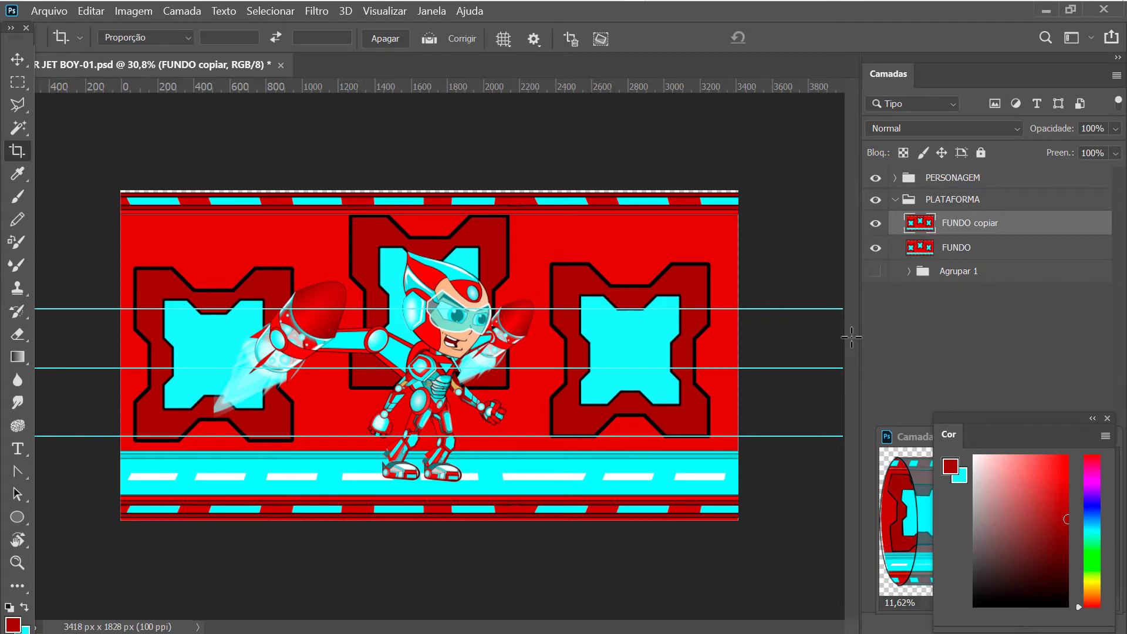
double_click(966, 223)
text(CILINDRO)
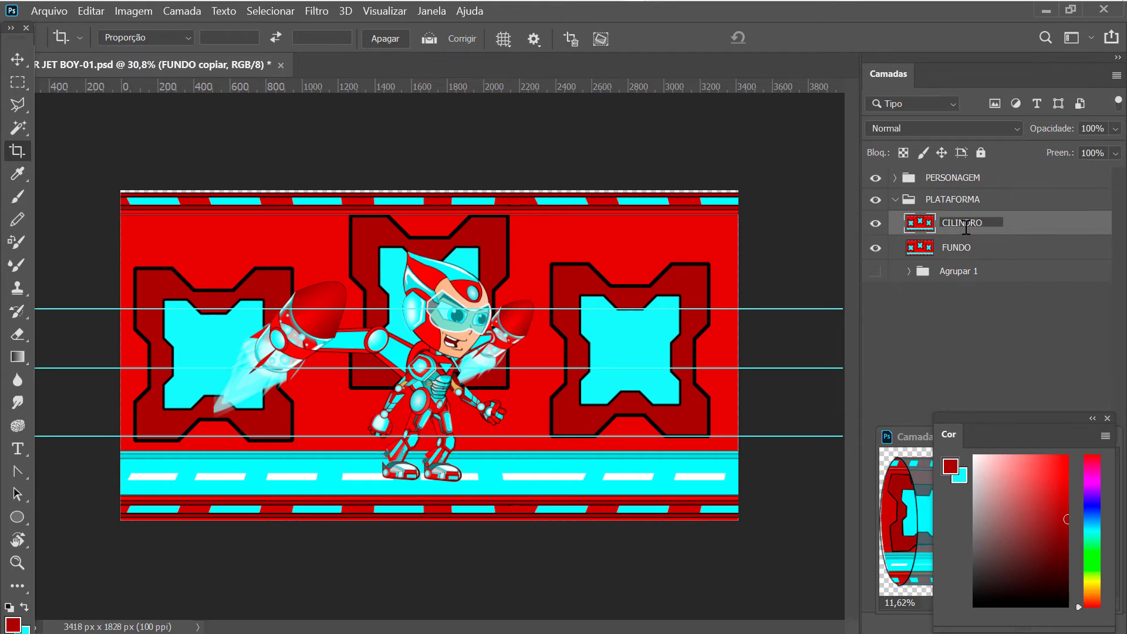
key(Return)
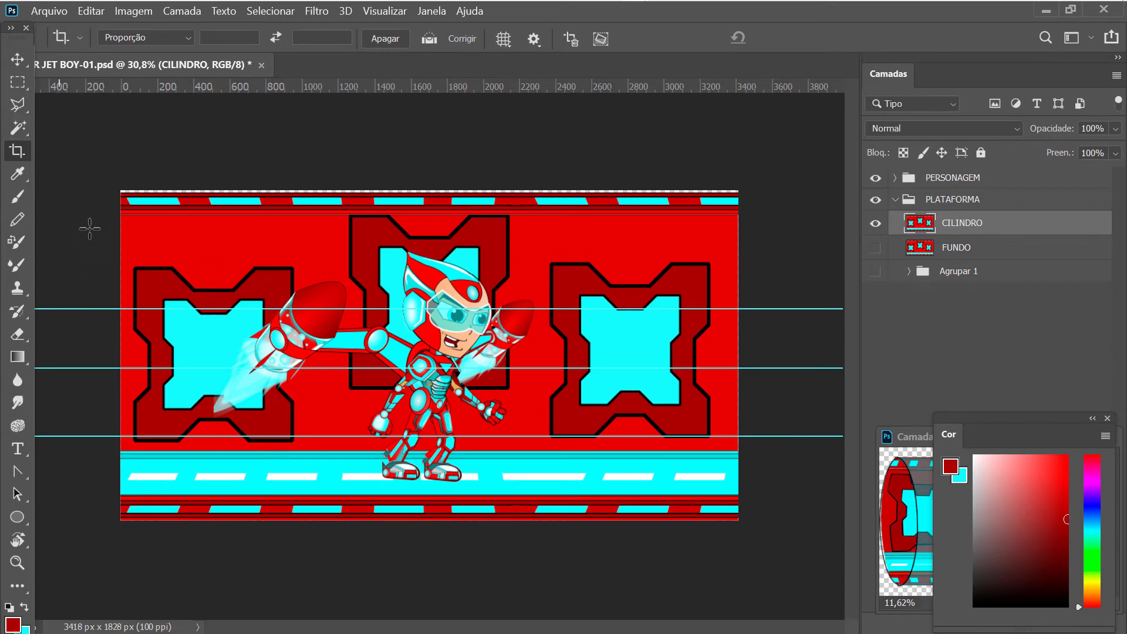
Drag the crop edges outward on both left and right sides and commit the wider canvas
click(163, 277)
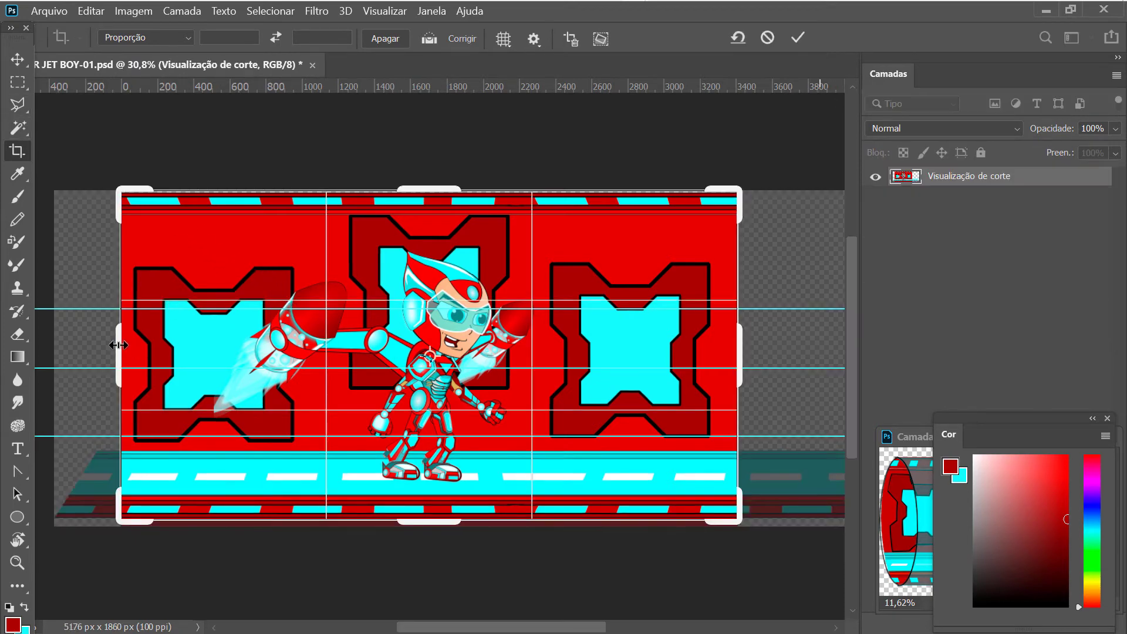
drag(118, 344, 83, 347)
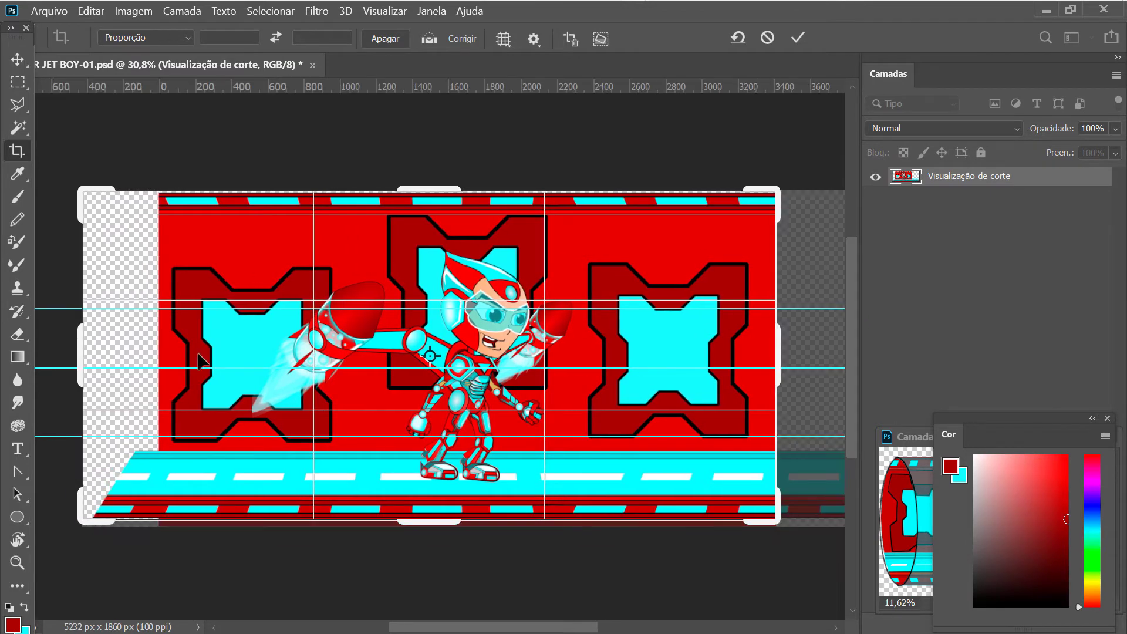
drag(781, 354, 804, 360)
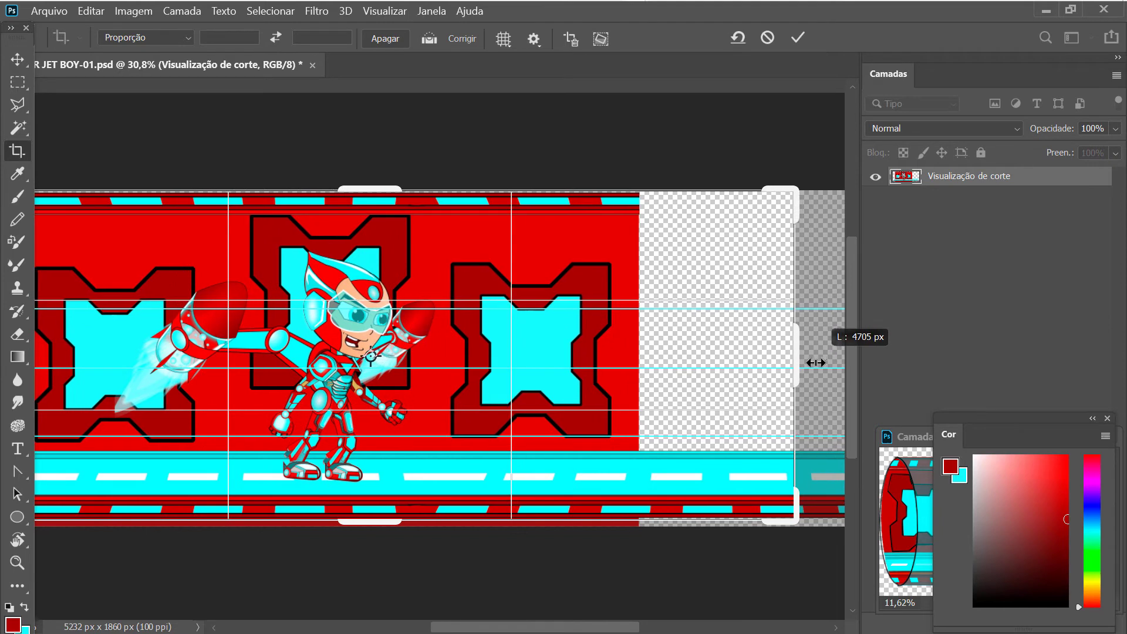
drag(804, 360, 813, 352)
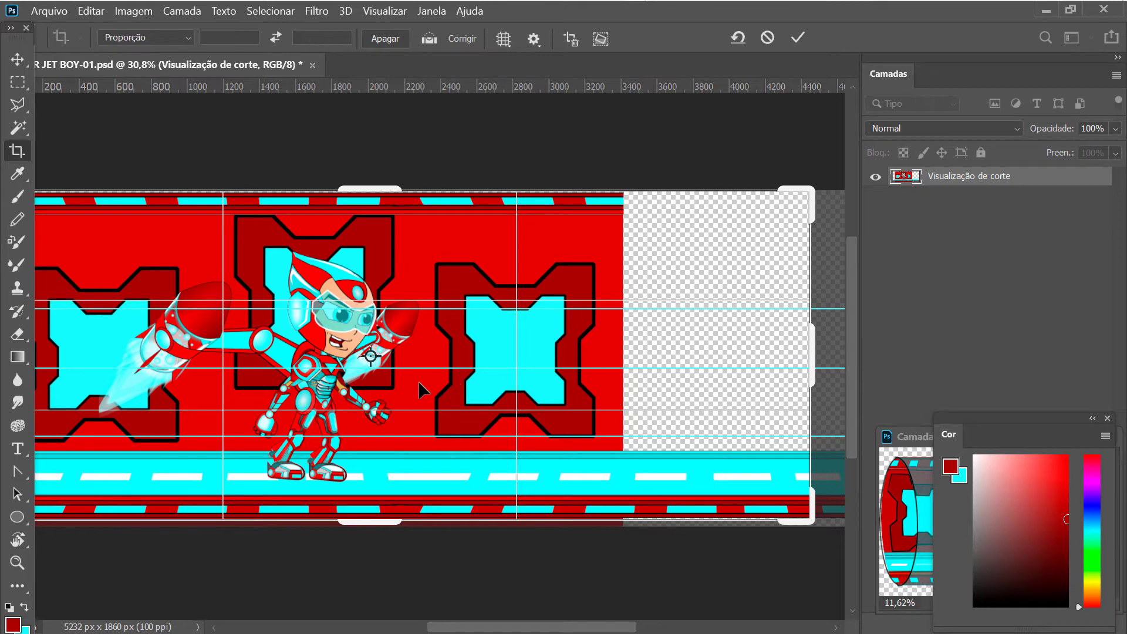
key(Return)
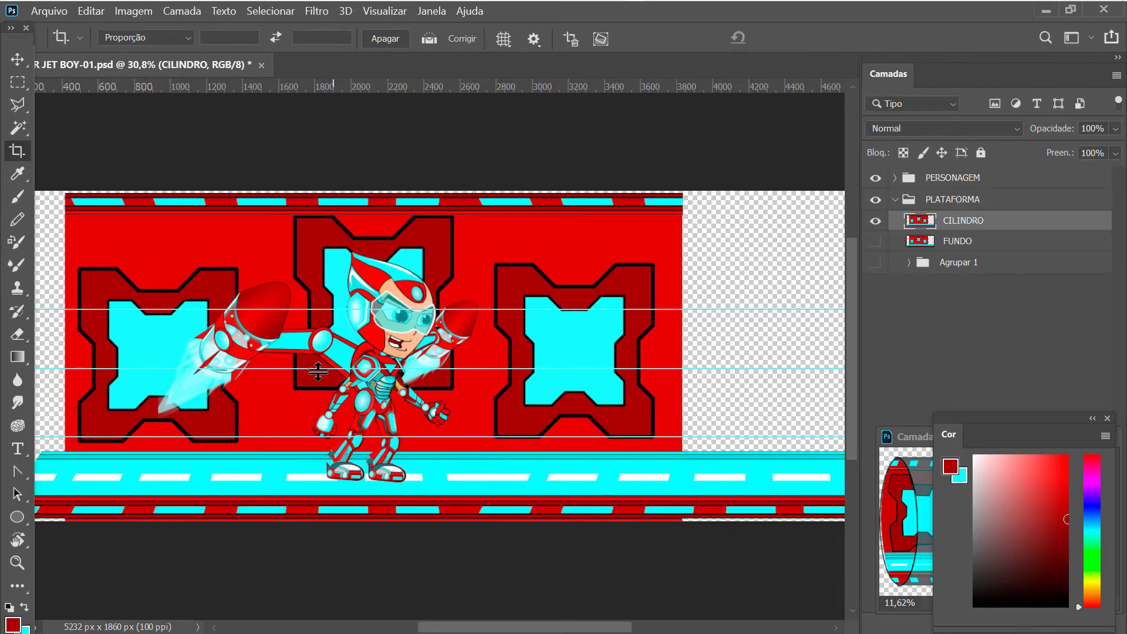
drag(282, 361, 458, 367)
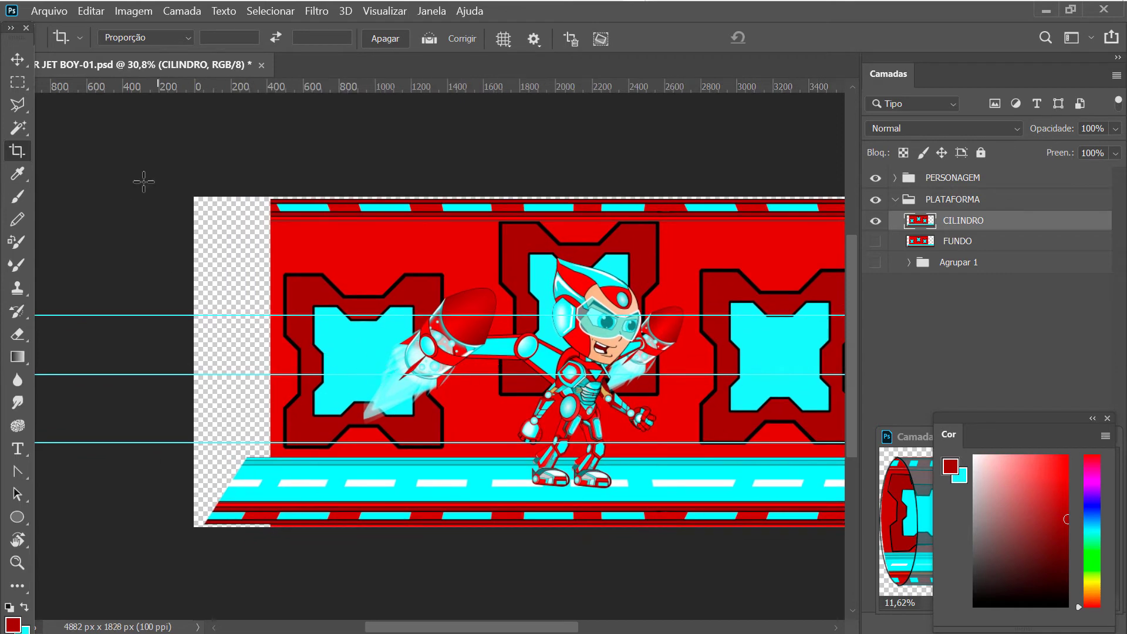
Extend the canvas further on the left, reaching 5473 × 1828 px
click(253, 291)
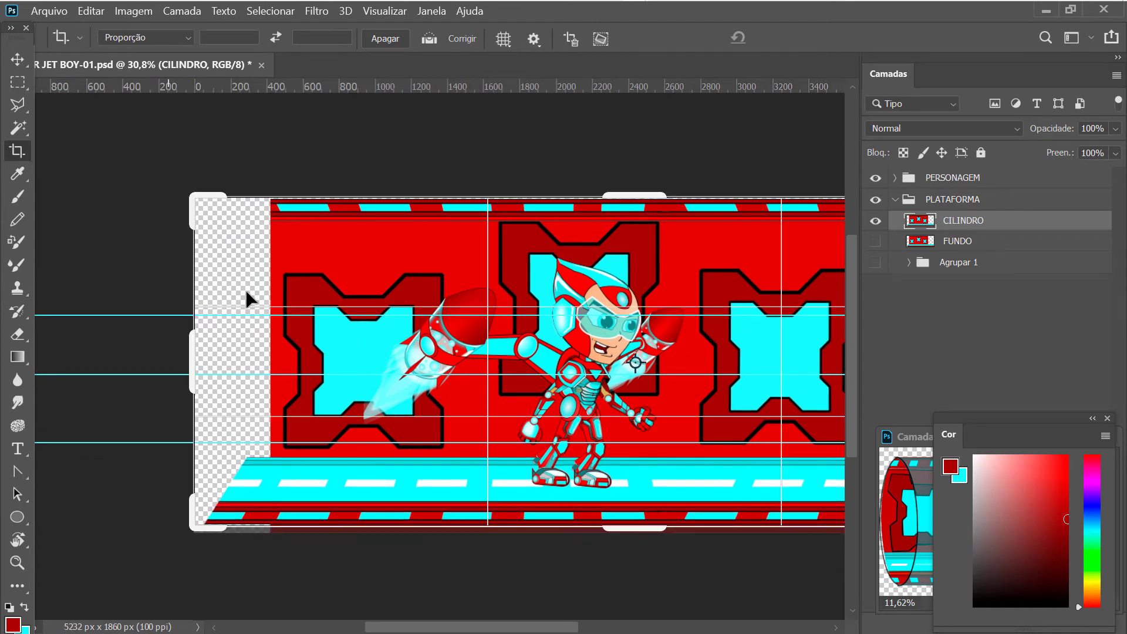
drag(191, 346, 129, 350)
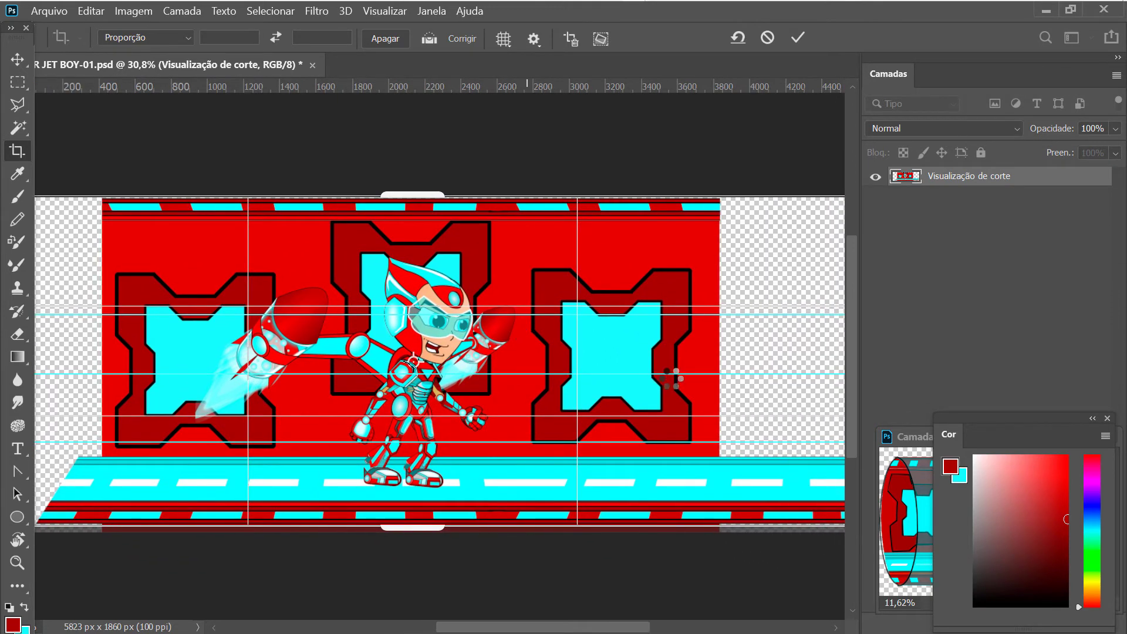
key(Return)
drag(717, 378, 578, 377)
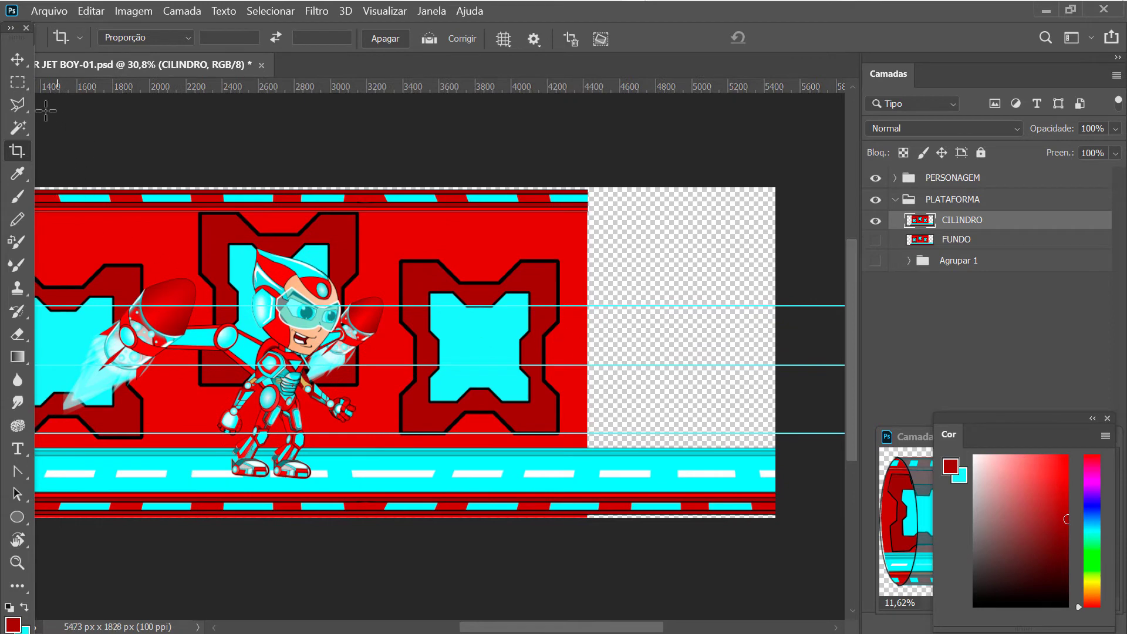
With the Elliptical Marquee, drag a roughly 365 × 1787 px ellipse over the panel's right end
key(m)
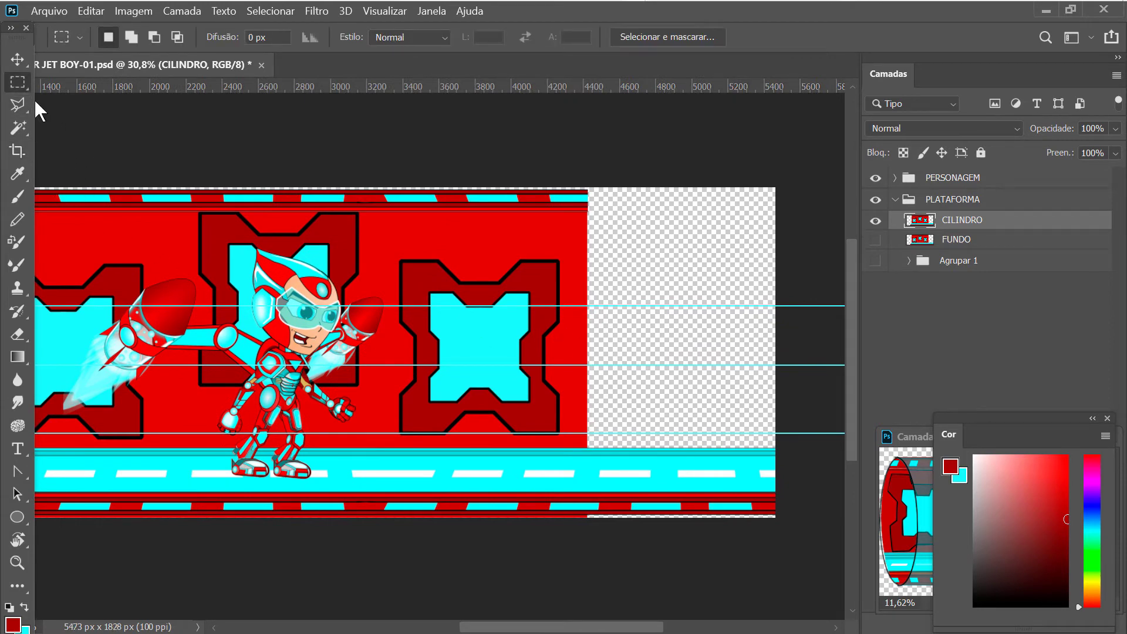
right_click(20, 82)
click(79, 94)
drag(587, 189, 589, 447)
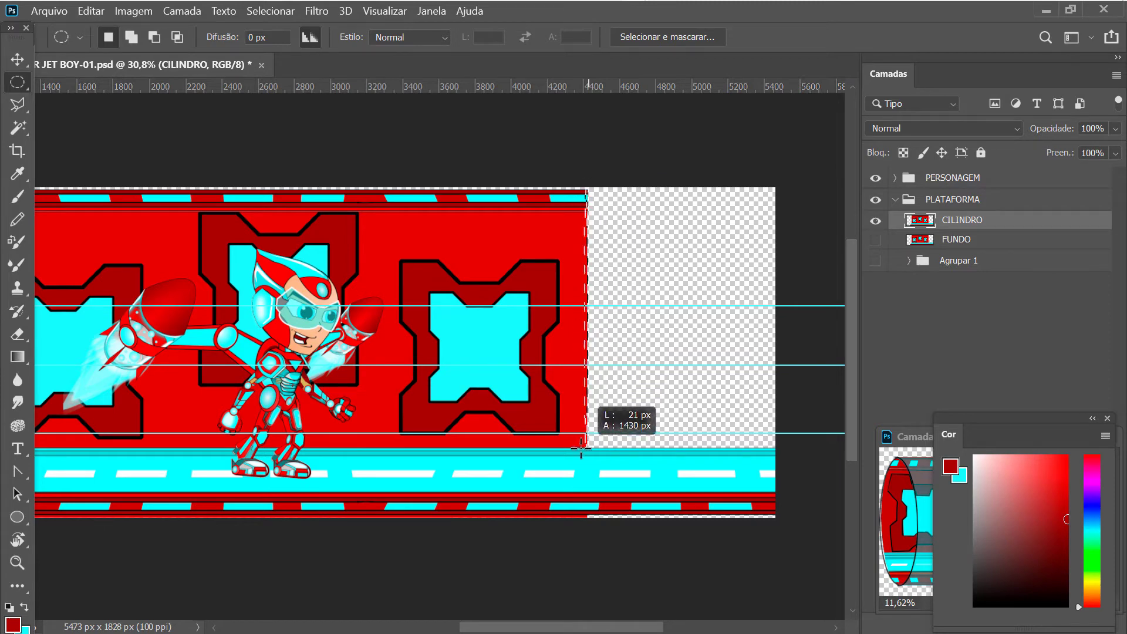
mouse_move(589, 447)
mouse_down()
mouse_move(517, 442)
mouse_move(523, 513)
mouse_up()
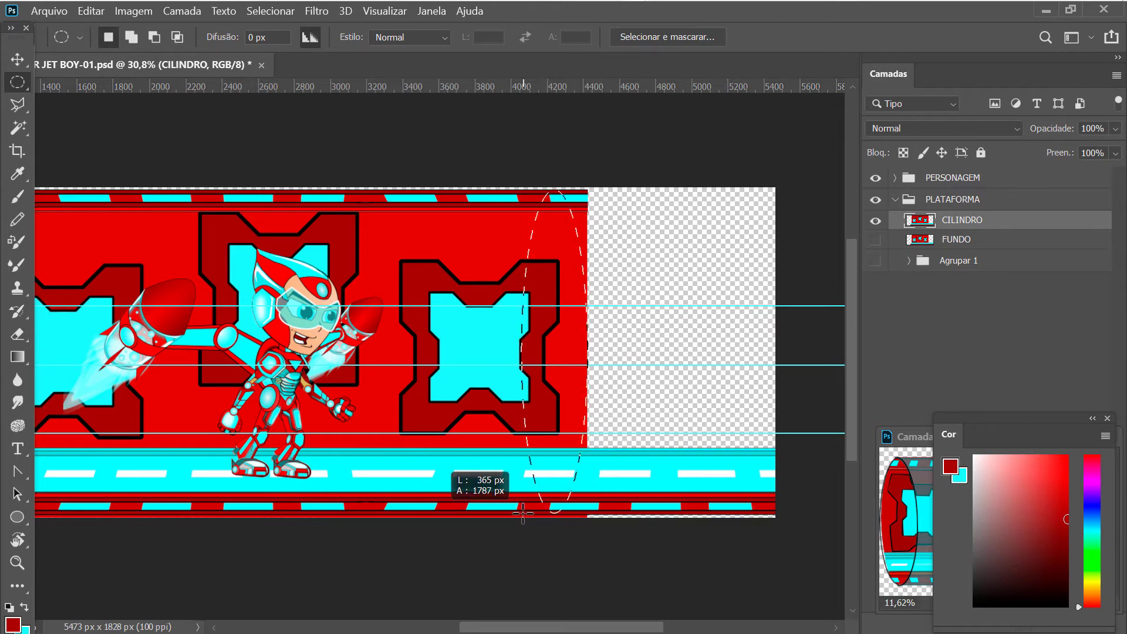
drag(523, 514, 523, 513)
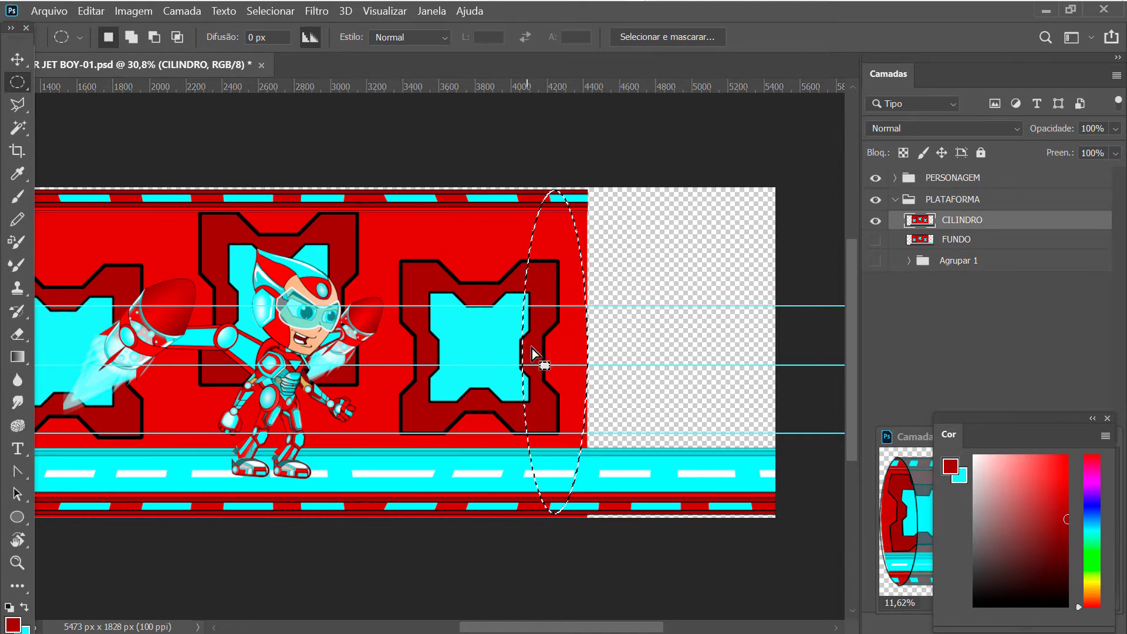
Stroke the ellipse selection with a 20 px black (000000) outside border
click(96, 9)
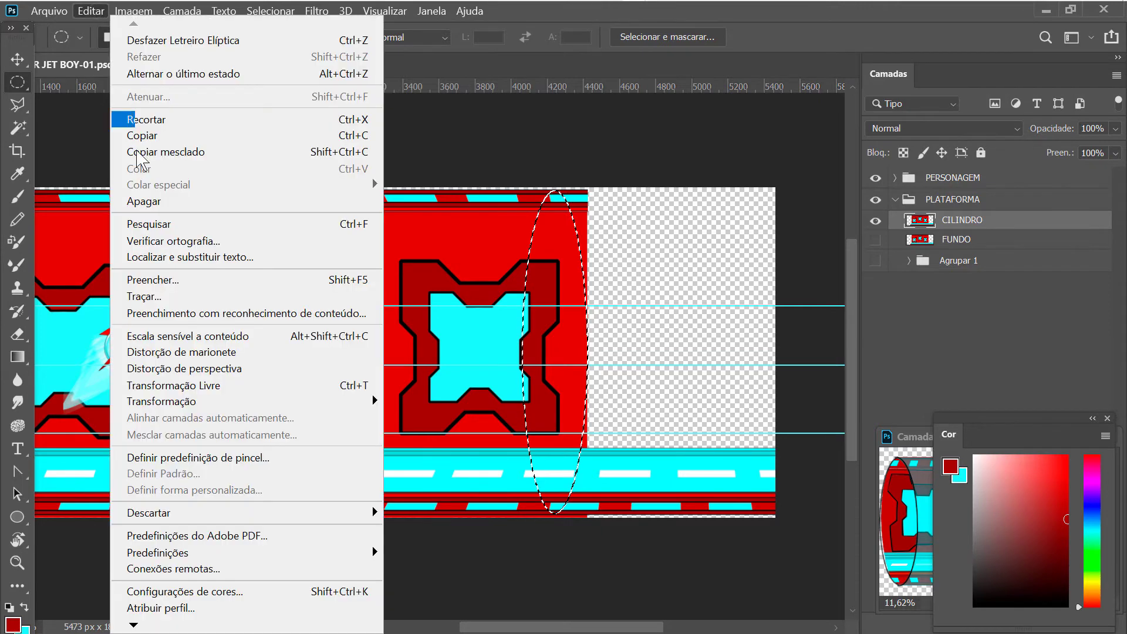
click(172, 305)
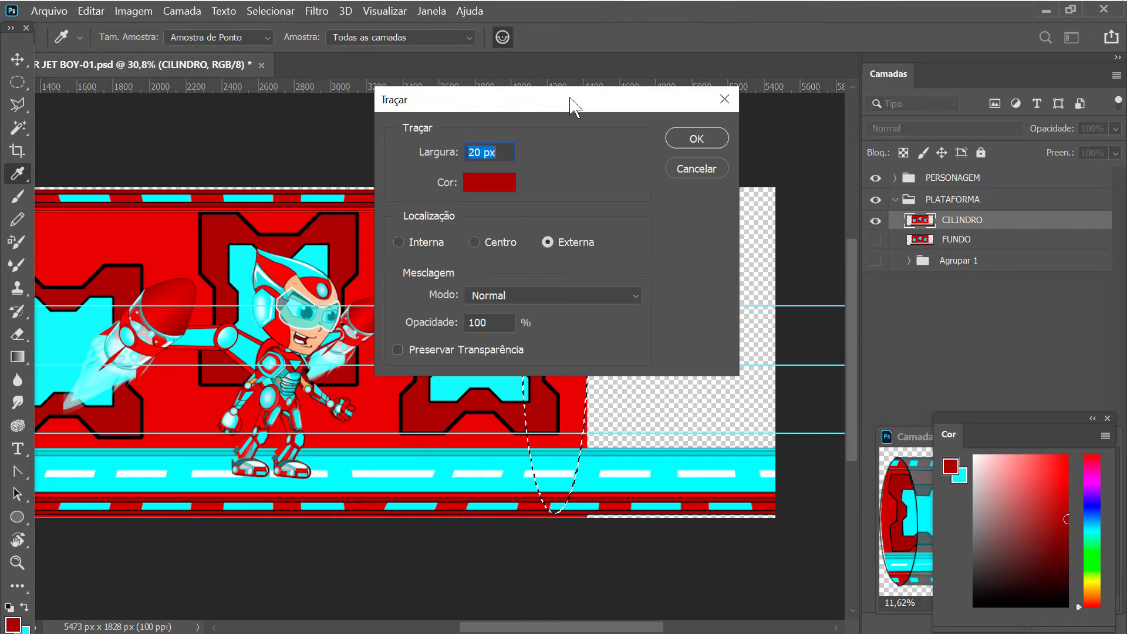
mouse_move(573, 106)
mouse_down()
mouse_move(283, 159)
mouse_move(243, 139)
mouse_up()
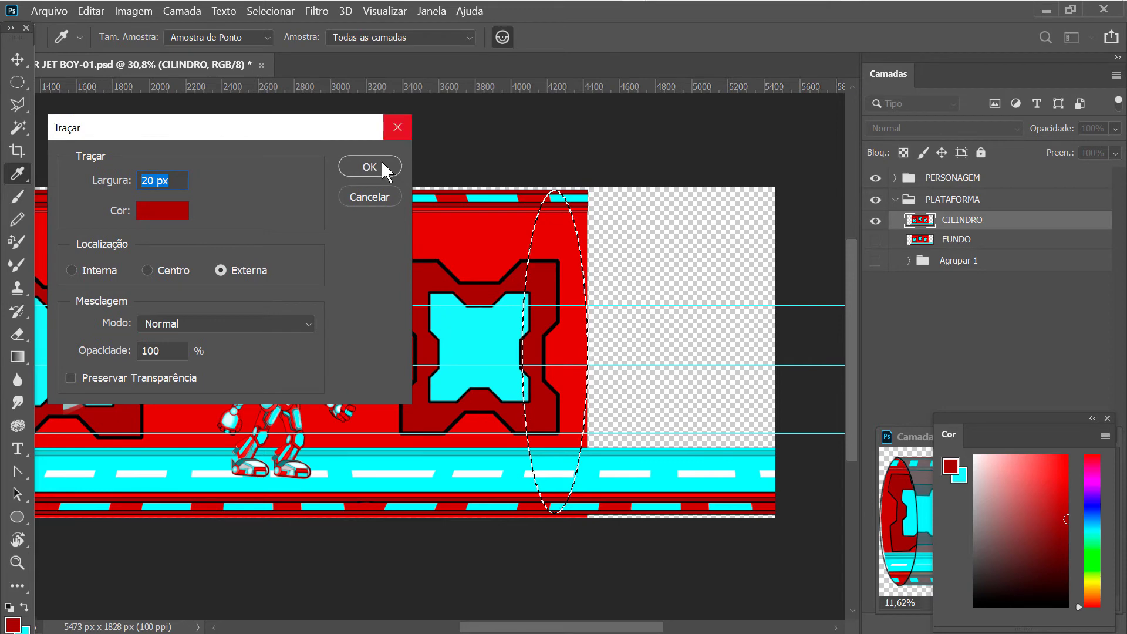
click(165, 213)
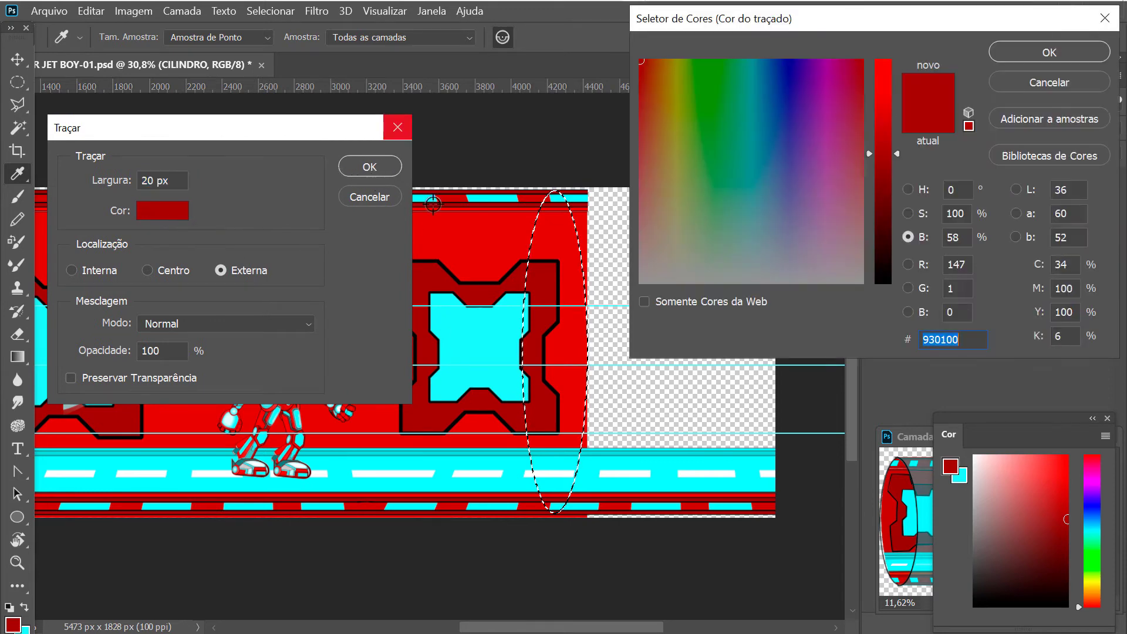
click(879, 280)
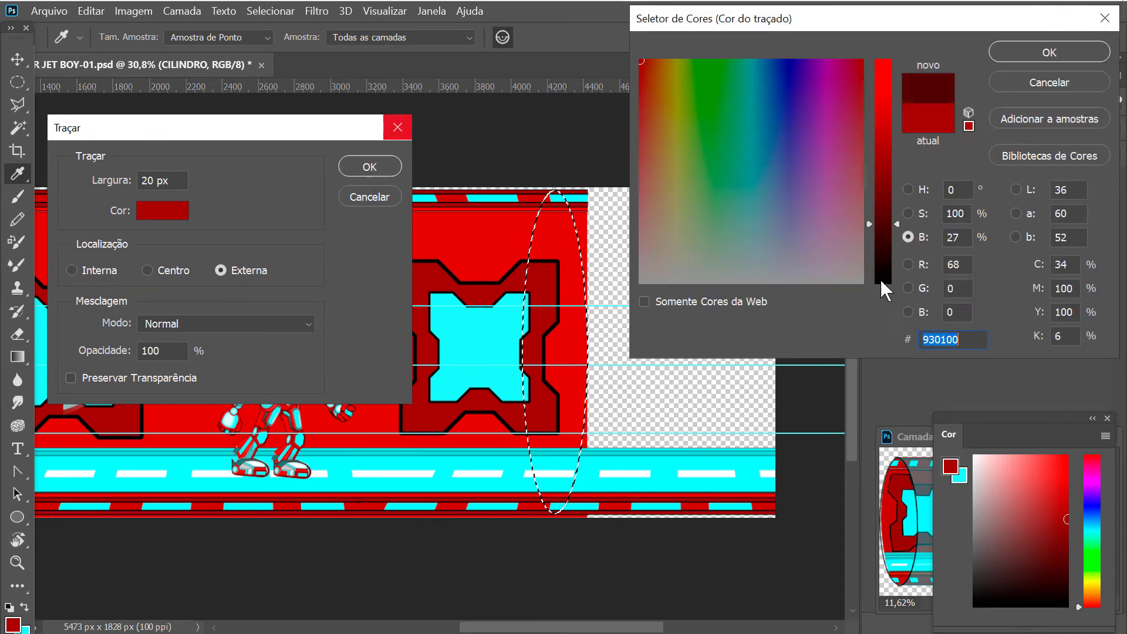
click(1051, 47)
click(370, 168)
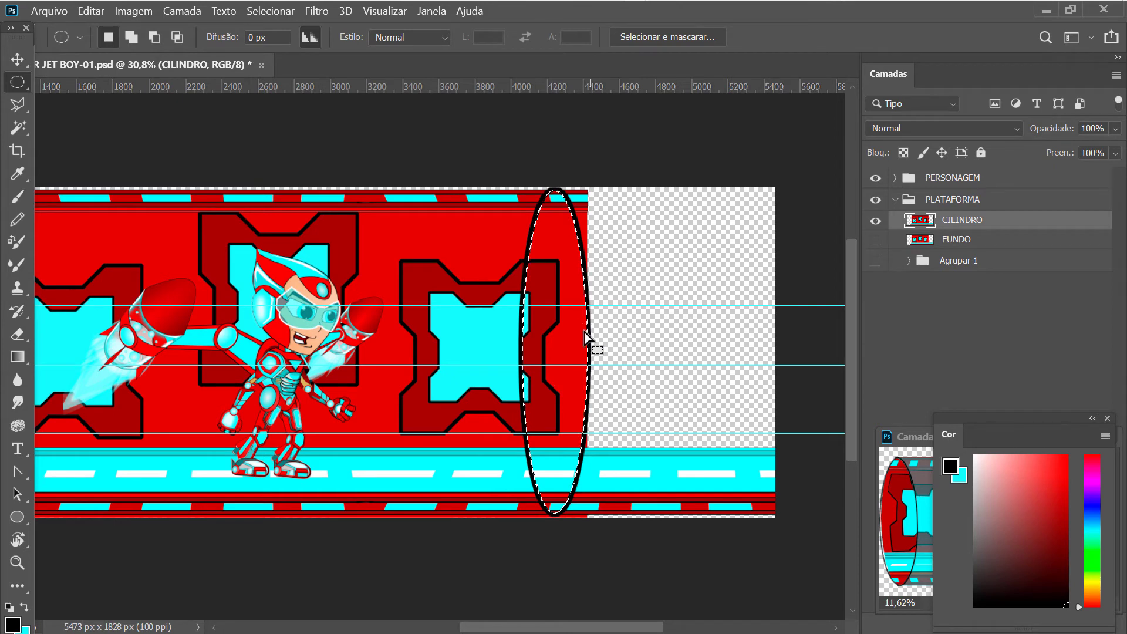
Deselect to inspect the black ring, then undo to bring the ellipse selection back
key(ctrl+d)
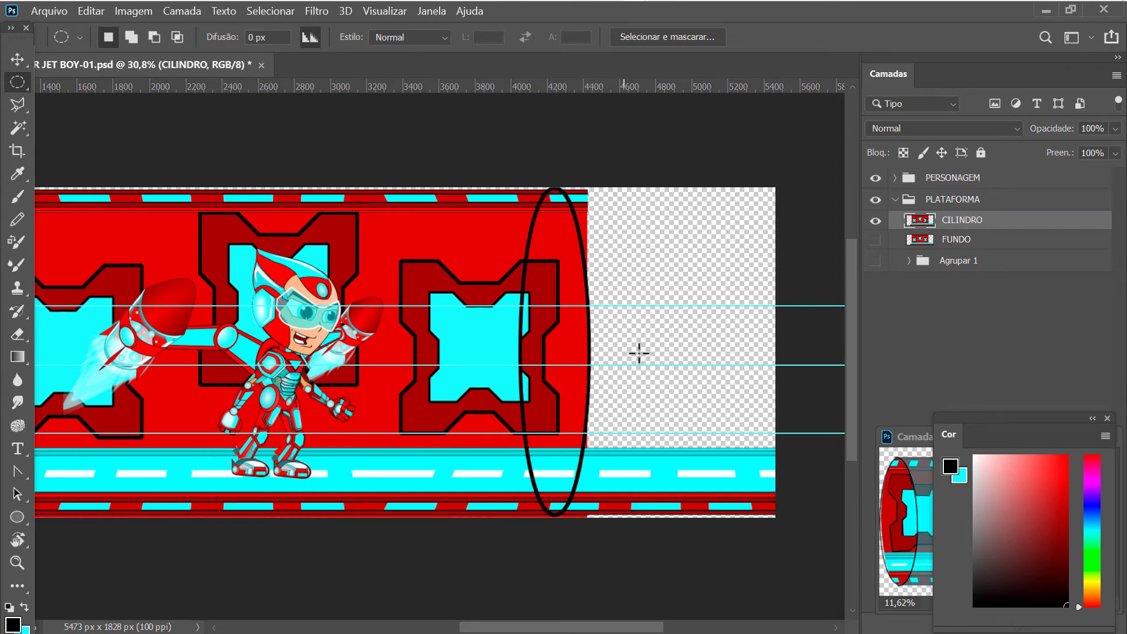
key(ctrl+z)
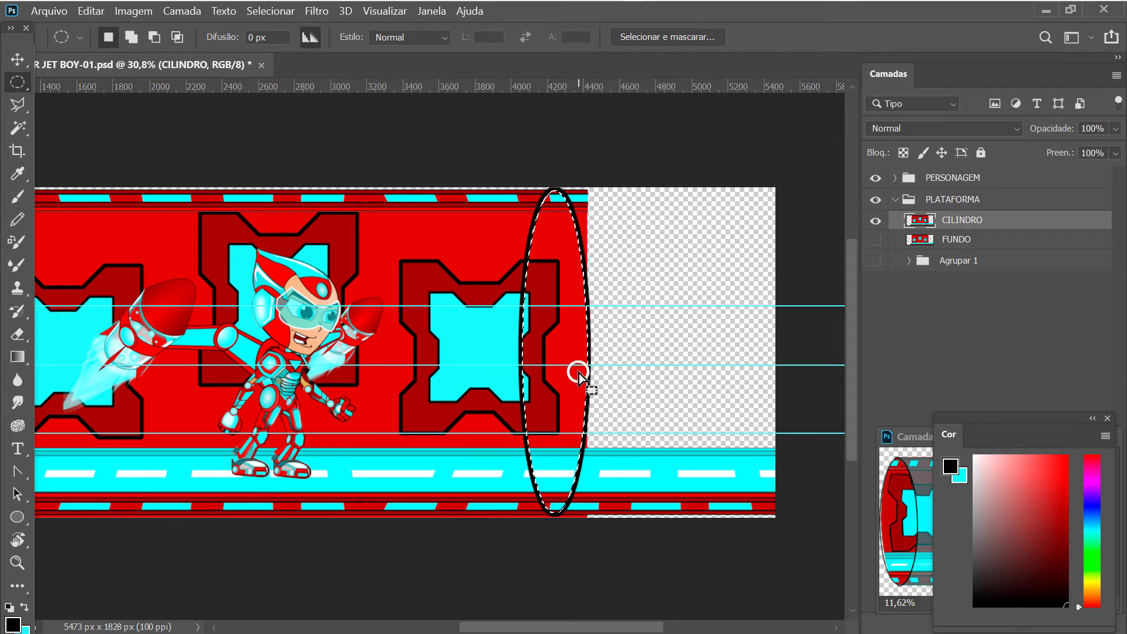
right_click(564, 375)
Nudge the ellipse selection over the ring, deselect, then restore the pre-stroke selection
click(565, 387)
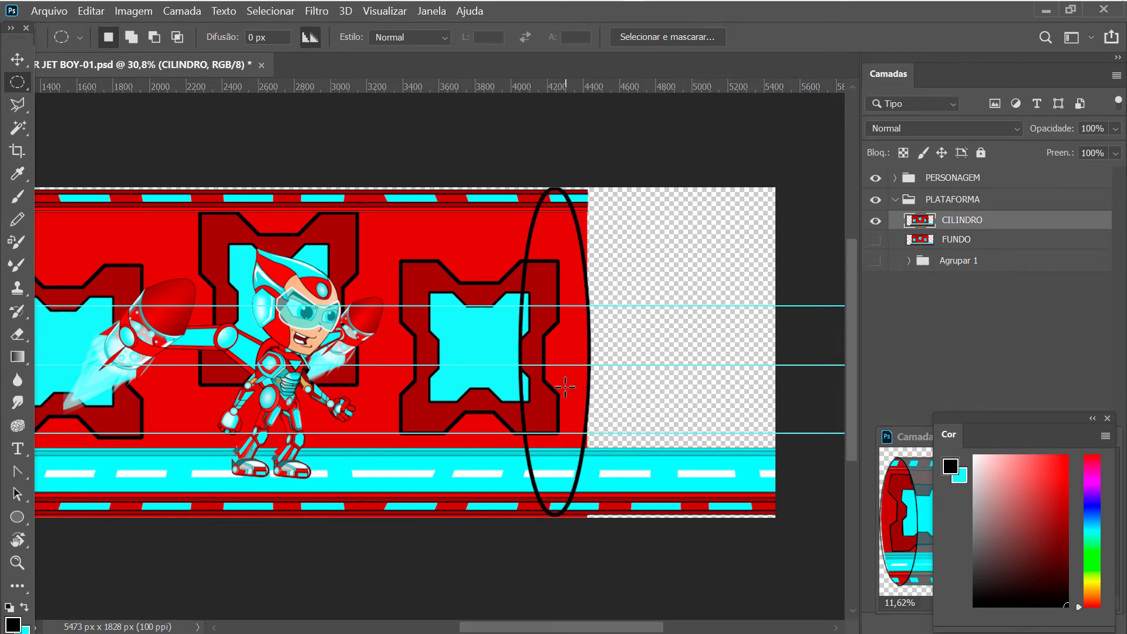
drag(571, 386, 557, 389)
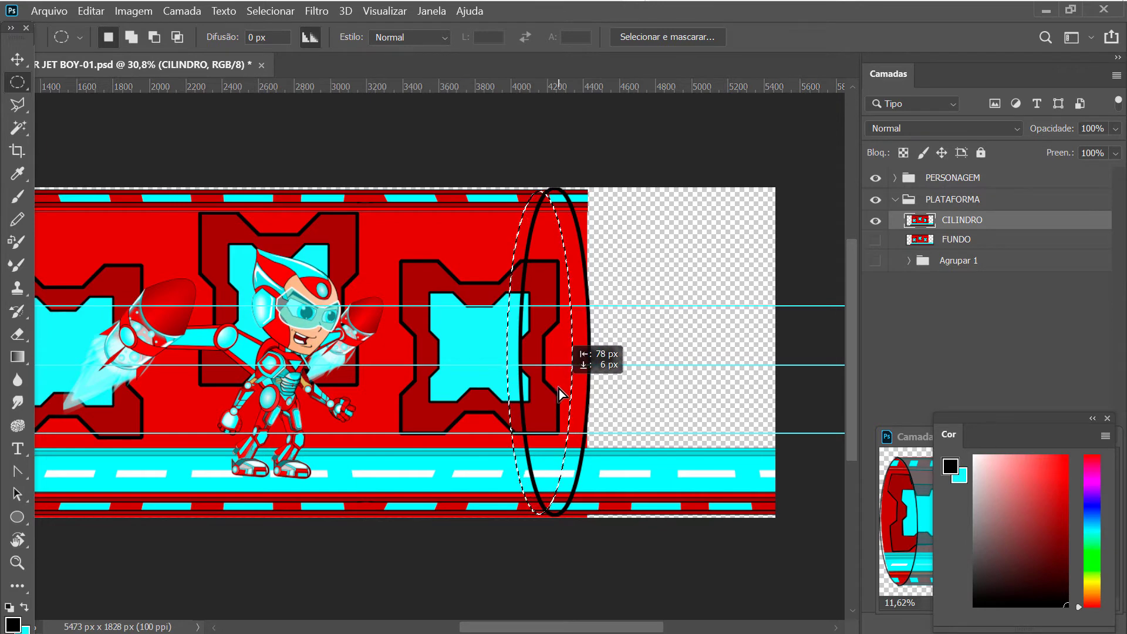
drag(558, 389, 560, 383)
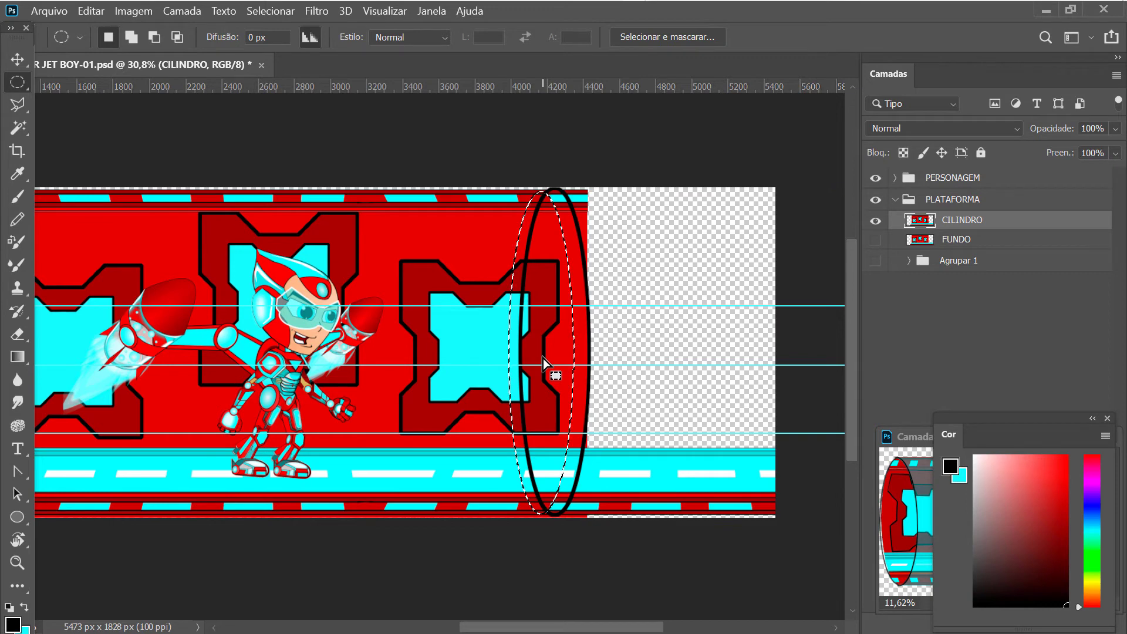
key(ctrl+d)
click(17, 59)
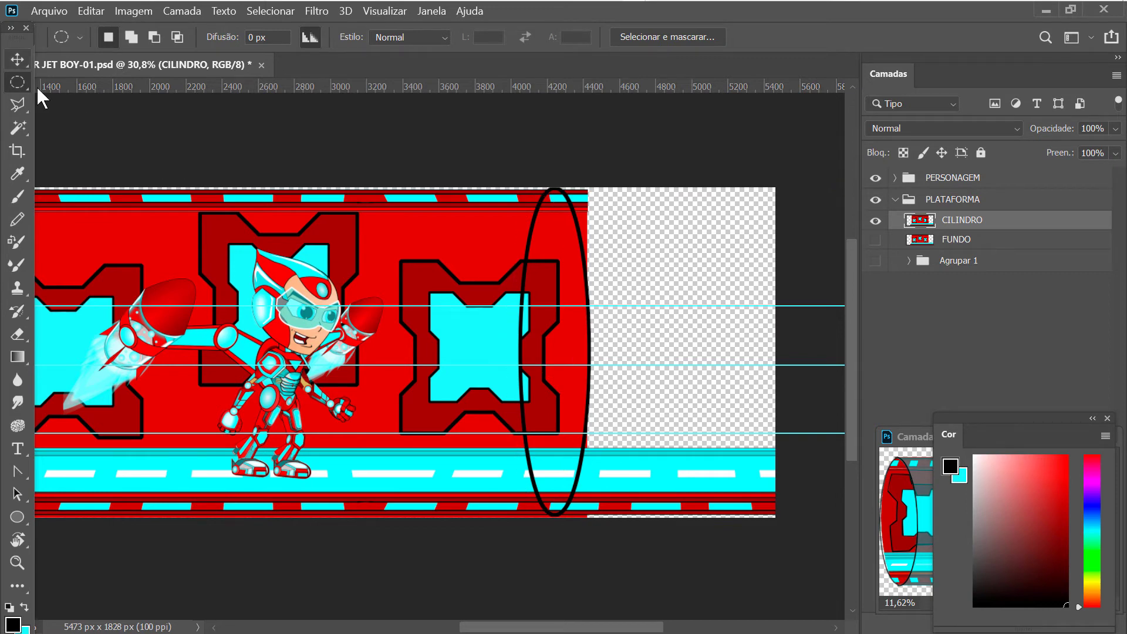
right_click(587, 416)
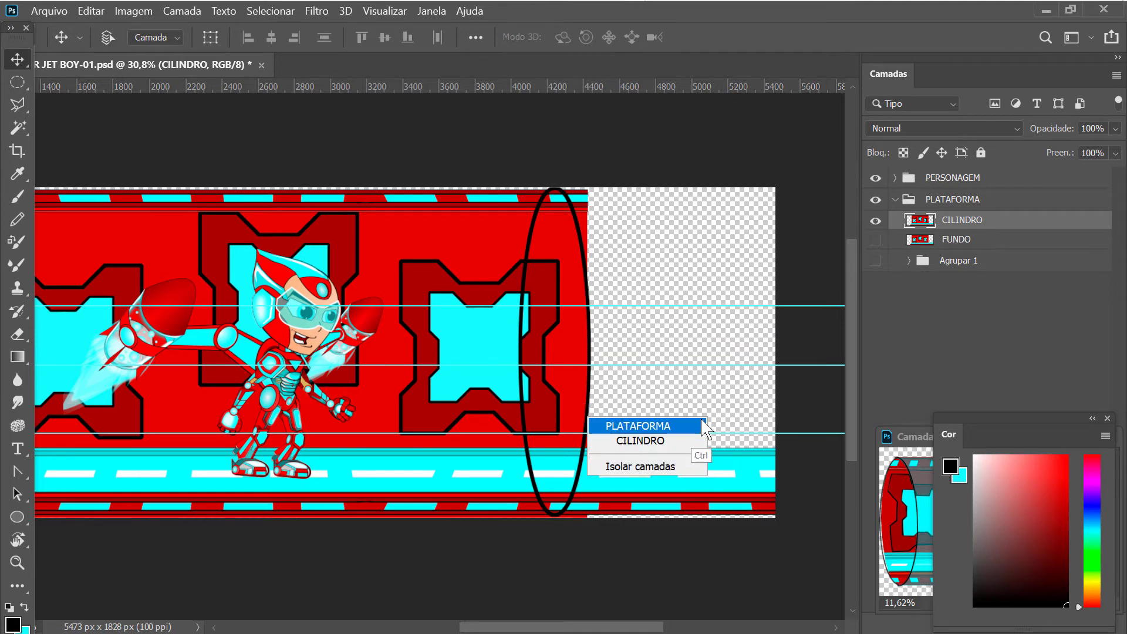
click(699, 296)
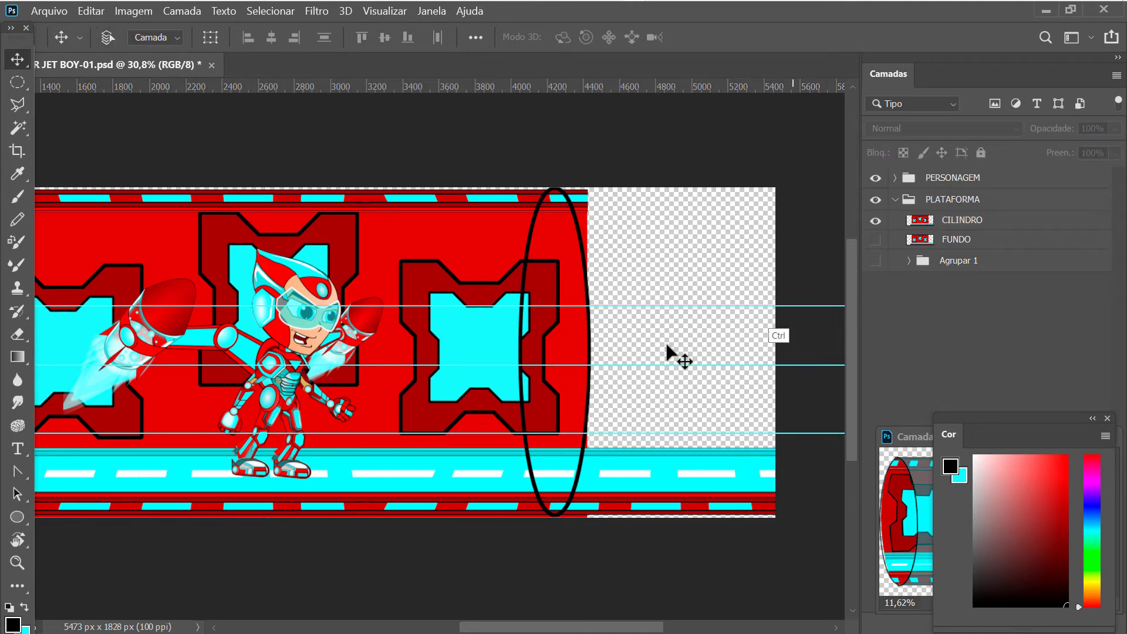
key(ctrl)
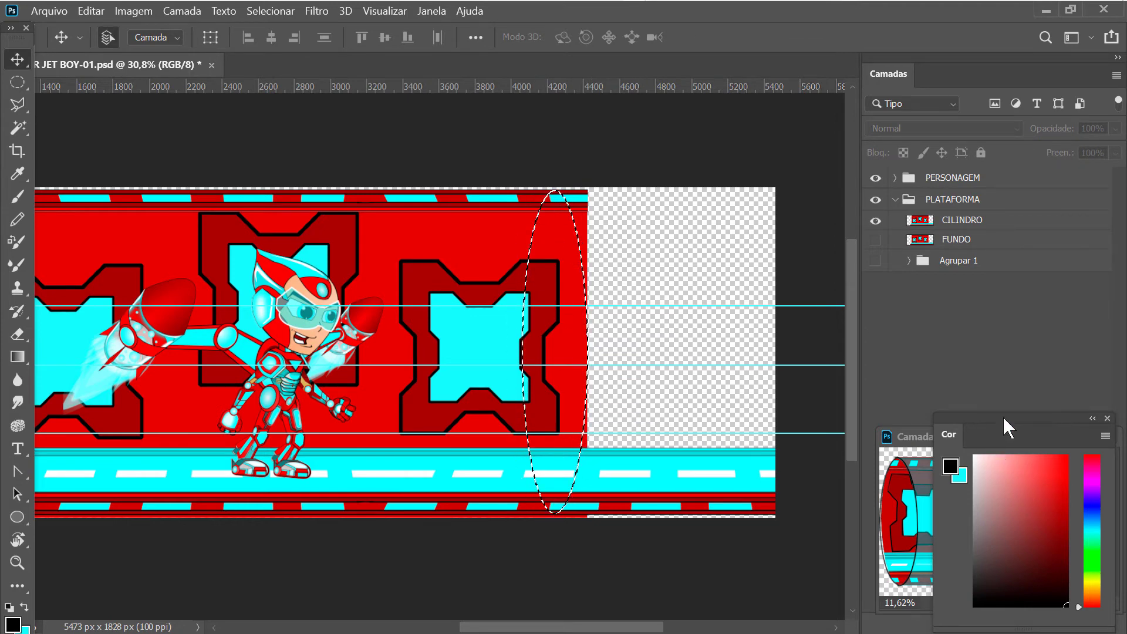
Place the Camada 3.png reference window at the lower left and add an empty Camada 4 layer
drag(1002, 417, 749, 401)
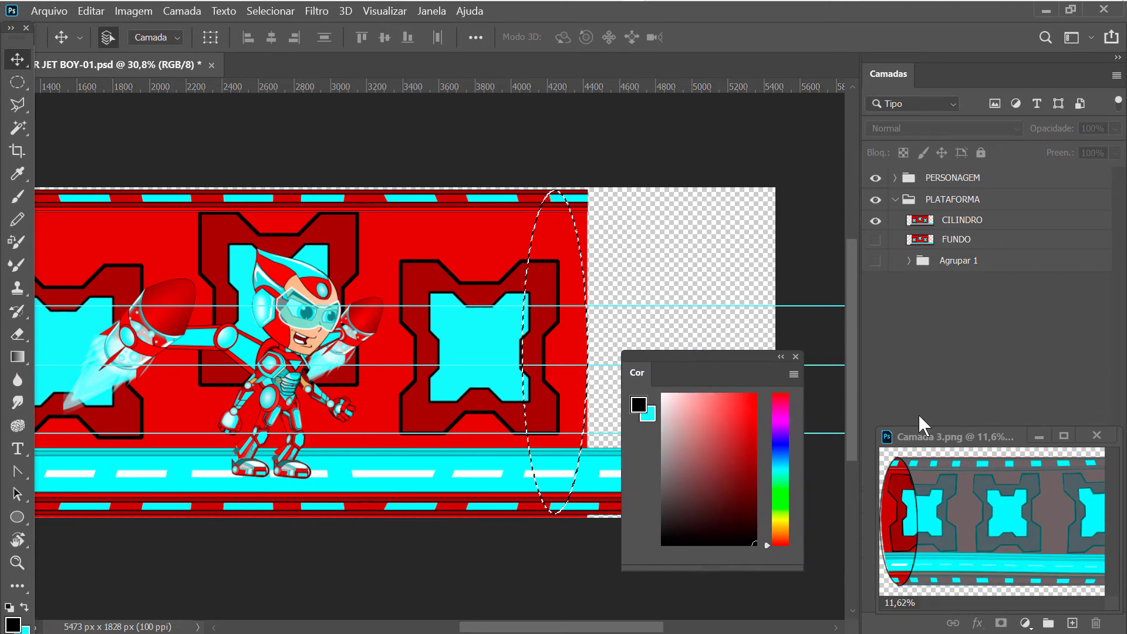
drag(918, 433, 371, 421)
drag(507, 413, 164, 490)
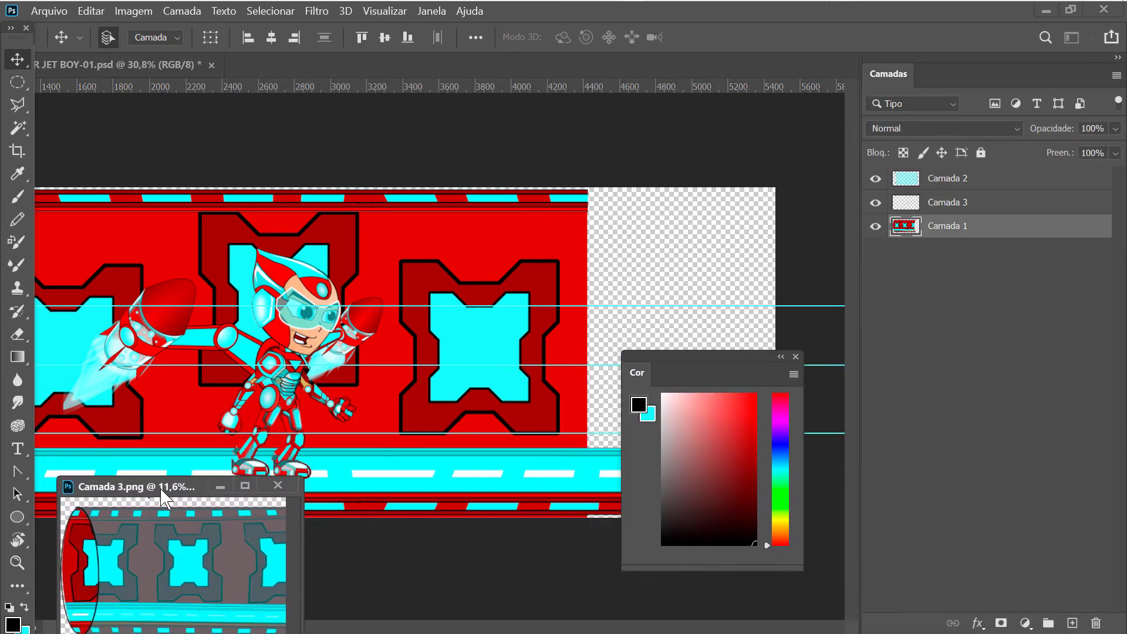
click(1076, 625)
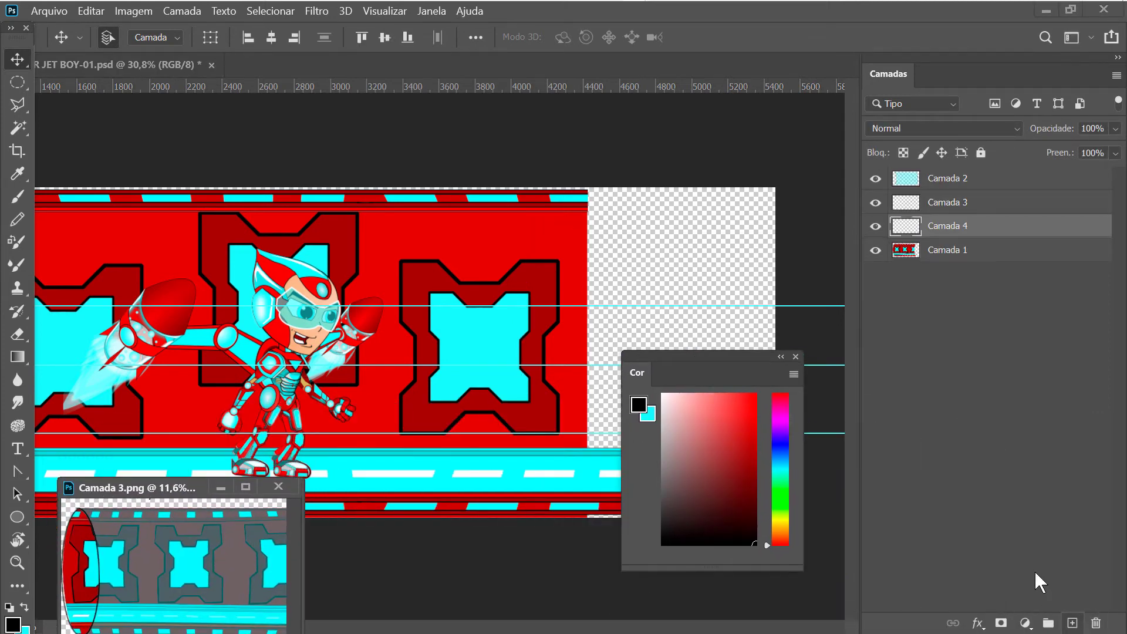
click(875, 250)
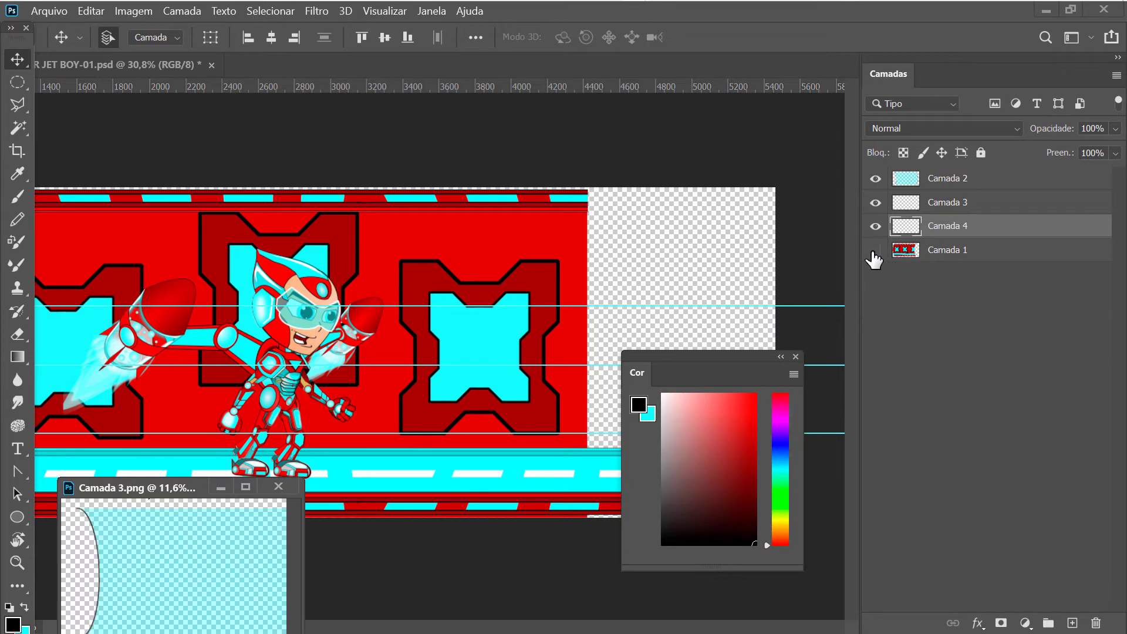
click(874, 251)
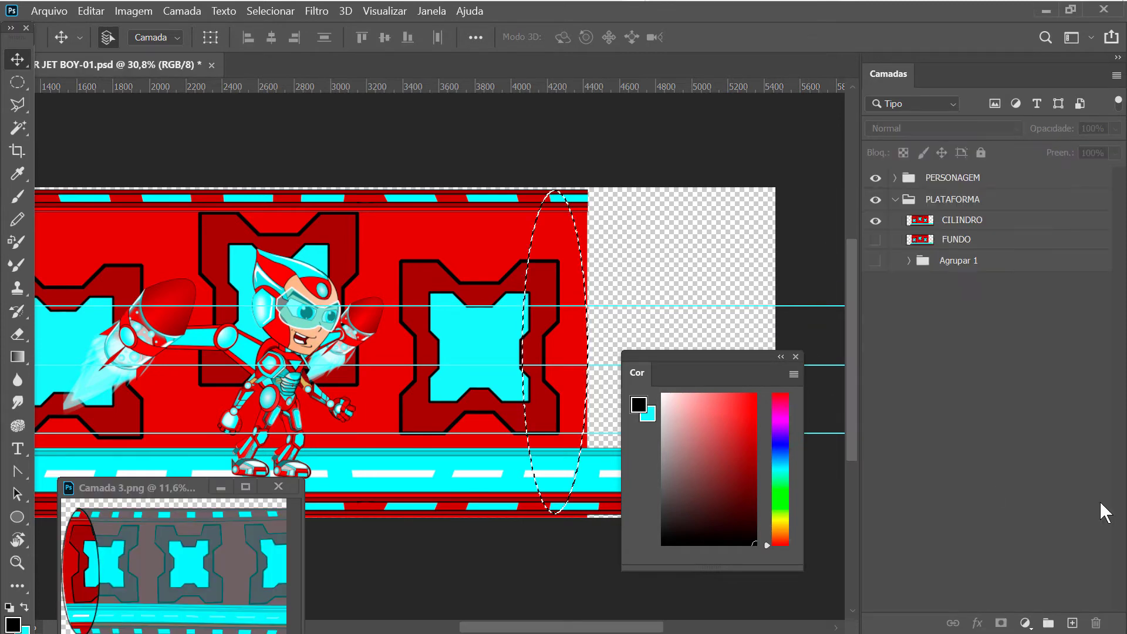
click(946, 226)
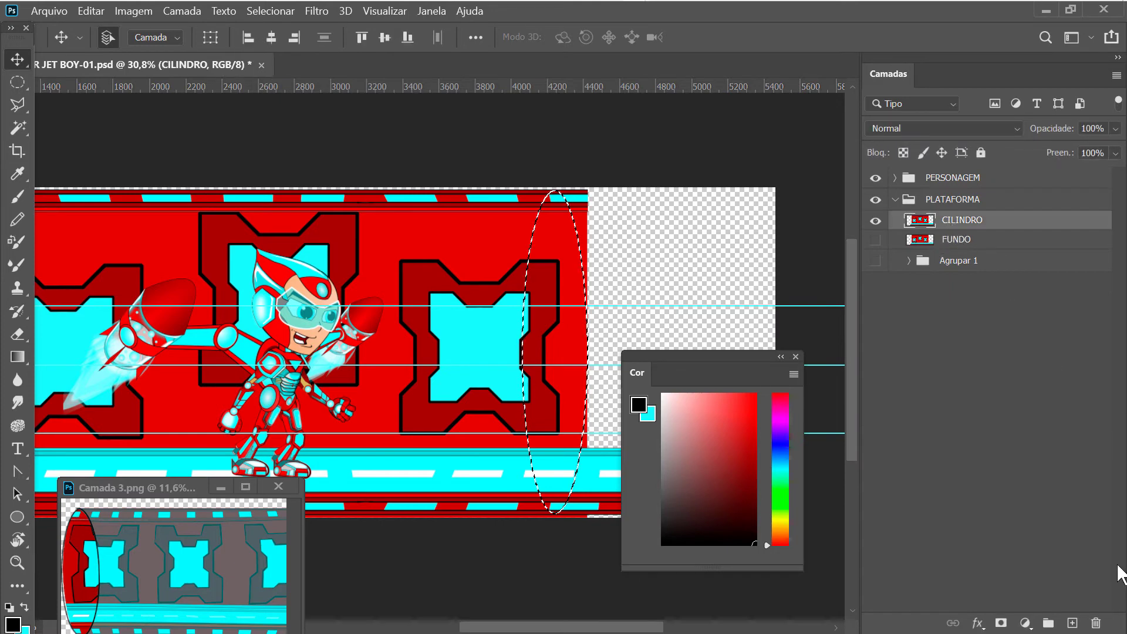
Add a new Camada 3 layer above CILINDRO and stroke the ellipse on it in 20 px black
click(1073, 622)
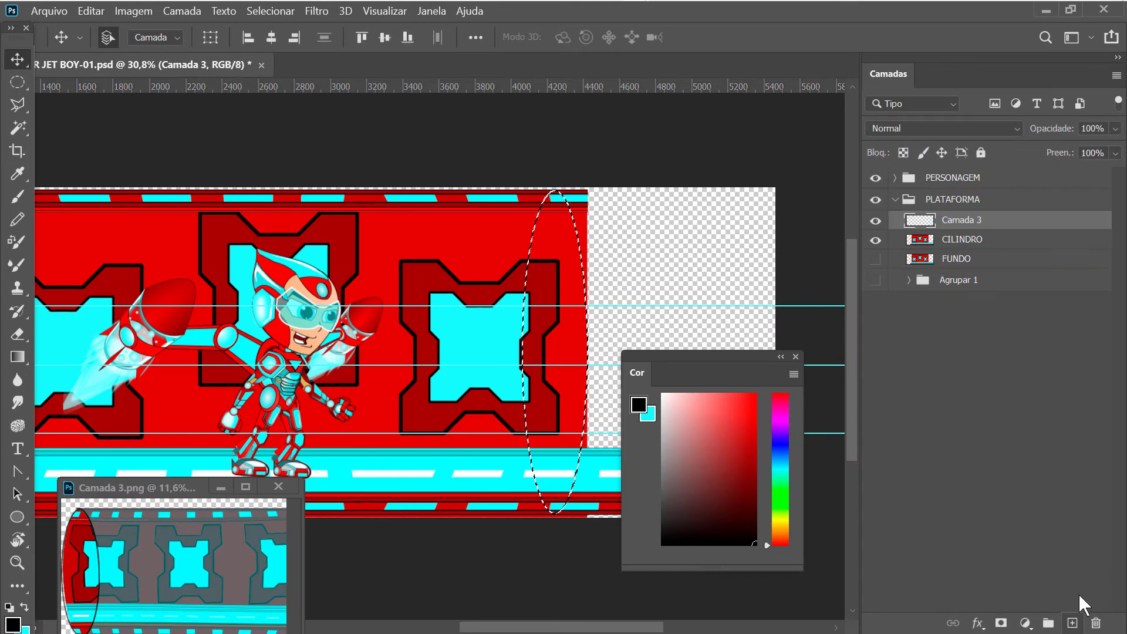
click(876, 240)
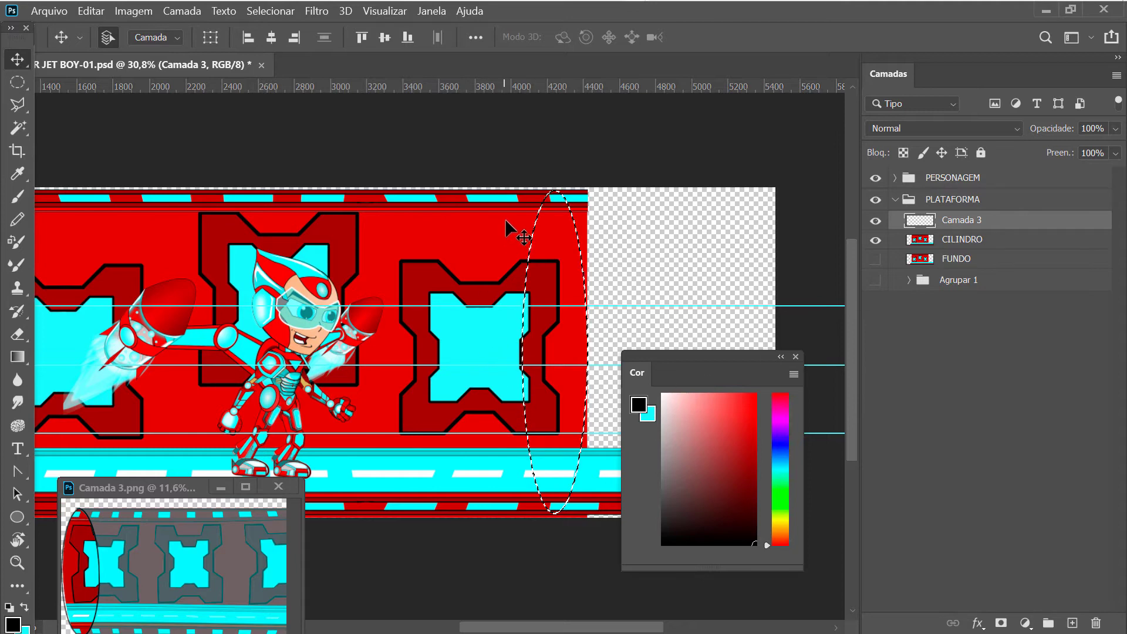
click(91, 11)
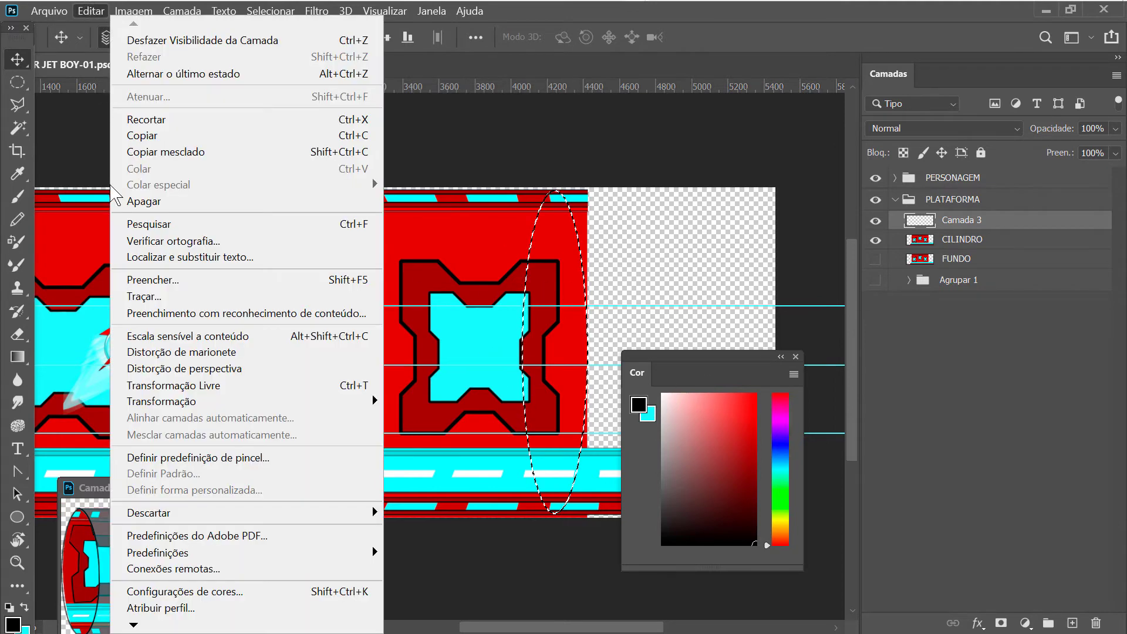
click(151, 294)
click(377, 174)
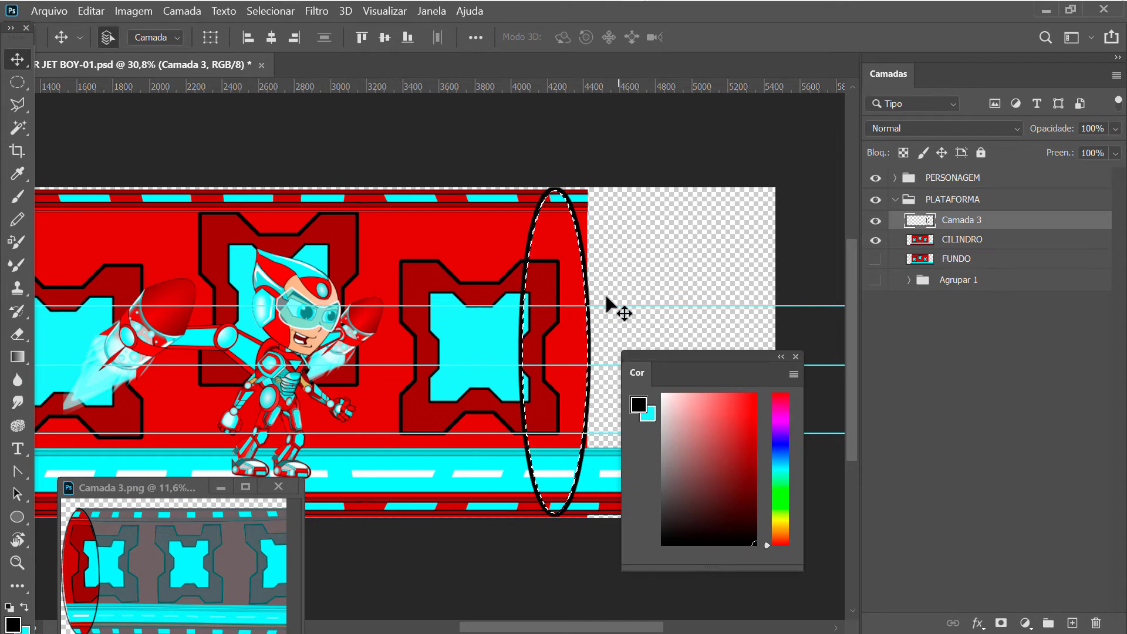
Fully lock the CILINDRO layer and zoom out to view the whole scene
click(955, 241)
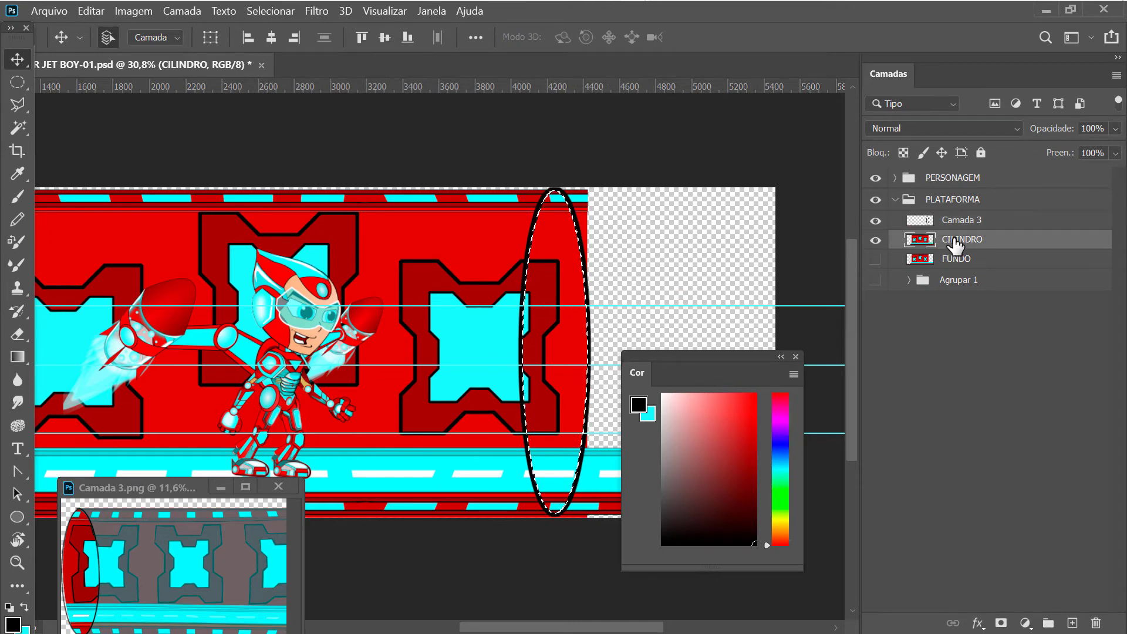
click(981, 151)
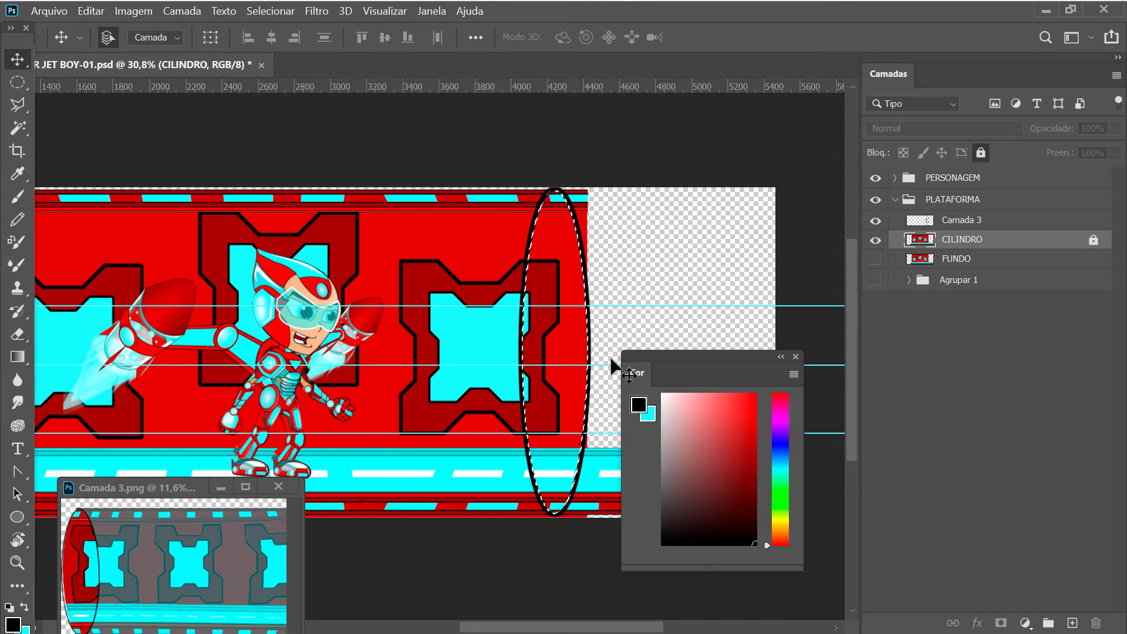
key(z)
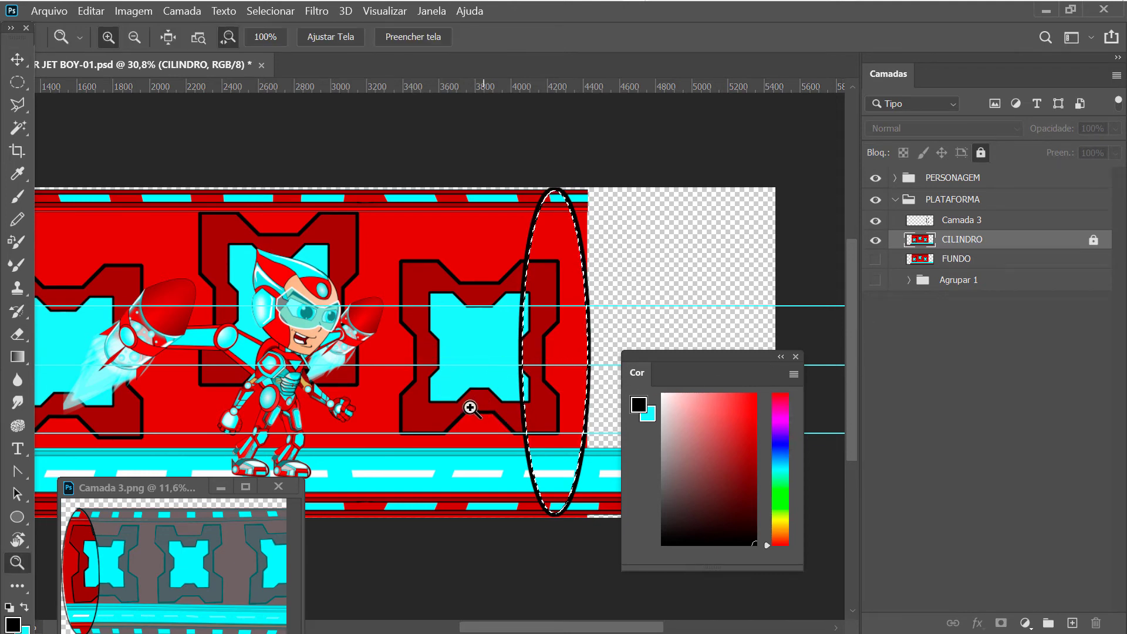
mouse_move(468, 403)
mouse_down()
mouse_move(450, 407)
mouse_move(564, 347)
mouse_up()
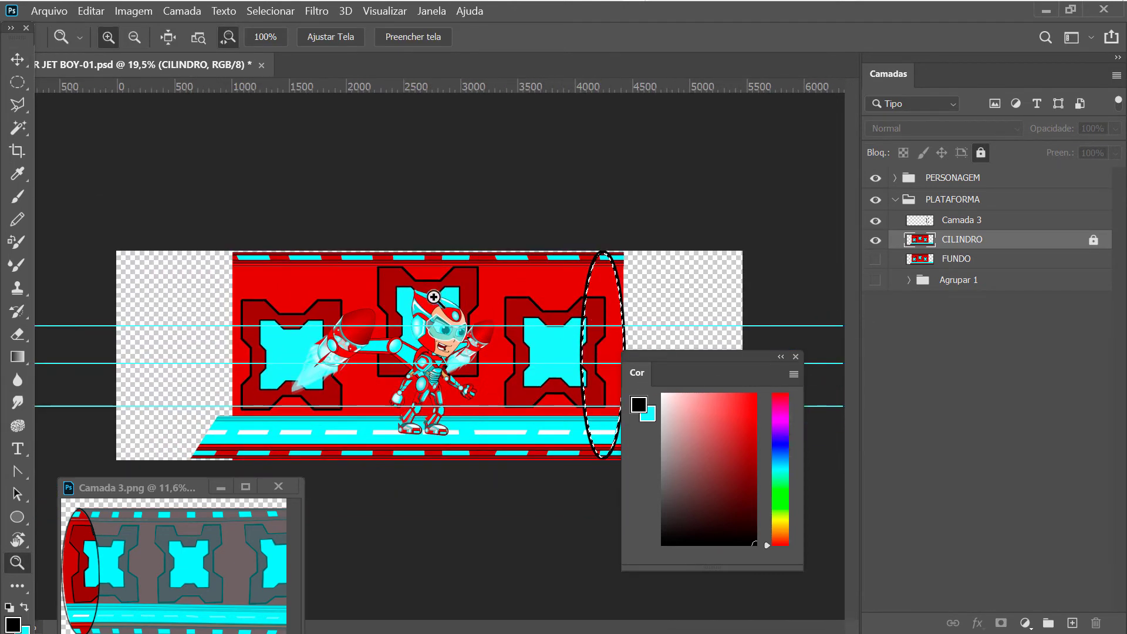
drag(745, 373, 1018, 405)
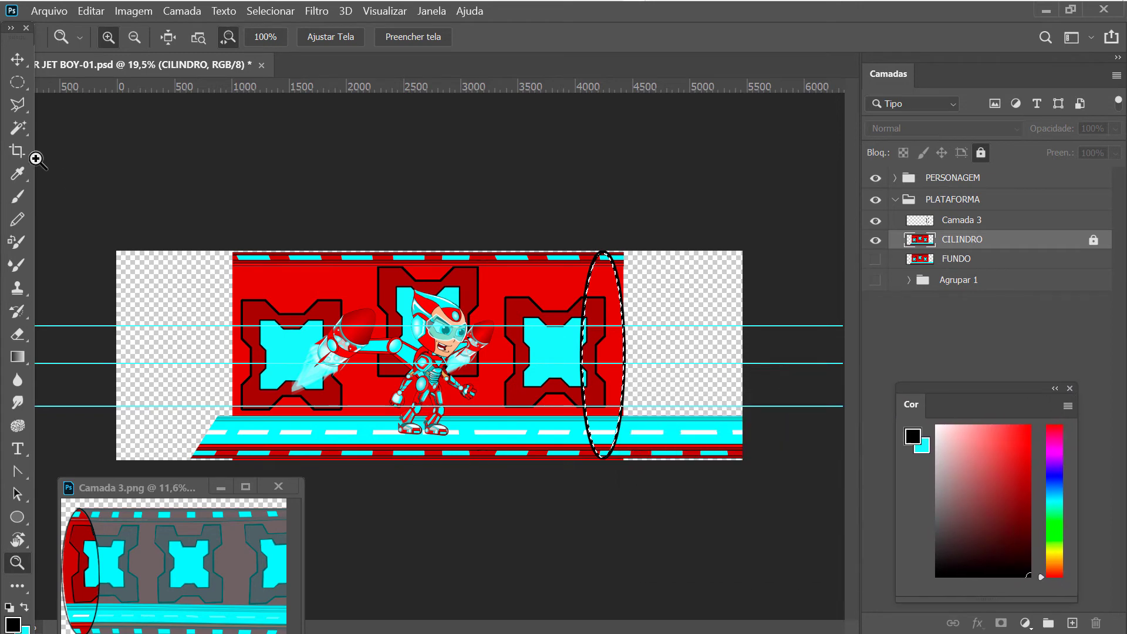
key(v)
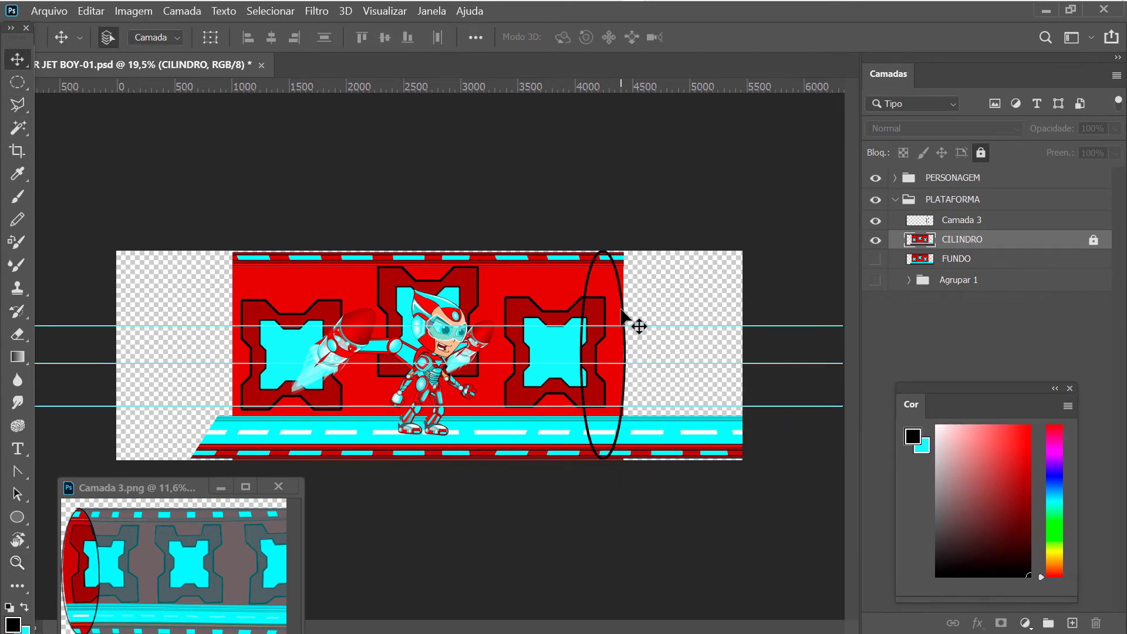
mouse_move(624, 311)
mouse_down()
mouse_move(635, 311)
mouse_move(627, 308)
mouse_up()
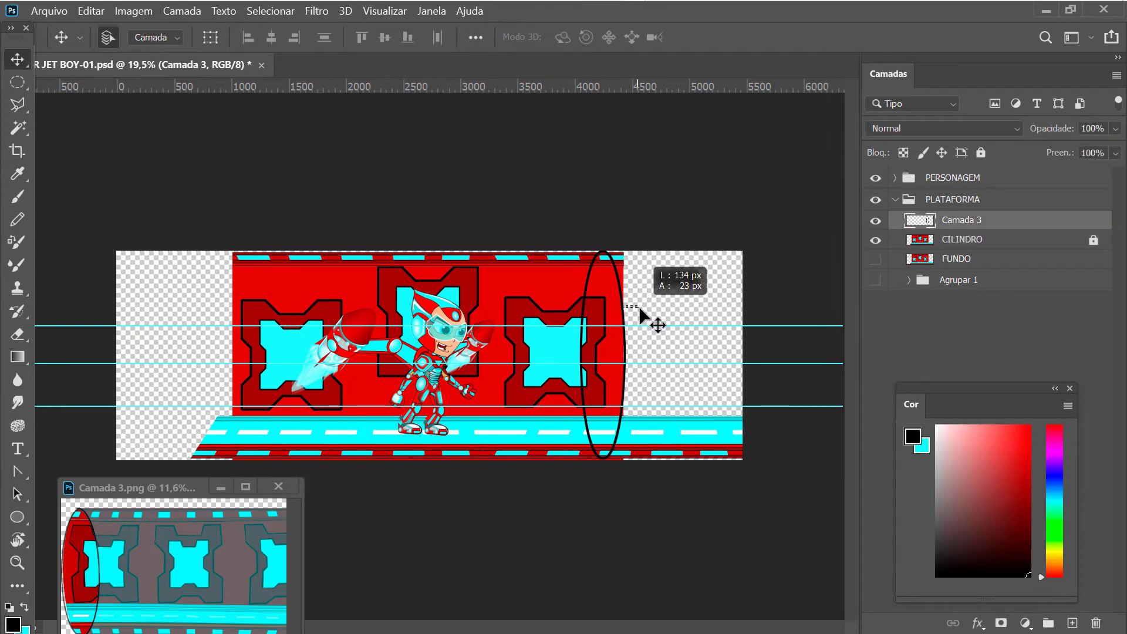
Apply lock-all to the PLATAFORMA and PERSONAGEM groups
click(954, 200)
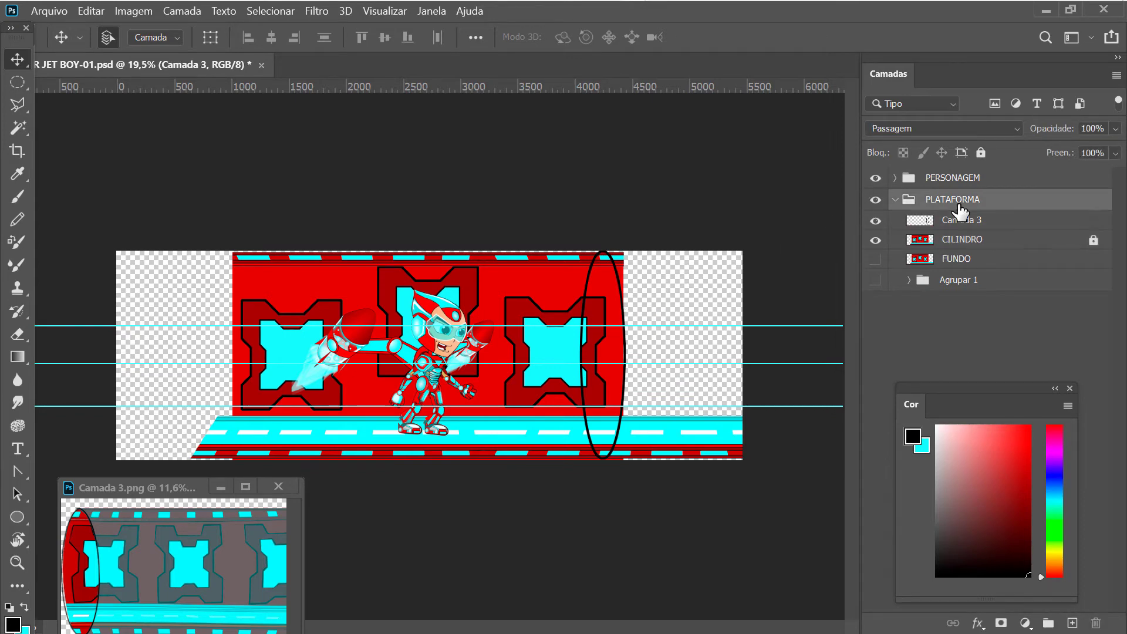
click(980, 153)
click(978, 178)
click(981, 152)
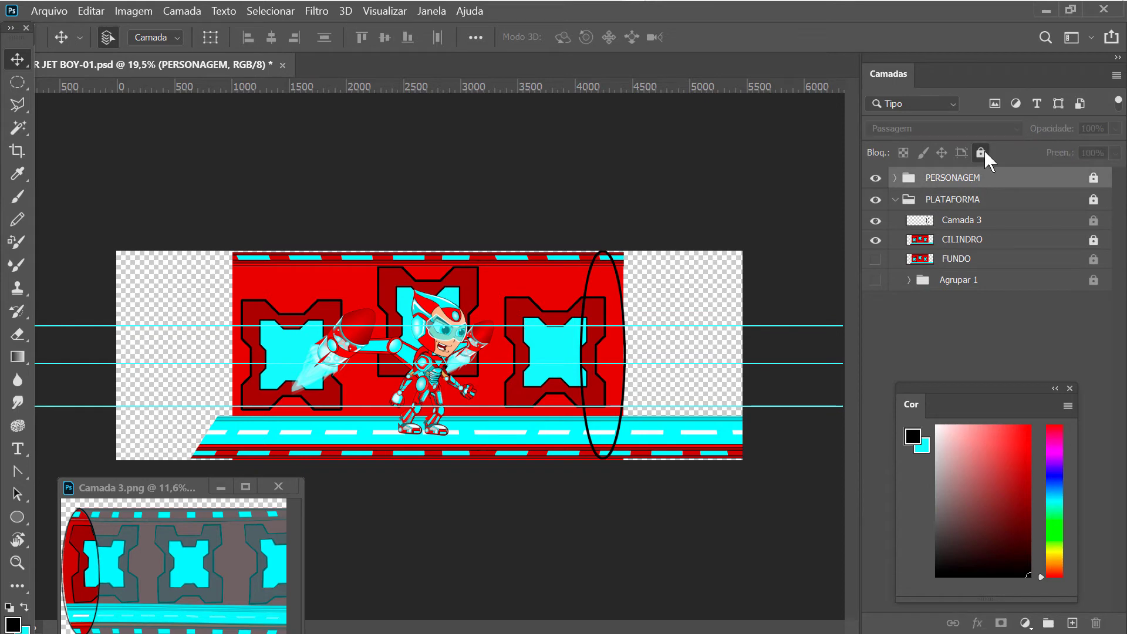
click(962, 223)
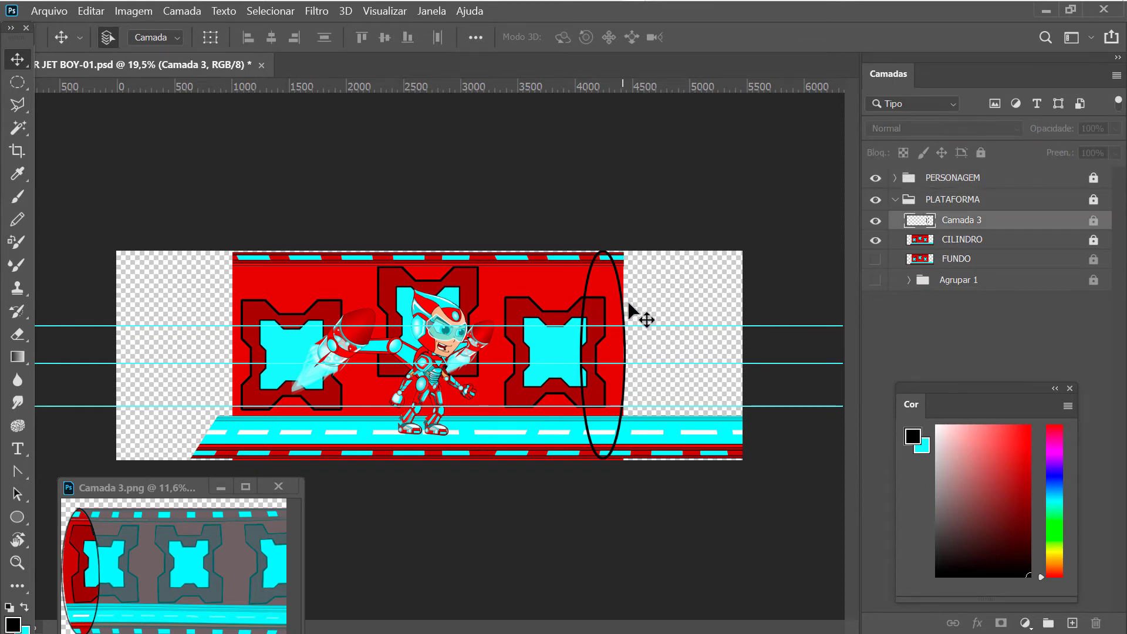
drag(621, 303, 650, 307)
Dismiss the locked-layer errors on Camada 3 and unlock the PLATAFORMA group
click(1092, 220)
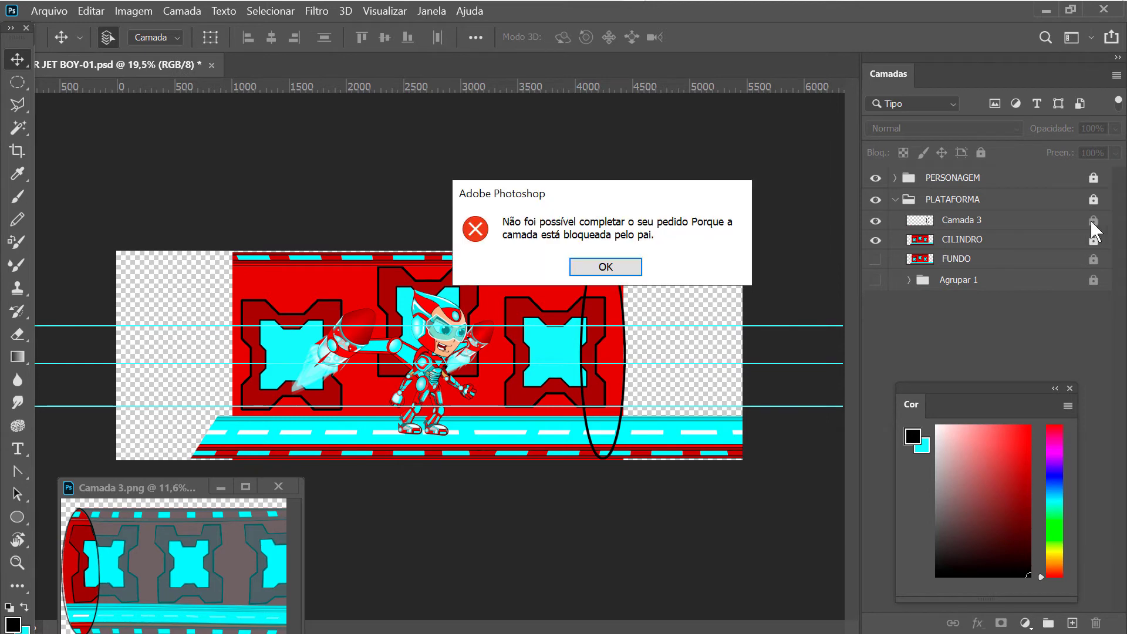
click(630, 271)
click(958, 222)
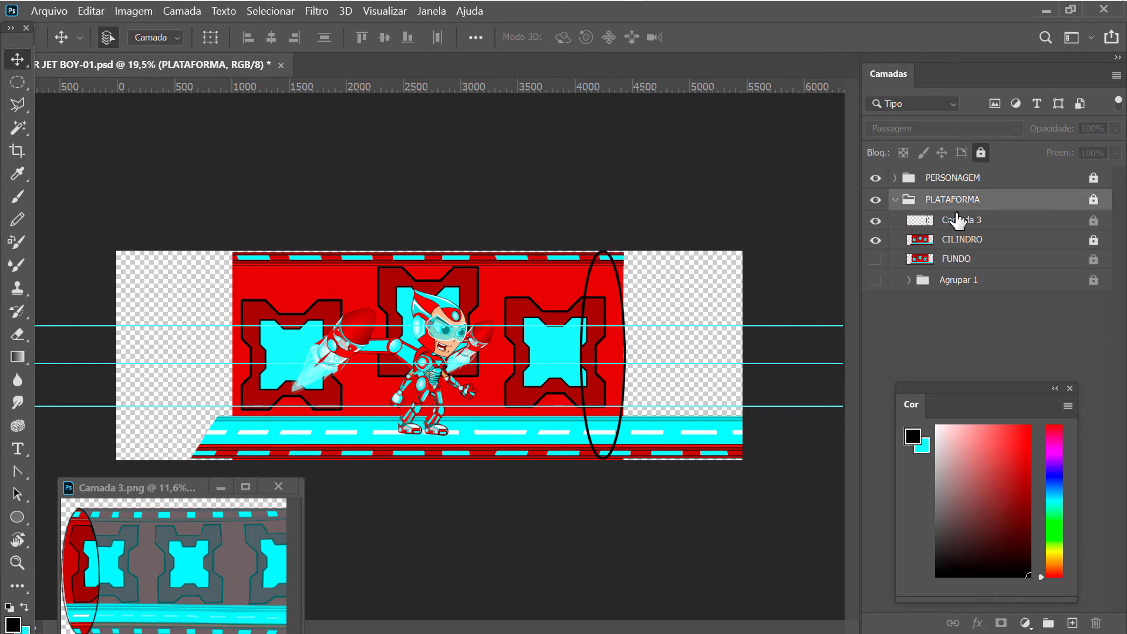
click(967, 225)
click(1092, 221)
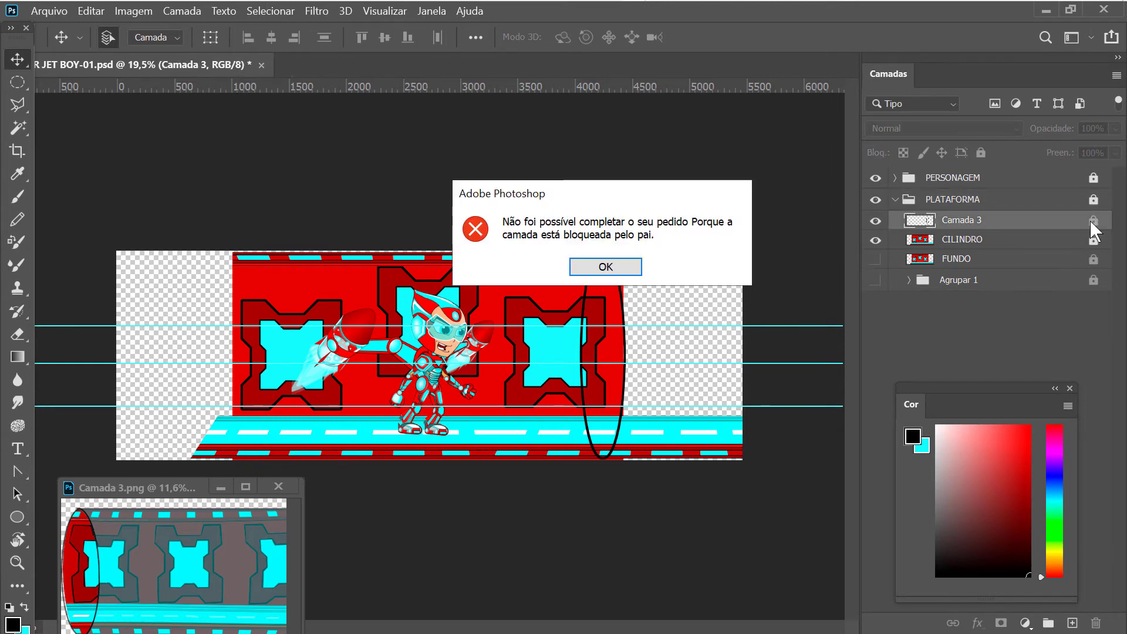
click(613, 265)
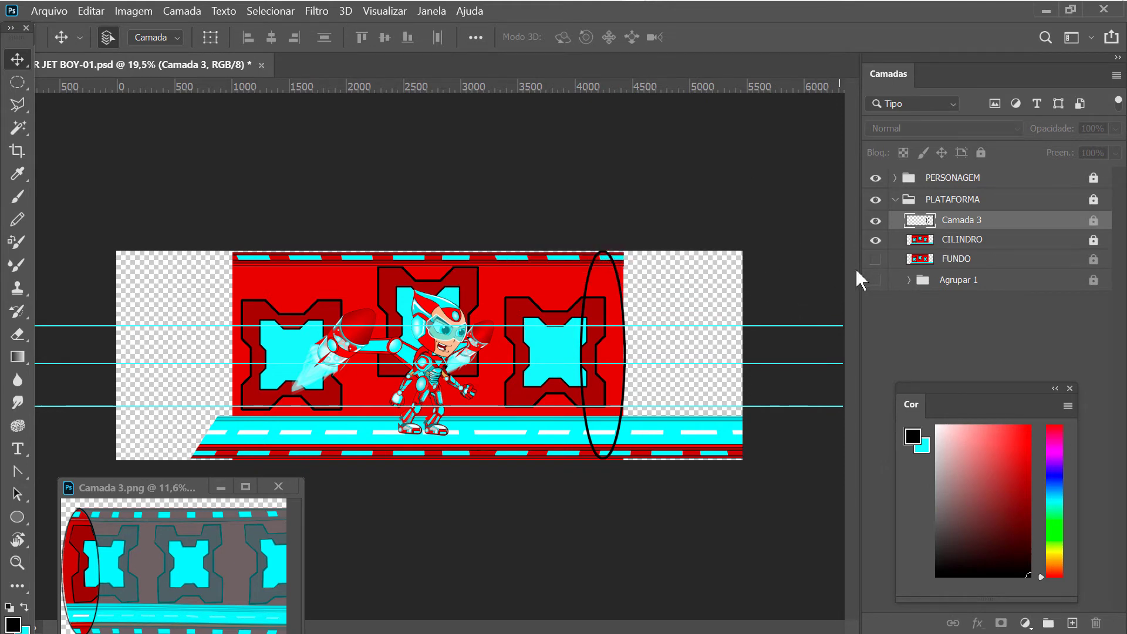
click(1093, 199)
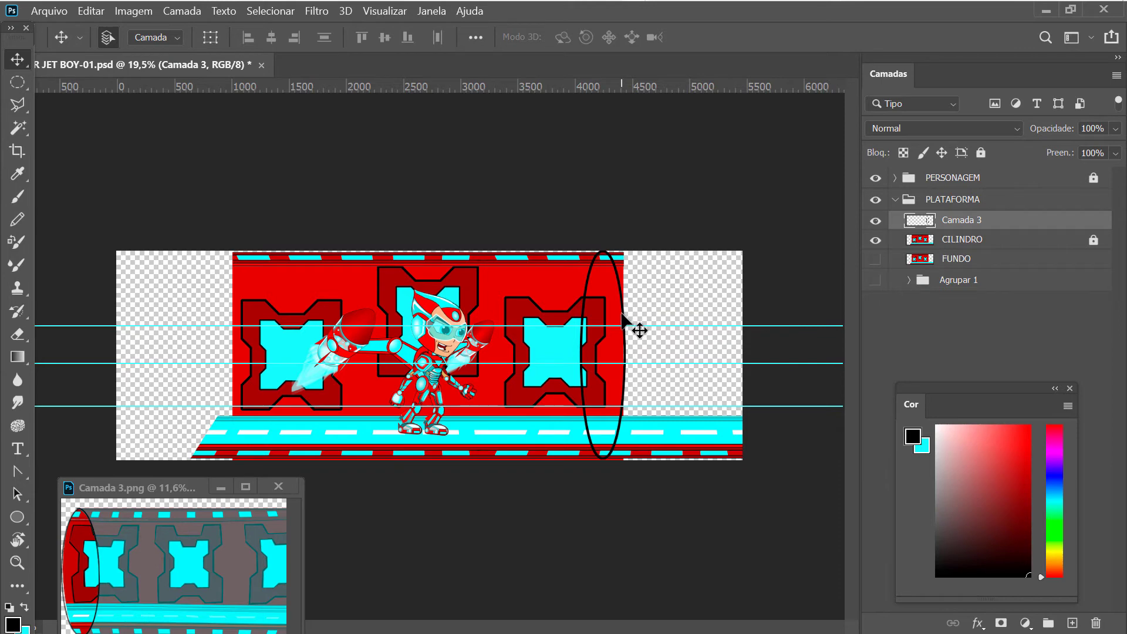
Move the Camada 3 ellipse right onto the red panel's edge, zooming in to nudge it precisely
mouse_move(625, 317)
mouse_down()
mouse_move(660, 313)
mouse_move(648, 319)
mouse_up()
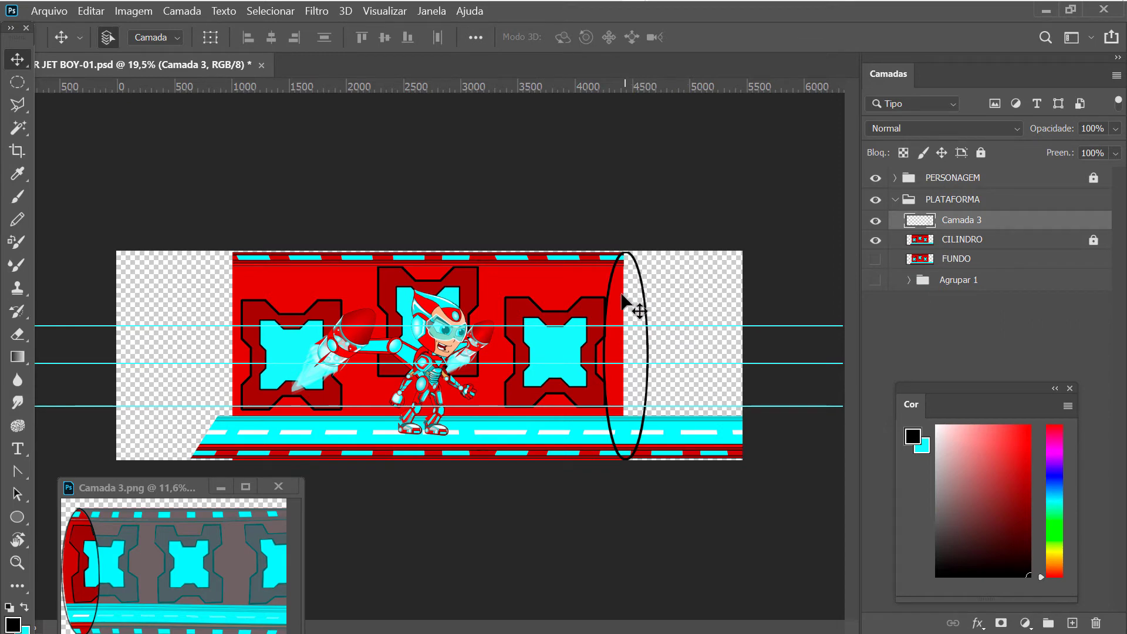
key(z)
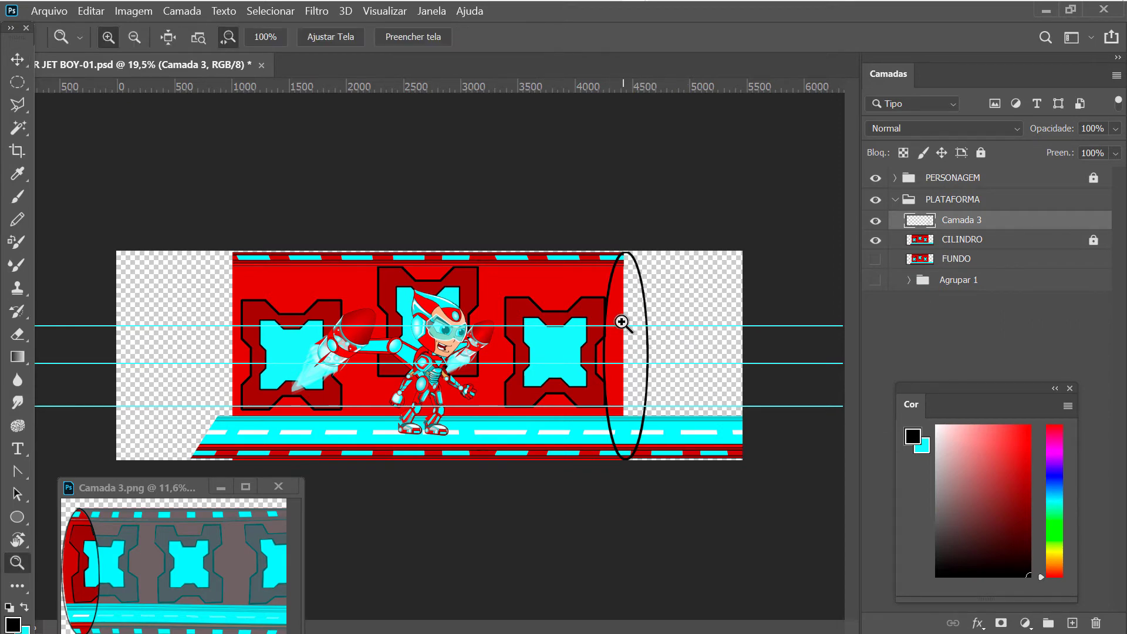
drag(622, 322, 665, 336)
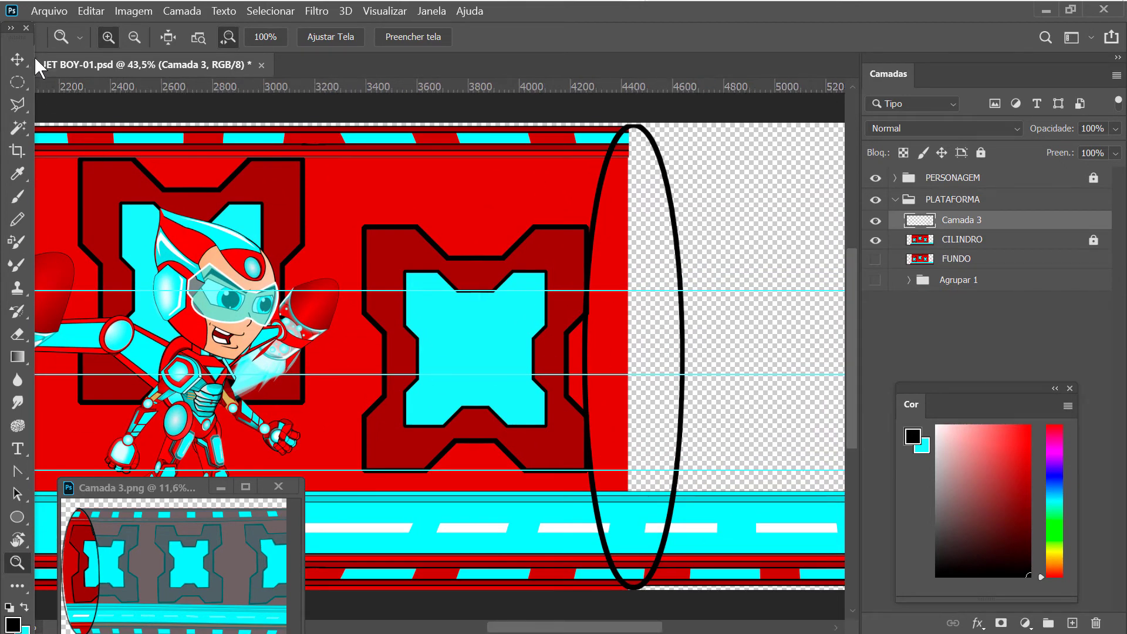
click(17, 59)
drag(681, 268, 674, 270)
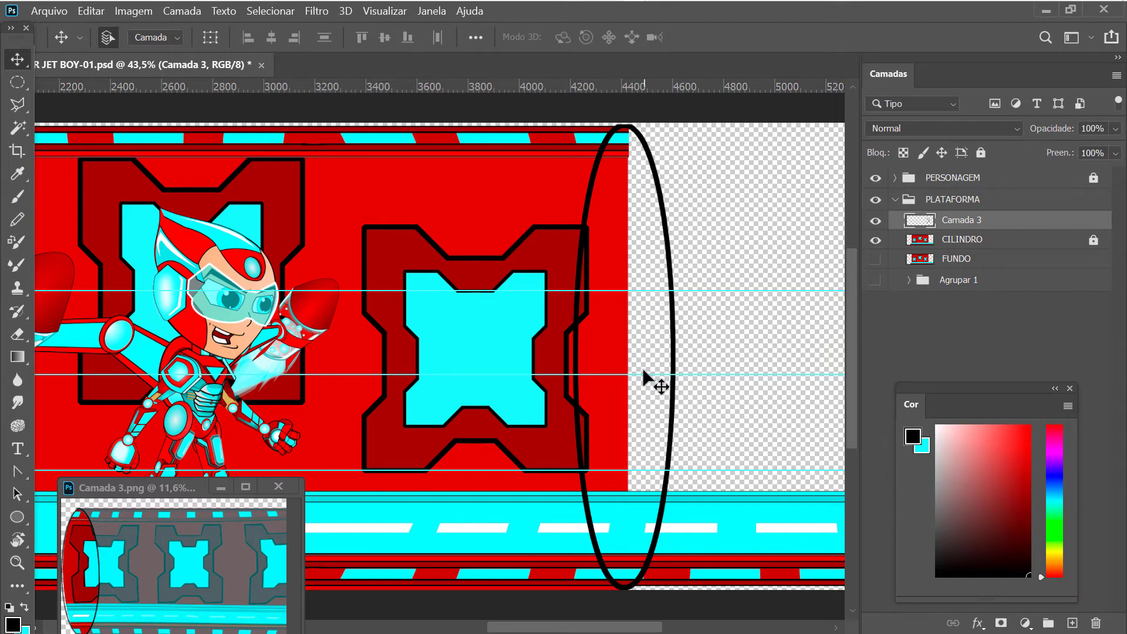
key(z)
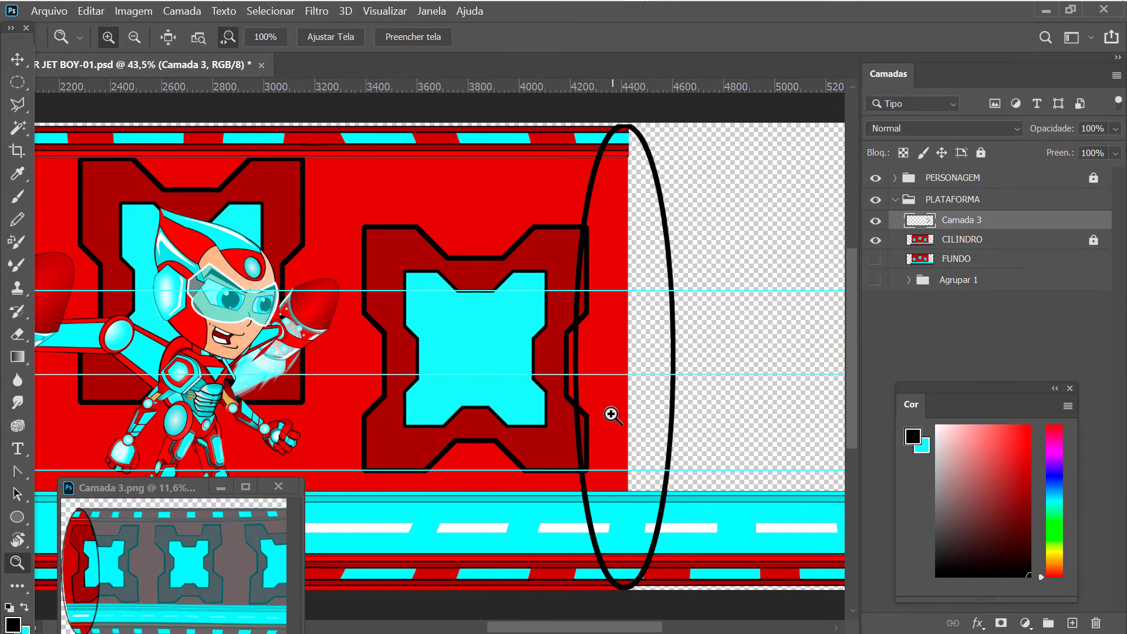
drag(611, 414, 468, 437)
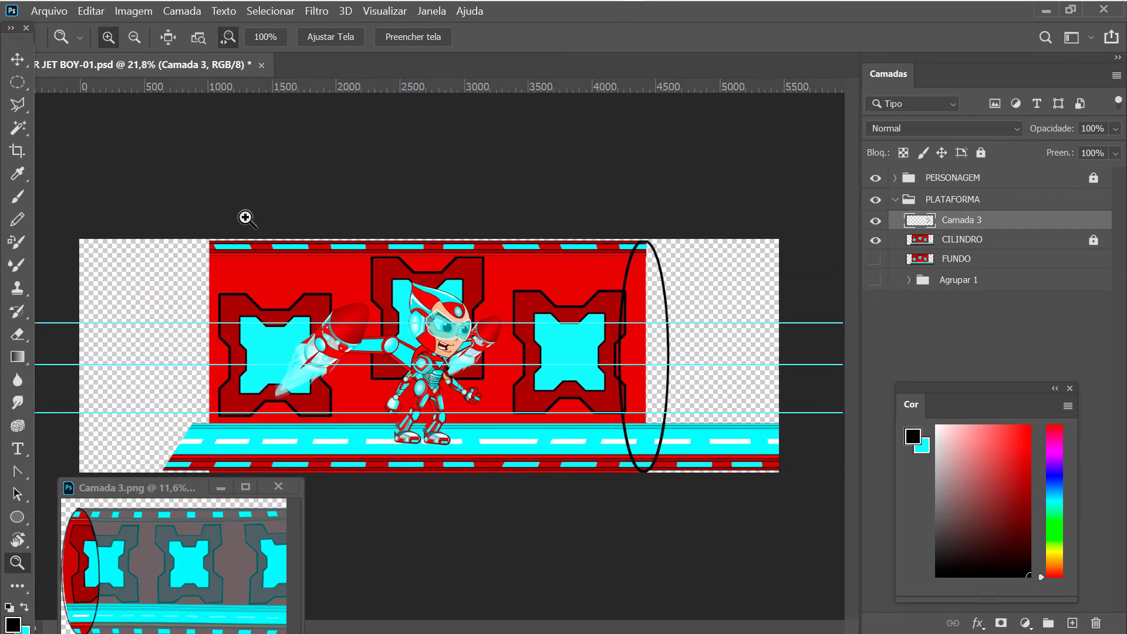
click(17, 59)
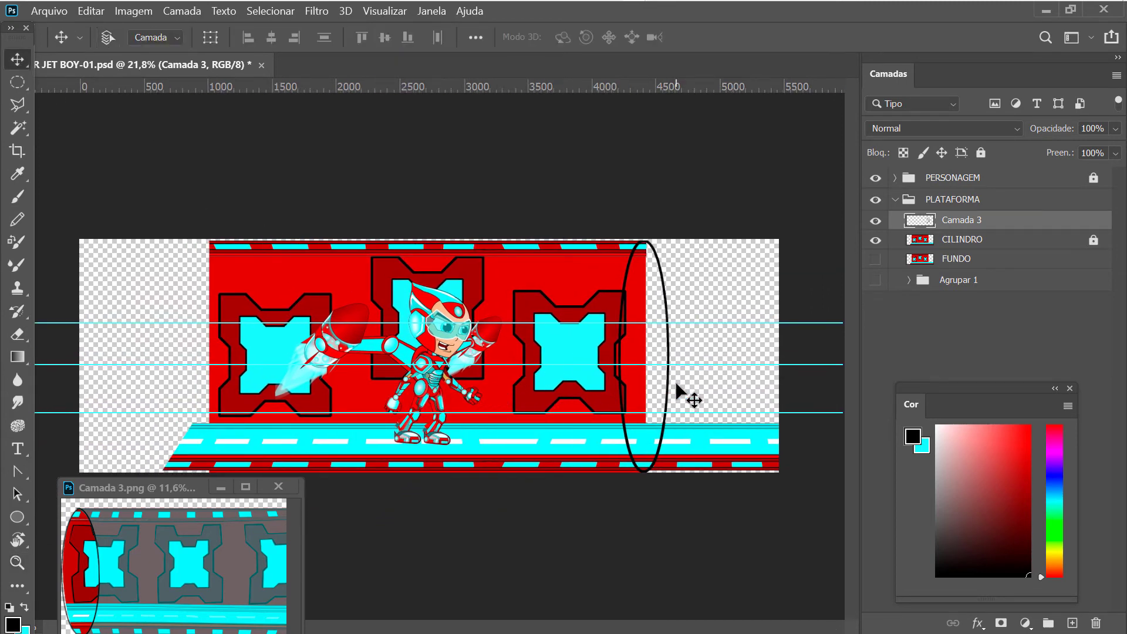
Duplicate the Camada 3 ellipse and position the copy level with the right ring at the panel's left edge
key(ctrl+j)
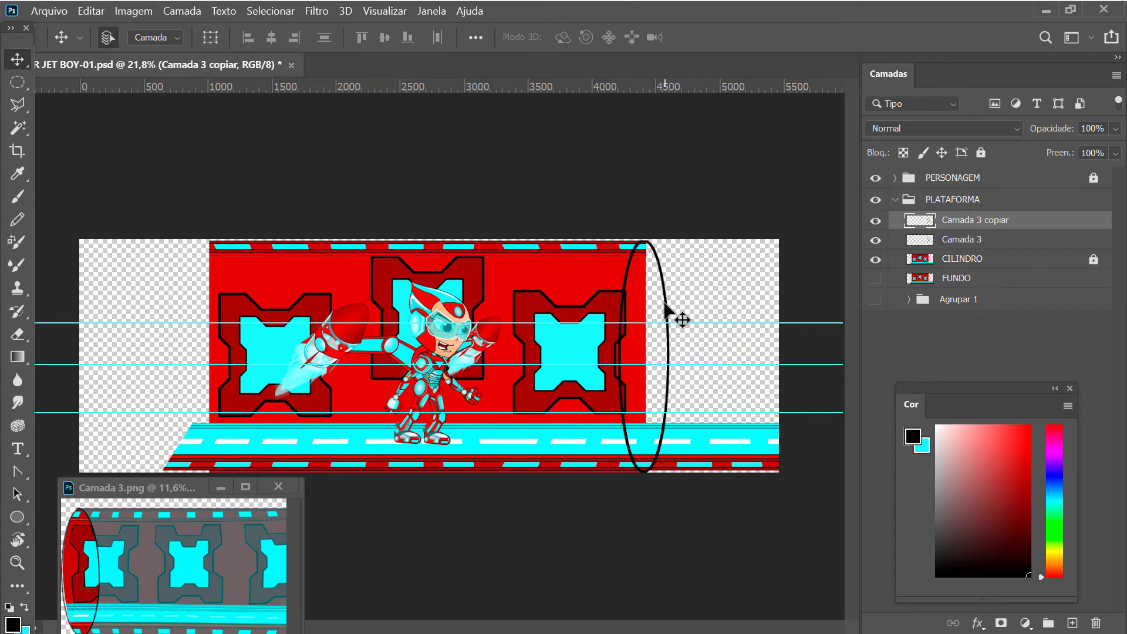
drag(668, 304, 238, 304)
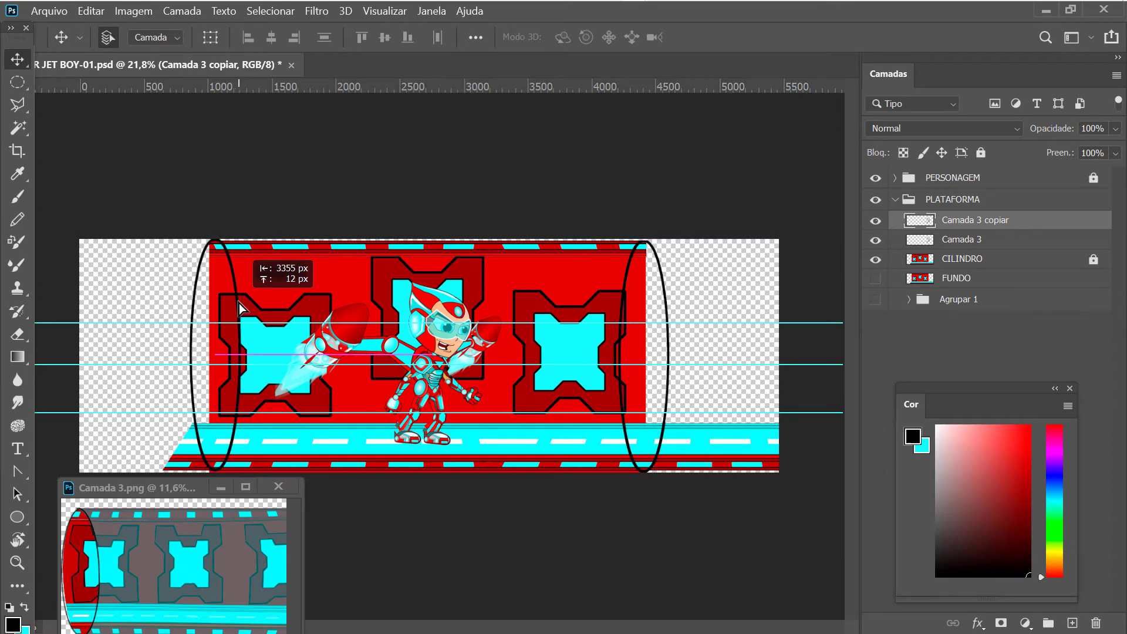
drag(238, 305, 239, 304)
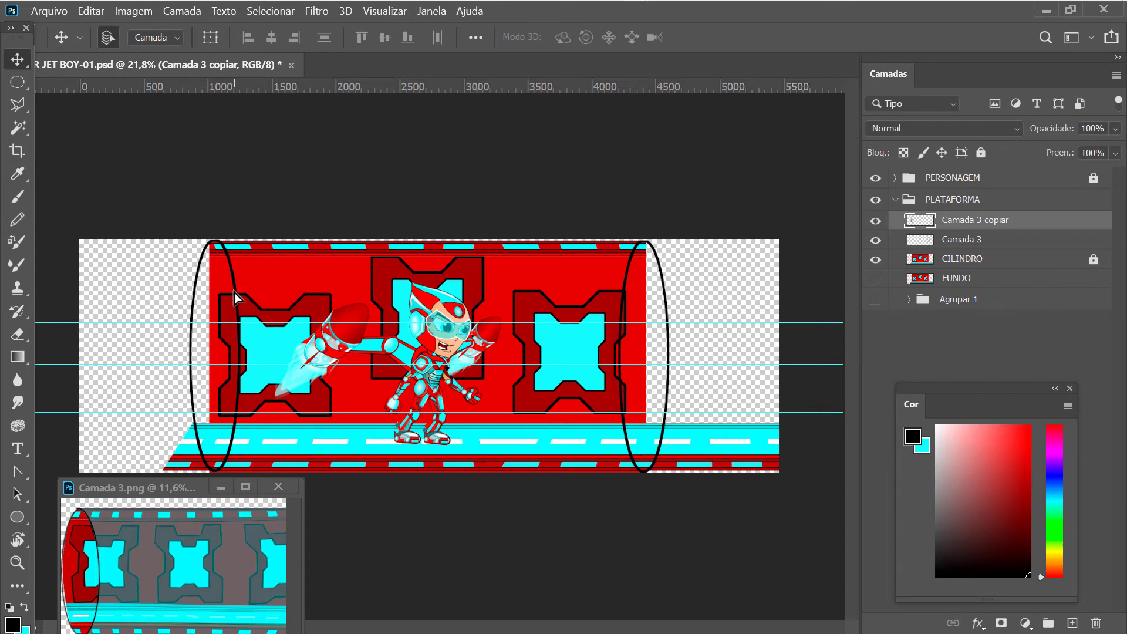
drag(234, 296, 231, 288)
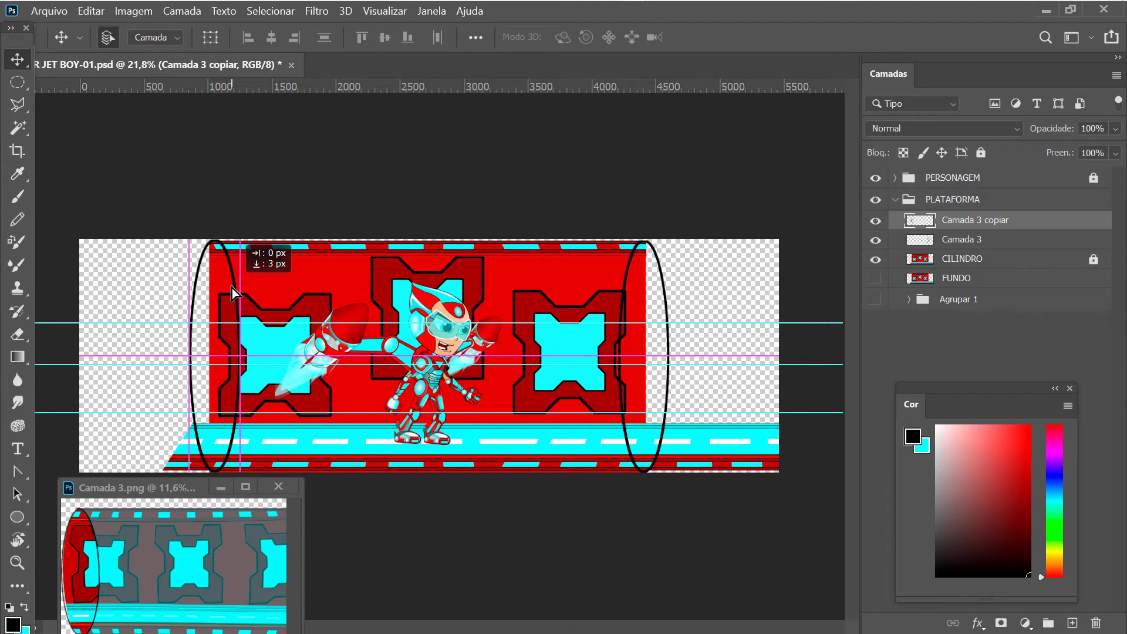
drag(231, 288, 231, 288)
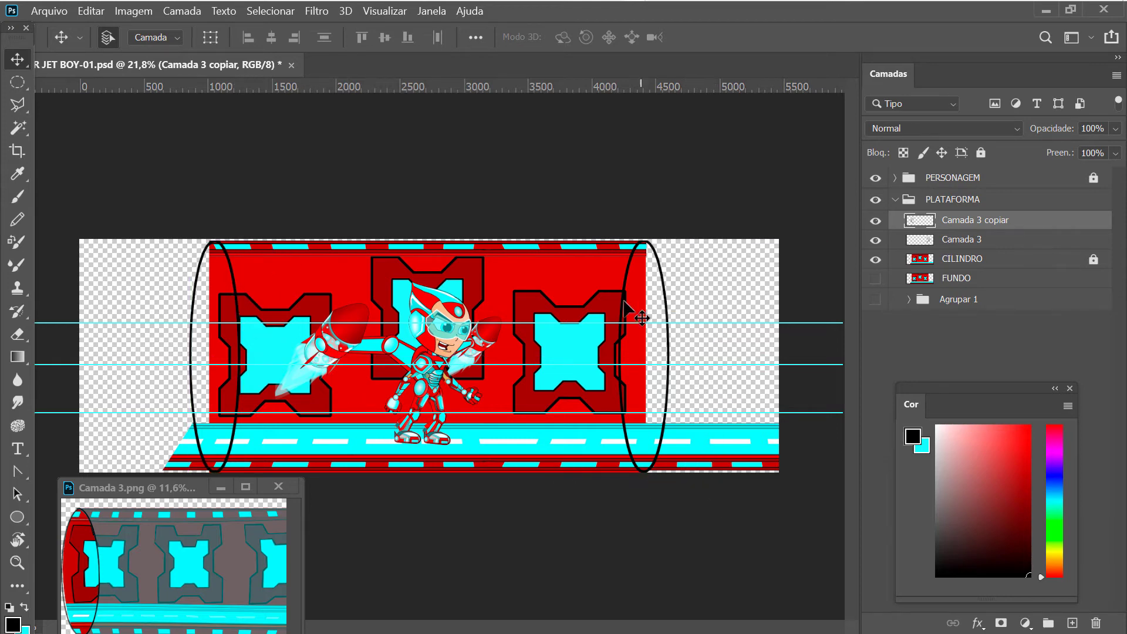
Zoom in on the right-hand ring, then back out to check the whole tube
key(z)
key(ctrl+minus)
mouse_move(684, 446)
mouse_down()
mouse_move(731, 463)
mouse_move(722, 485)
mouse_up()
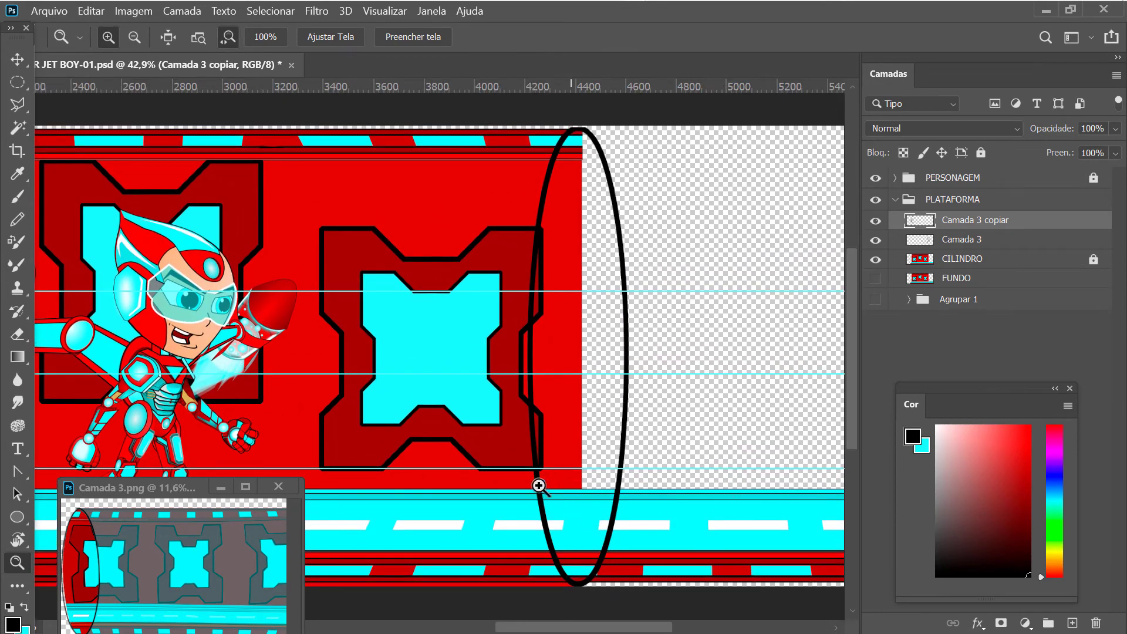
drag(455, 496, 432, 471)
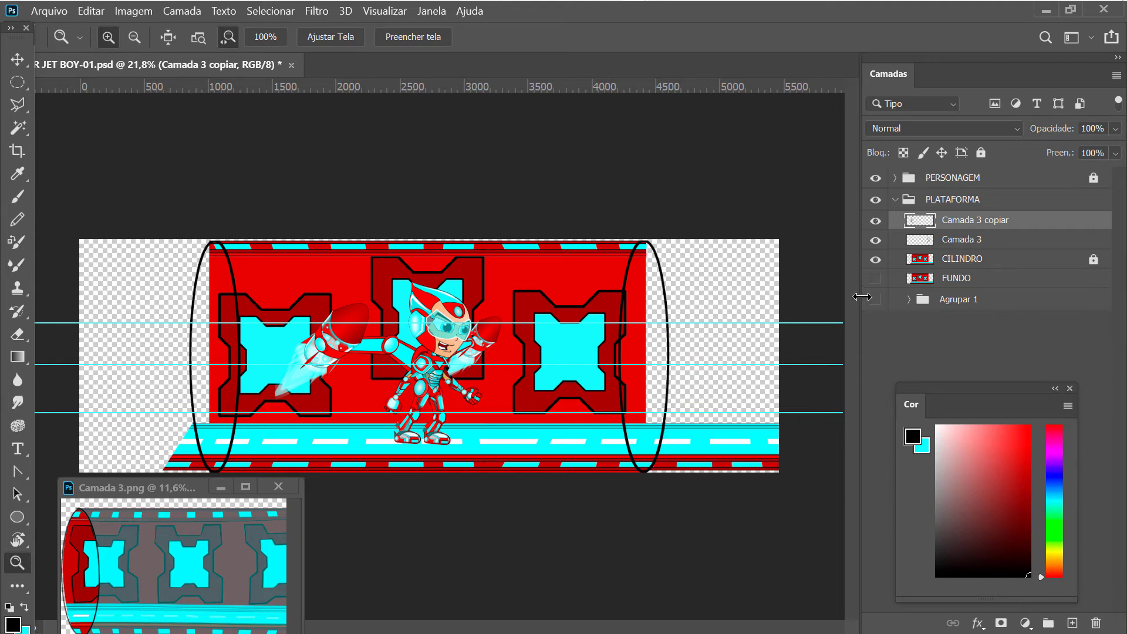
Show the CILINDRO layer and make it the layer being edited
click(875, 260)
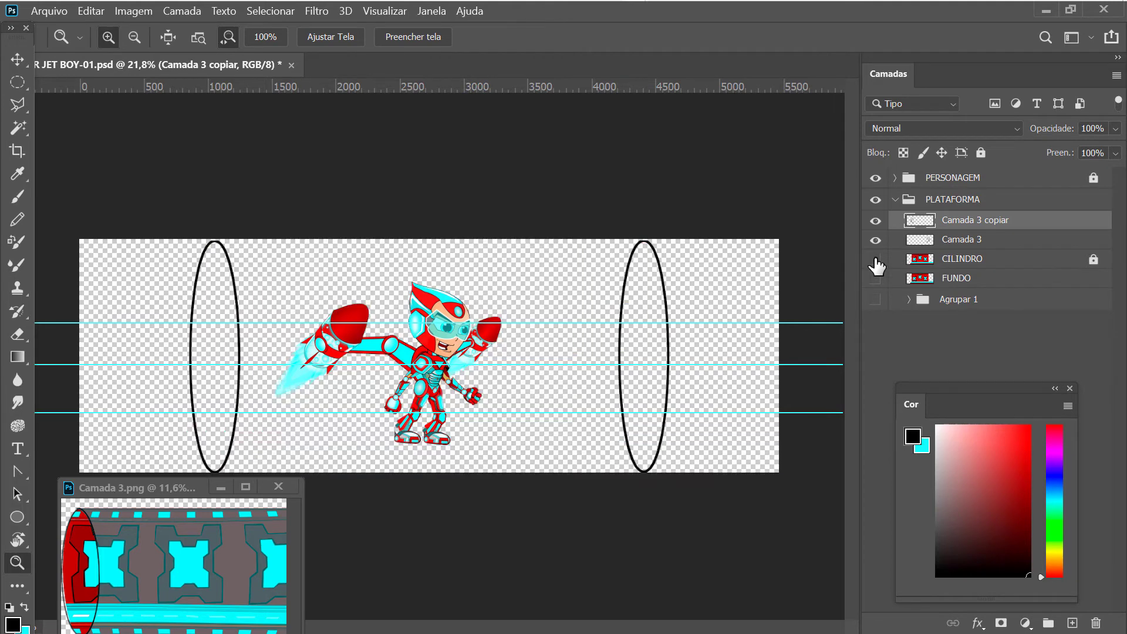
click(876, 260)
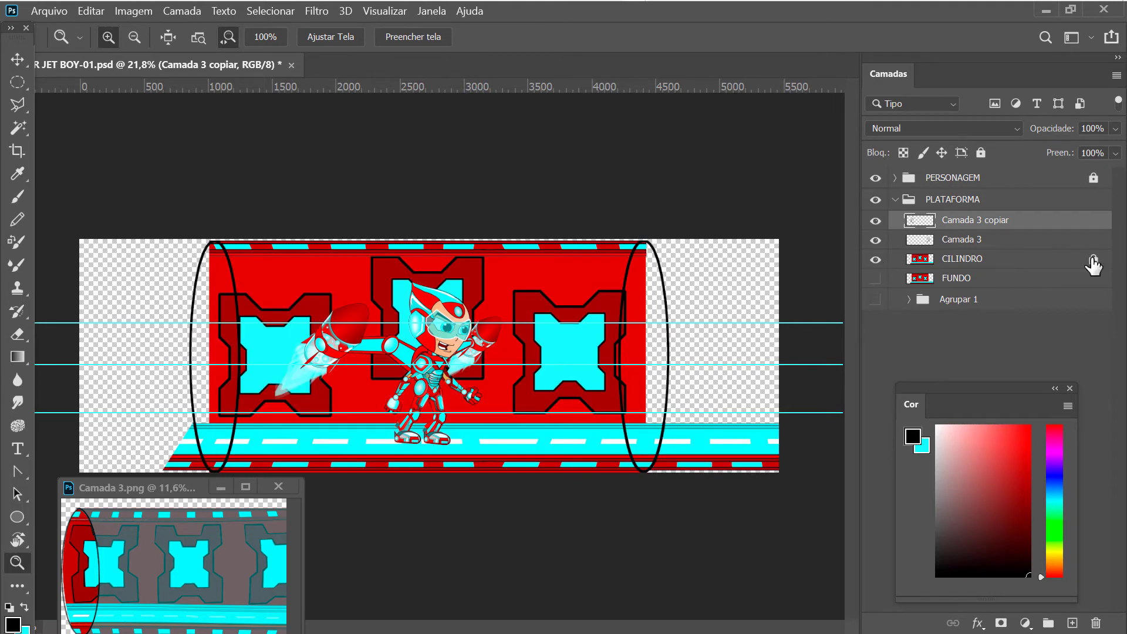
click(954, 261)
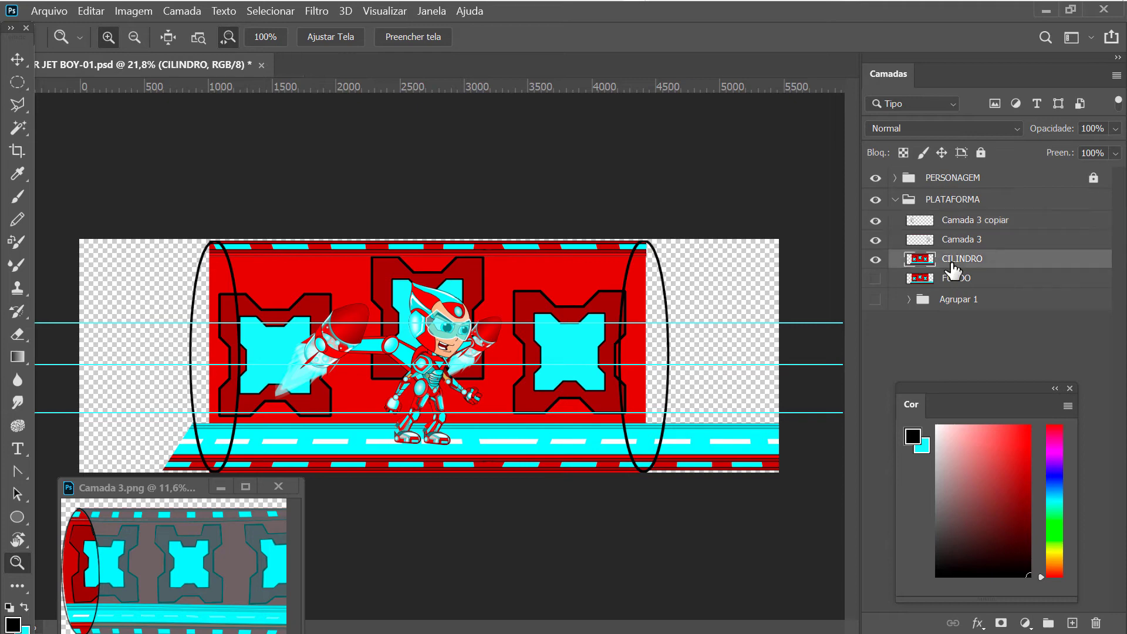
click(876, 260)
Zoom into the right end and erase the red spilling past the right ring
click(18, 334)
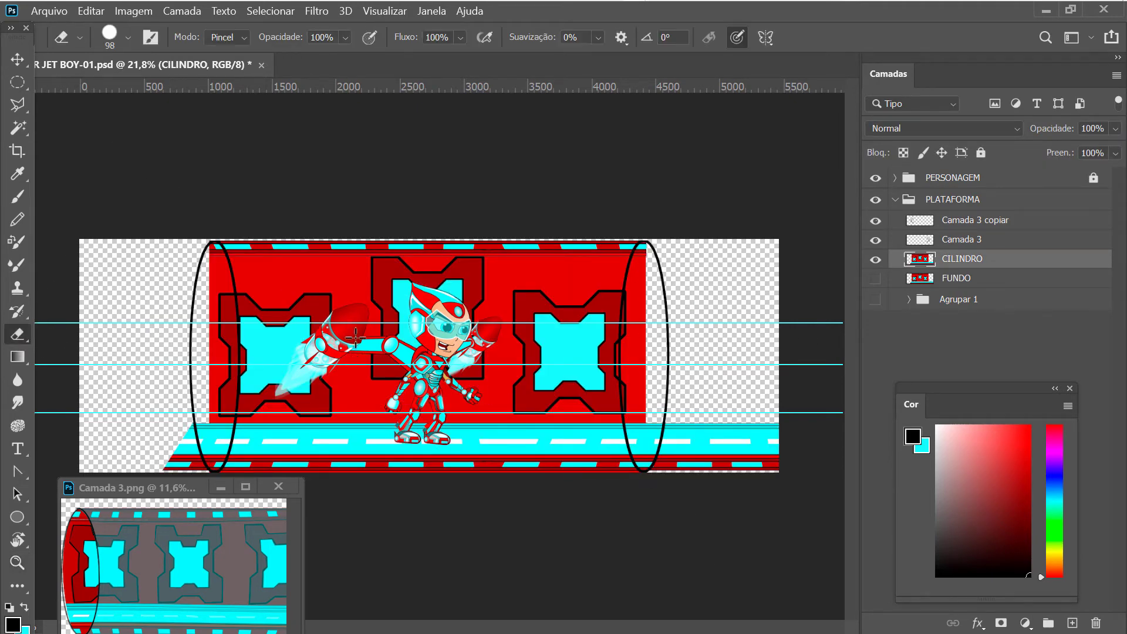
key(z)
drag(687, 364, 684, 360)
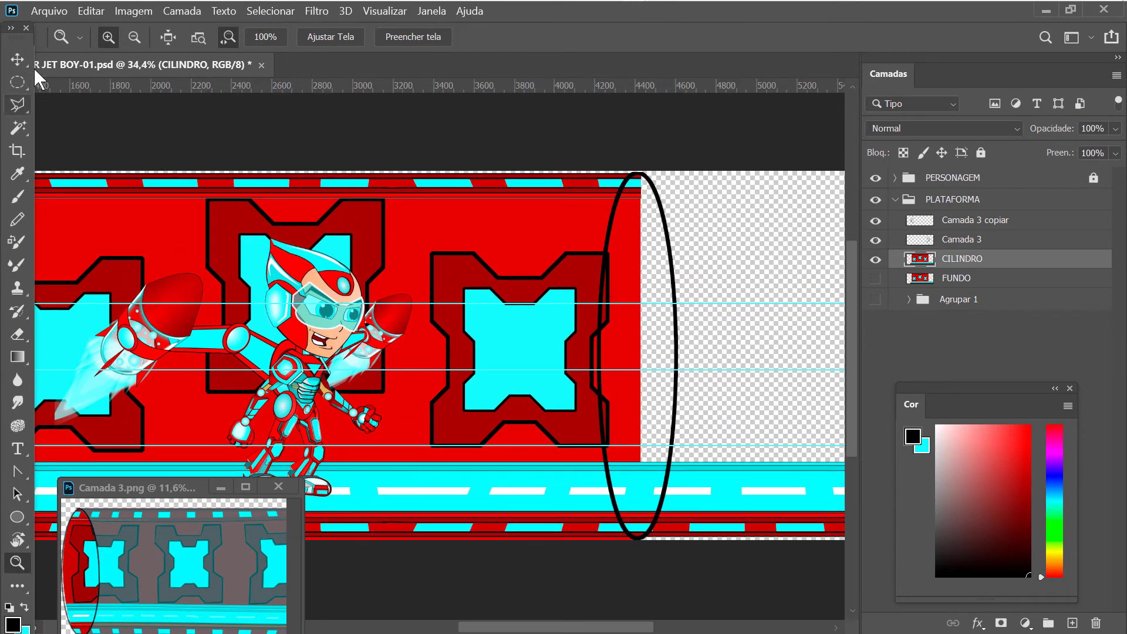
click(17, 334)
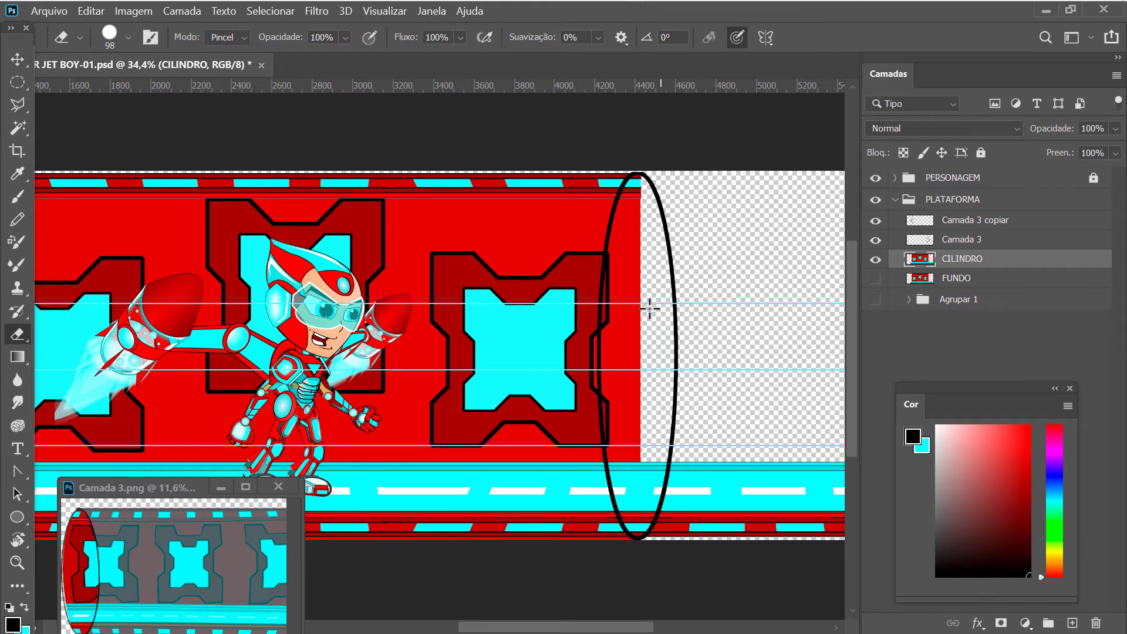
mouse_move(635, 275)
mouse_down()
mouse_move(629, 384)
mouse_move(651, 472)
mouse_up()
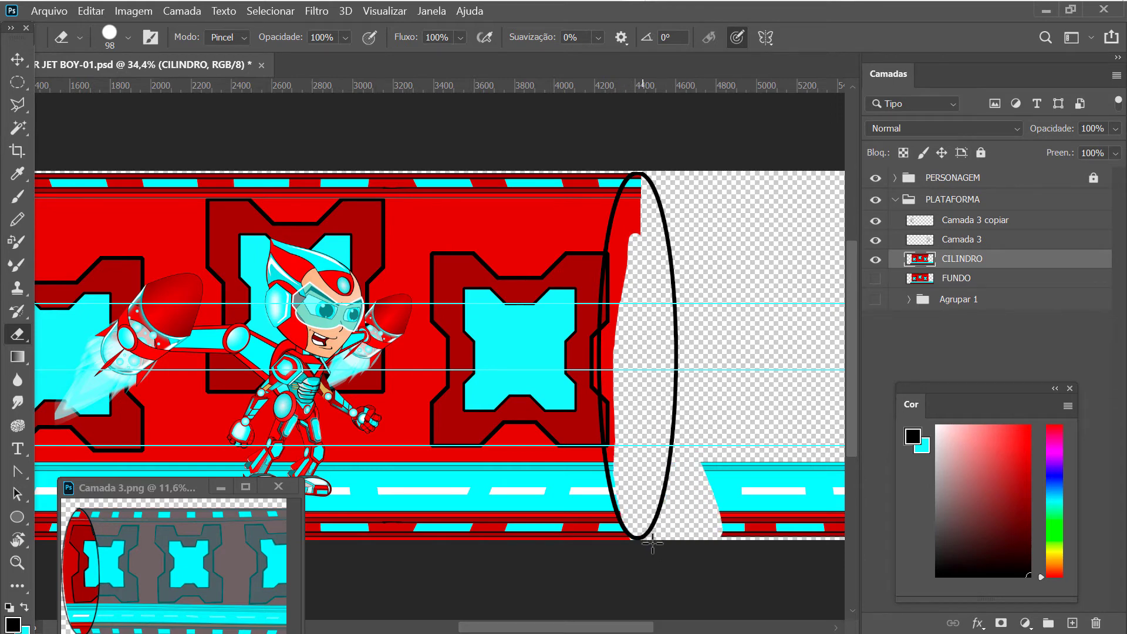
drag(621, 382, 626, 481)
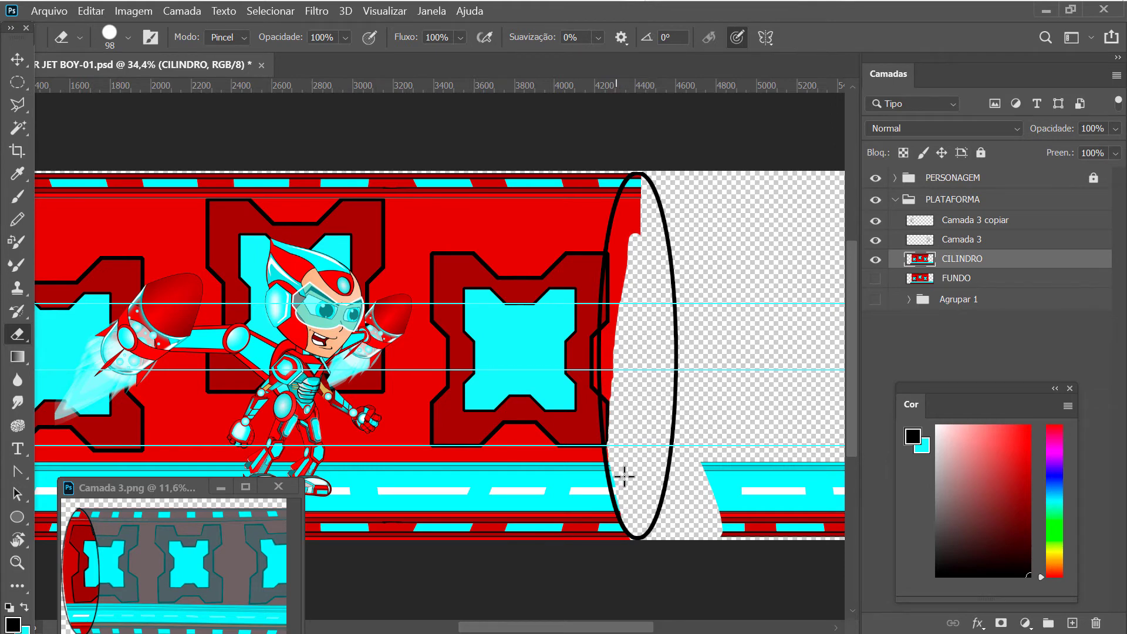
mouse_move(621, 461)
mouse_down()
mouse_move(640, 198)
mouse_move(622, 248)
mouse_move(640, 182)
mouse_move(619, 266)
mouse_move(634, 186)
mouse_move(615, 230)
mouse_move(617, 251)
mouse_move(632, 239)
mouse_move(611, 266)
mouse_move(609, 327)
mouse_up()
drag(607, 372, 616, 496)
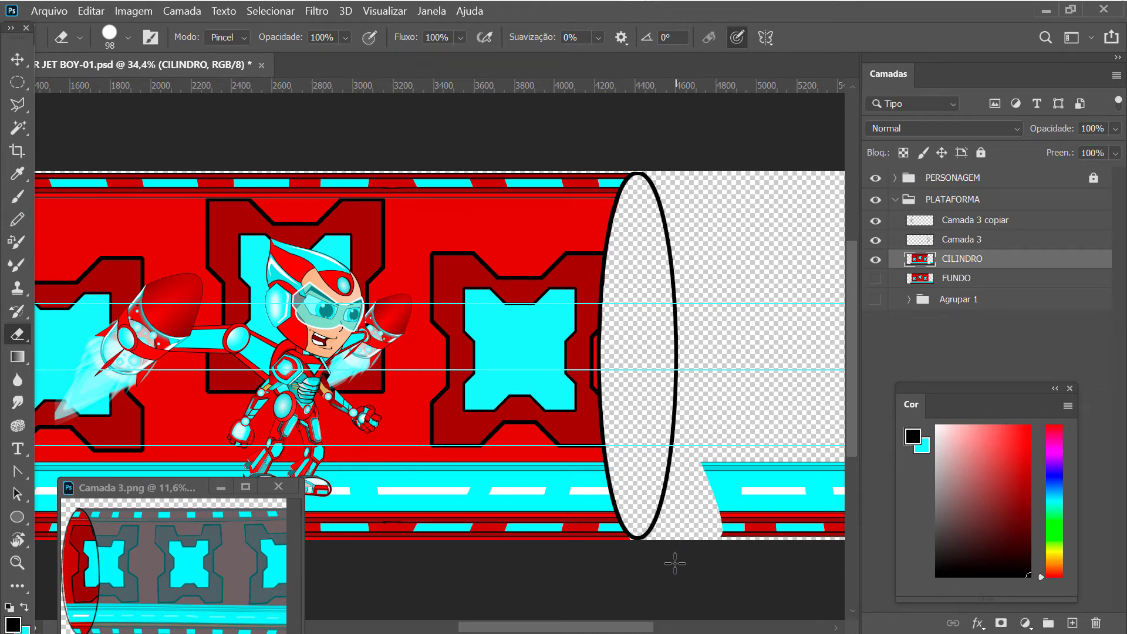
Trim the platform piece beyond the right ring, then make Camada 3 copiar active
mouse_move(694, 443)
mouse_down()
mouse_move(737, 515)
mouse_move(762, 477)
mouse_move(762, 516)
mouse_move(792, 529)
mouse_move(804, 516)
mouse_move(821, 532)
mouse_move(814, 442)
mouse_move(837, 467)
mouse_up()
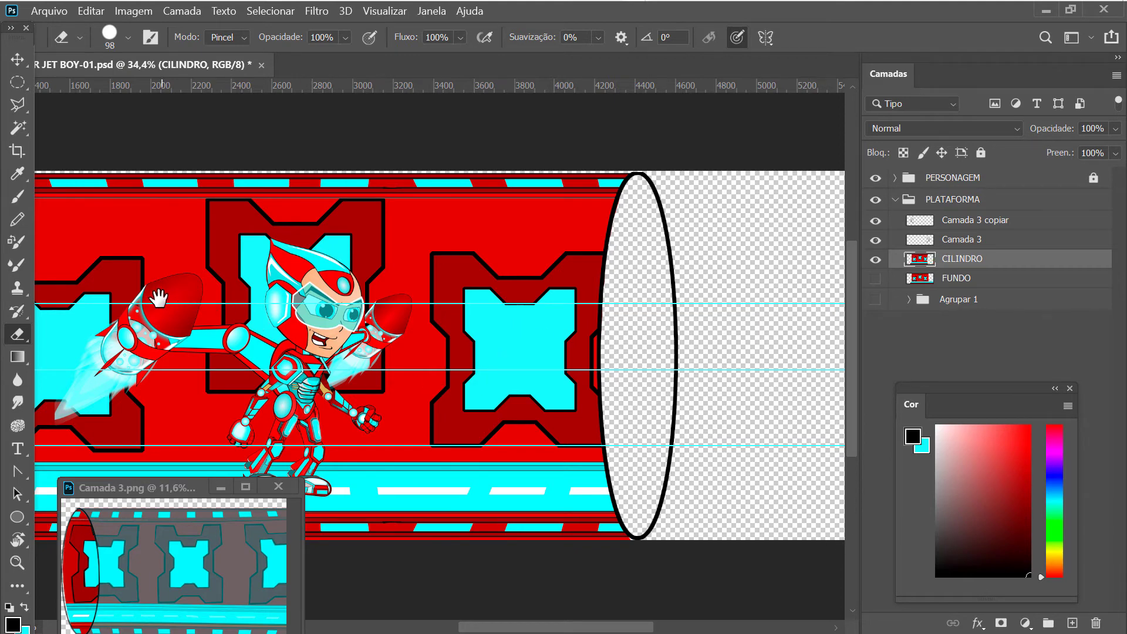
mouse_move(151, 302)
mouse_down()
mouse_move(282, 314)
mouse_move(570, 275)
mouse_up()
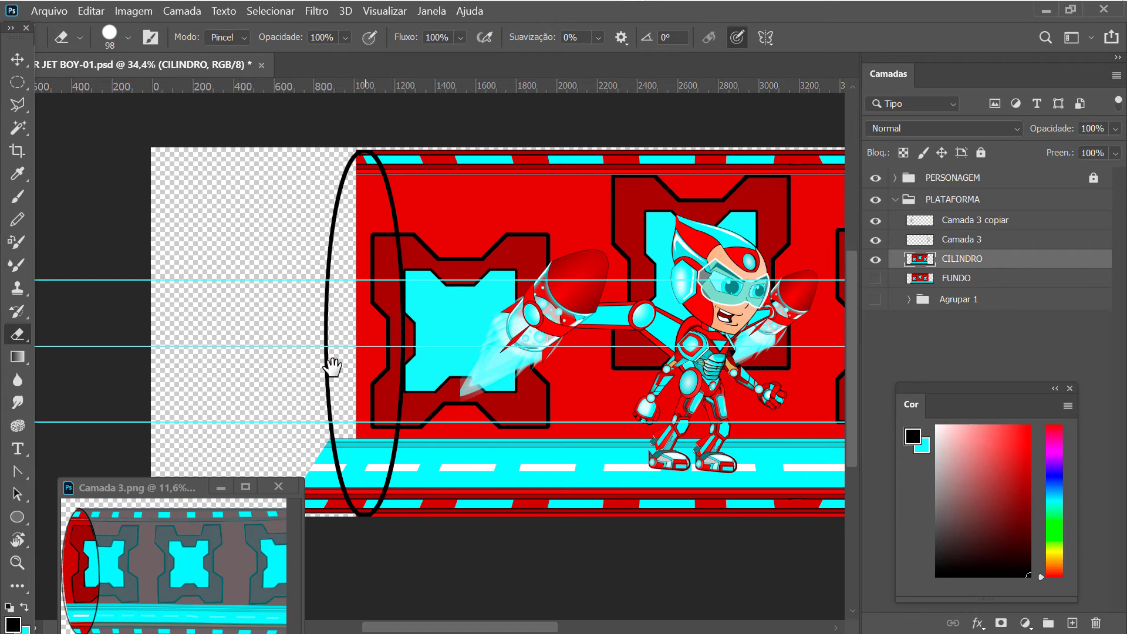
drag(334, 352, 382, 345)
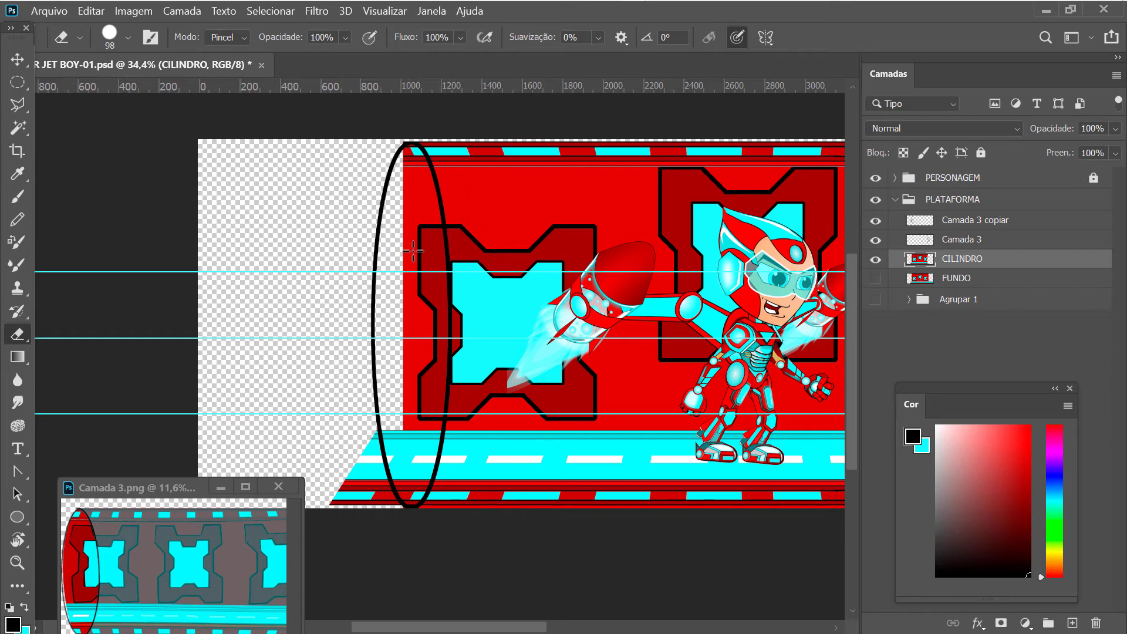
click(875, 220)
click(957, 226)
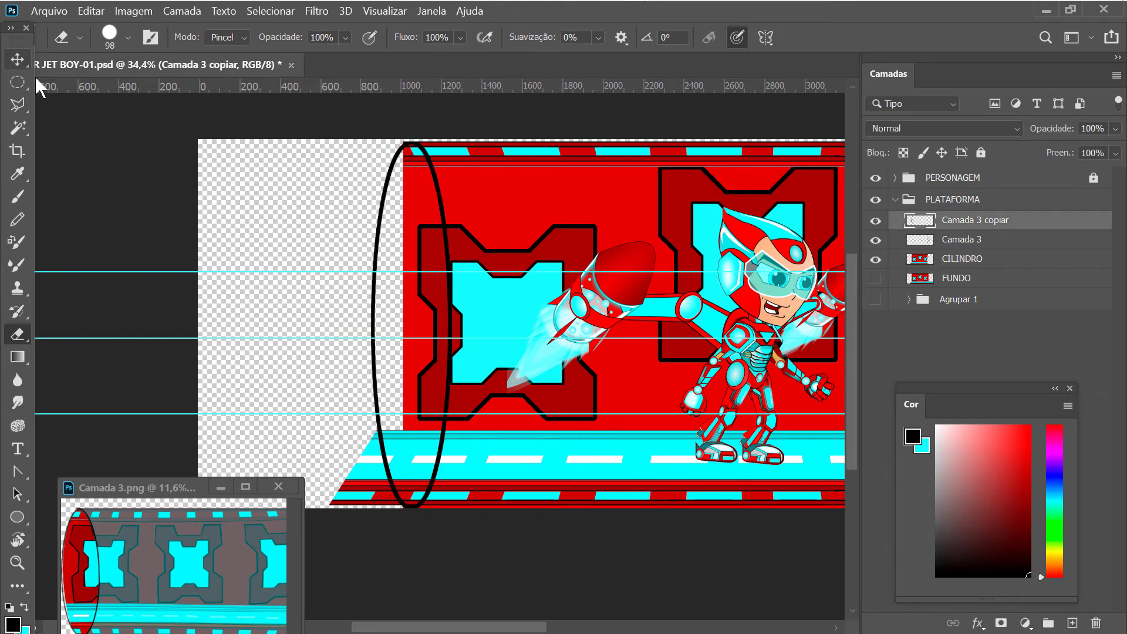
Move the Camada 3 copiar left ring slightly right onto the cylinder's left end
click(17, 59)
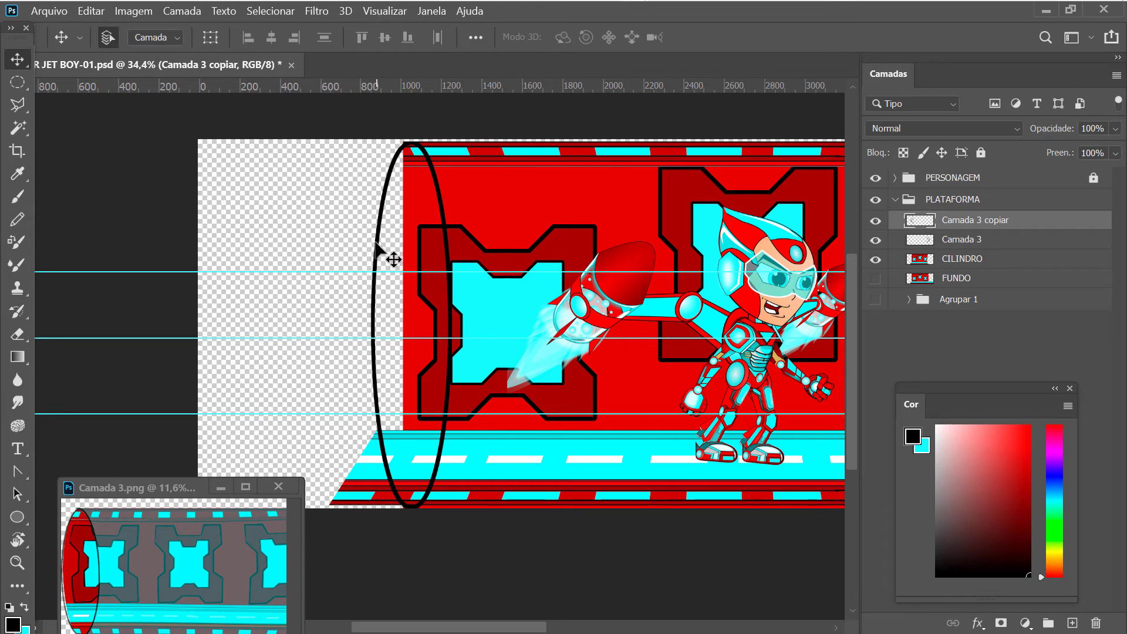
drag(376, 242, 387, 241)
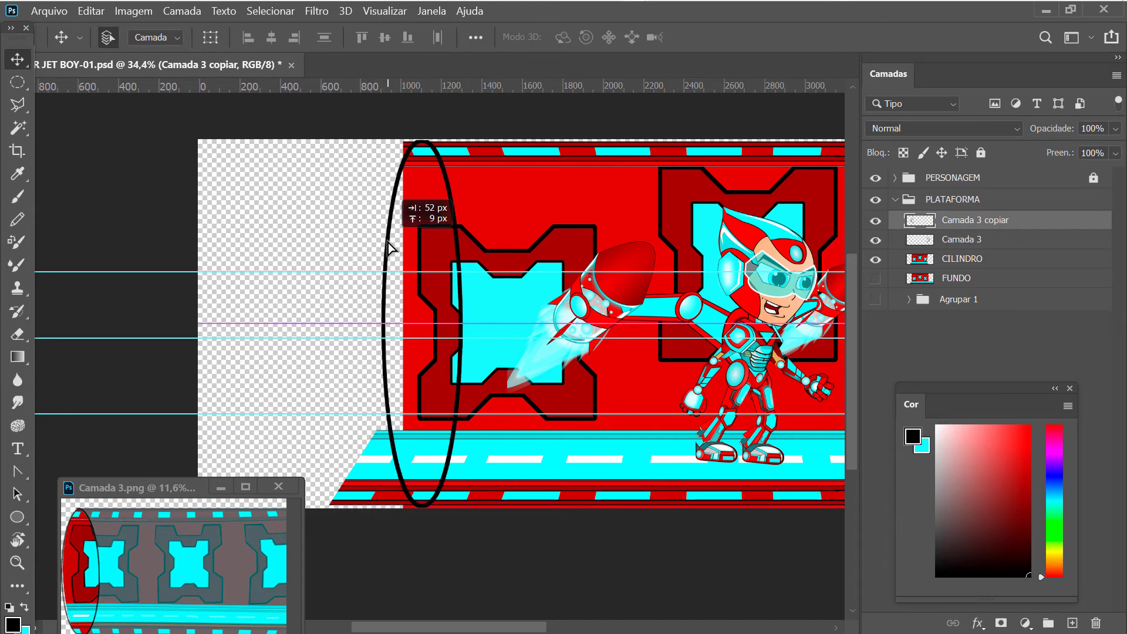
drag(388, 247, 391, 247)
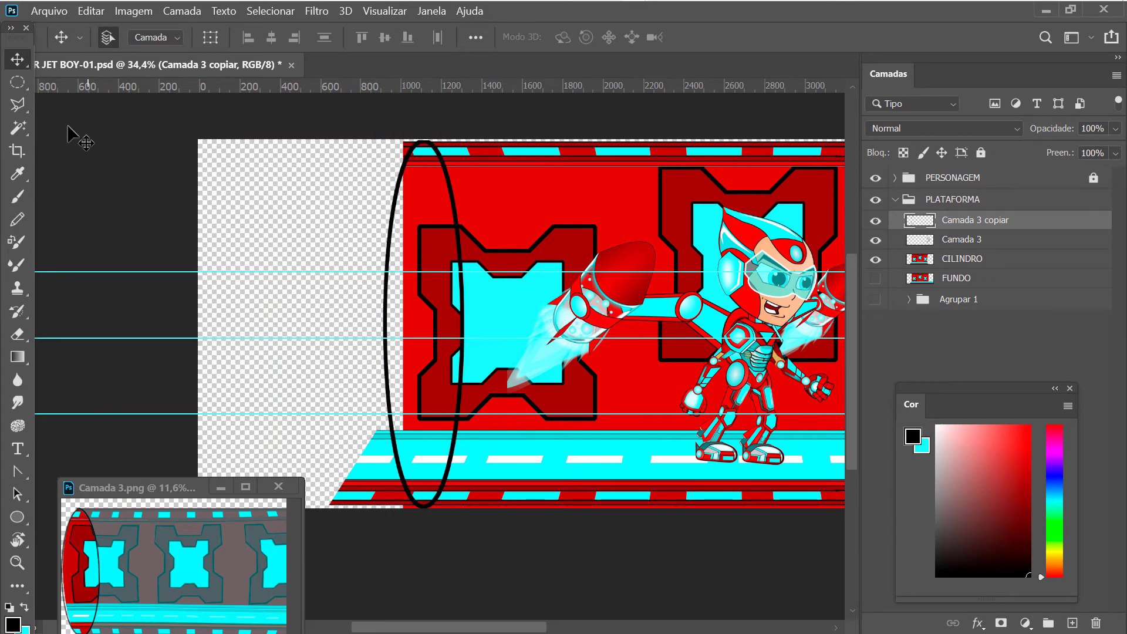
click(17, 333)
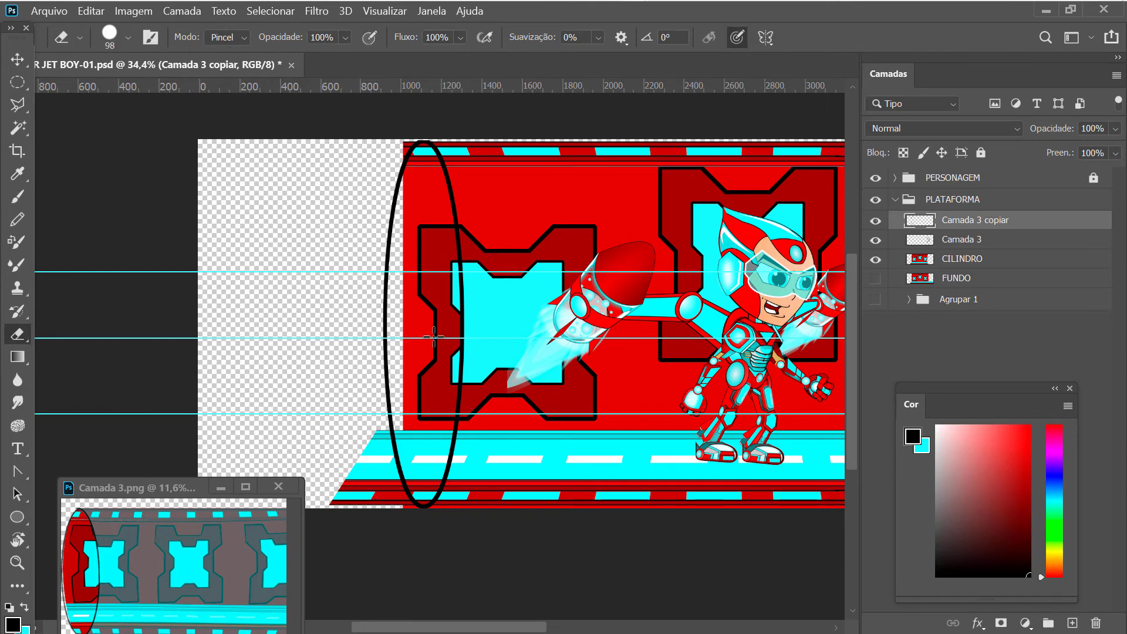
click(17, 196)
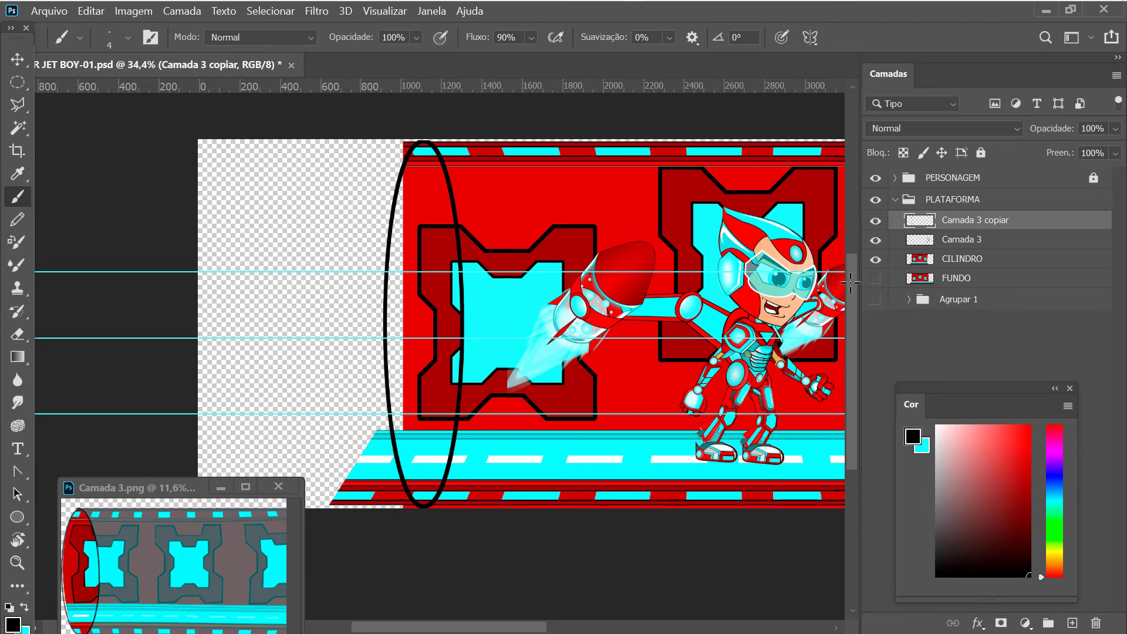
Add a new layer above Camada 3 with cylinder red, a 34 px brush and pressure opacity
key(alt+bracketleft)
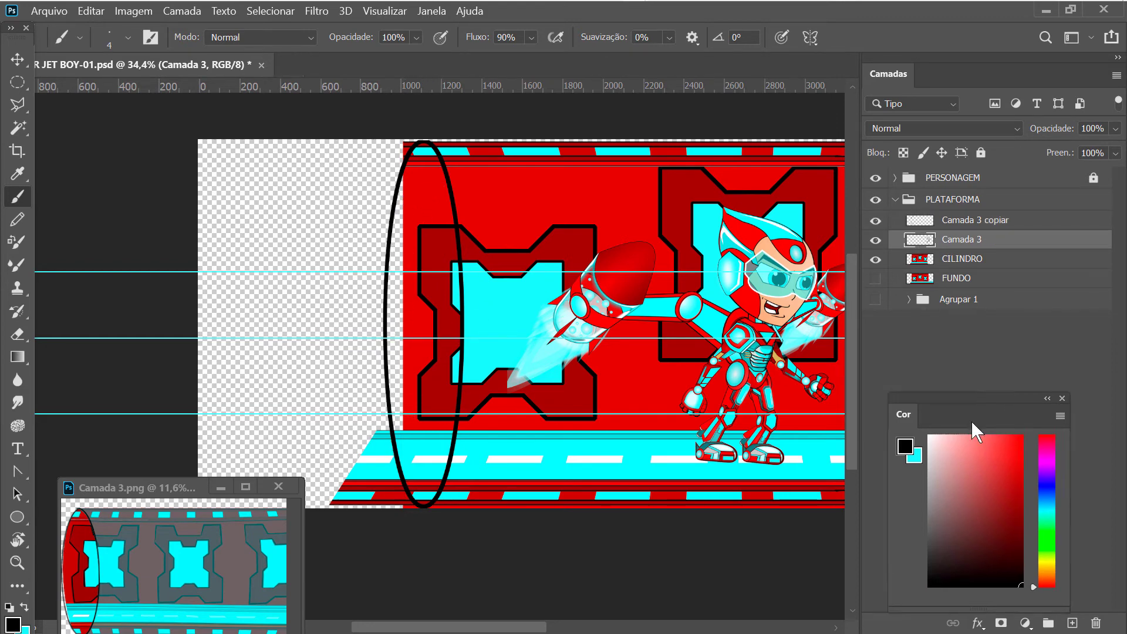
drag(1005, 401, 821, 459)
key(ctrl+shift+alt+n)
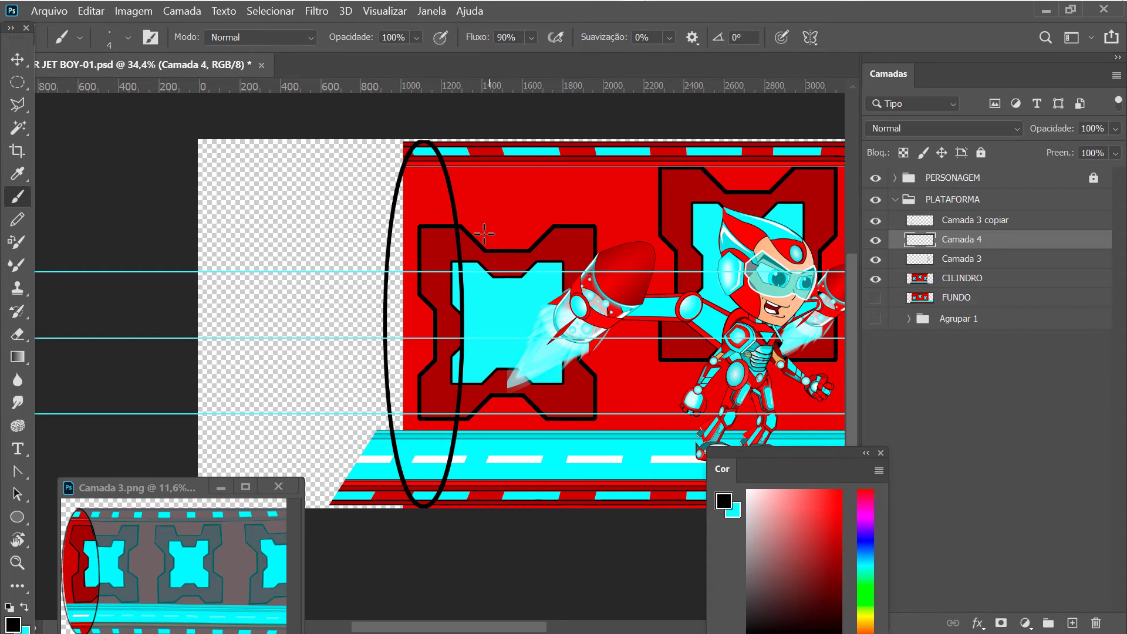
alt+click(496, 211)
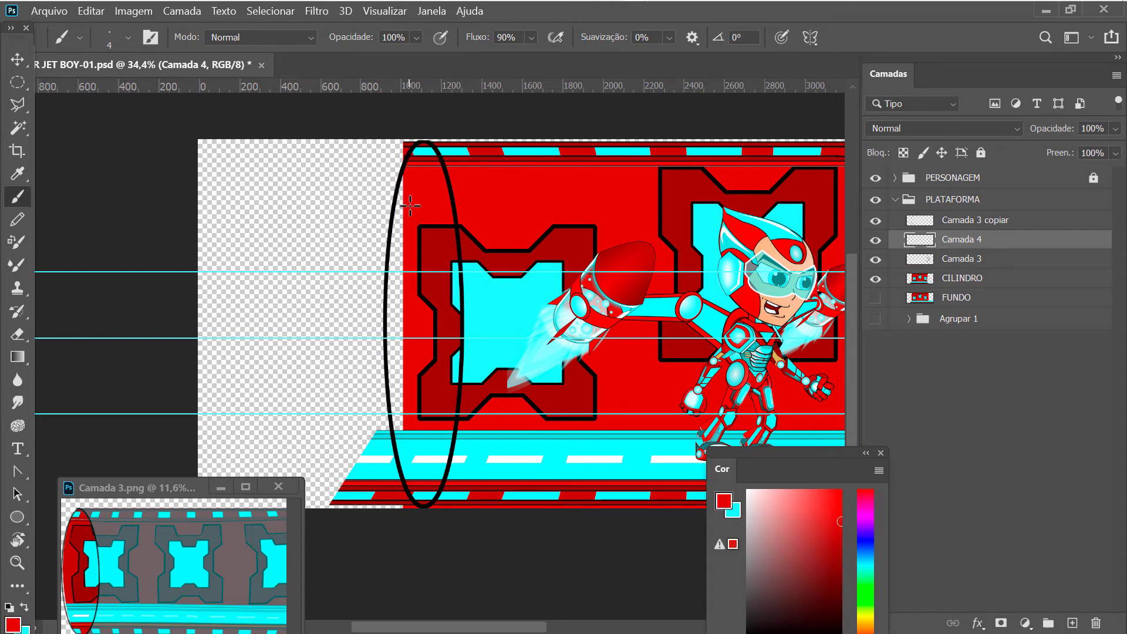
drag(400, 232, 402, 274)
right_click(404, 239)
drag(490, 282, 509, 283)
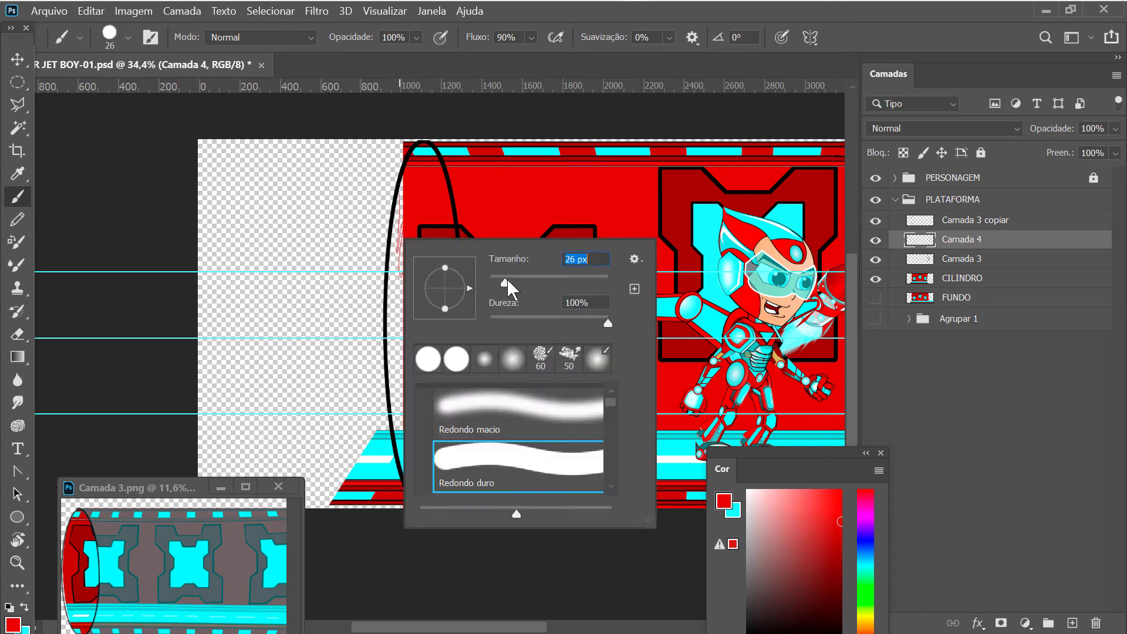
click(420, 197)
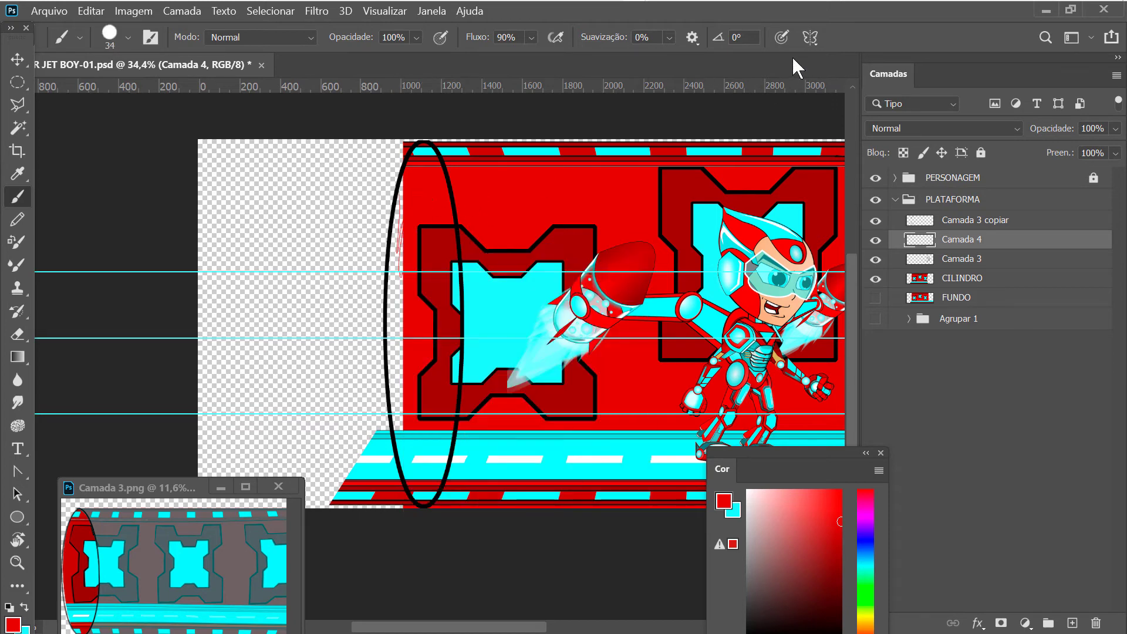
click(781, 37)
Paint red along the left ring's gaps, then move Camada 4 below CILINDRO
drag(393, 275, 404, 211)
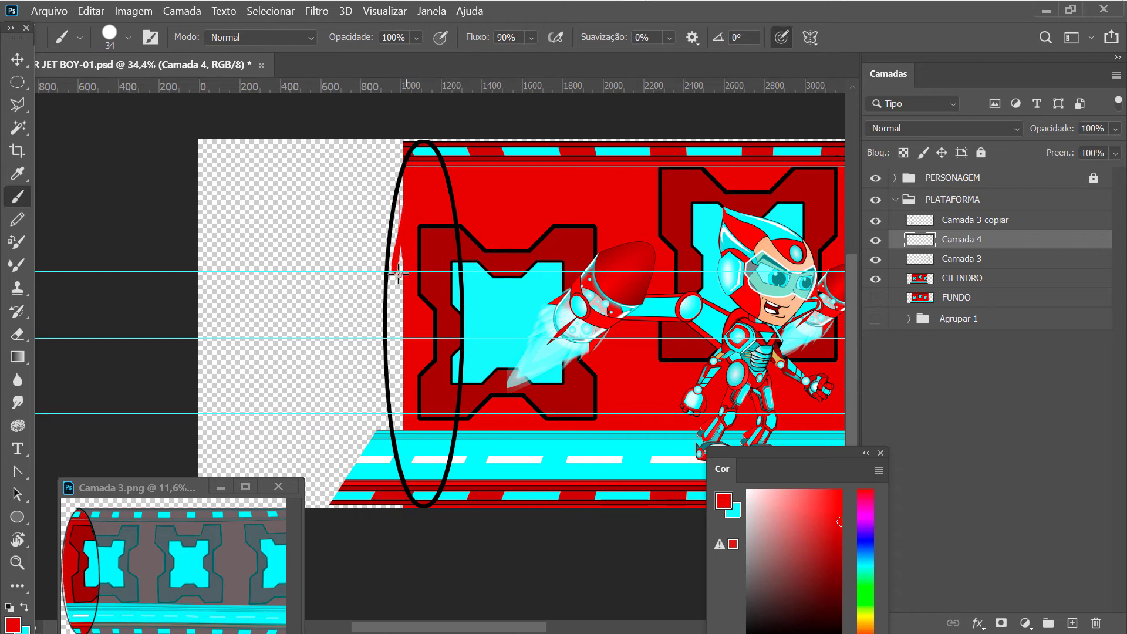
drag(398, 273, 407, 178)
mouse_move(400, 227)
mouse_down()
mouse_move(399, 200)
mouse_move(393, 346)
mouse_up()
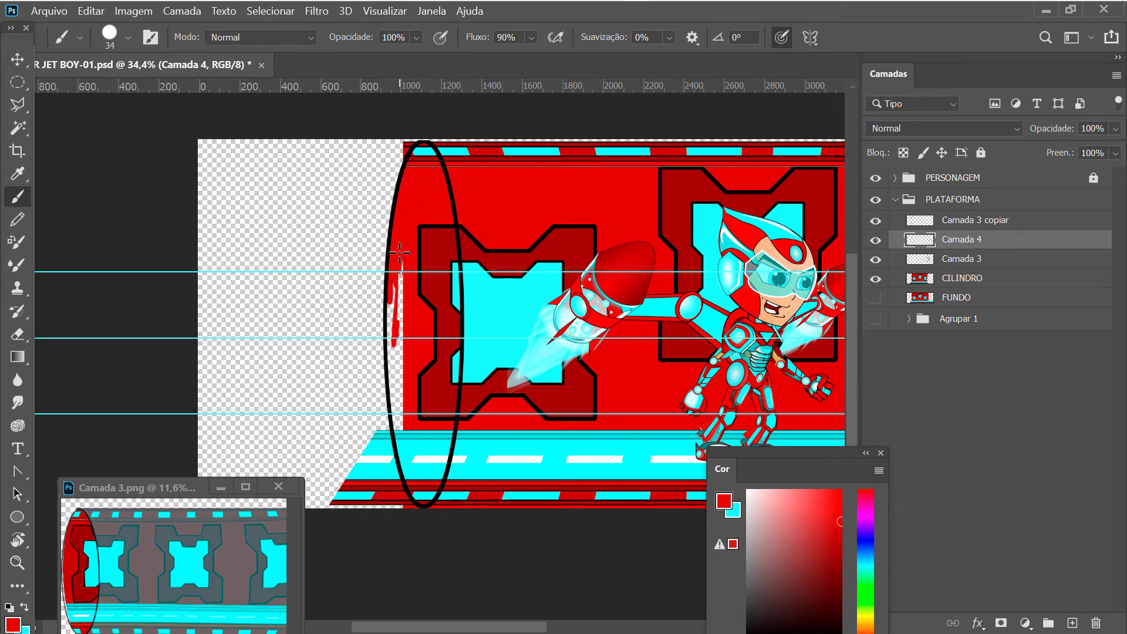
mouse_move(400, 252)
mouse_down()
mouse_move(397, 346)
mouse_move(395, 294)
mouse_up()
mouse_move(396, 334)
mouse_down()
mouse_move(392, 296)
mouse_move(396, 356)
mouse_up()
mouse_move(390, 310)
mouse_down()
mouse_move(393, 282)
mouse_move(404, 300)
mouse_move(400, 382)
mouse_move(393, 349)
mouse_up()
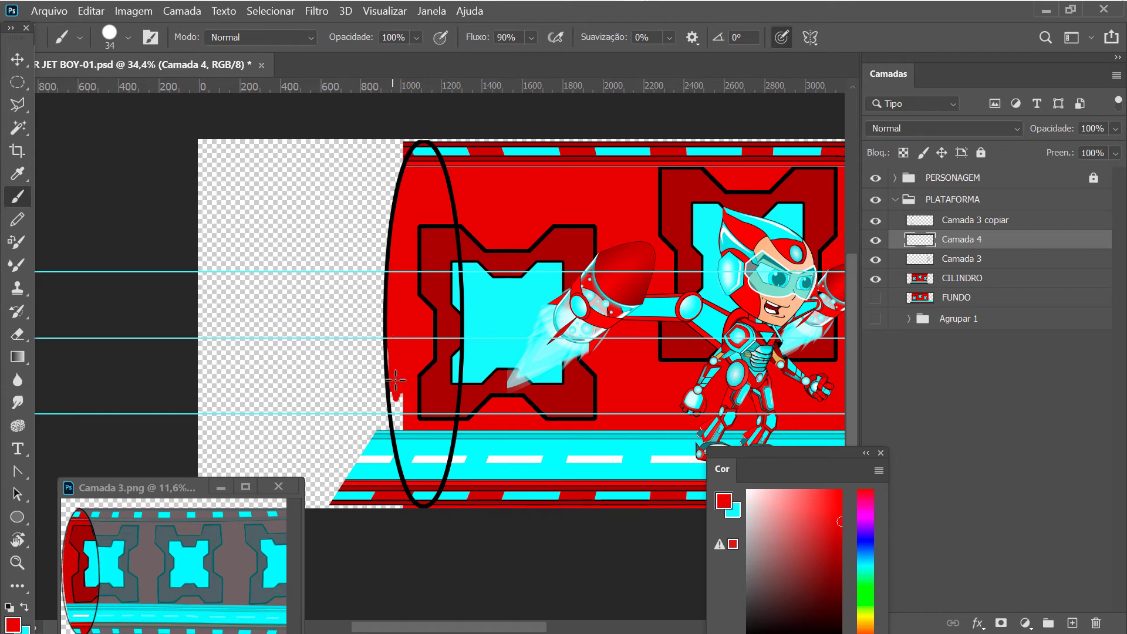
drag(398, 408, 402, 428)
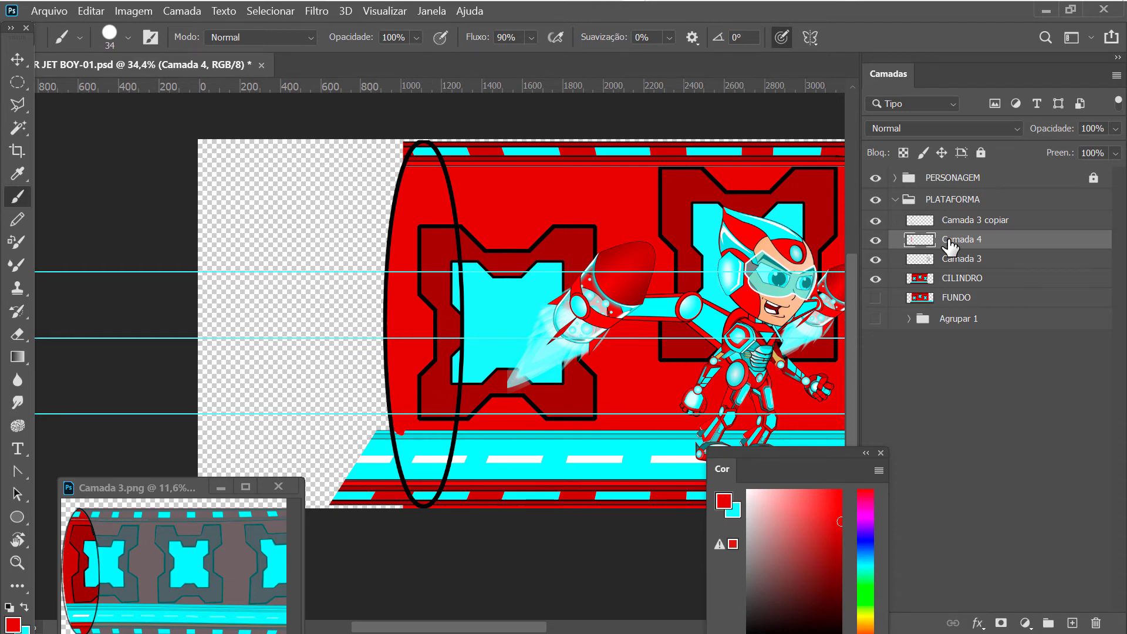
drag(949, 247, 954, 284)
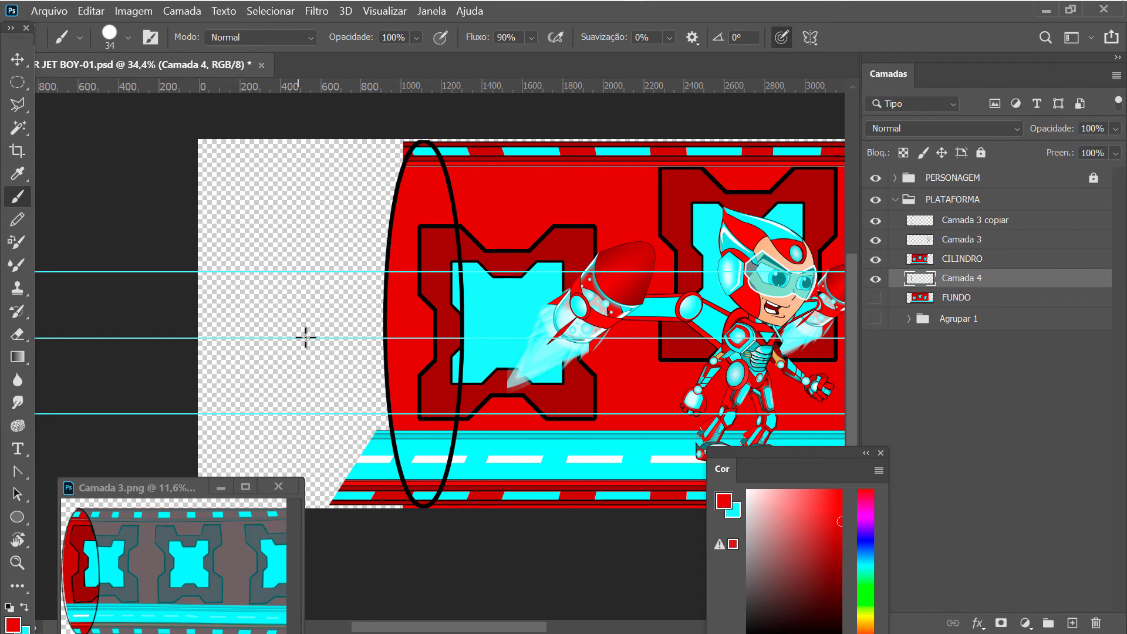
On CILINDRO, erase the platform's slanted lower-left corner with a 53 px eraser
click(955, 261)
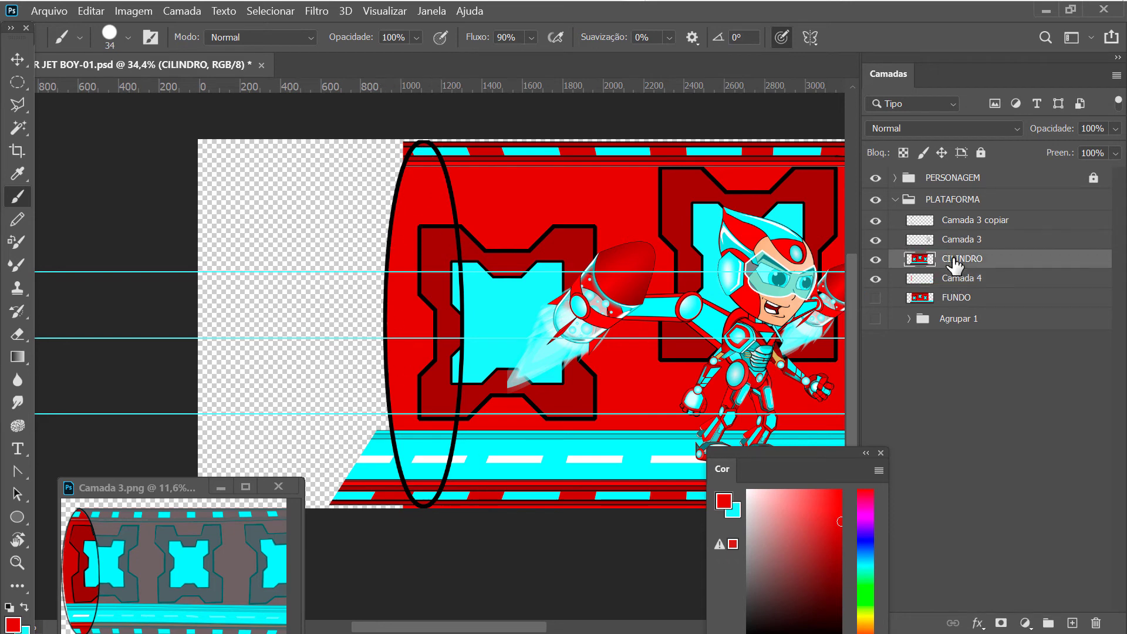
click(17, 333)
right_click(480, 259)
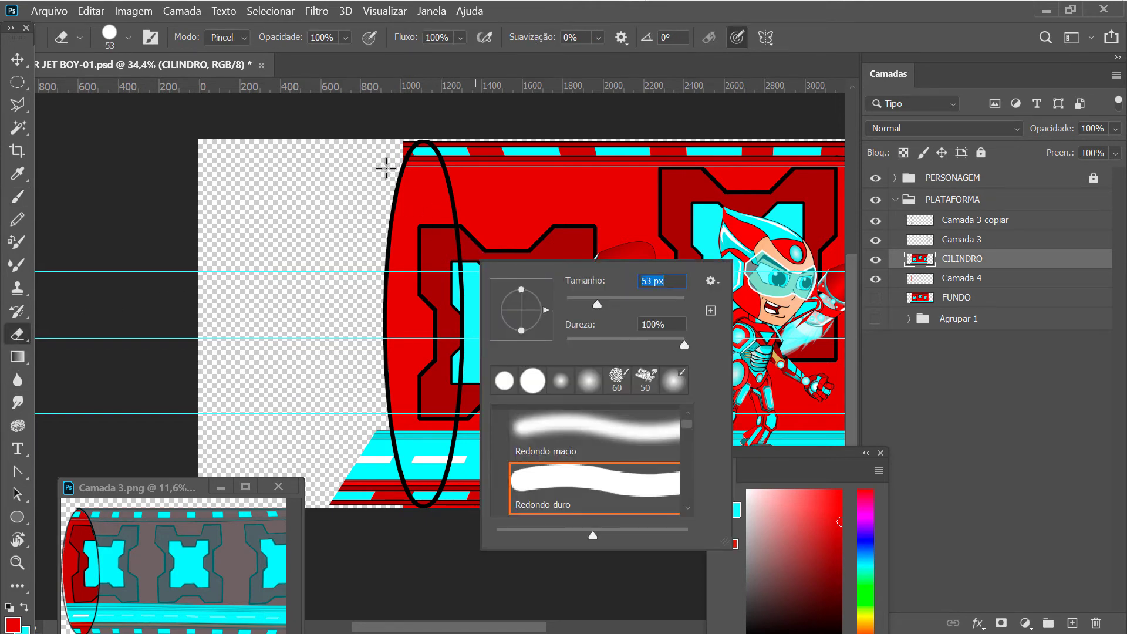
key(Return)
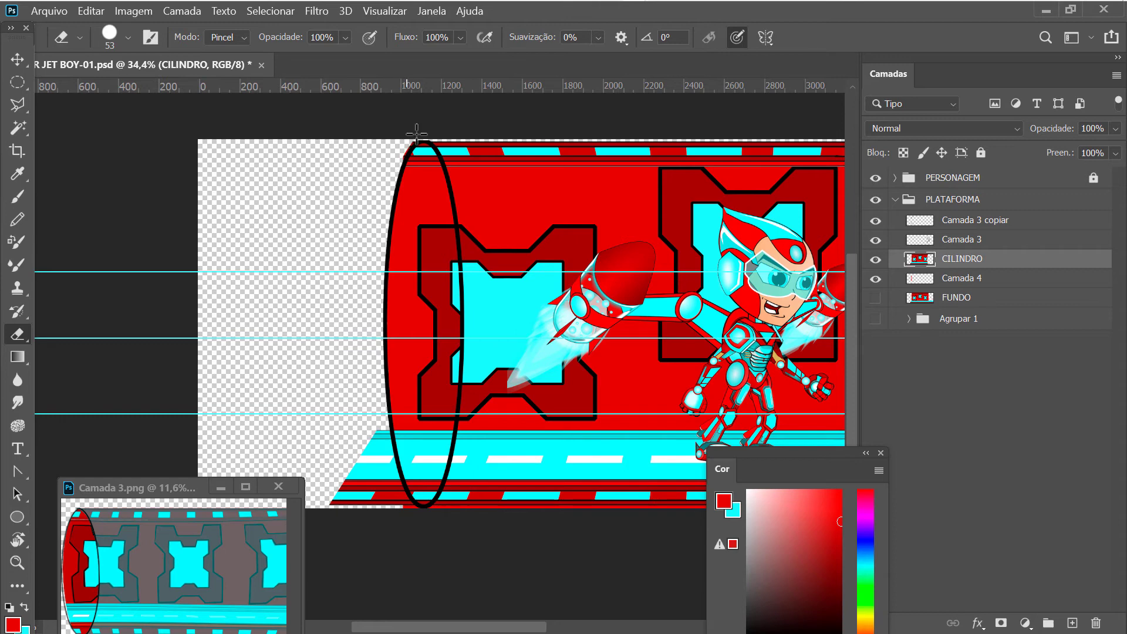
mouse_move(356, 415)
mouse_down()
mouse_move(360, 483)
mouse_move(332, 470)
mouse_move(328, 500)
mouse_up()
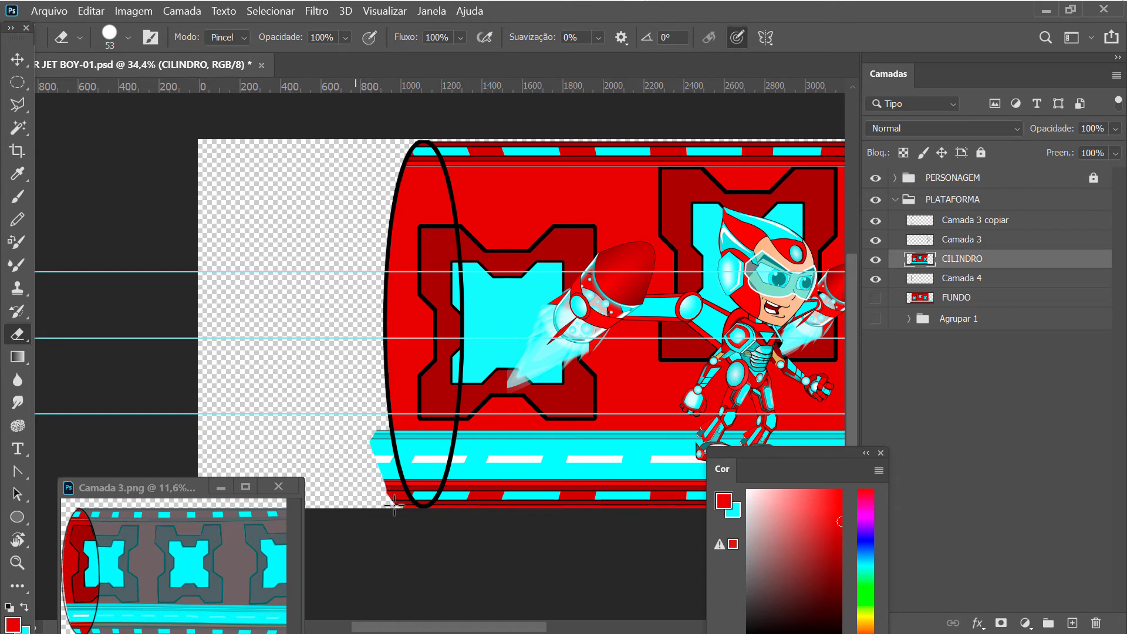
drag(366, 452, 422, 521)
mouse_move(377, 465)
mouse_down()
mouse_move(377, 415)
mouse_move(390, 455)
mouse_up()
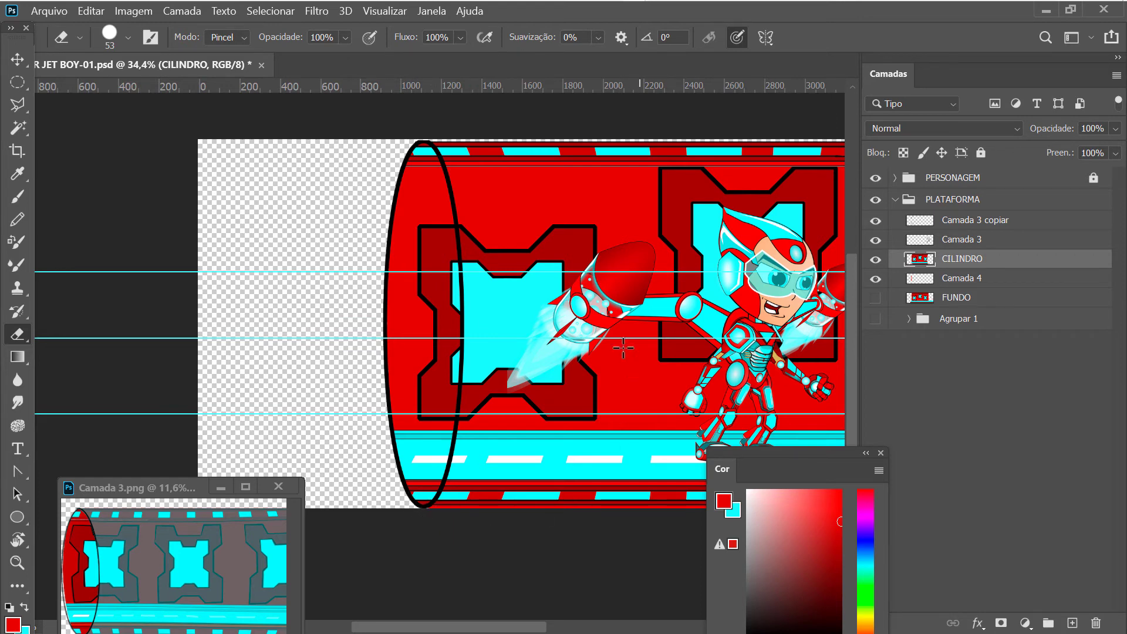
drag(725, 303, 442, 290)
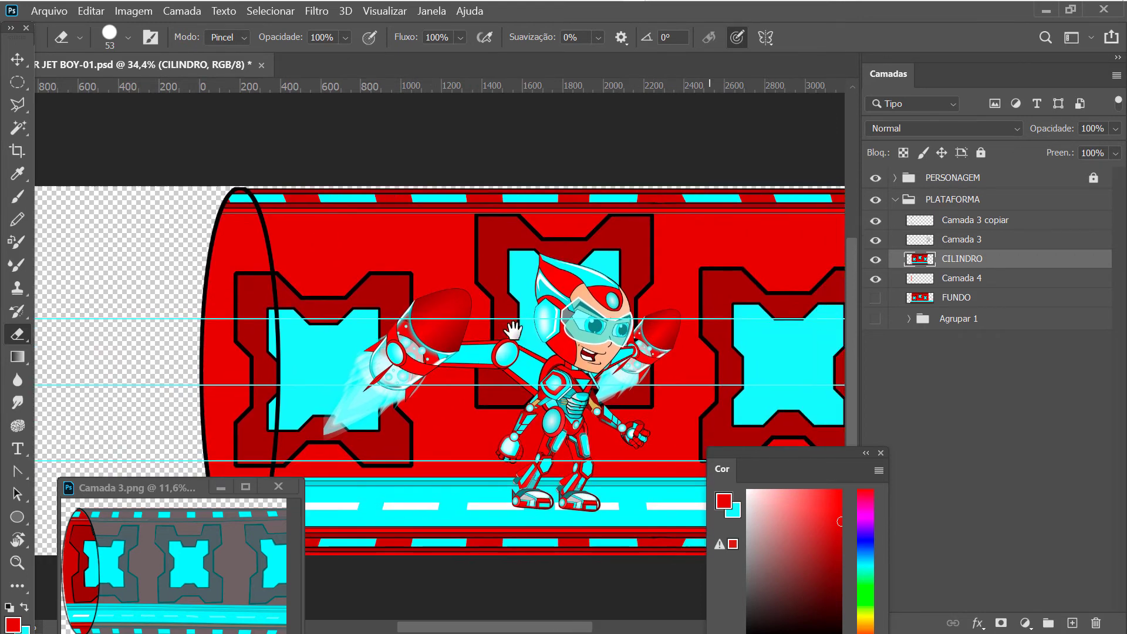
Zoom out to fit the whole document, briefly checking the units and rulers settings
key(z)
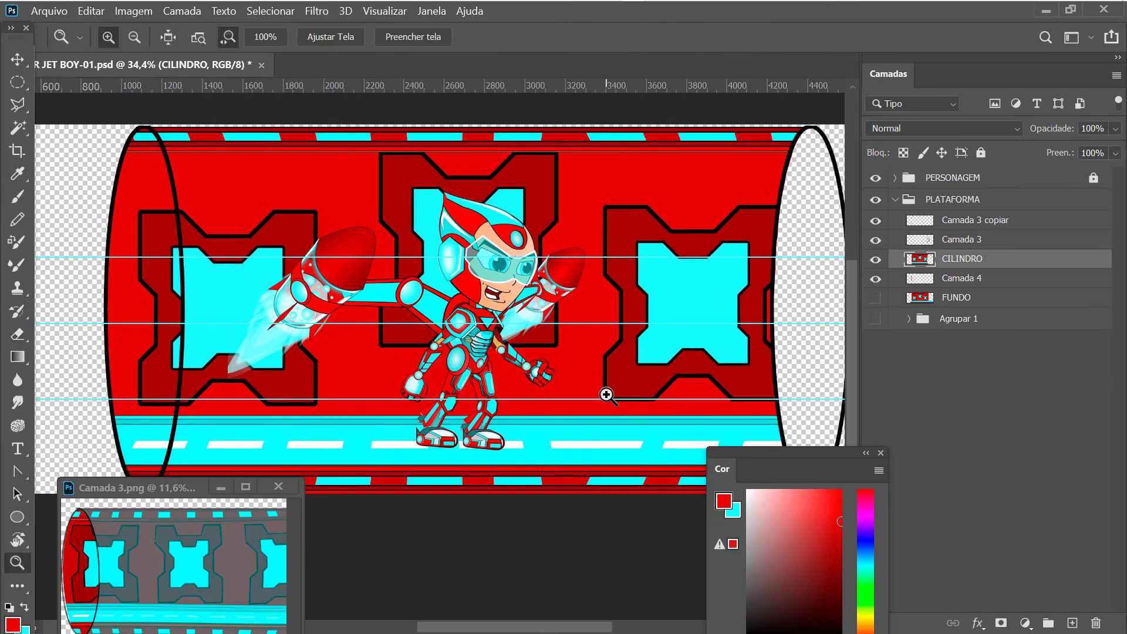
alt+click(592, 392)
key(ctrl+0)
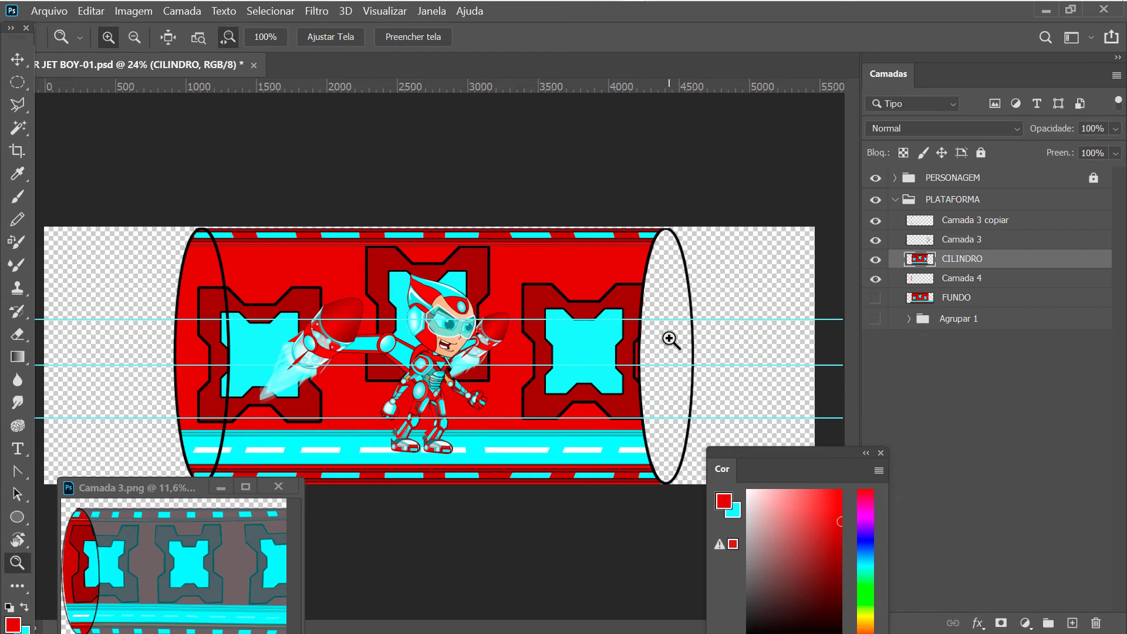
double_click(499, 86)
click(975, 111)
Drag all three horizontal guides back onto the ruler to remove them
click(17, 60)
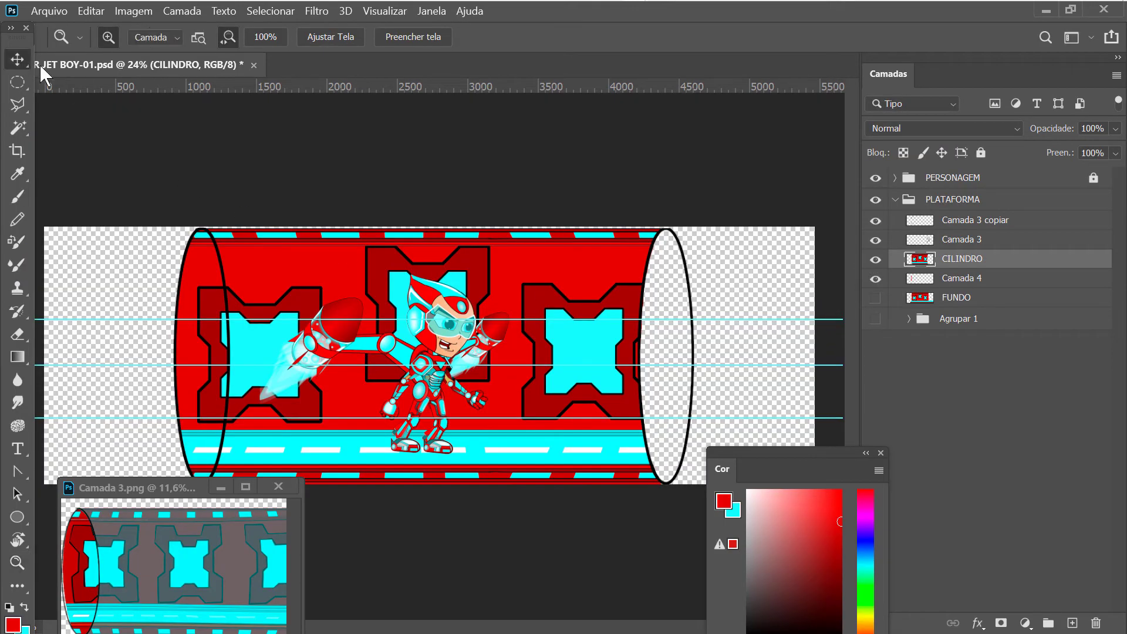
drag(829, 319, 813, 85)
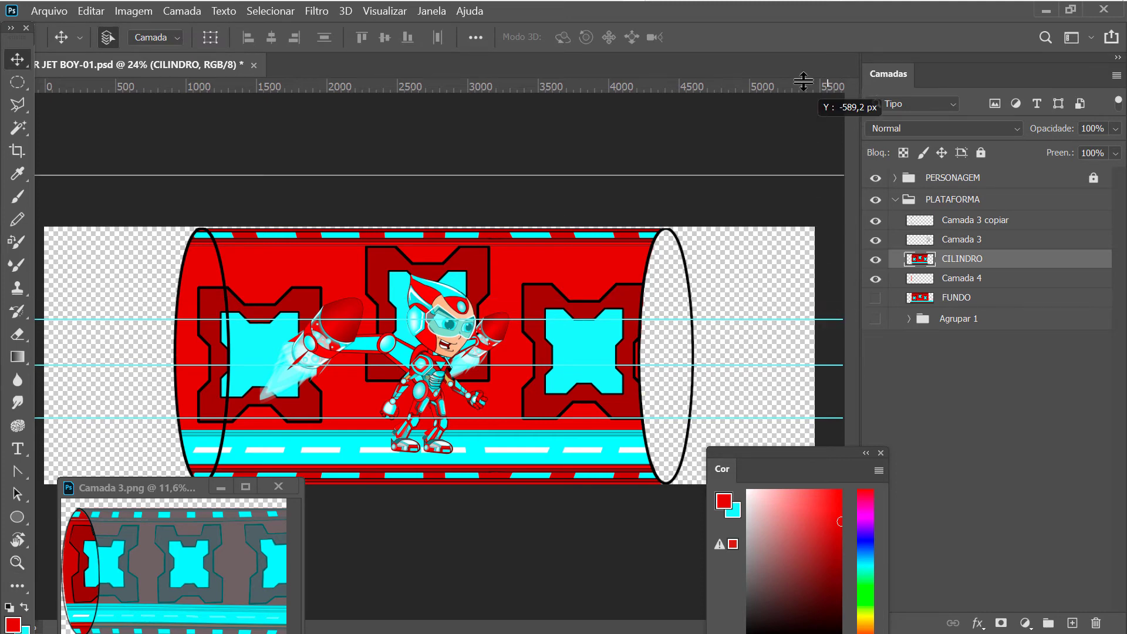
drag(831, 365, 821, 85)
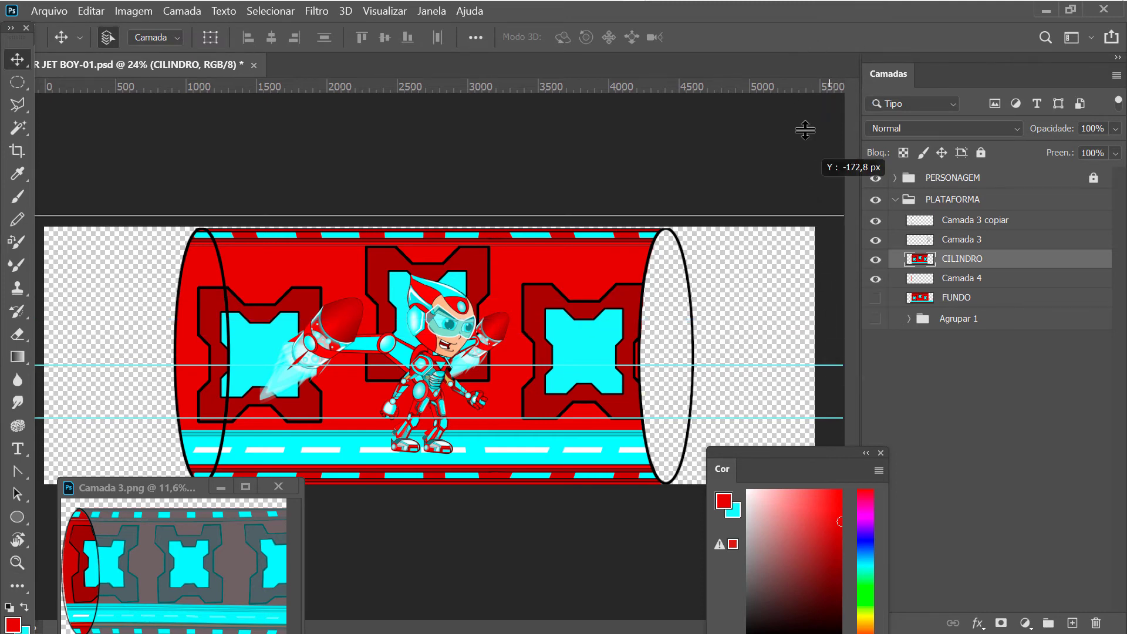
drag(832, 420, 821, 86)
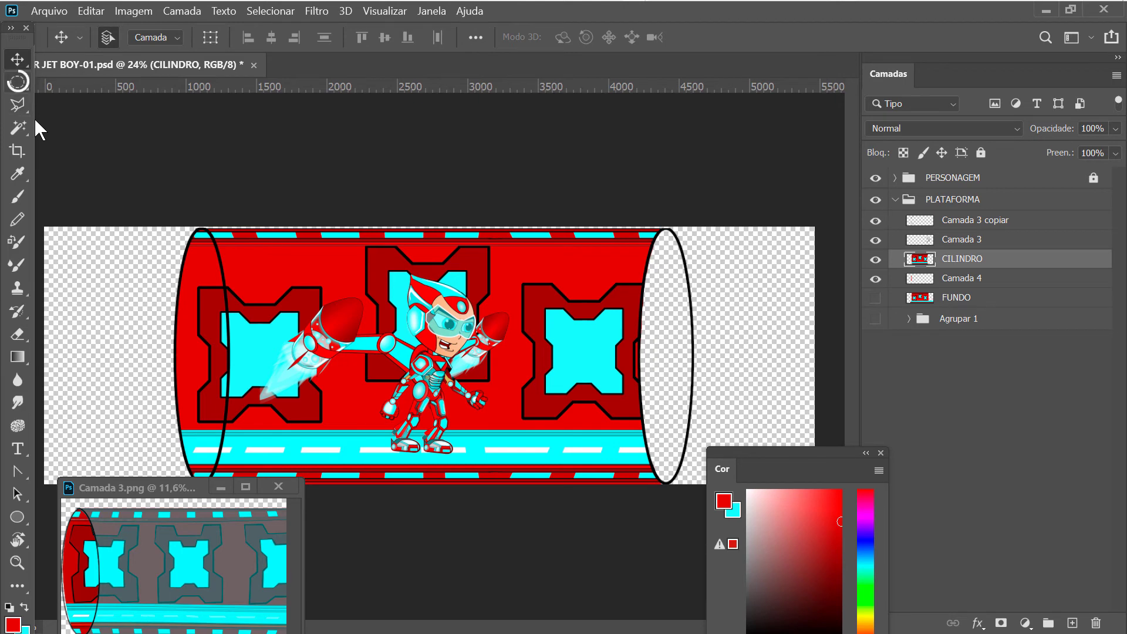
Choose the Rectangular Marquee and zoom in on the cylinder's right-end ellipse
click(17, 81)
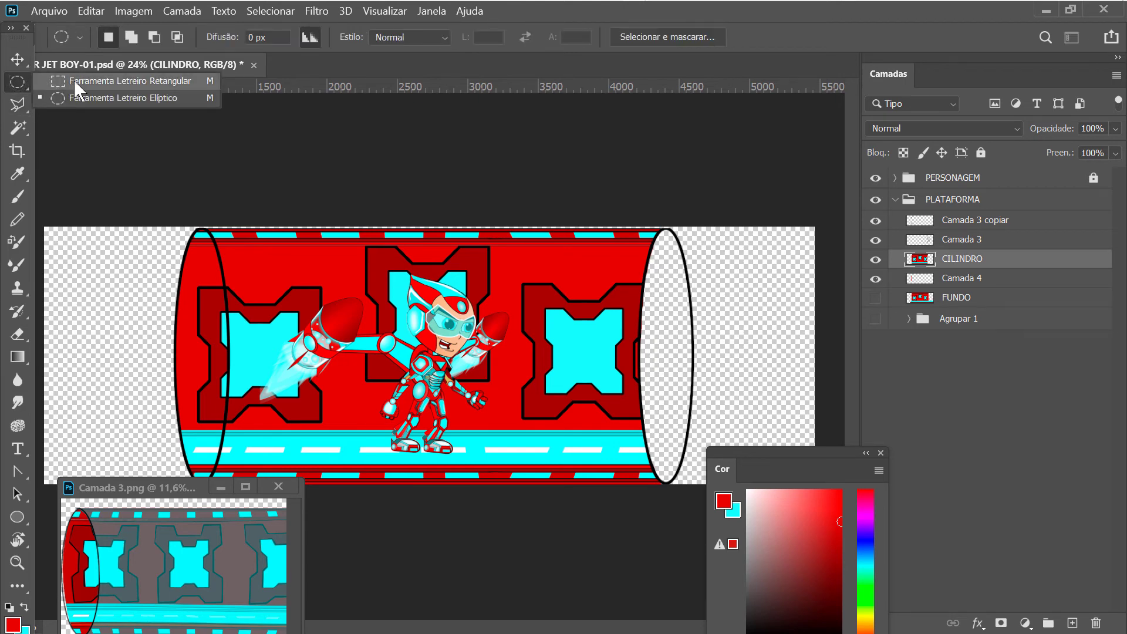
click(109, 79)
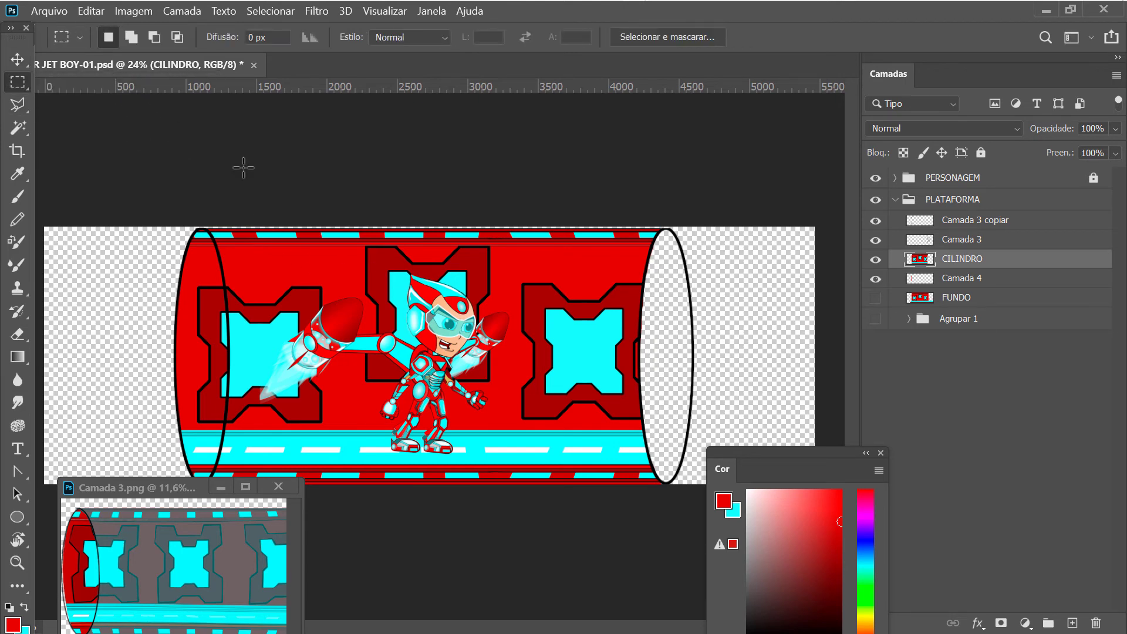
key(z)
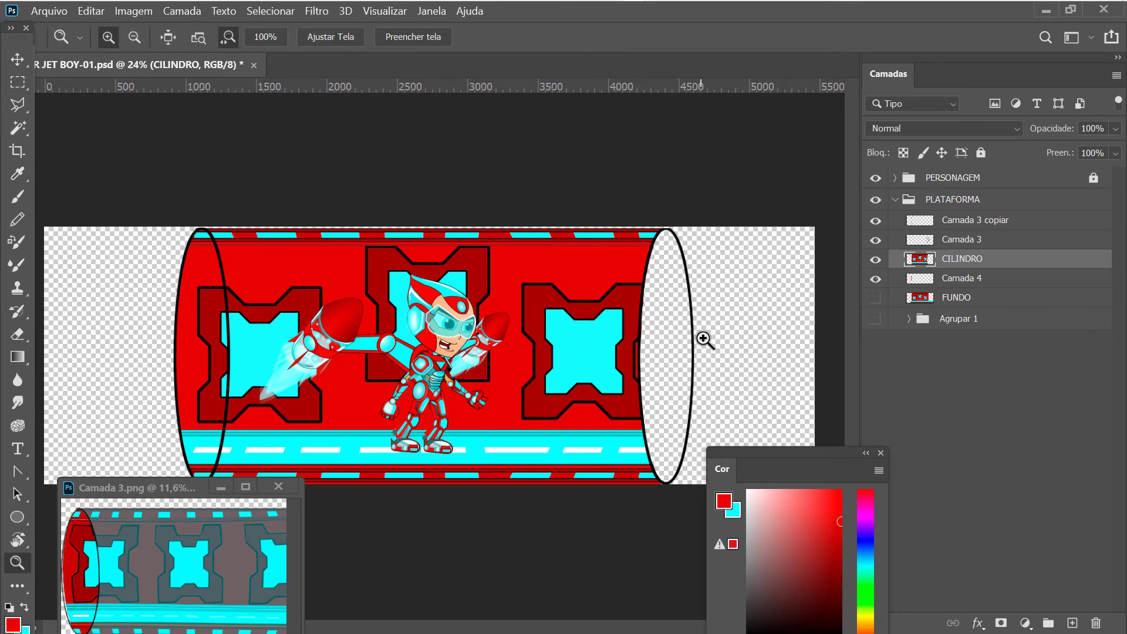
click(713, 334)
drag(727, 339, 606, 322)
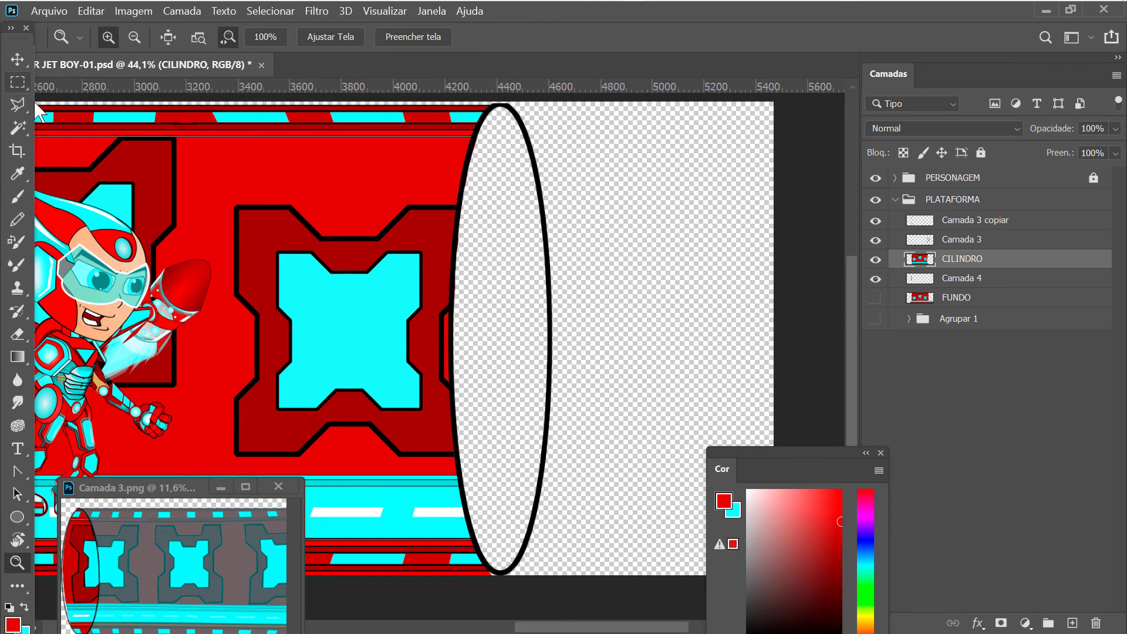
click(17, 82)
drag(608, 221, 591, 233)
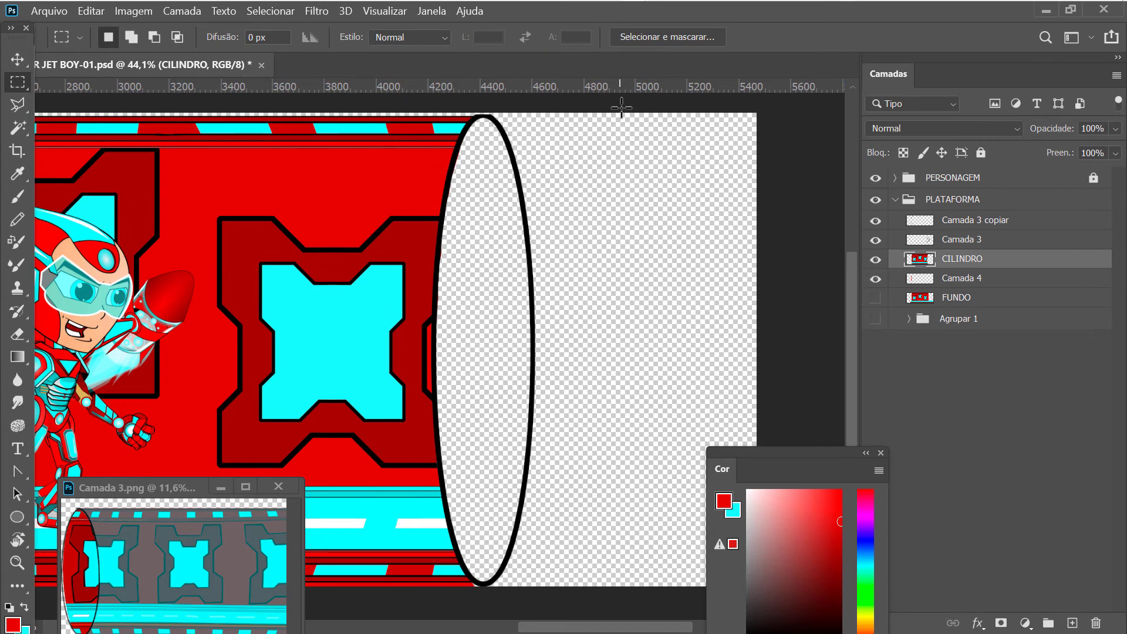
Select the ellipse's right half on Camada 3 and copy it to a new layer
drag(637, 113, 475, 609)
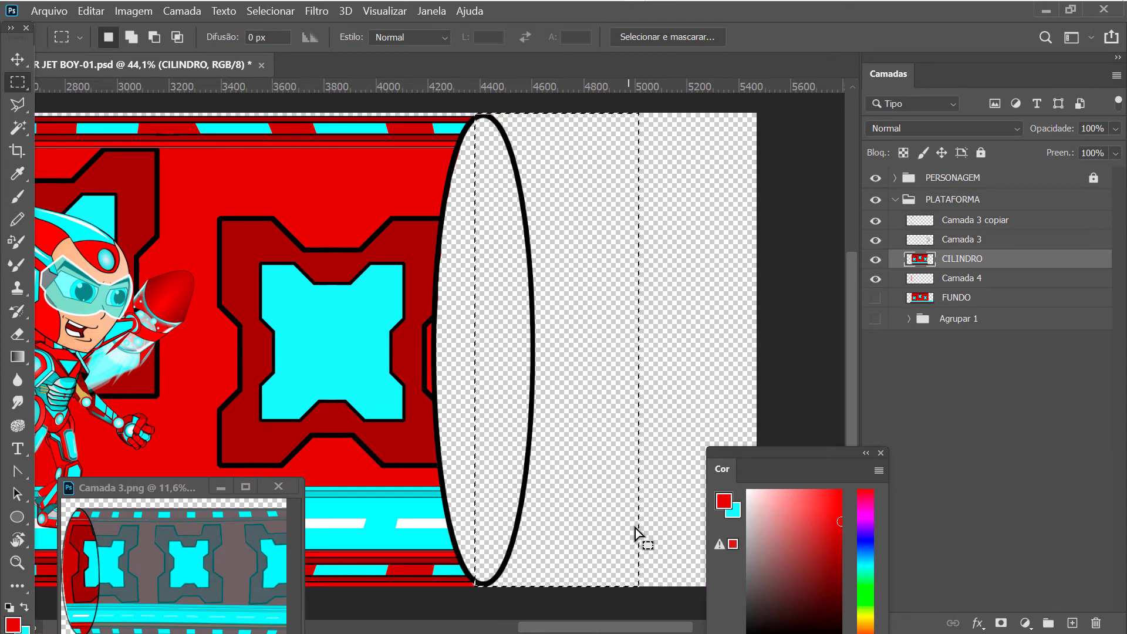
click(875, 240)
click(951, 239)
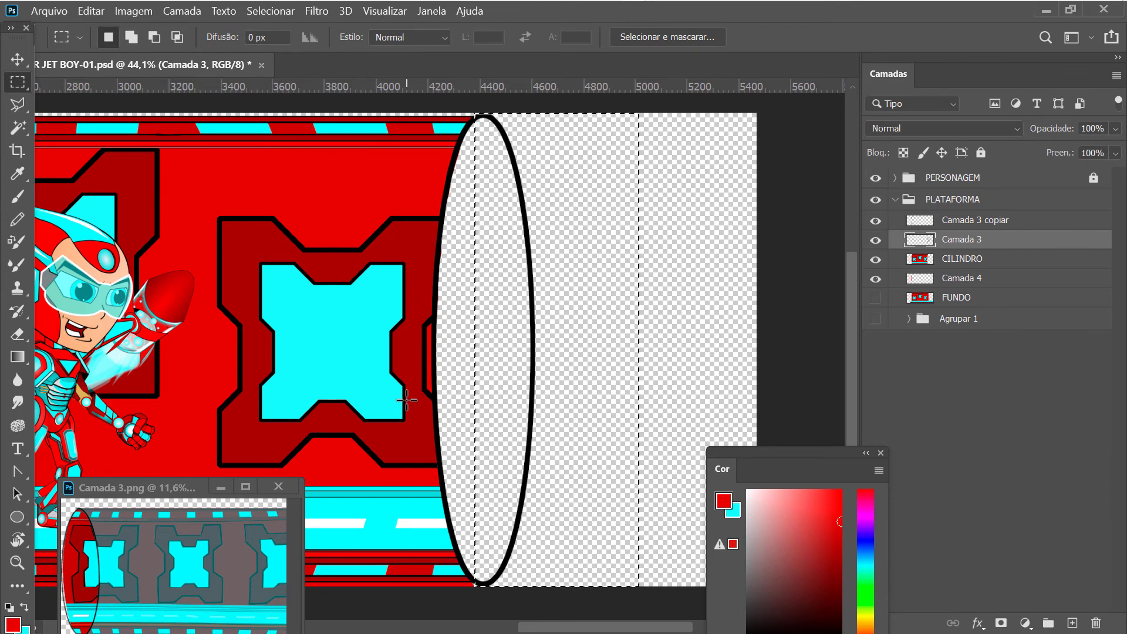
key(ctrl+j)
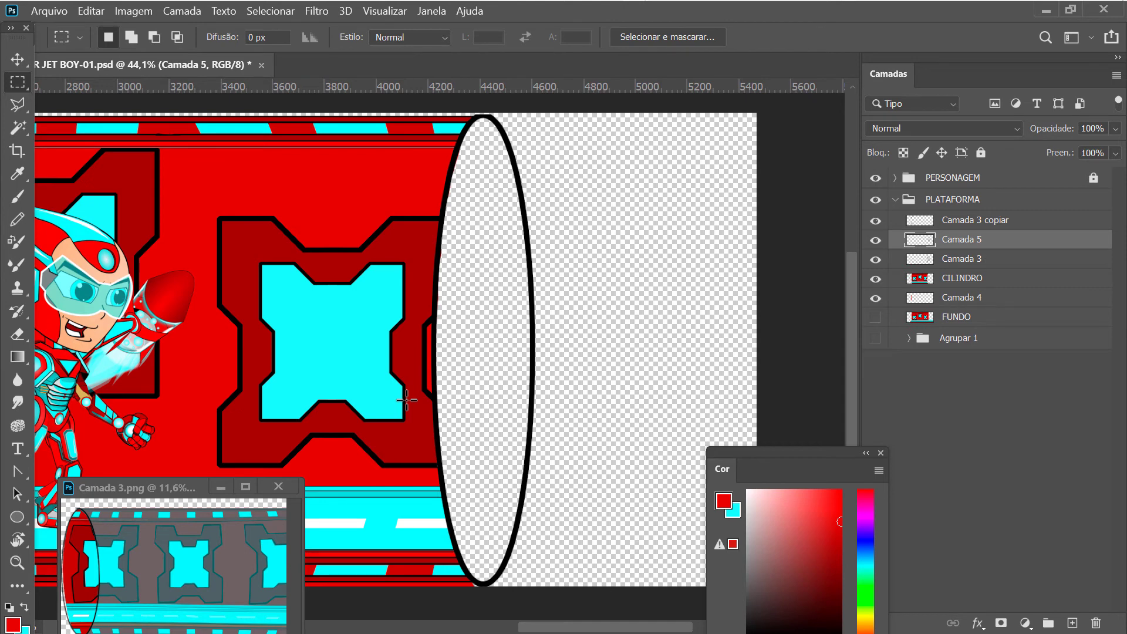
Toggle Camada 3 copiar, Camada 3 and Camada 5 visibility to compare the ellipse outlines
click(962, 222)
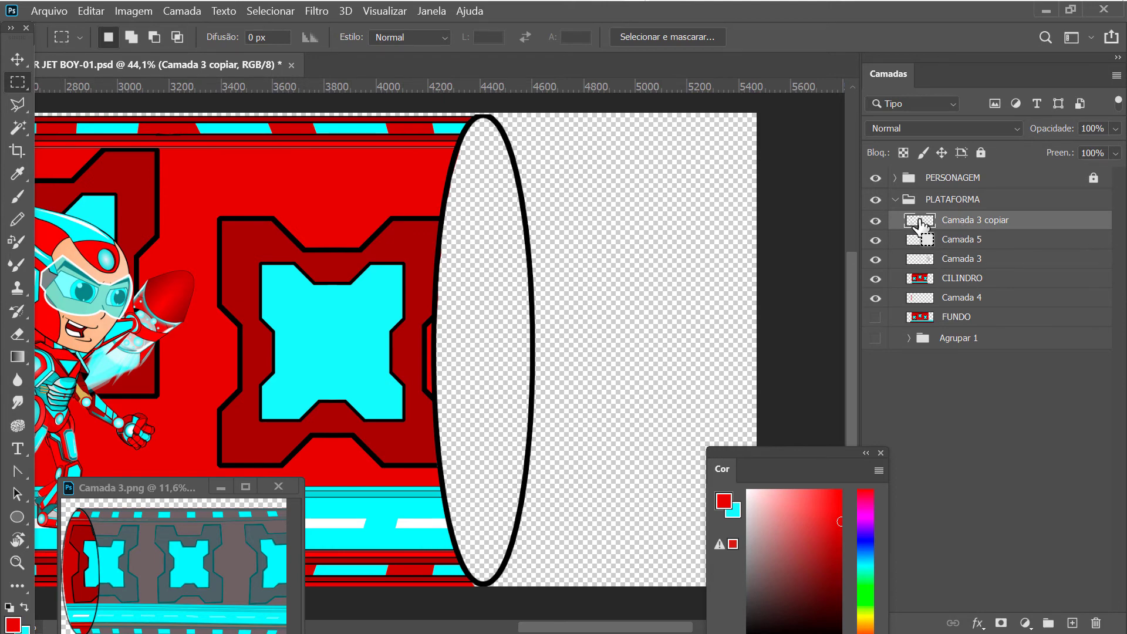
click(875, 221)
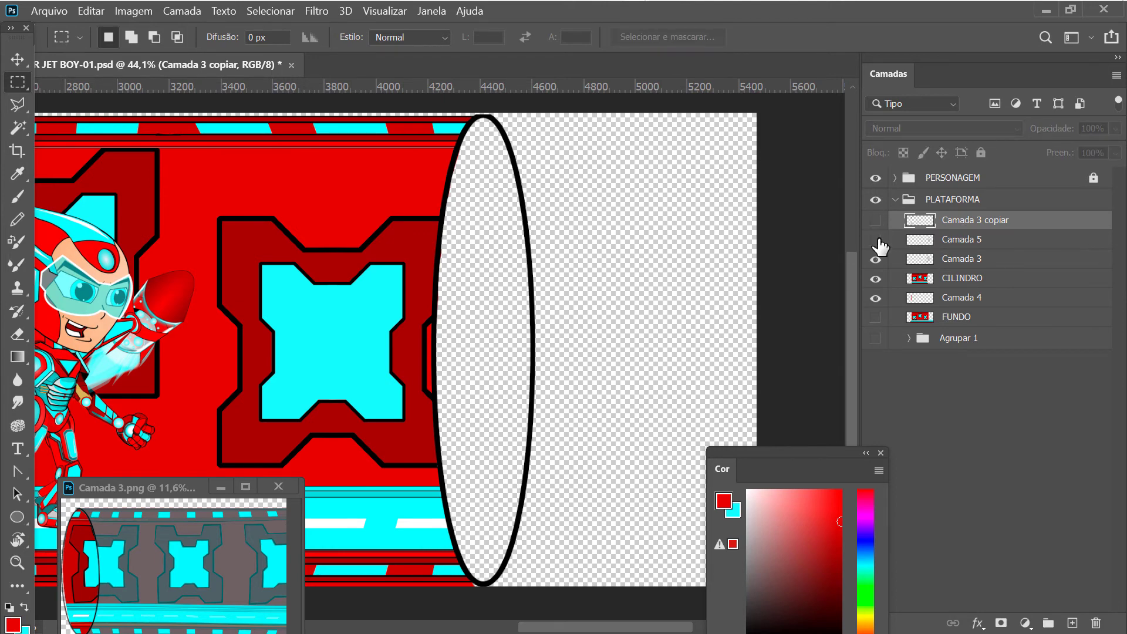
click(875, 221)
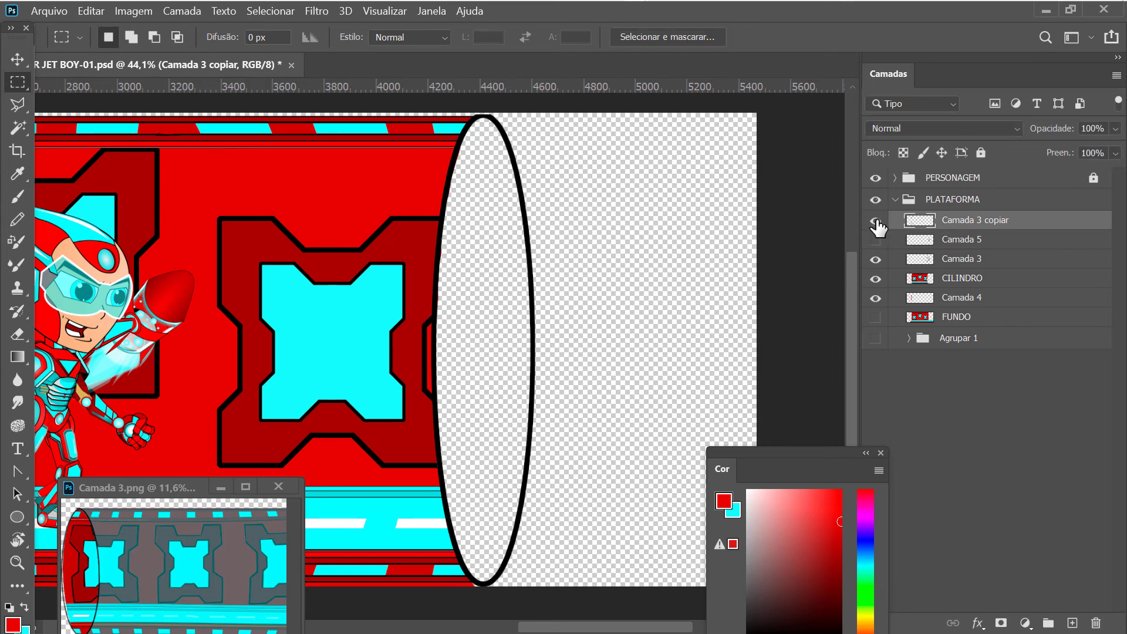
click(876, 259)
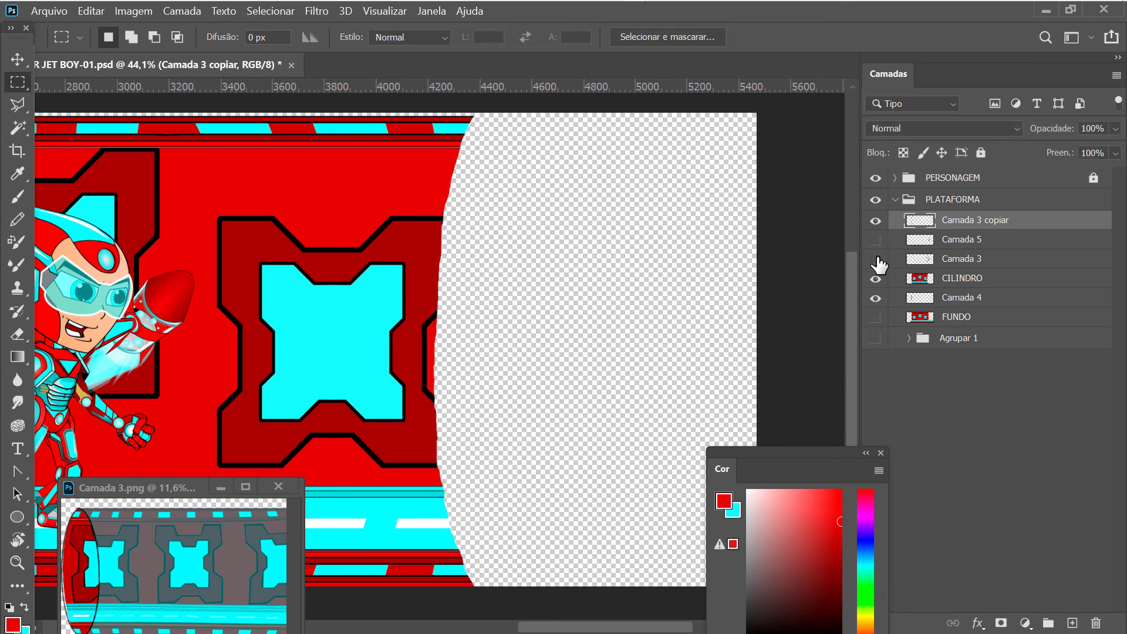
click(875, 221)
click(875, 240)
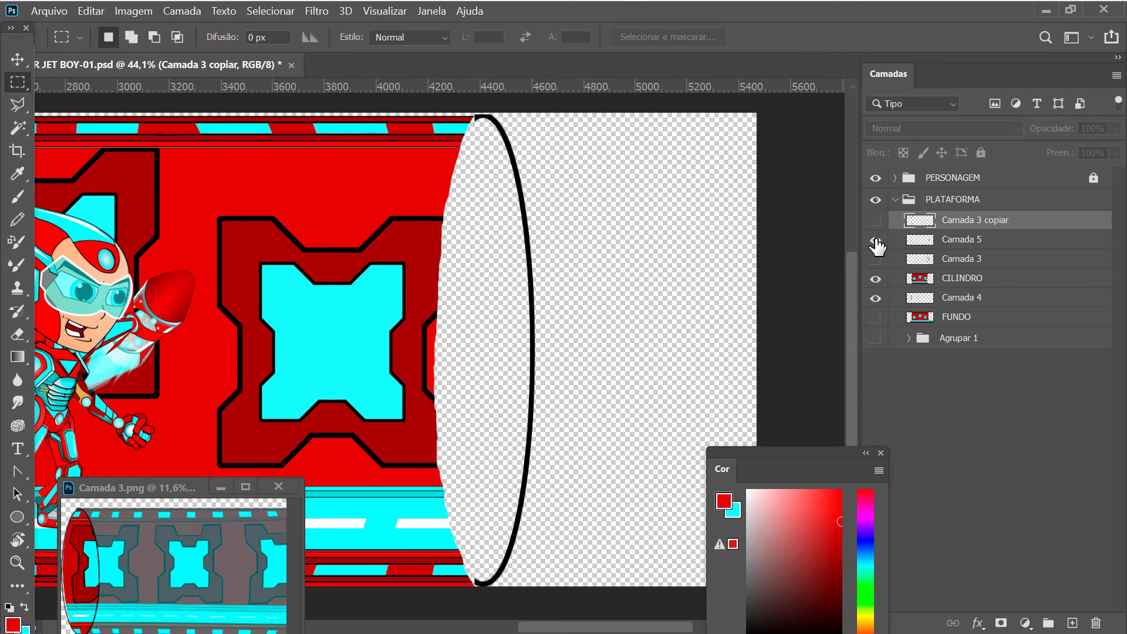
click(875, 221)
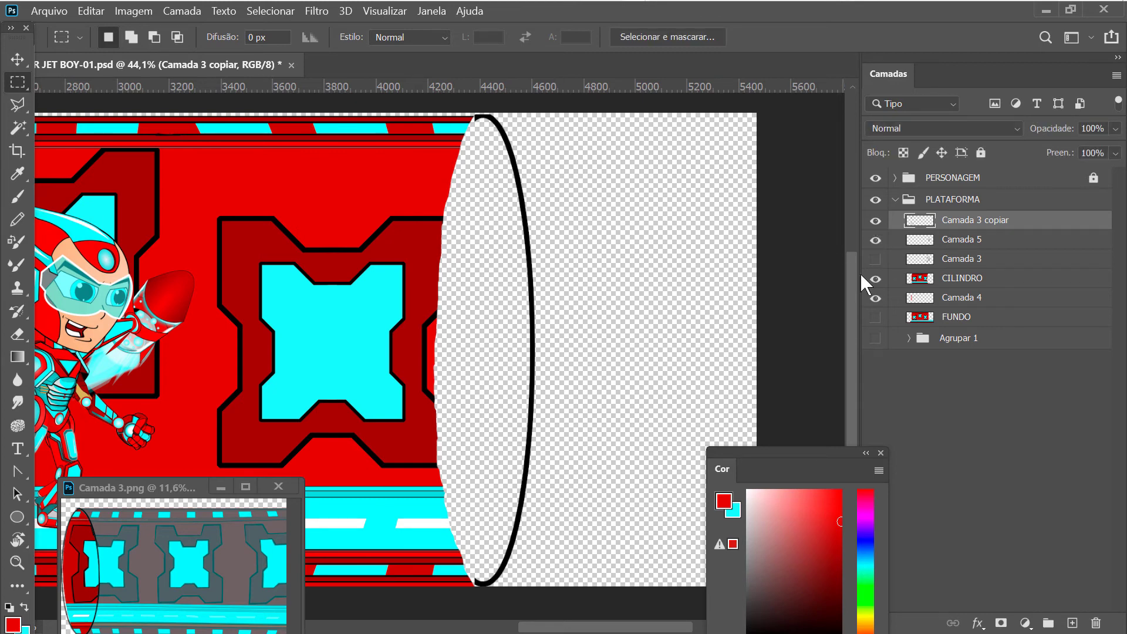
click(875, 240)
click(875, 259)
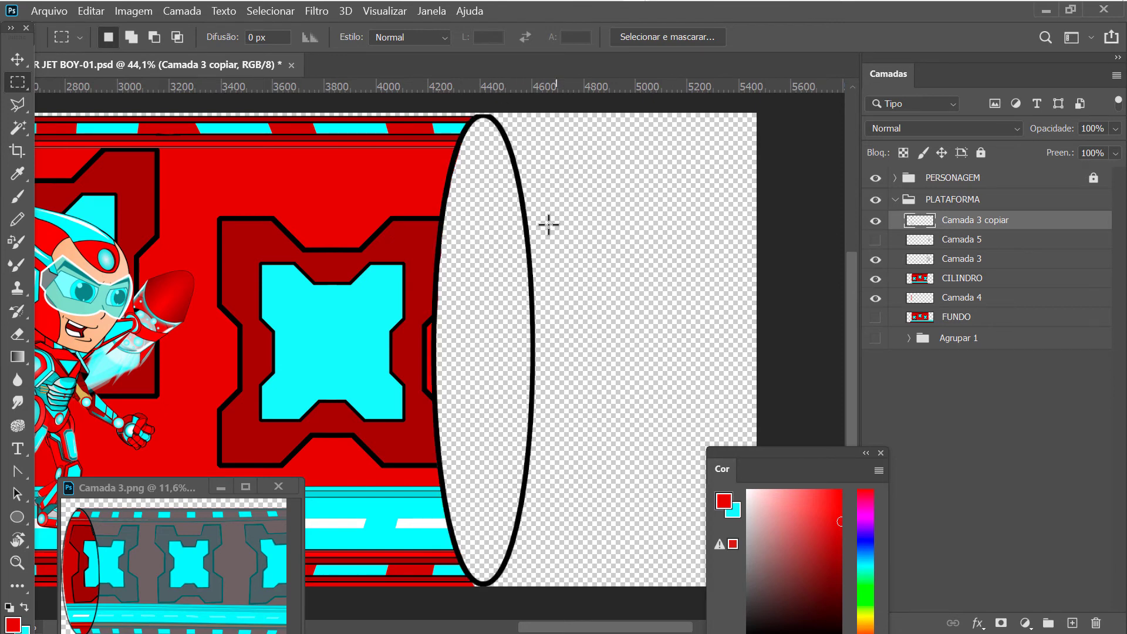
click(875, 240)
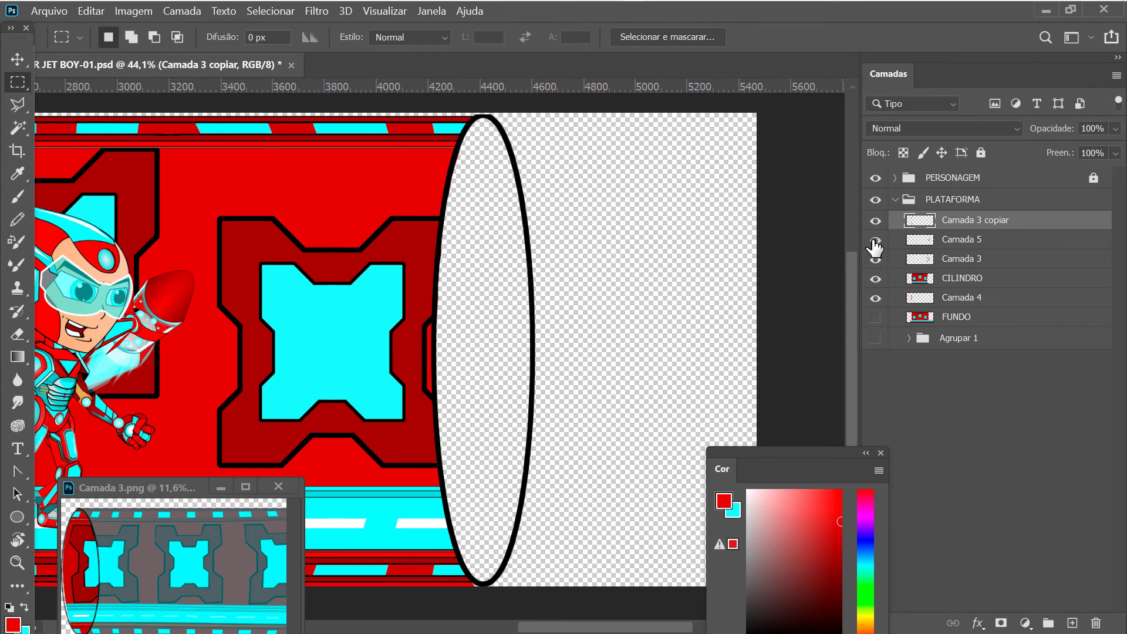
Load the Camada 5 ellipse as a selection and compare it against Camada 3's outline
ctrl+click(919, 240)
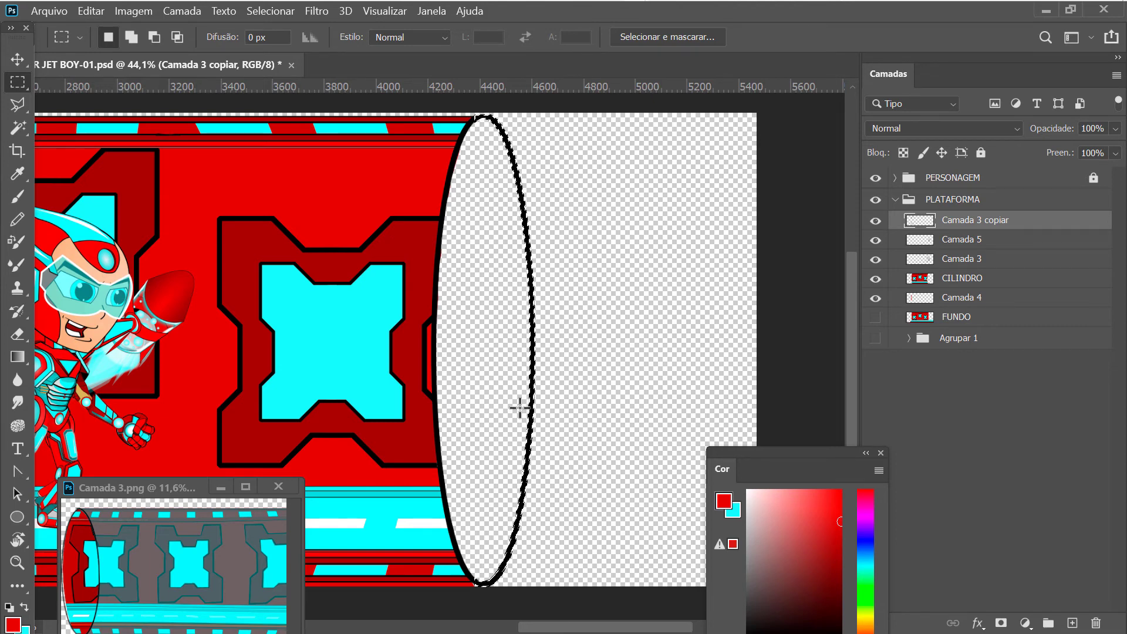
click(951, 240)
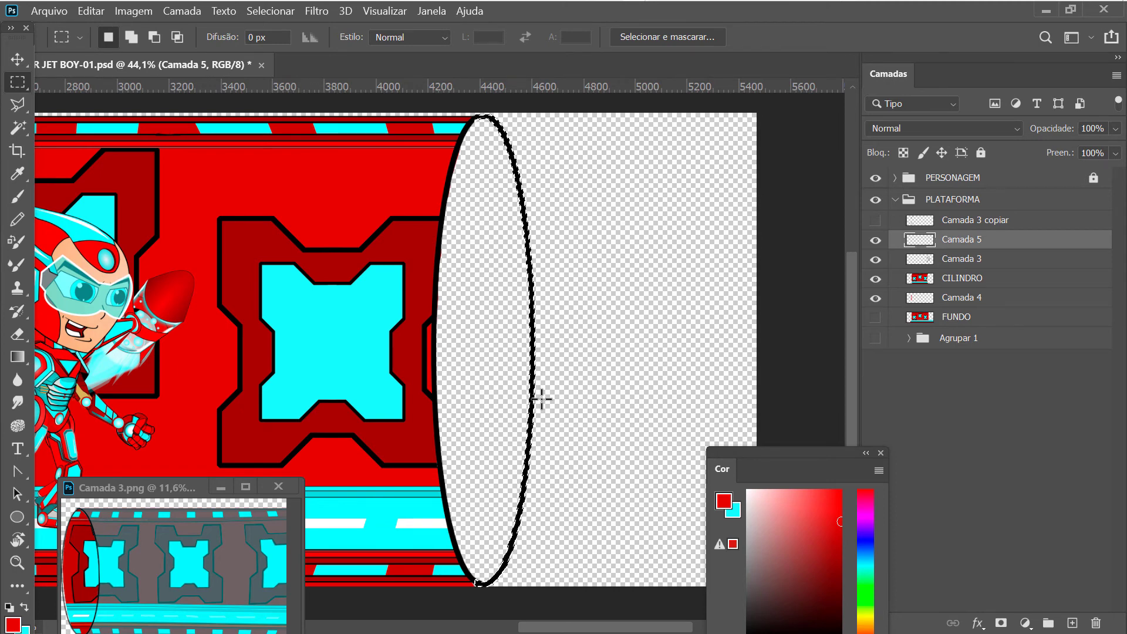
click(875, 259)
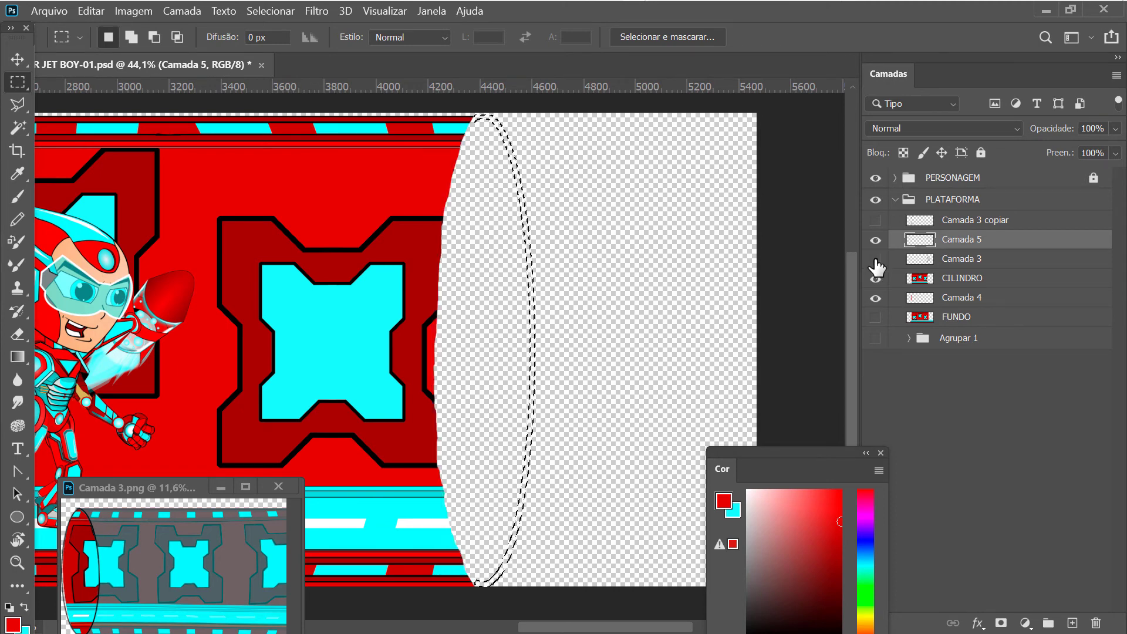
click(875, 259)
click(963, 261)
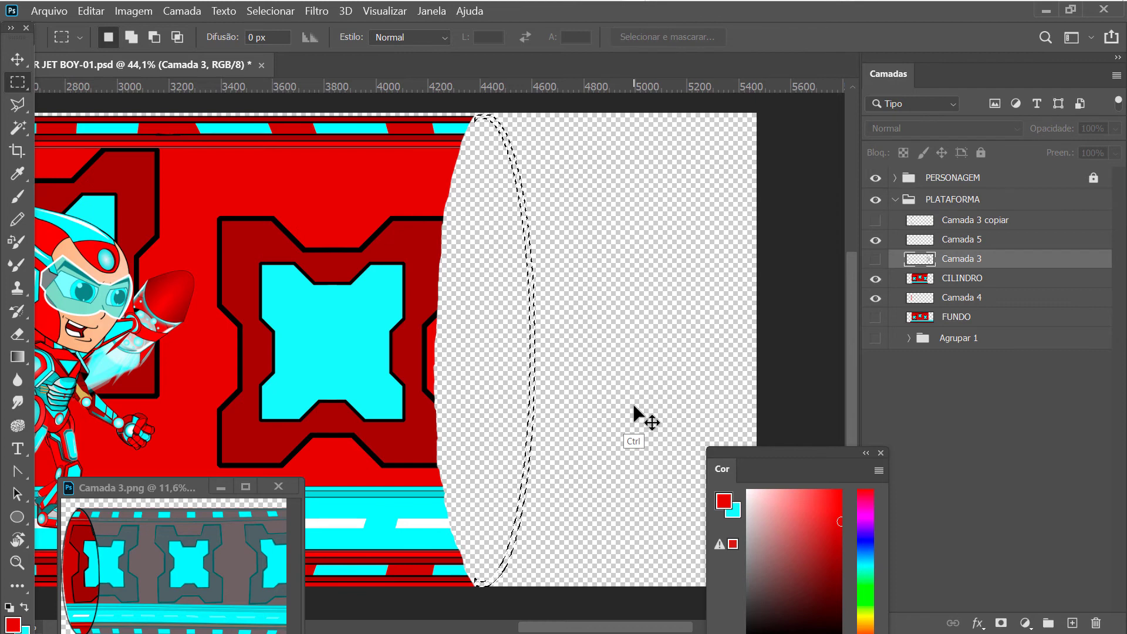
click(875, 259)
click(875, 220)
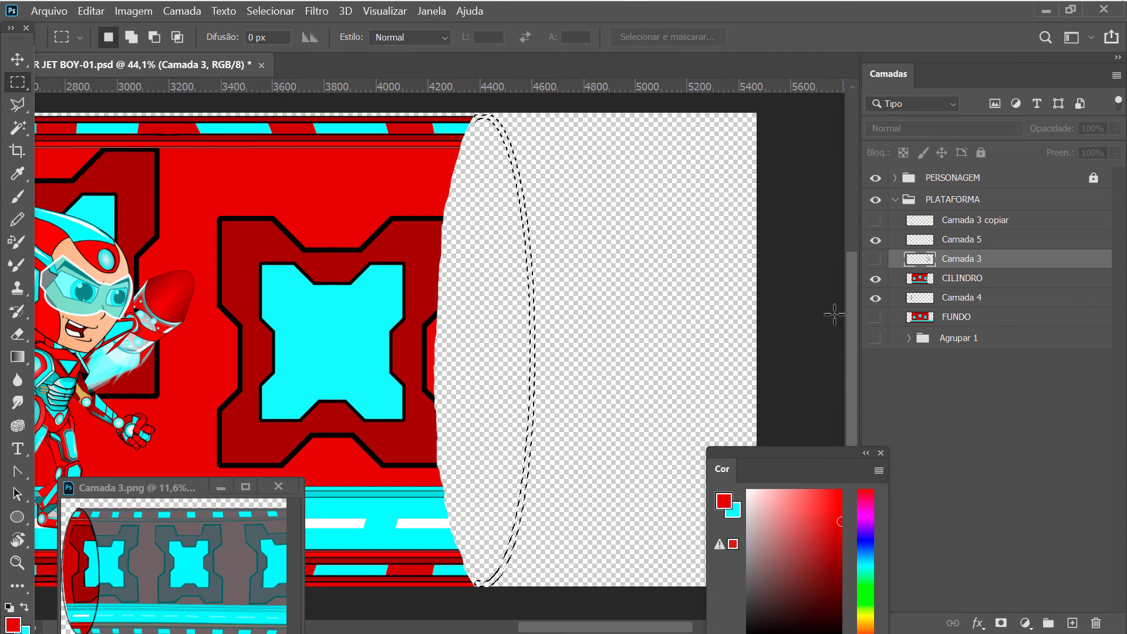
key(ctrl+z)
key(ctrl+z)
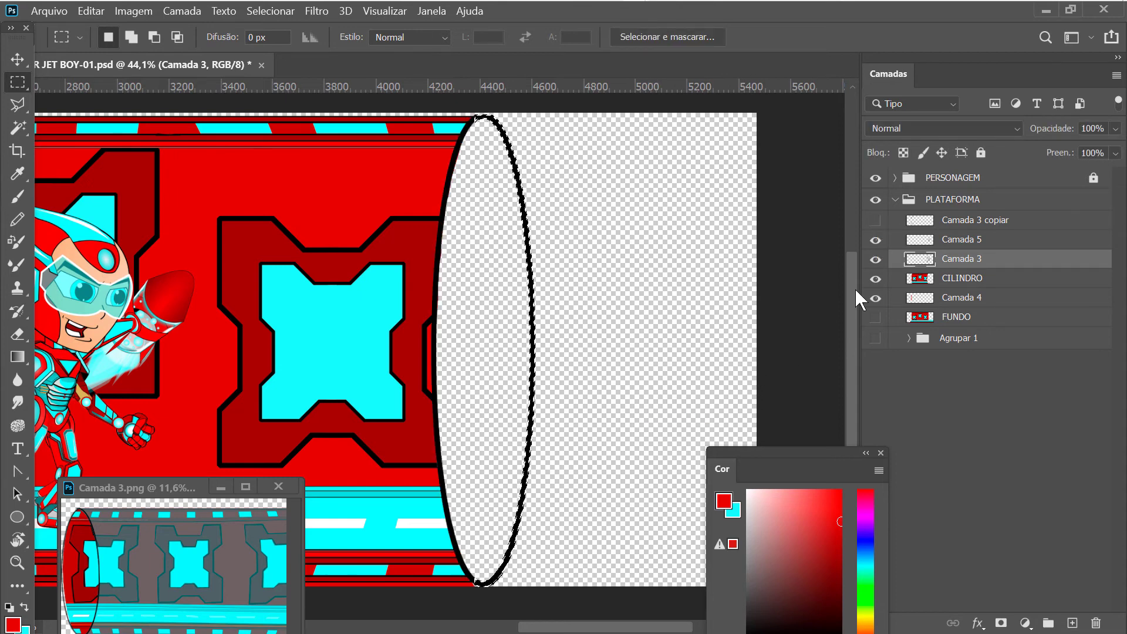
click(875, 259)
Toggle Camada 3 and Camada 5 visibility to check the left and right outlines
click(878, 260)
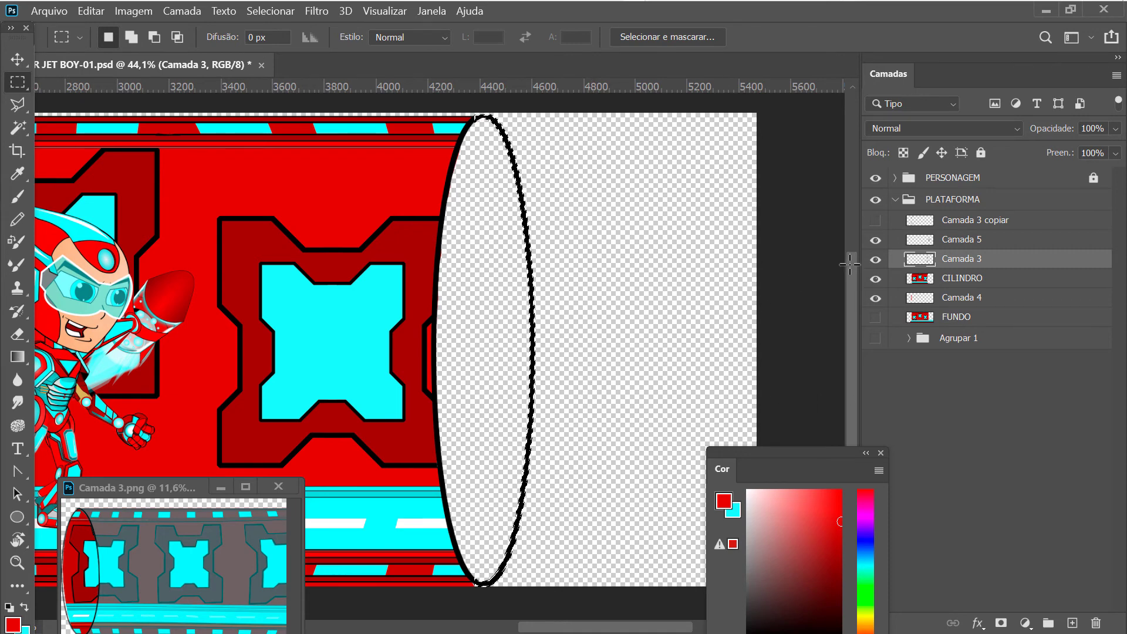
click(876, 260)
click(876, 260)
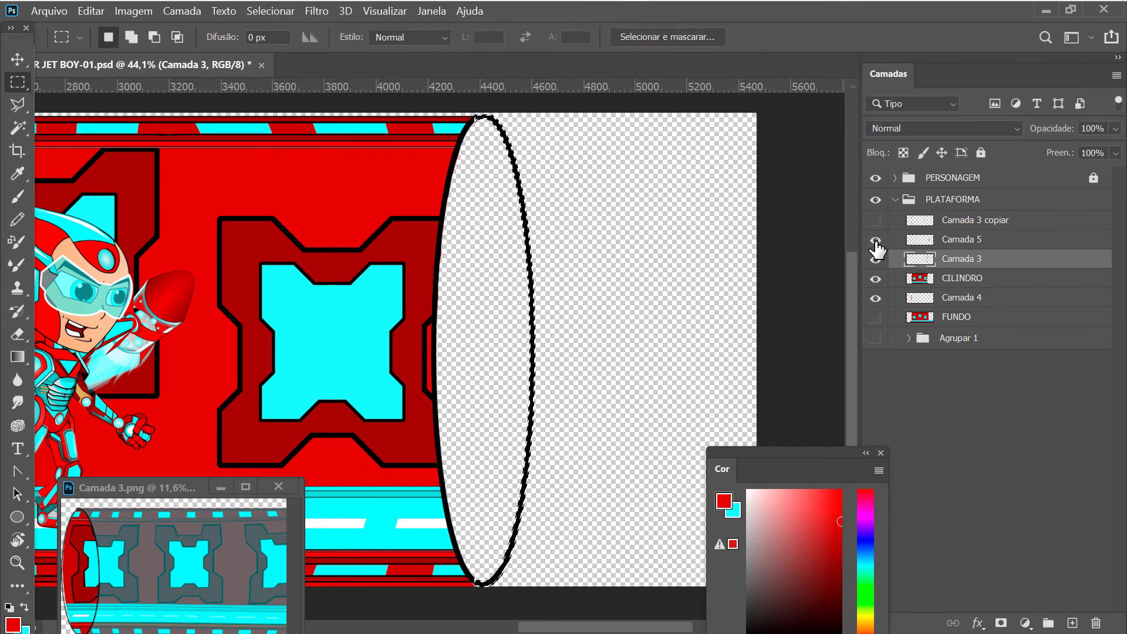
click(875, 240)
click(876, 240)
click(875, 259)
click(876, 241)
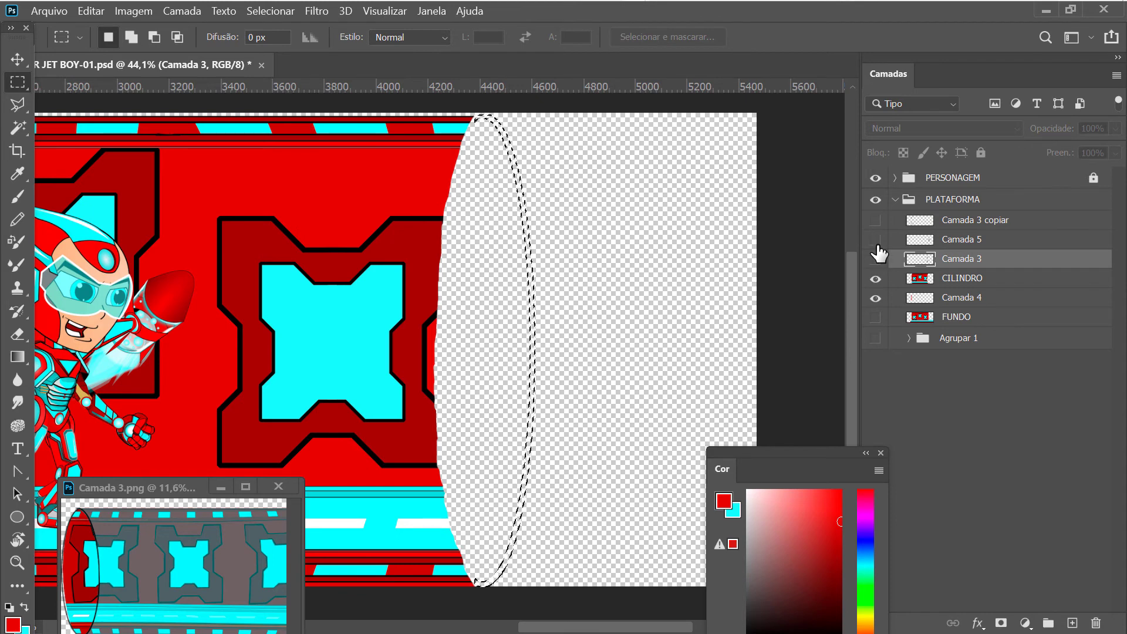
Deselect, show Camada 3, and merge CILINDRO into it with Ctrl+E
click(773, 358)
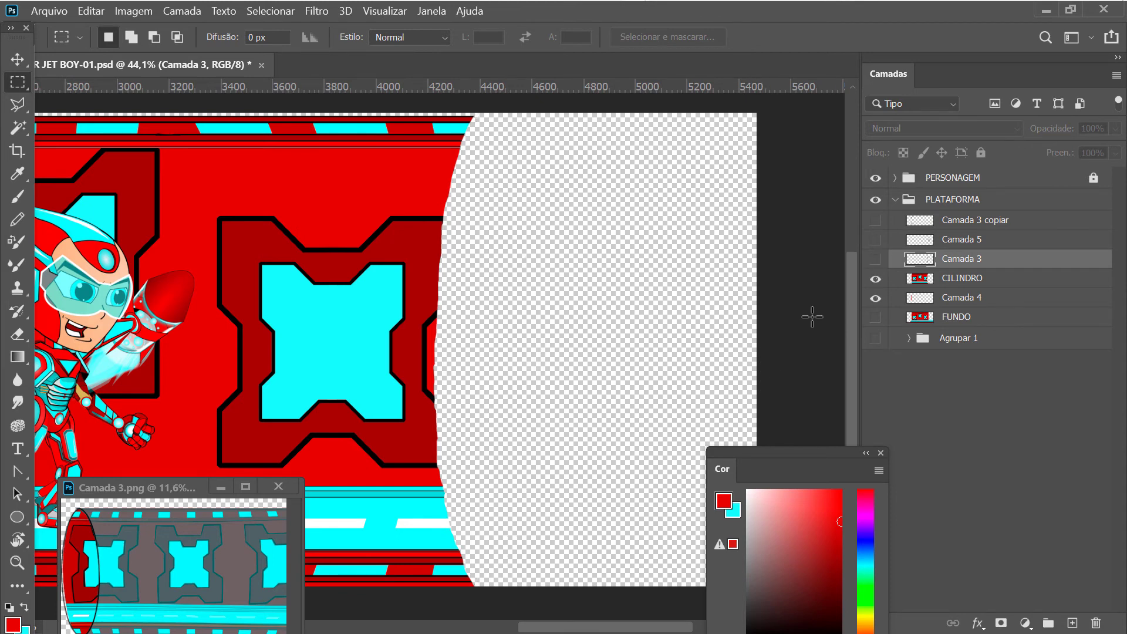
click(875, 259)
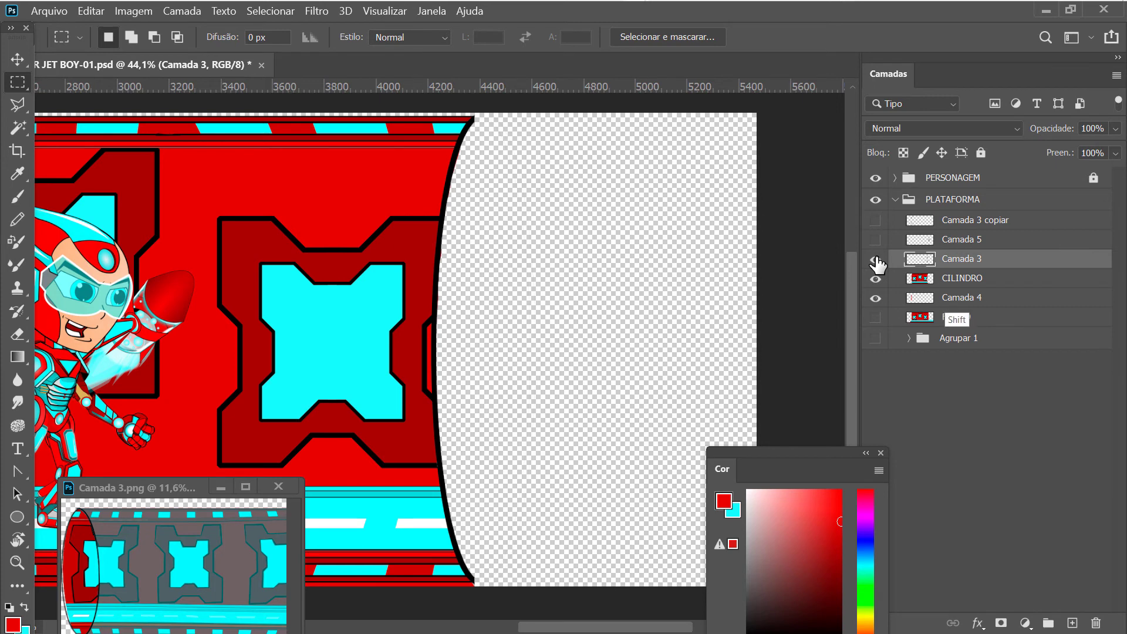
key(shift+alt+bracketleft)
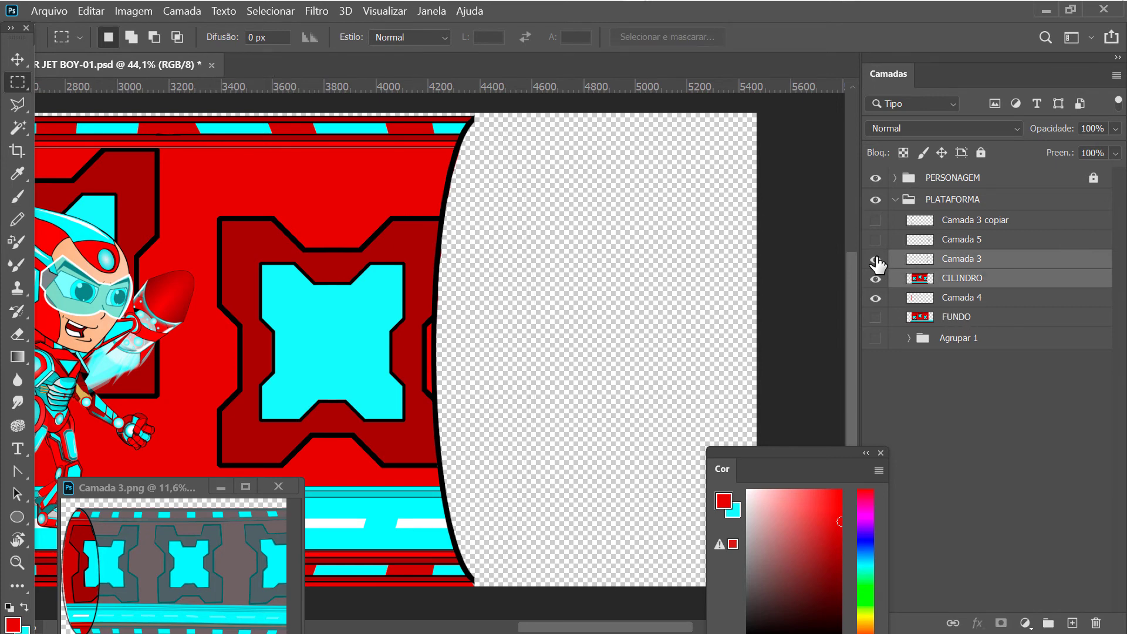
key(ctrl+e)
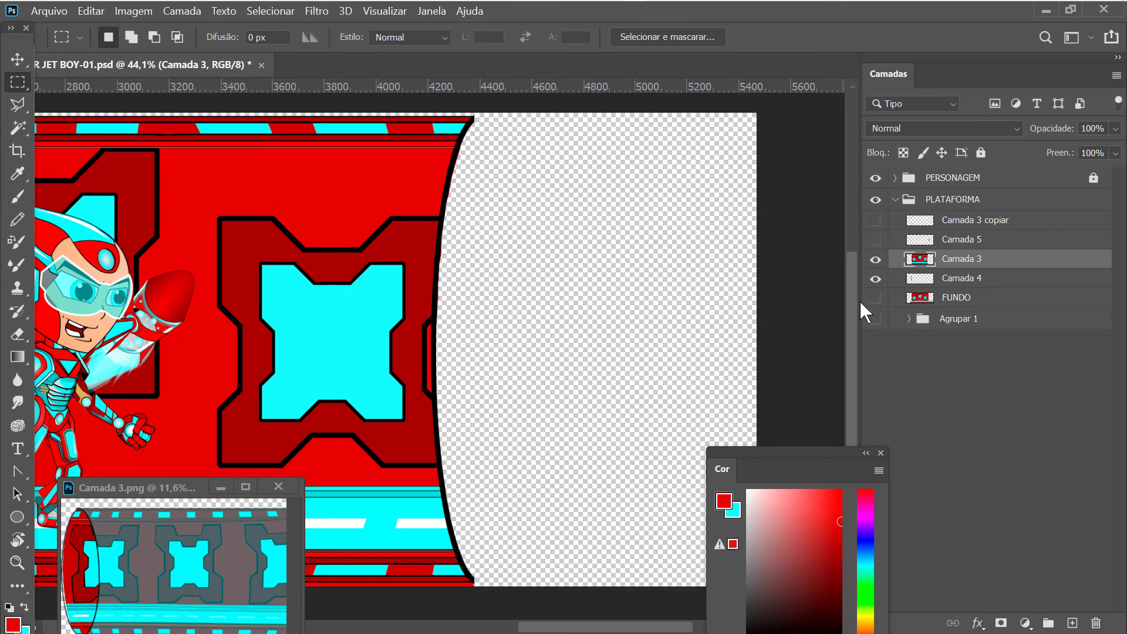
Show Camada 5 and Camada 3 copiar, then marquee a 417 × 1828 px rectangle over the left-end ellipse
click(875, 240)
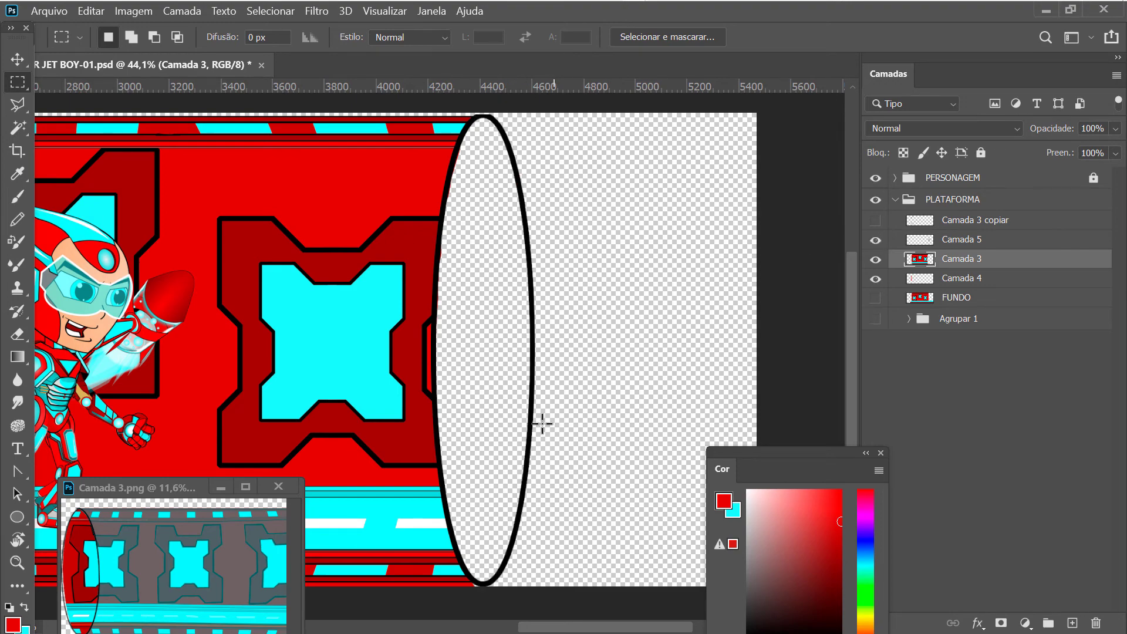
drag(108, 265, 631, 306)
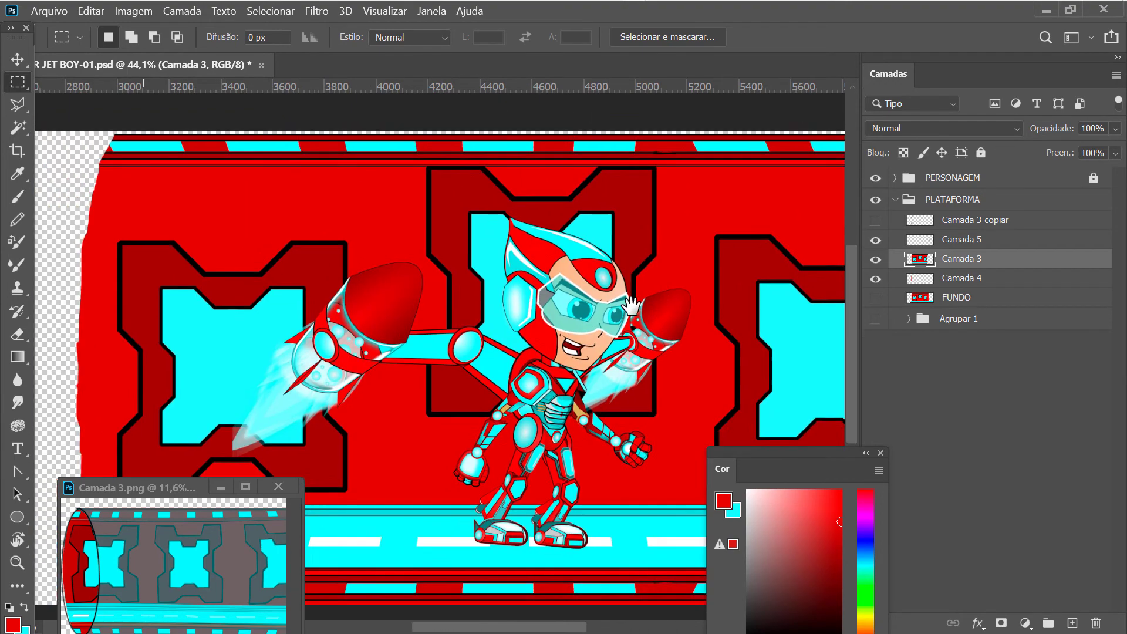
mouse_move(301, 319)
mouse_down()
mouse_move(415, 246)
mouse_move(485, 244)
mouse_up()
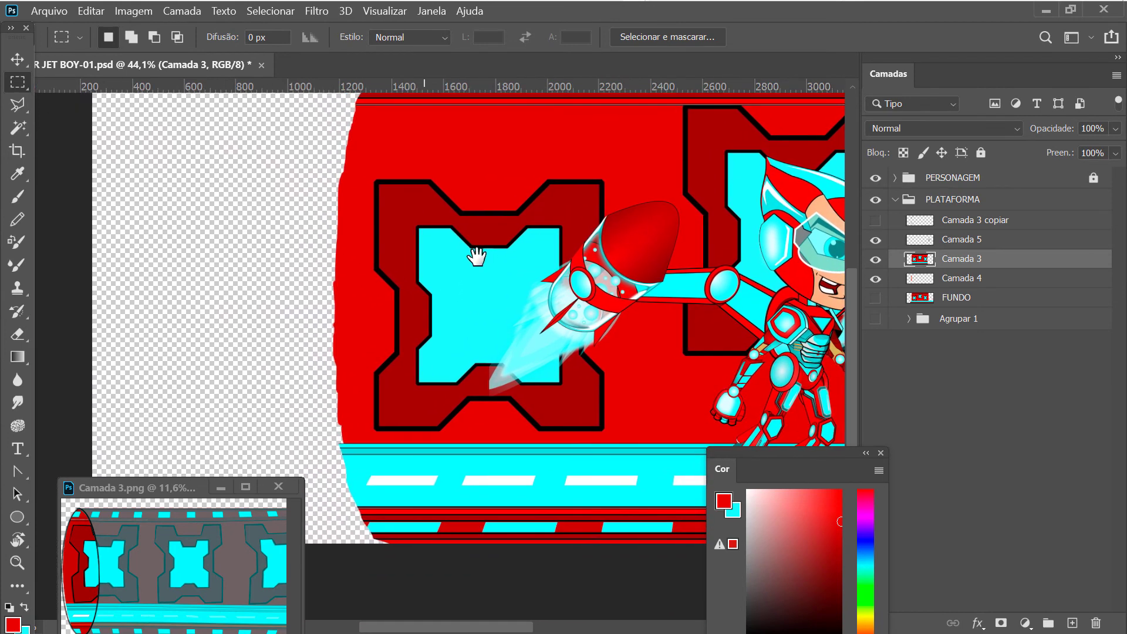
mouse_move(598, 299)
mouse_down()
mouse_move(529, 317)
mouse_move(563, 313)
mouse_up()
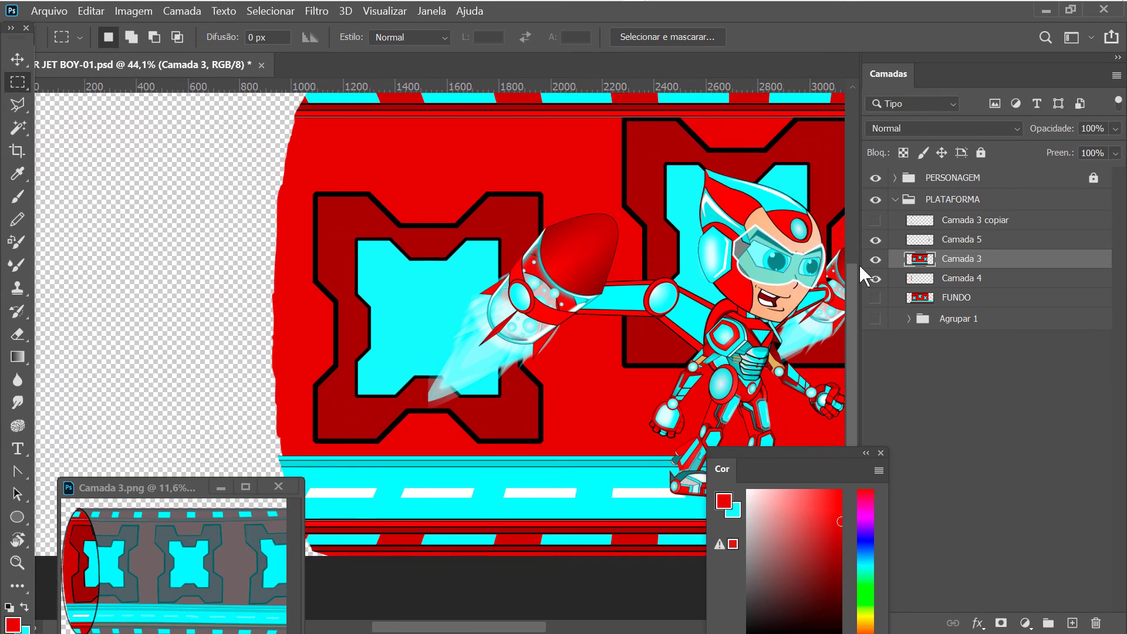
click(876, 220)
drag(440, 247, 472, 254)
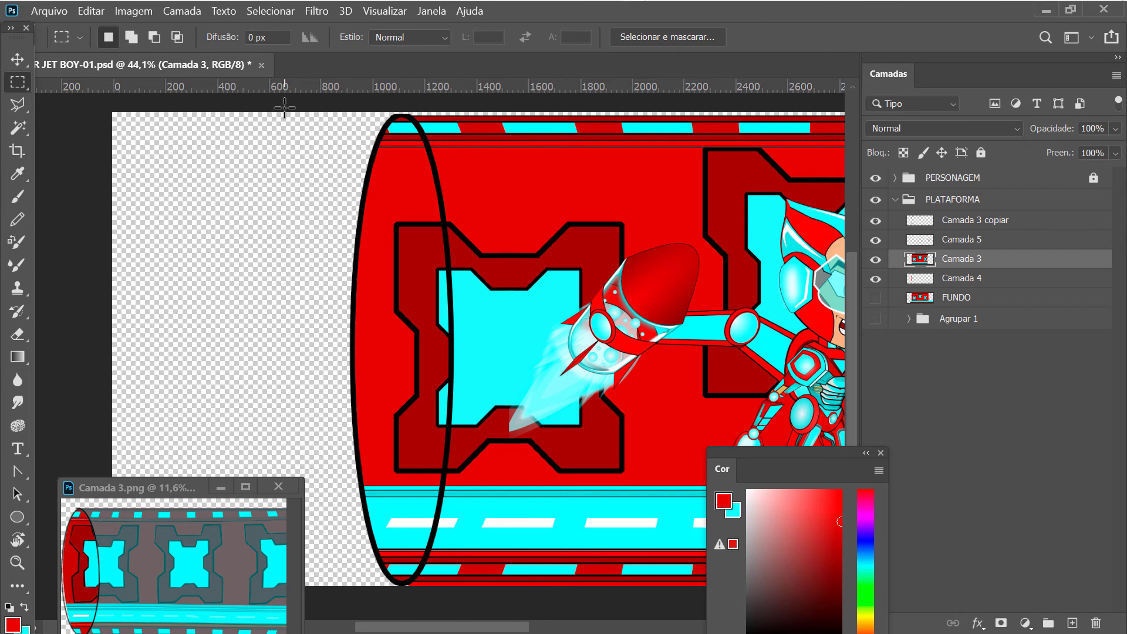
drag(284, 107, 393, 596)
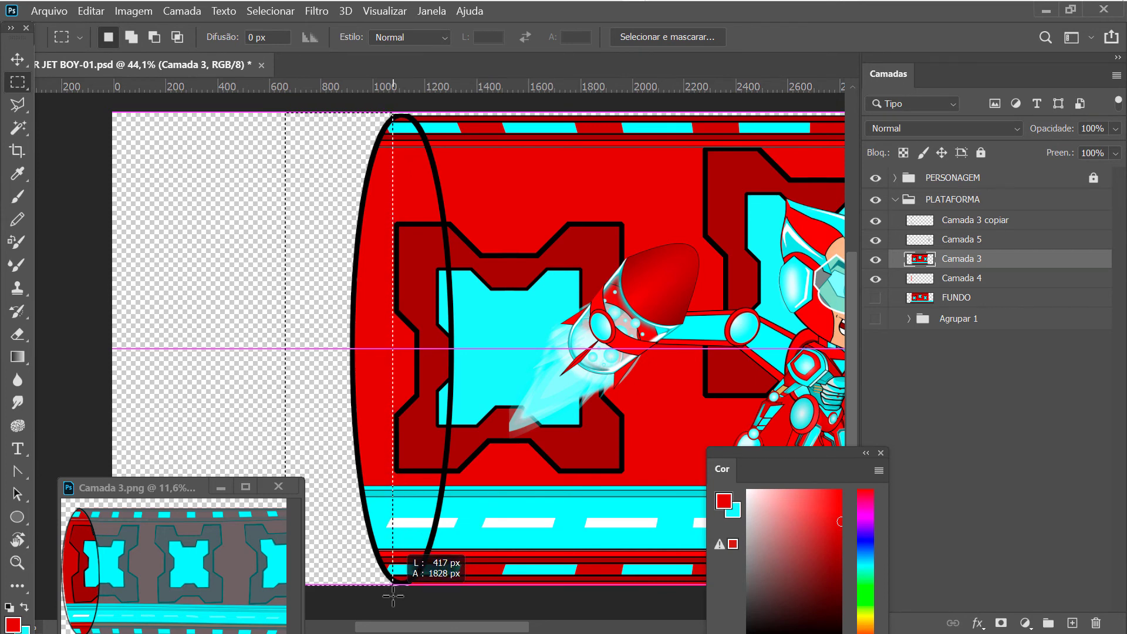
Widen the rectangular selection slightly and make Camada 3 copiar the working layer
drag(393, 595, 396, 598)
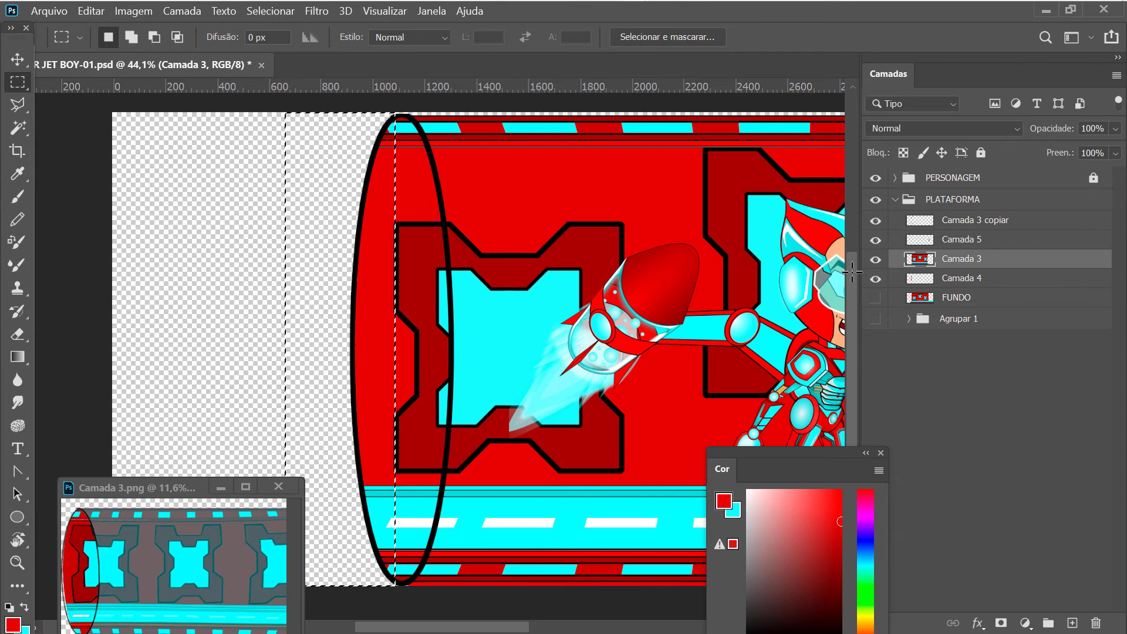
click(875, 220)
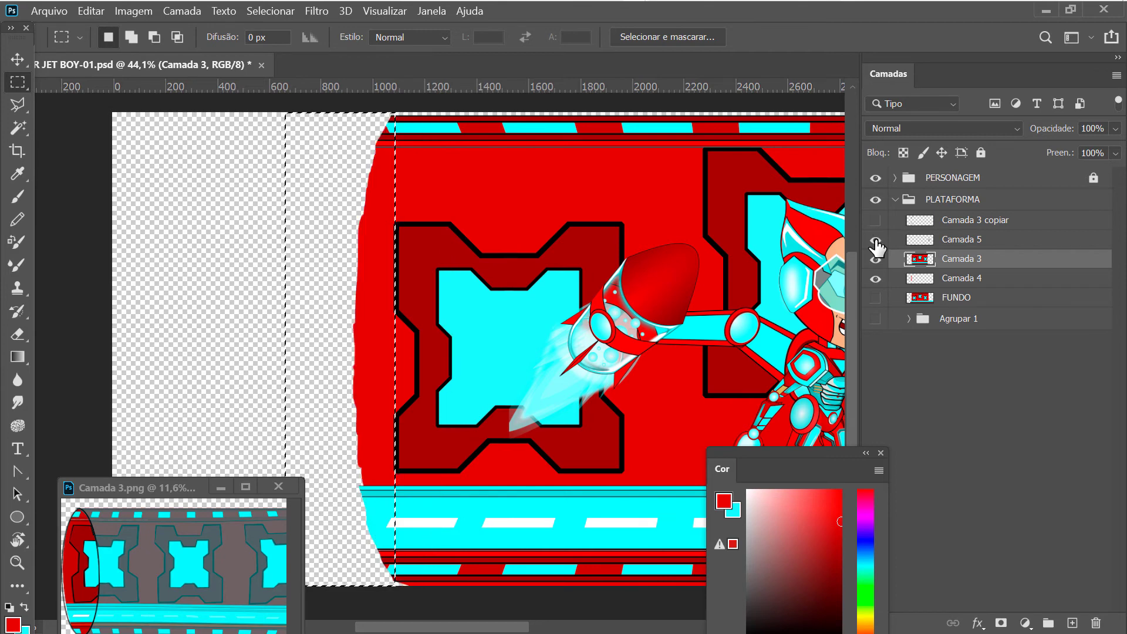
click(875, 220)
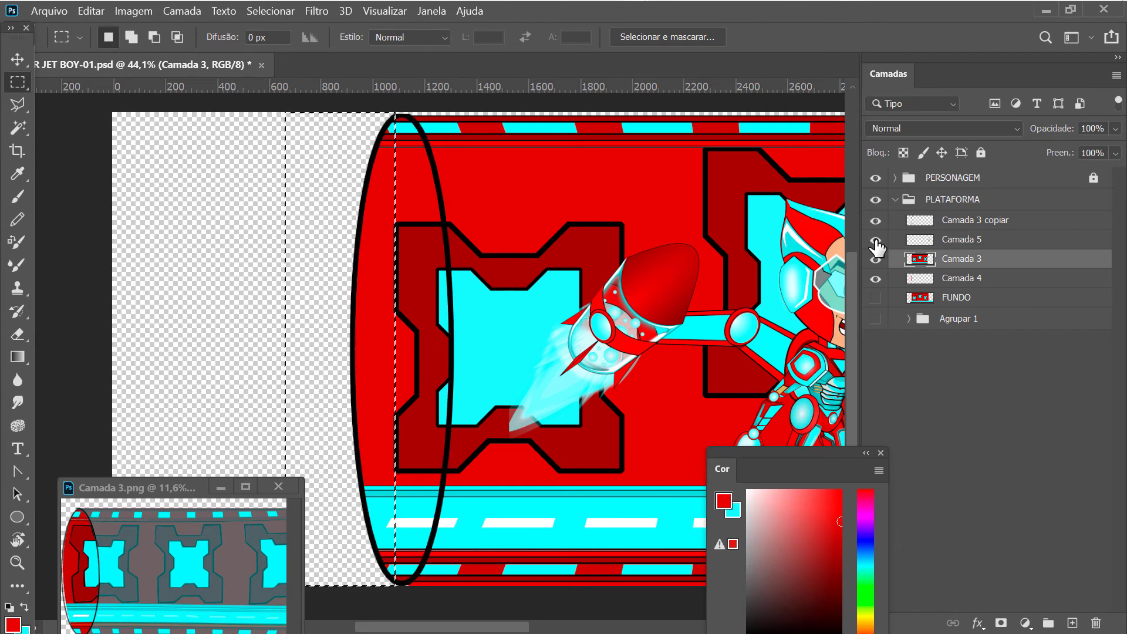
click(876, 241)
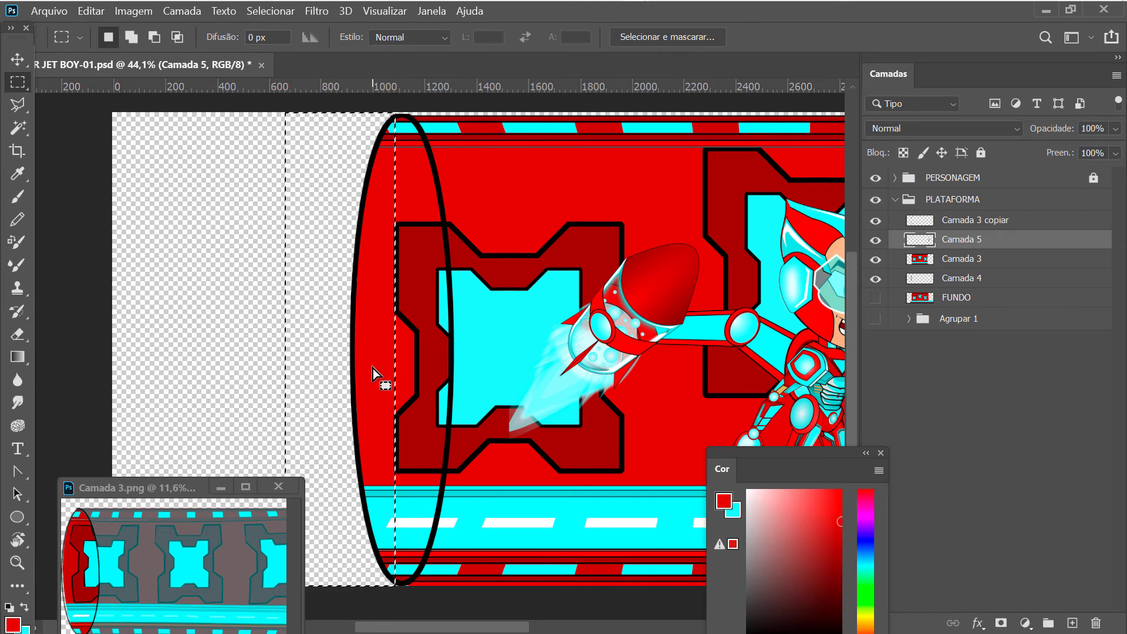
click(877, 221)
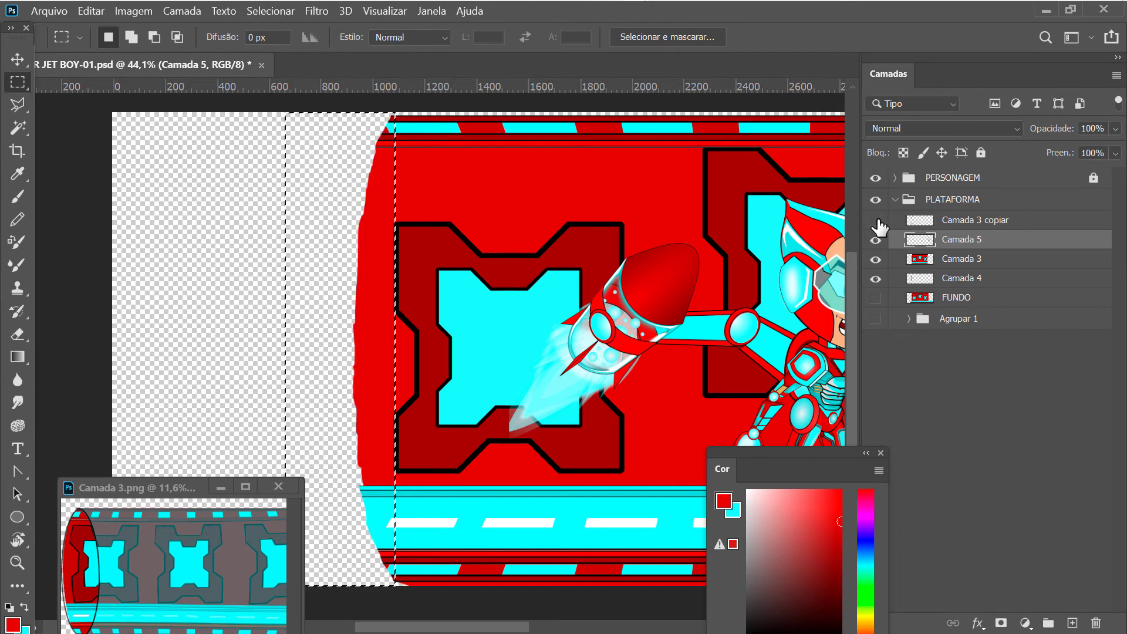
click(876, 221)
click(954, 222)
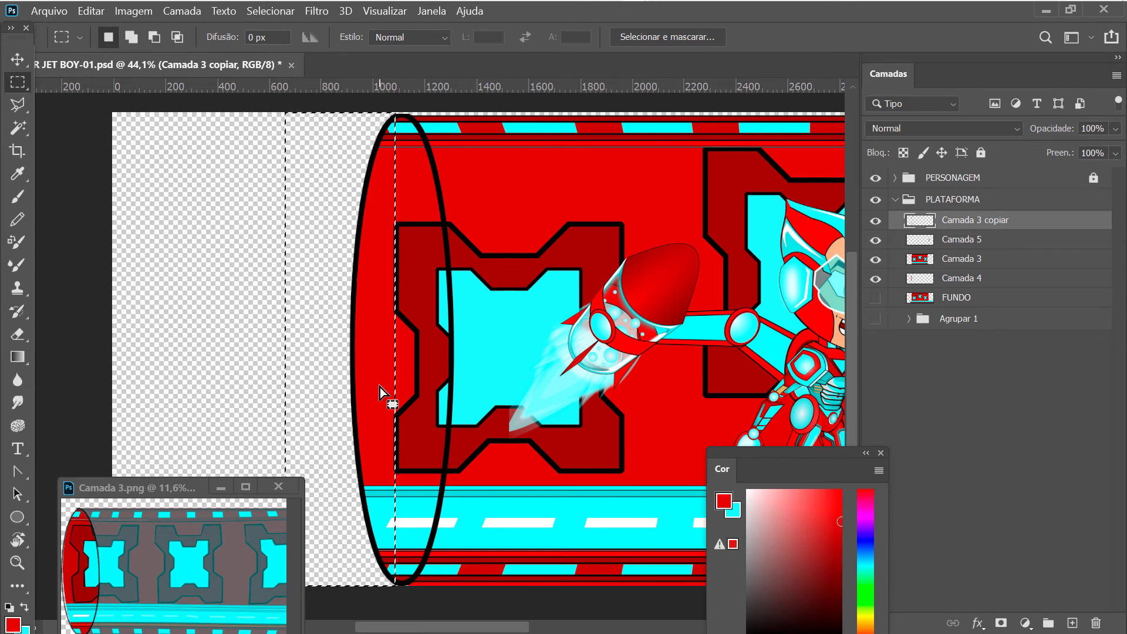
Add new layer Camada 6 above Camada 3 copiar and select the tube's left-end outline
key(ctrl+shift+alt+n)
key(ctrl+d)
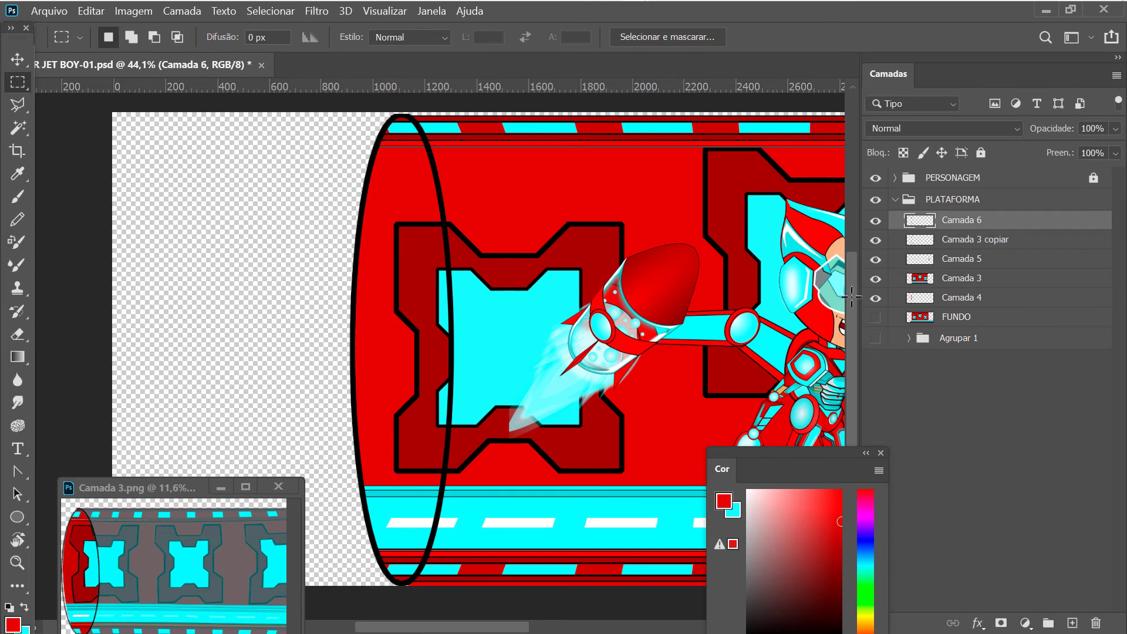
ctrl+click(852, 298)
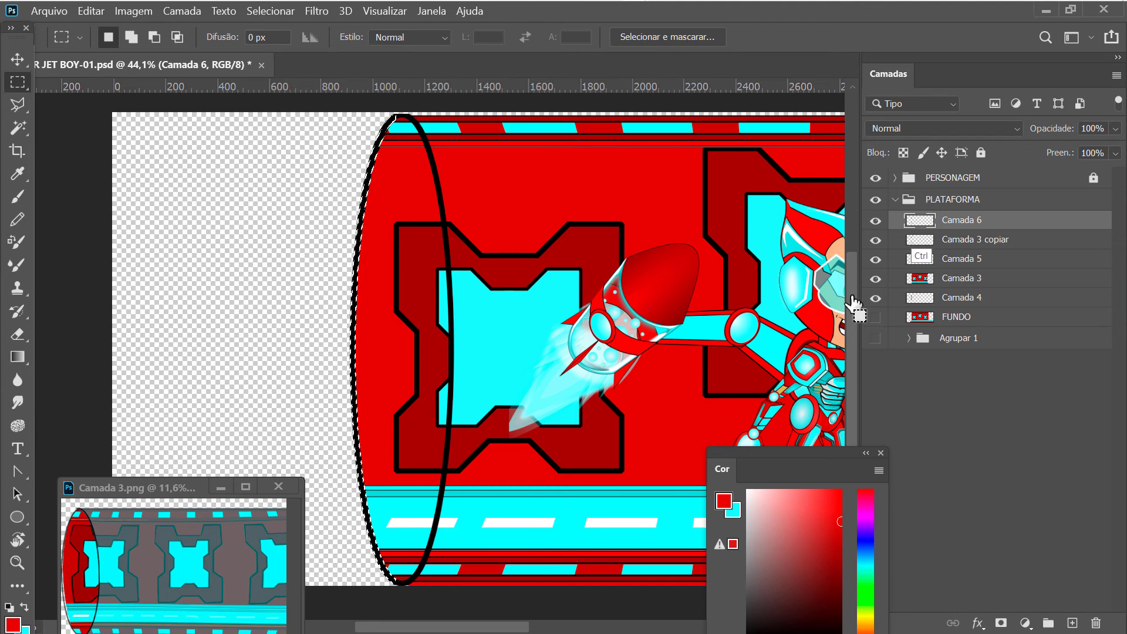
click(957, 240)
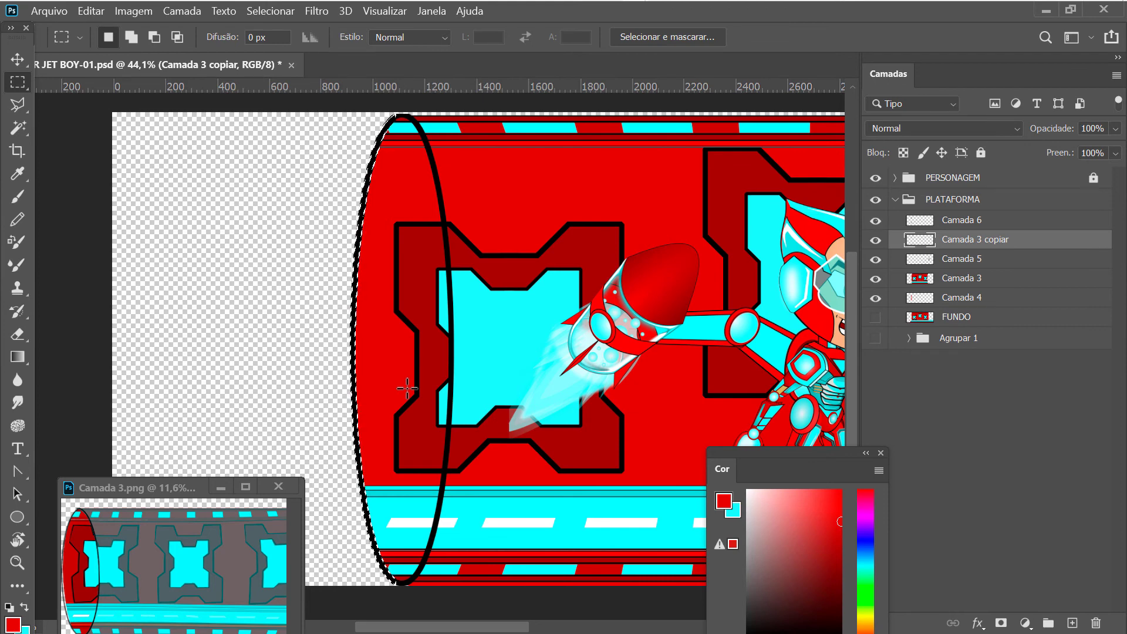
key(ctrl+comma)
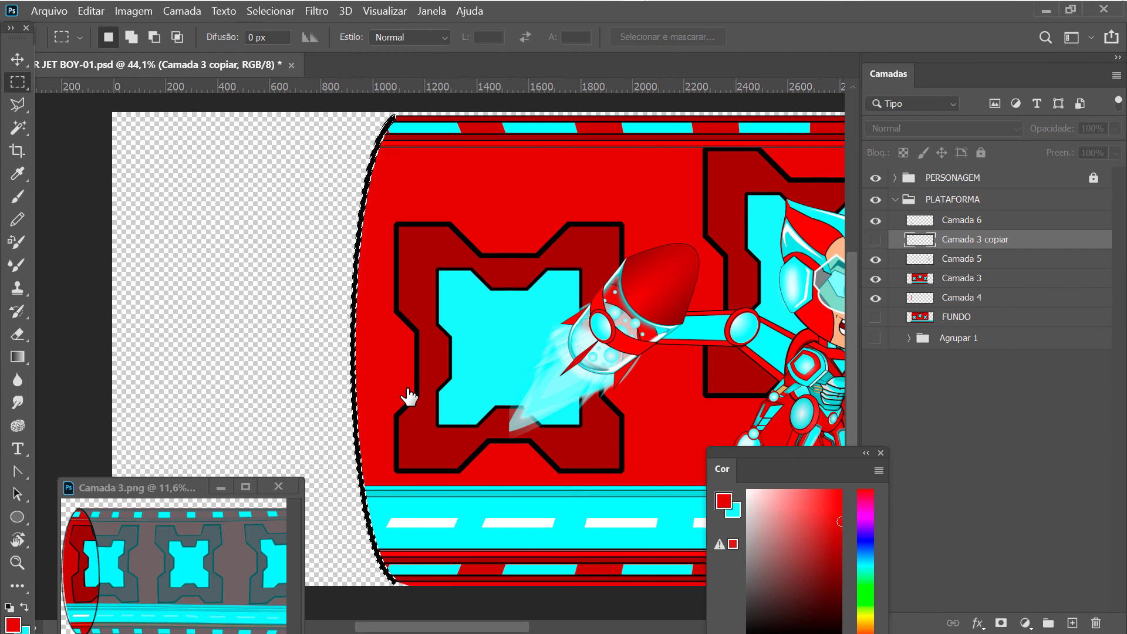
key(shift)
key(ctrl)
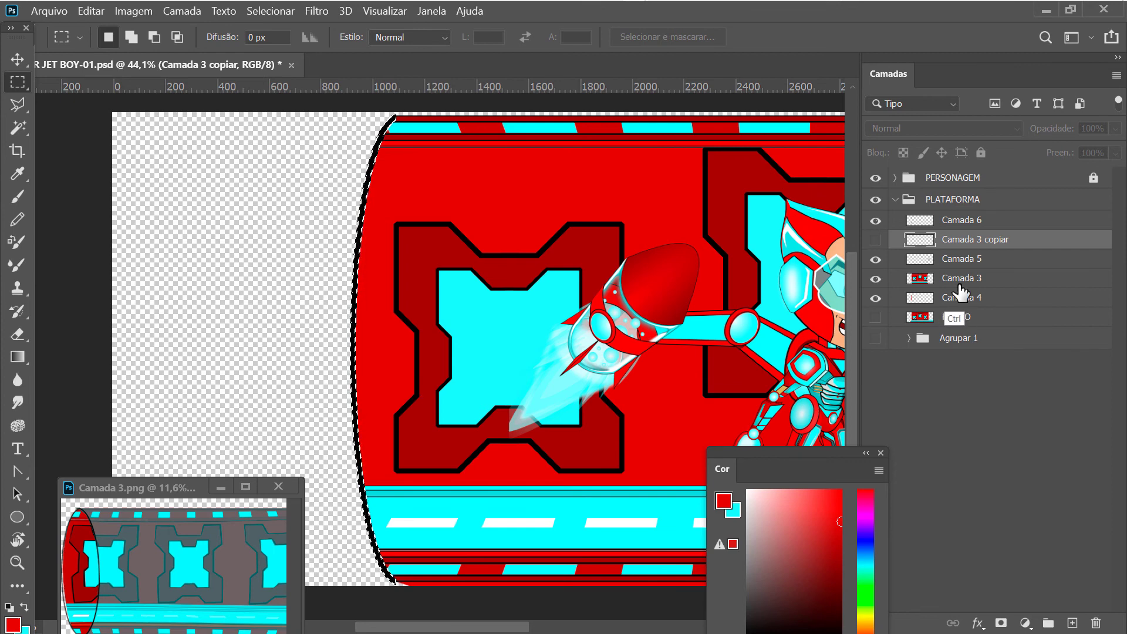
Hide the black ellipse outline and make Camada 6 the only active layer
ctrl+click(960, 282)
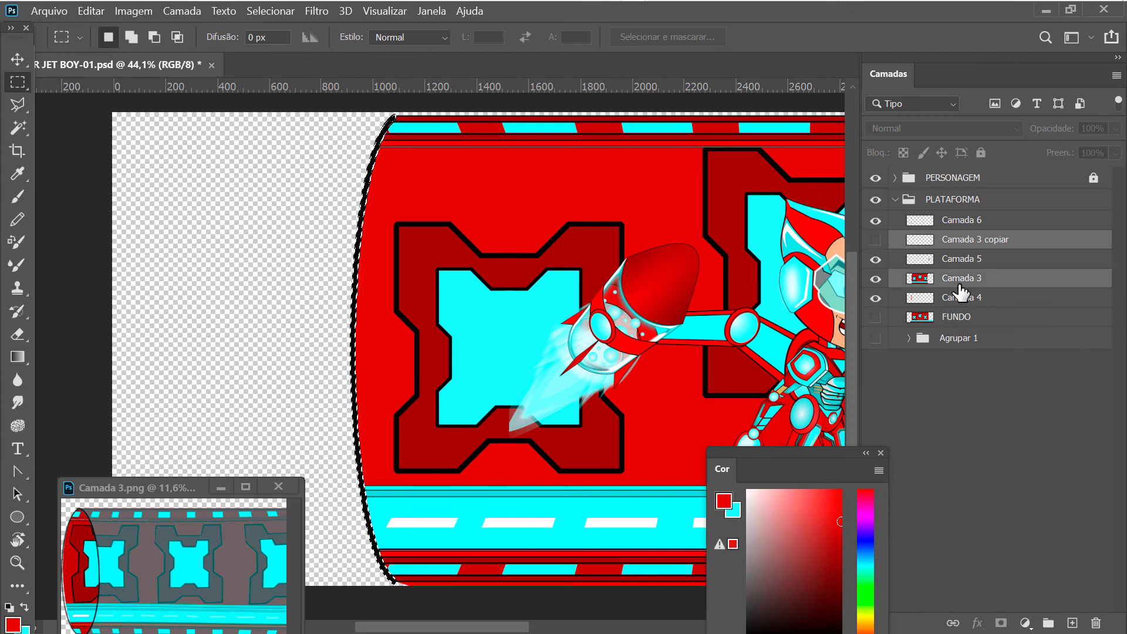
click(875, 240)
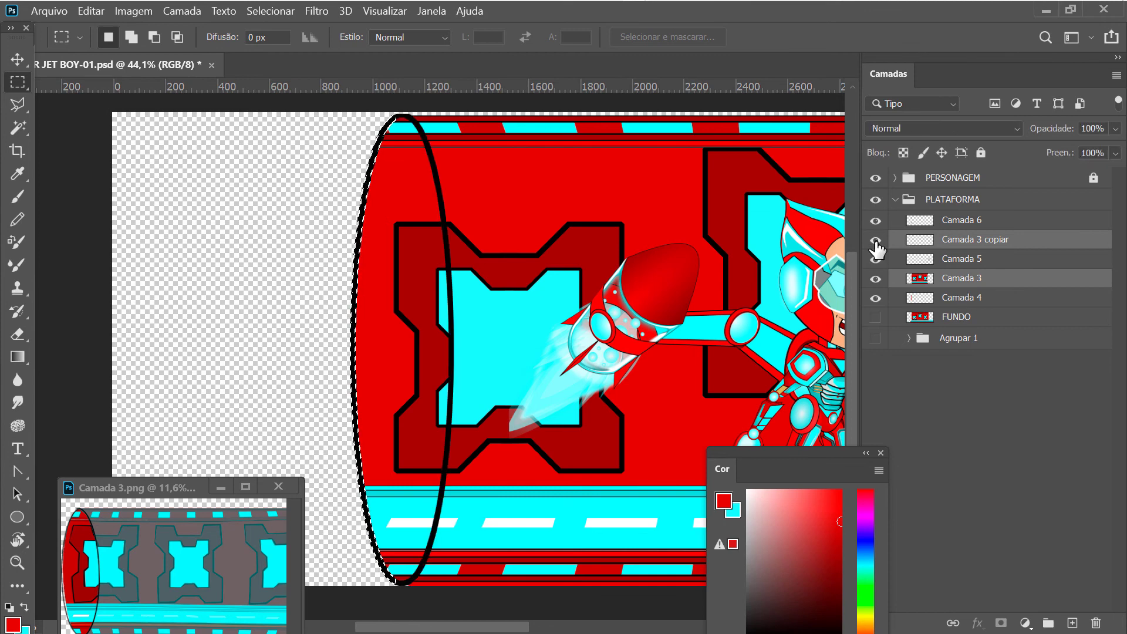
click(875, 240)
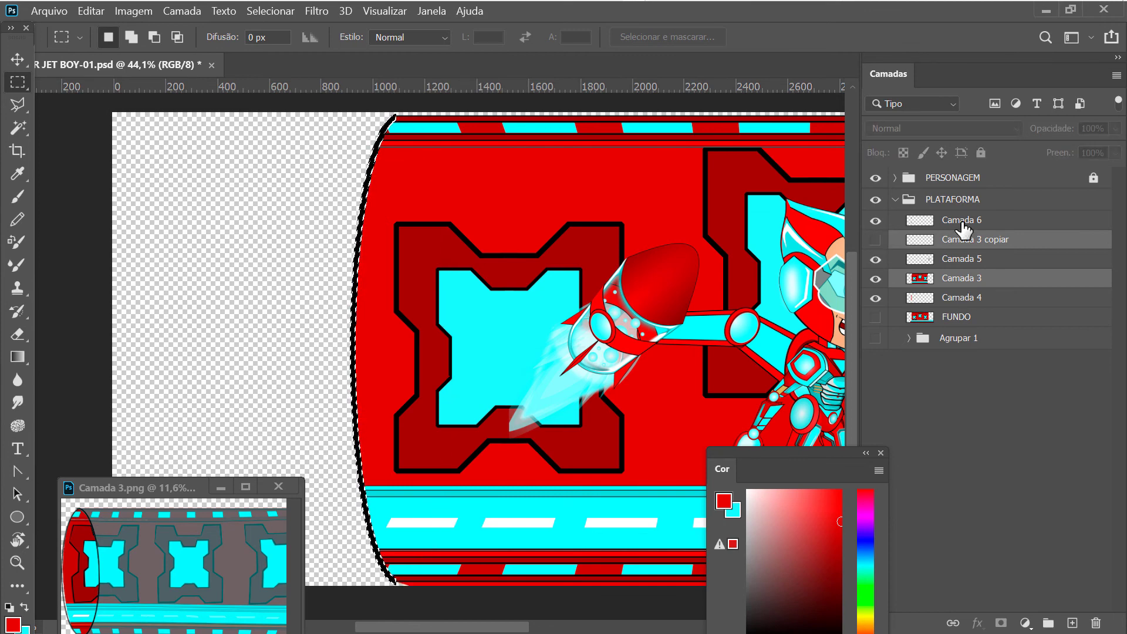
click(961, 223)
click(875, 221)
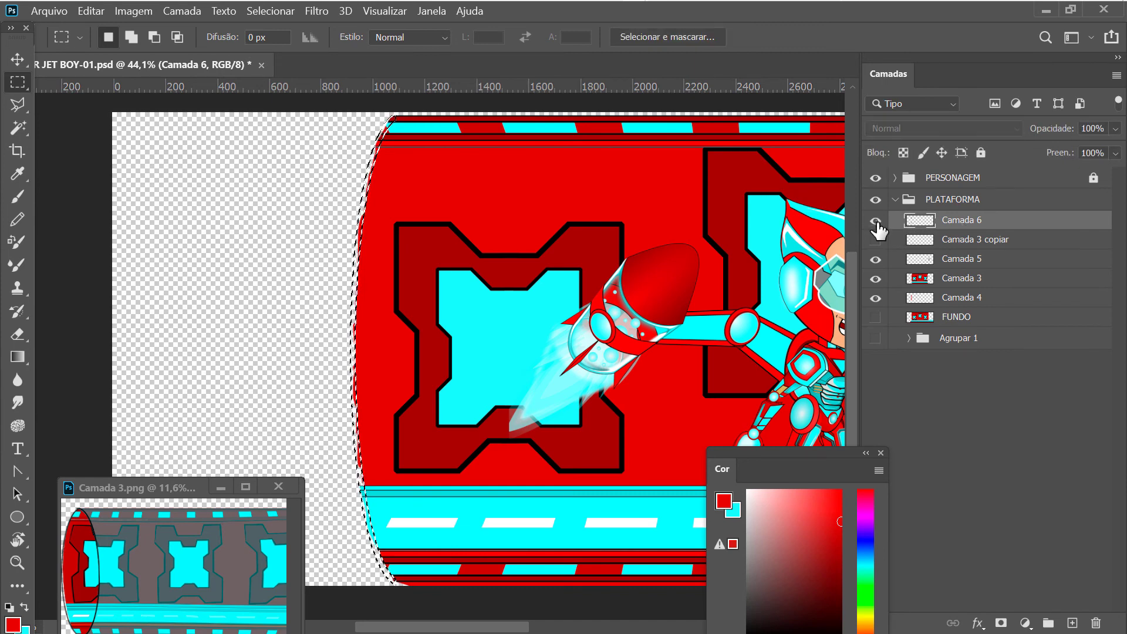
click(875, 220)
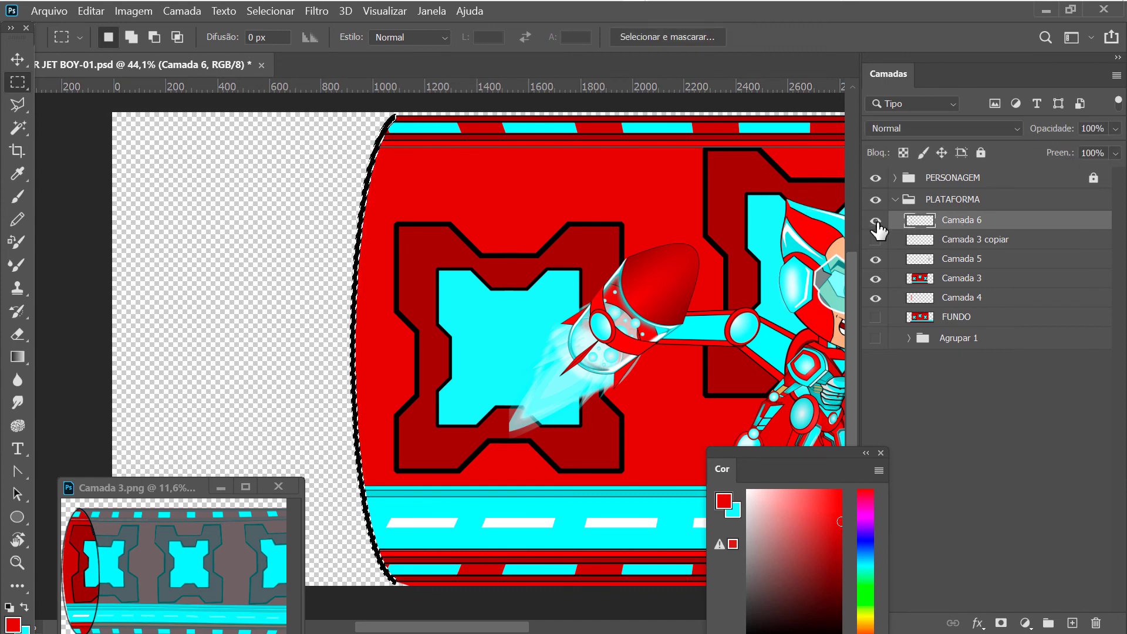
Merge Camada 3 into Camada 6 and restack it just above Camada 4, below Camada 5
ctrl+click(957, 280)
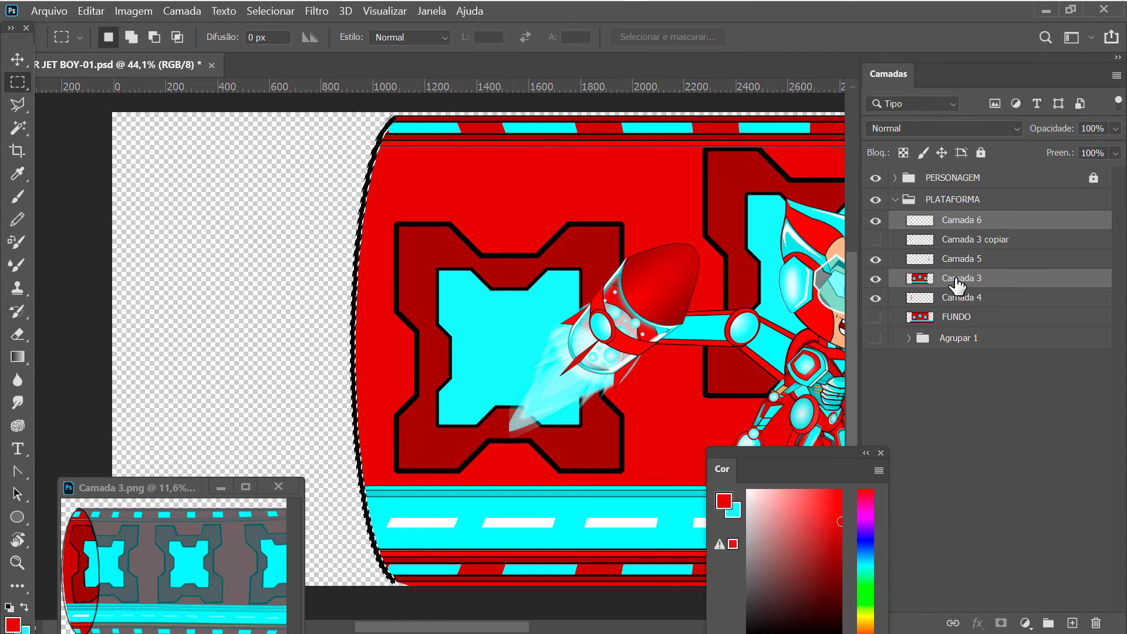
key(ctrl+e)
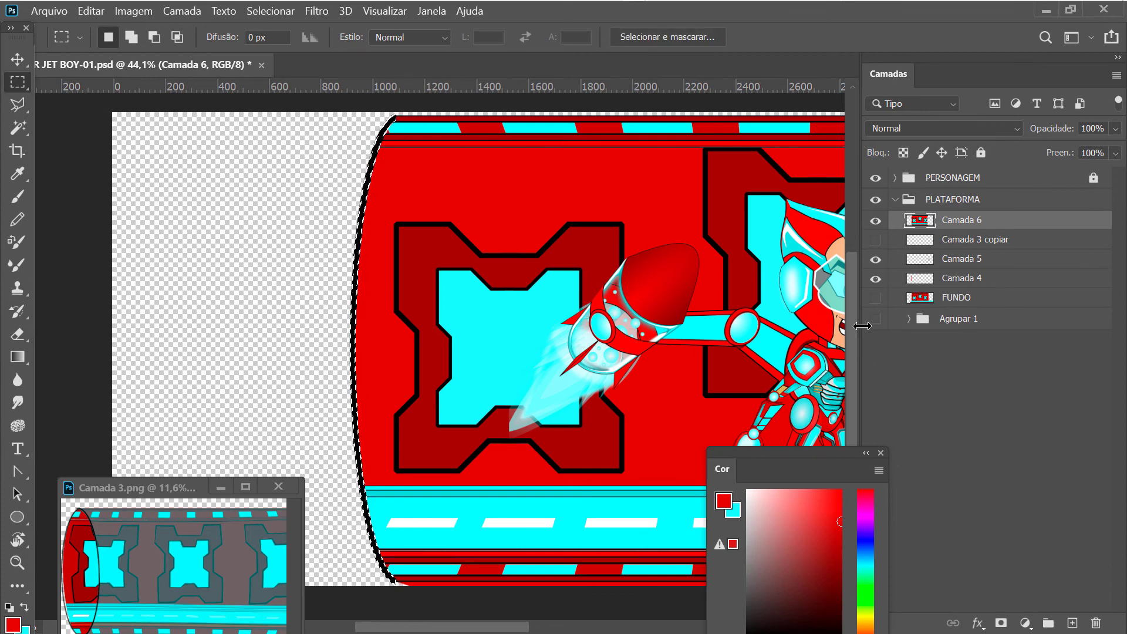
drag(945, 220, 954, 282)
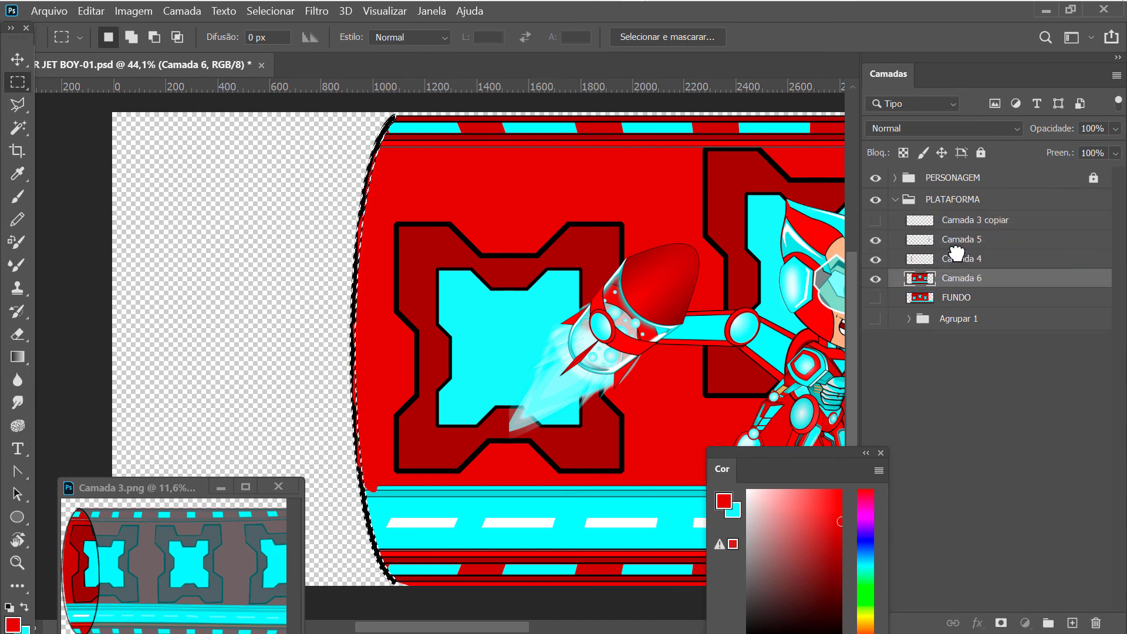
drag(957, 278, 956, 254)
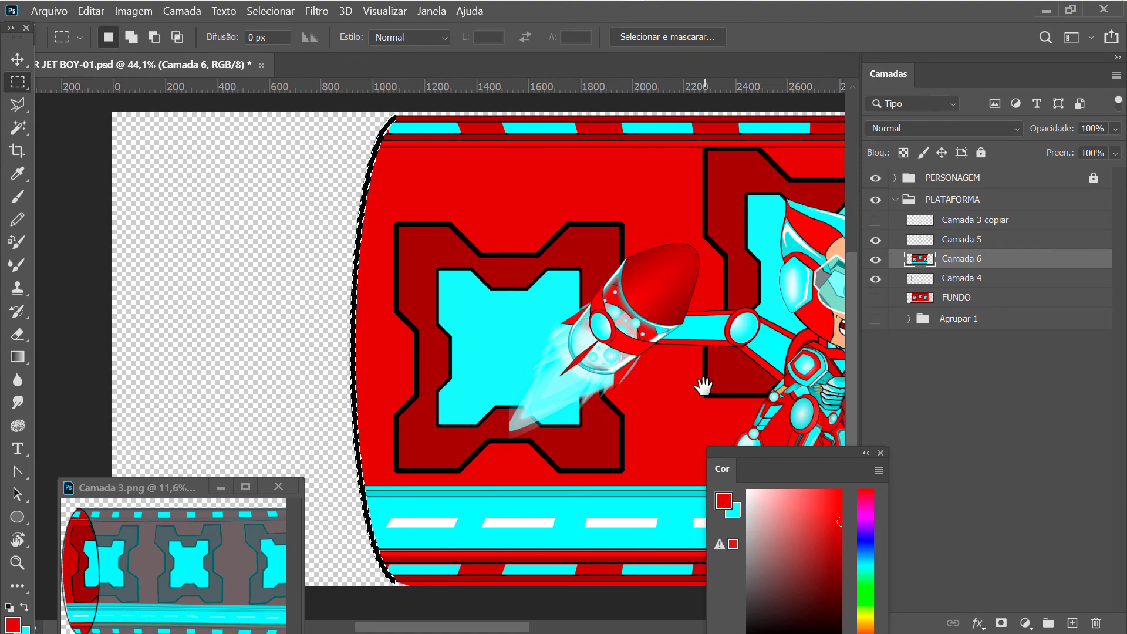
mouse_move(702, 382)
mouse_down()
mouse_move(309, 298)
mouse_move(636, 297)
mouse_up()
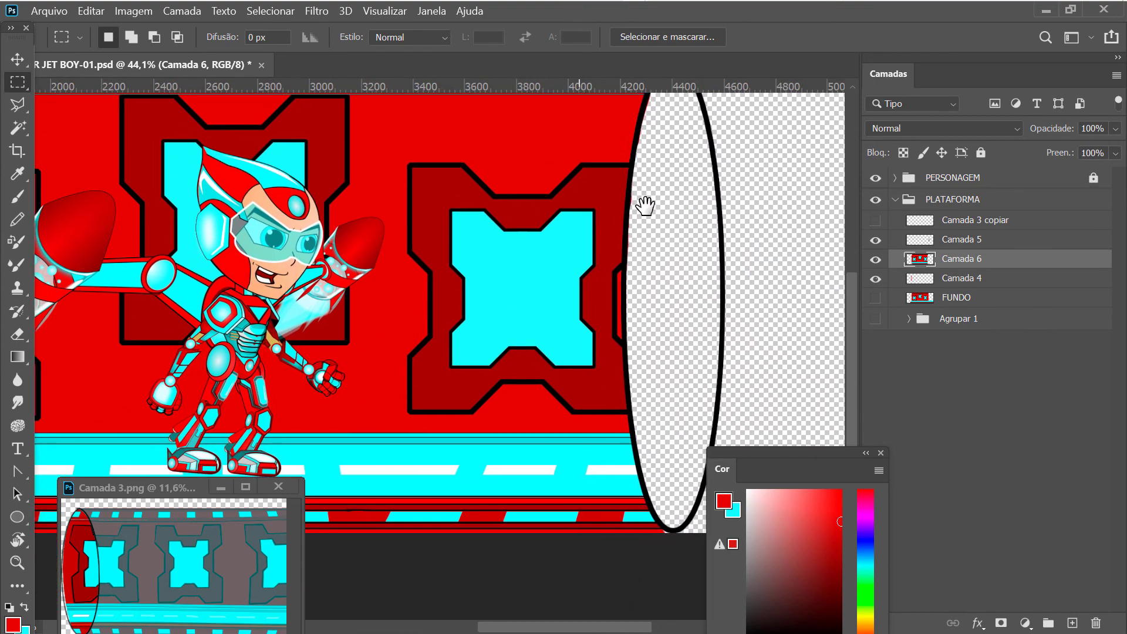
drag(647, 202, 512, 288)
Zoom out to the whole tube and make the black ellipse outline layer visible again
key(z)
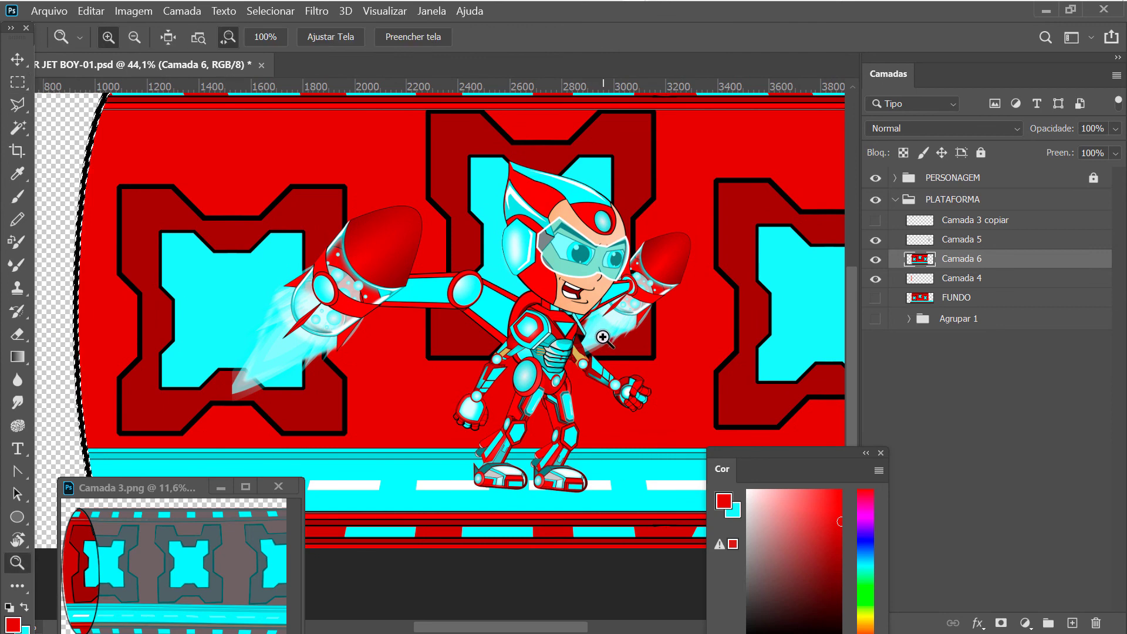
scroll(655, 343, down, 3)
mouse_move(655, 344)
mouse_down()
mouse_move(628, 372)
mouse_move(596, 322)
mouse_up()
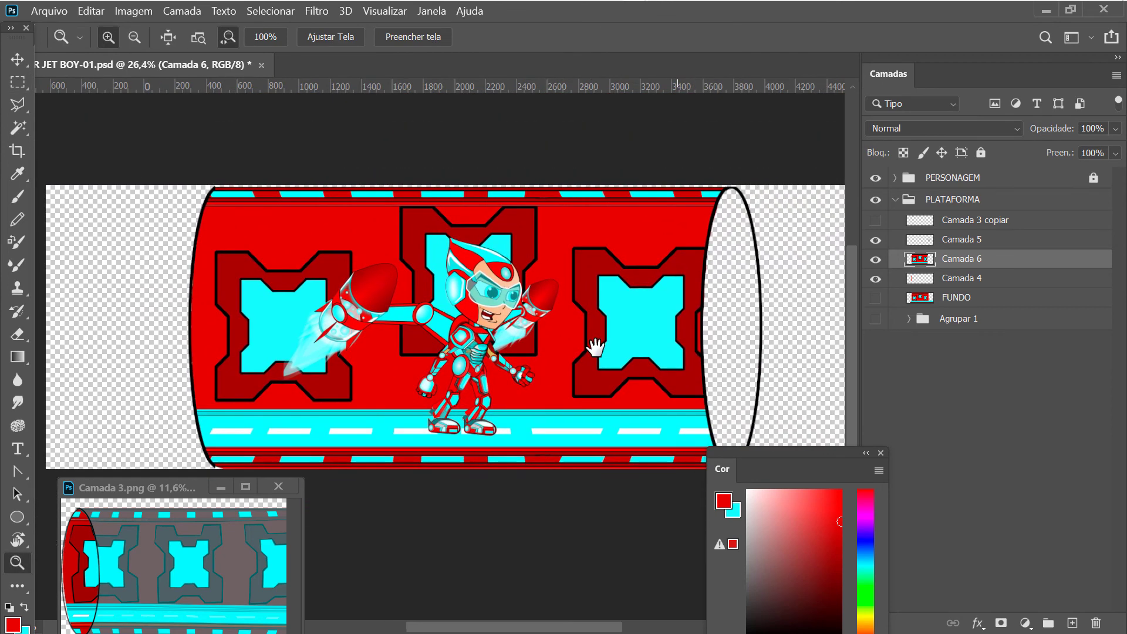
click(875, 220)
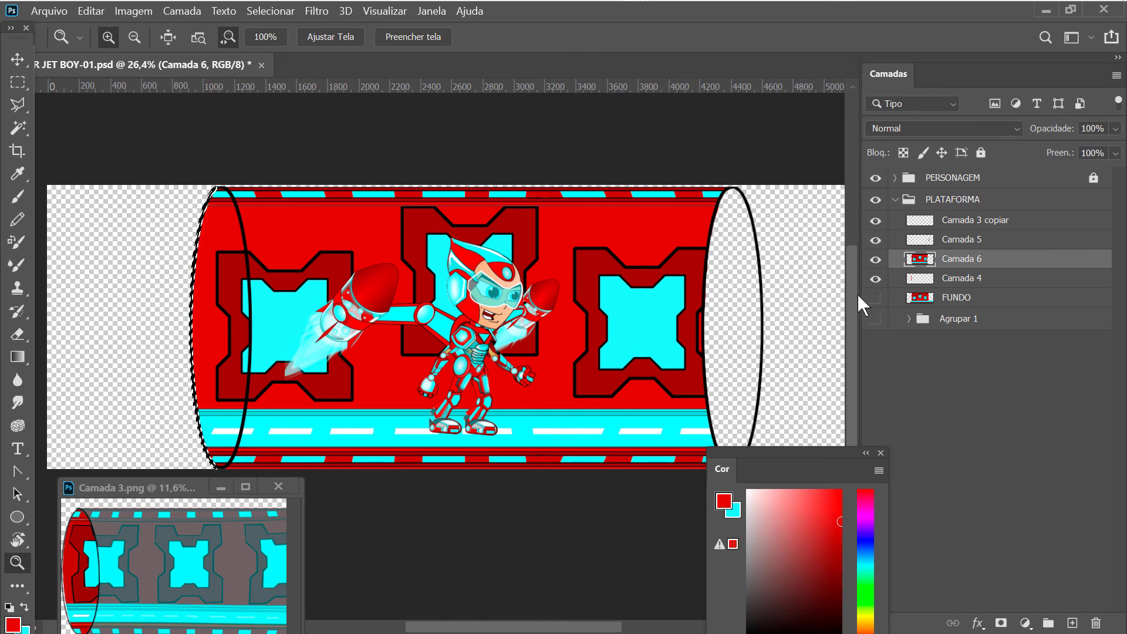
Add a new empty layer, Camada 7, placed directly below Camada 5
click(956, 221)
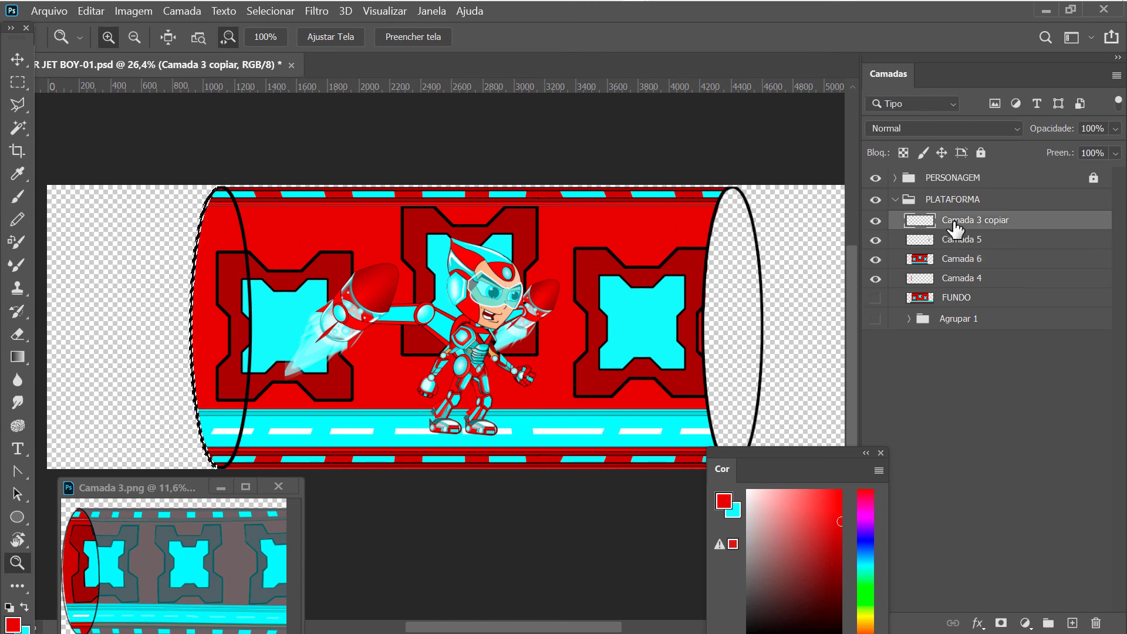
click(955, 235)
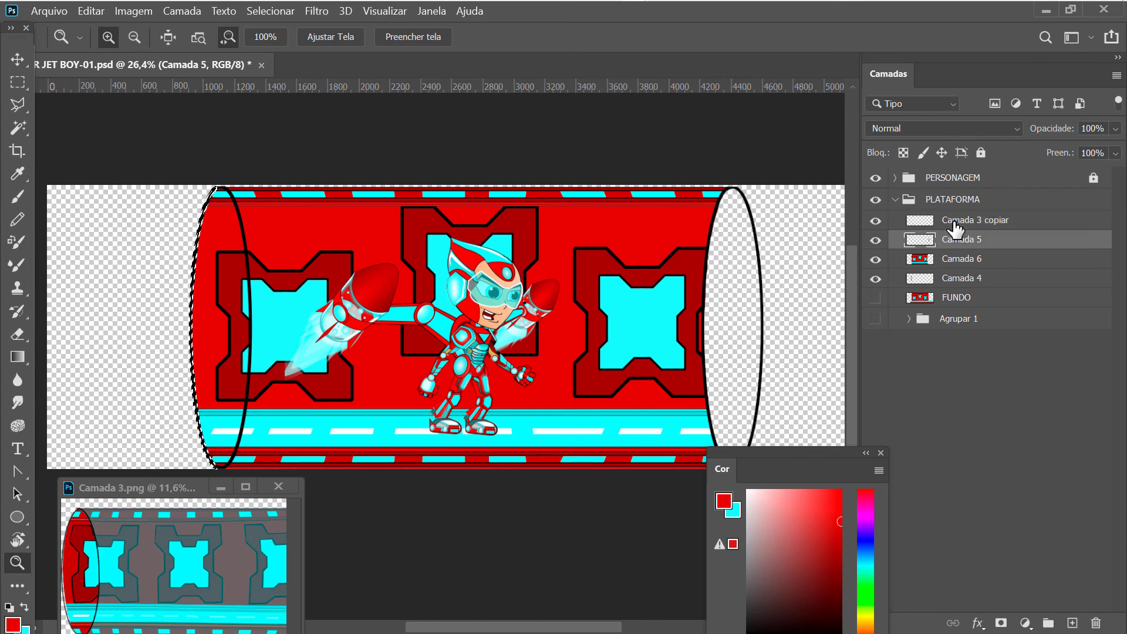
click(1072, 622)
drag(957, 239, 958, 270)
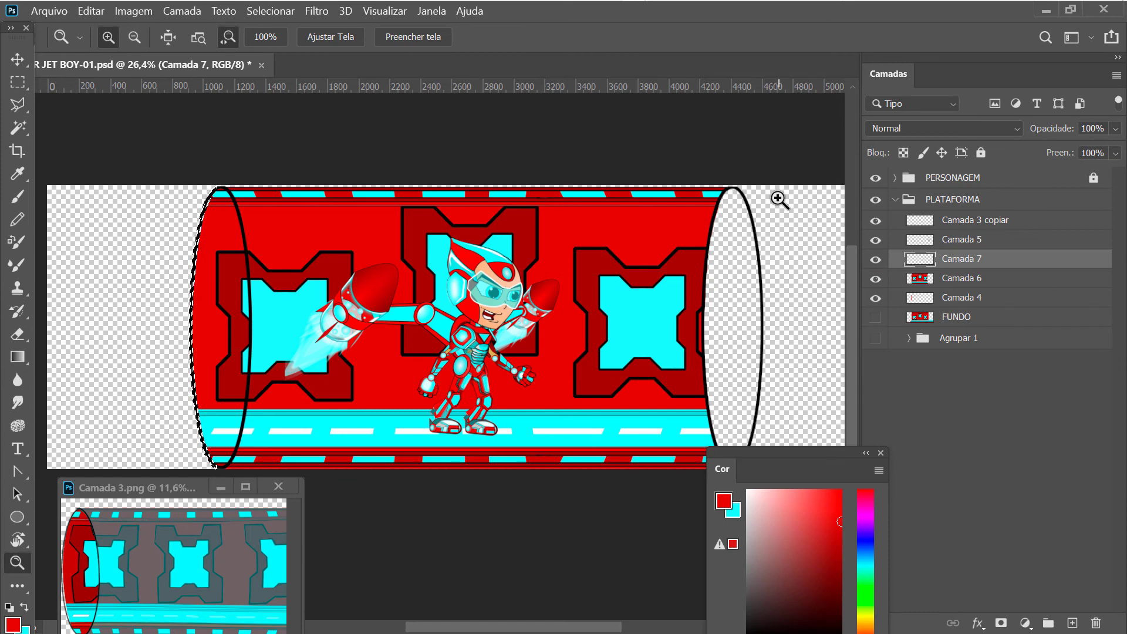
drag(777, 456, 972, 472)
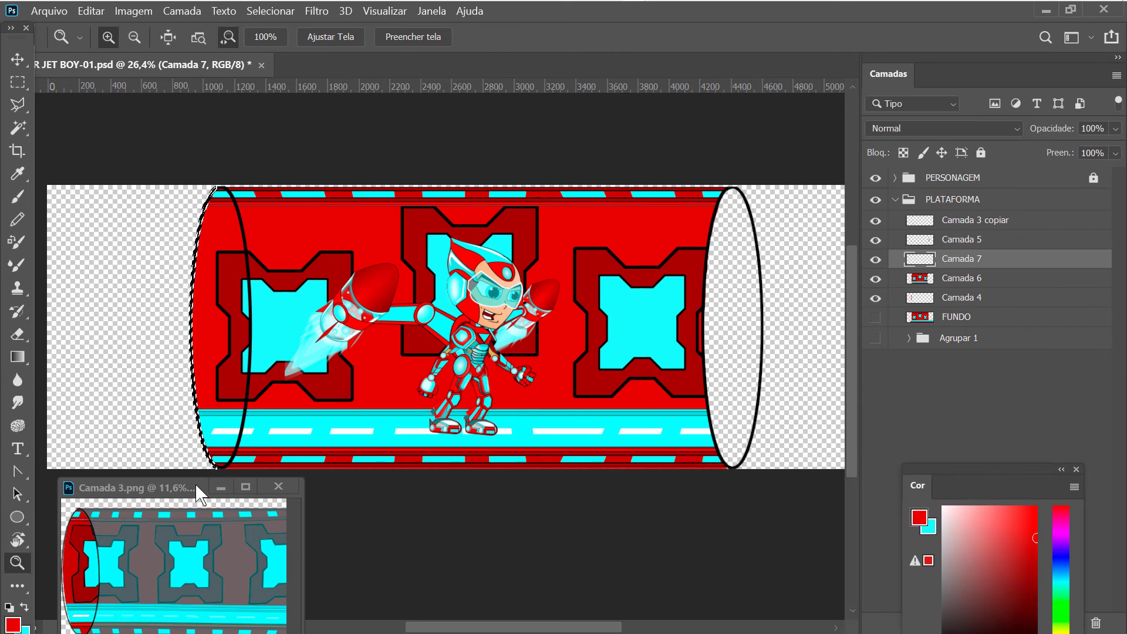
Check the Camada 3.png reference document, then return to the main JET BOY document
drag(225, 484, 226, 514)
key(m)
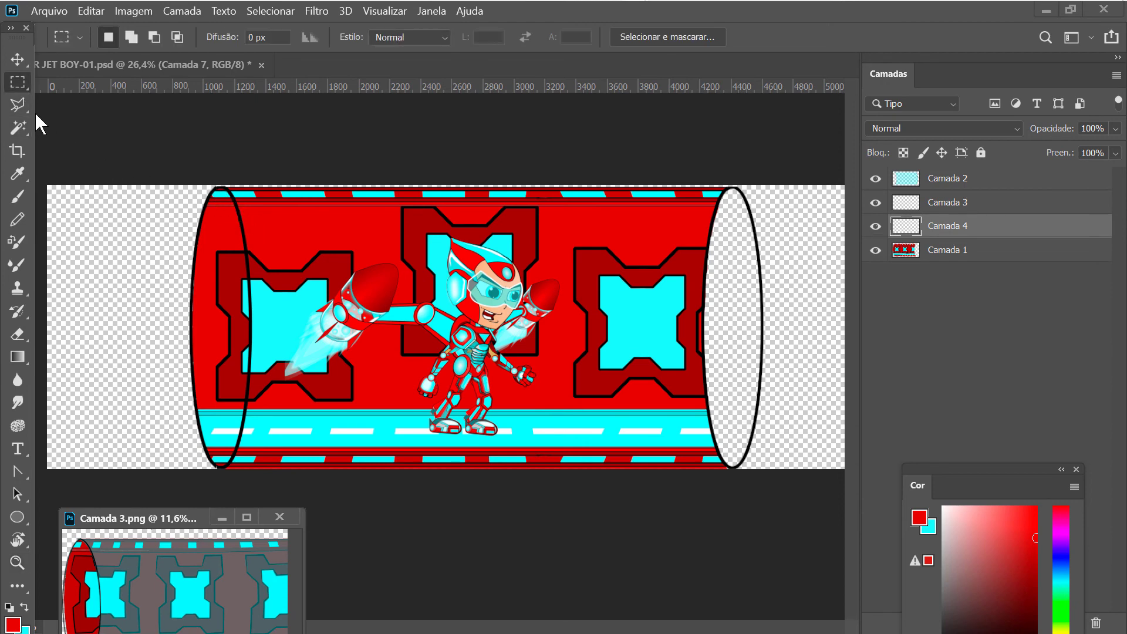
click(155, 252)
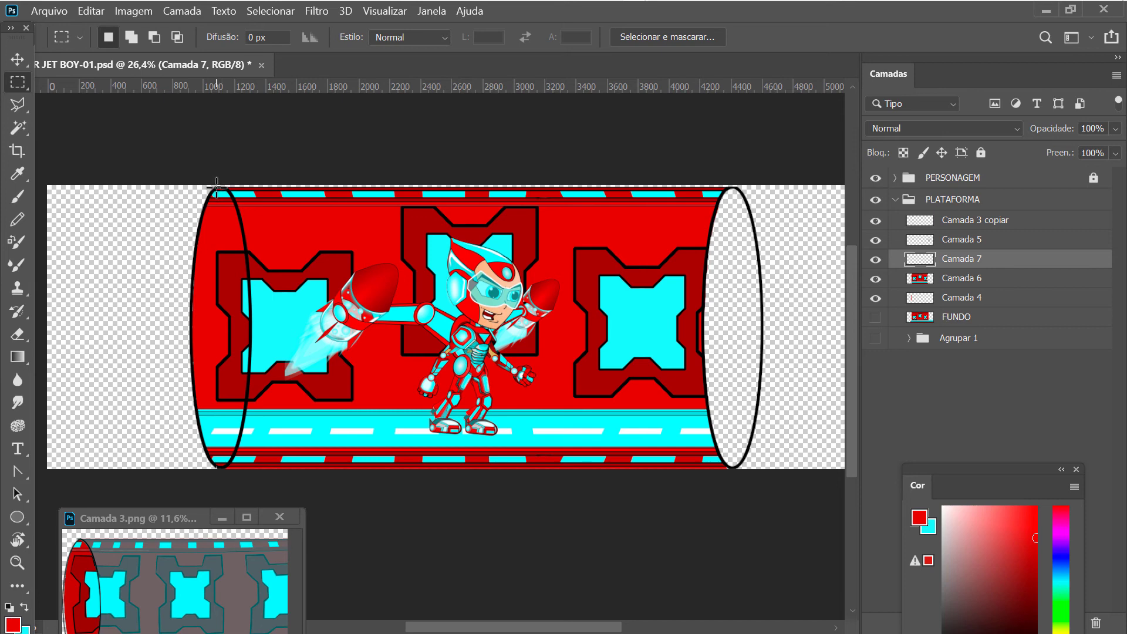
Draw a 3348 x 1803 px rectangular selection over the tube body
mouse_move(216, 186)
mouse_down()
mouse_move(741, 420)
mouse_move(747, 460)
mouse_move(736, 466)
mouse_up()
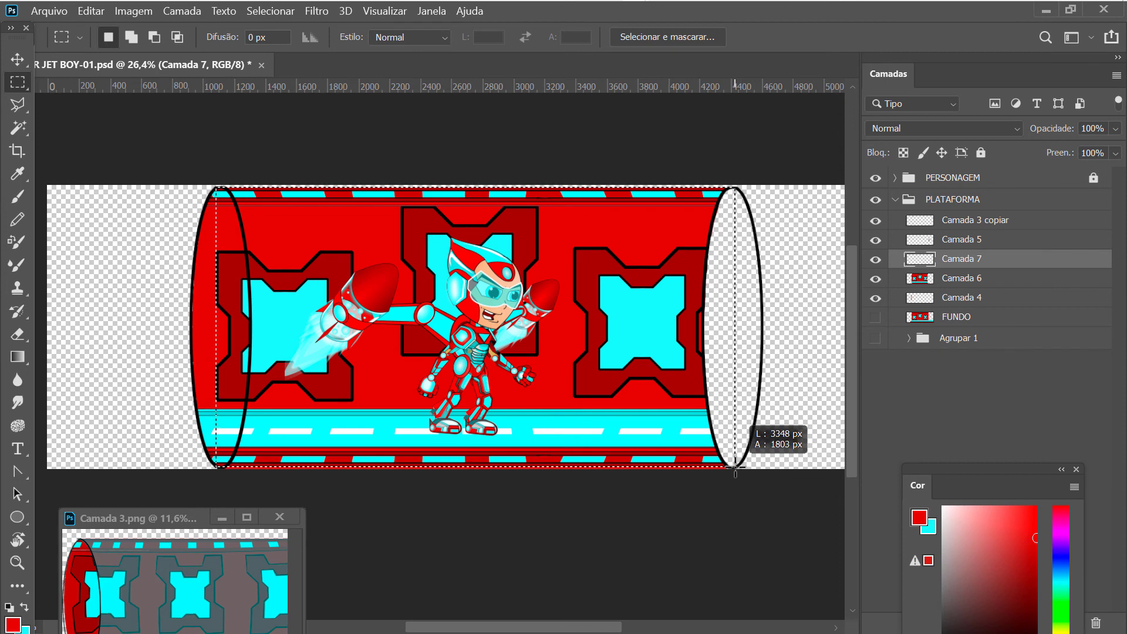
drag(735, 467, 735, 467)
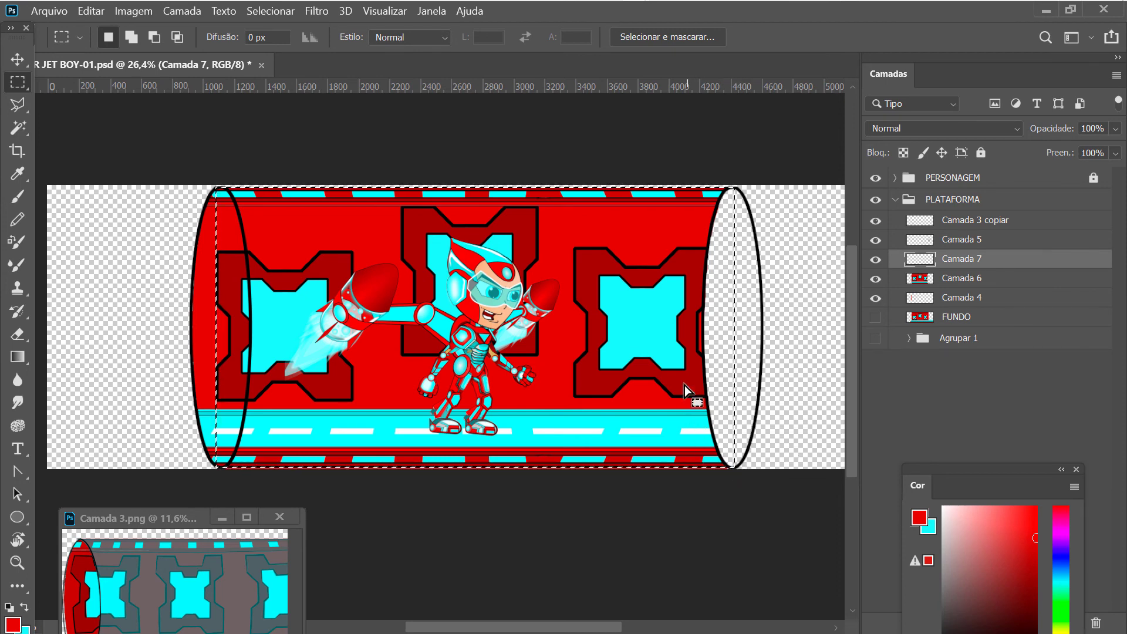
key(z)
drag(493, 199, 539, 226)
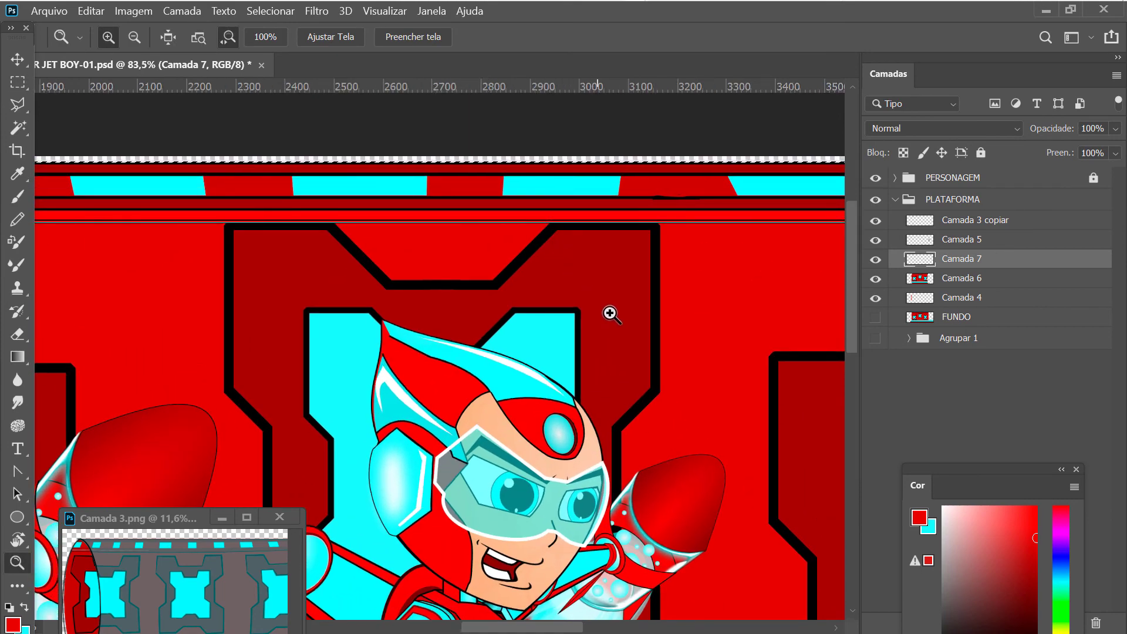
drag(622, 326, 574, 307)
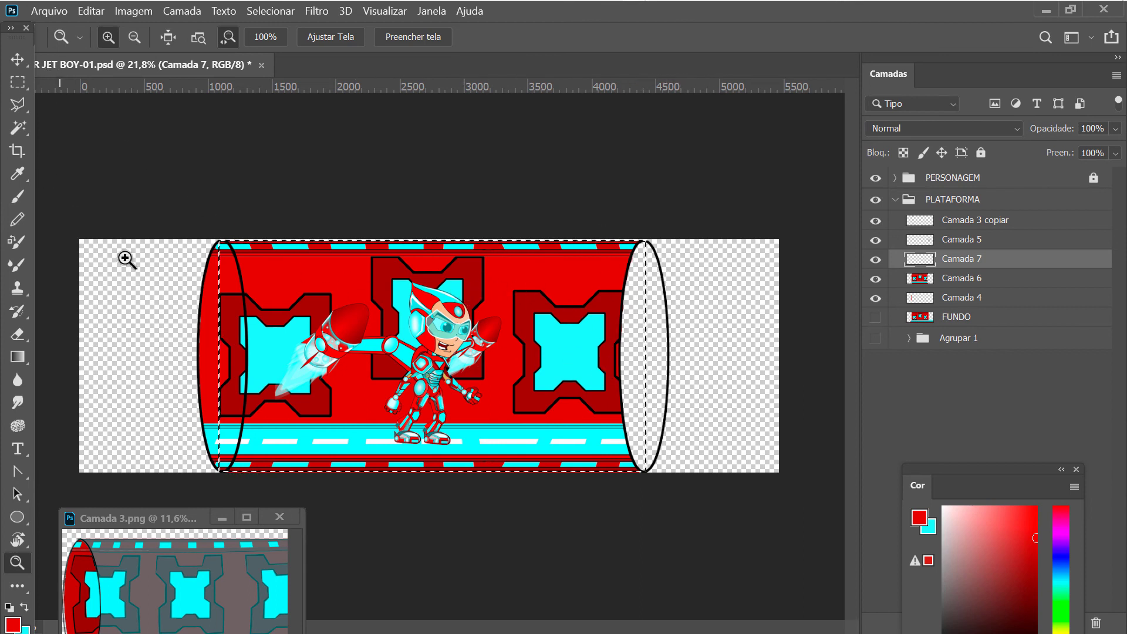
Fill the selection on Camada 7 with cyan sampled from the floor stripe, then deselect
key(b)
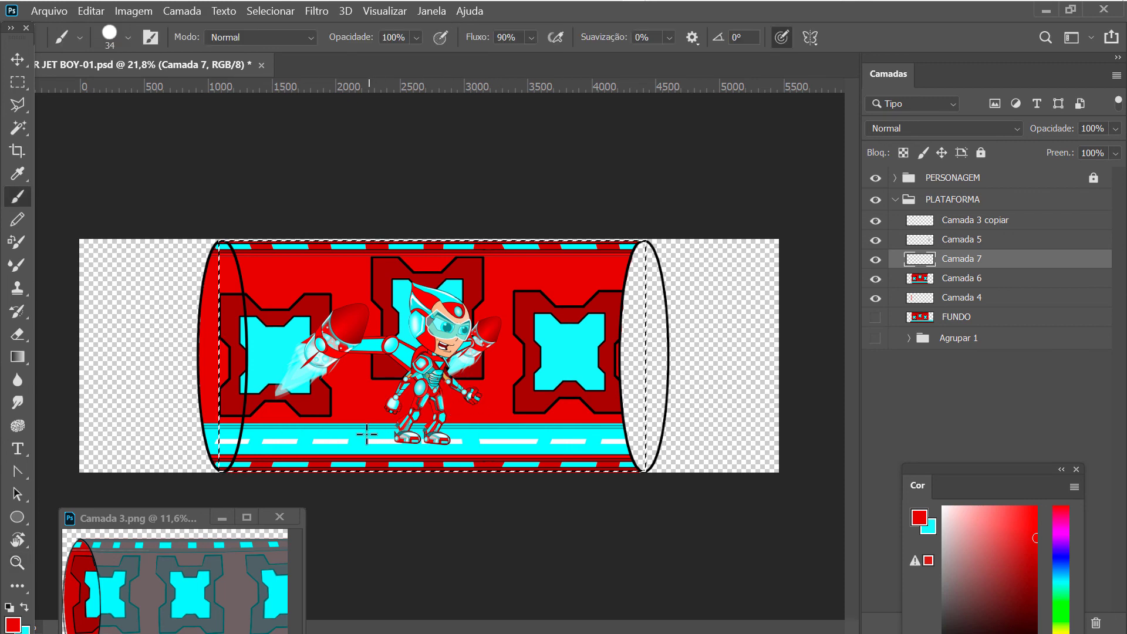
alt+click(355, 448)
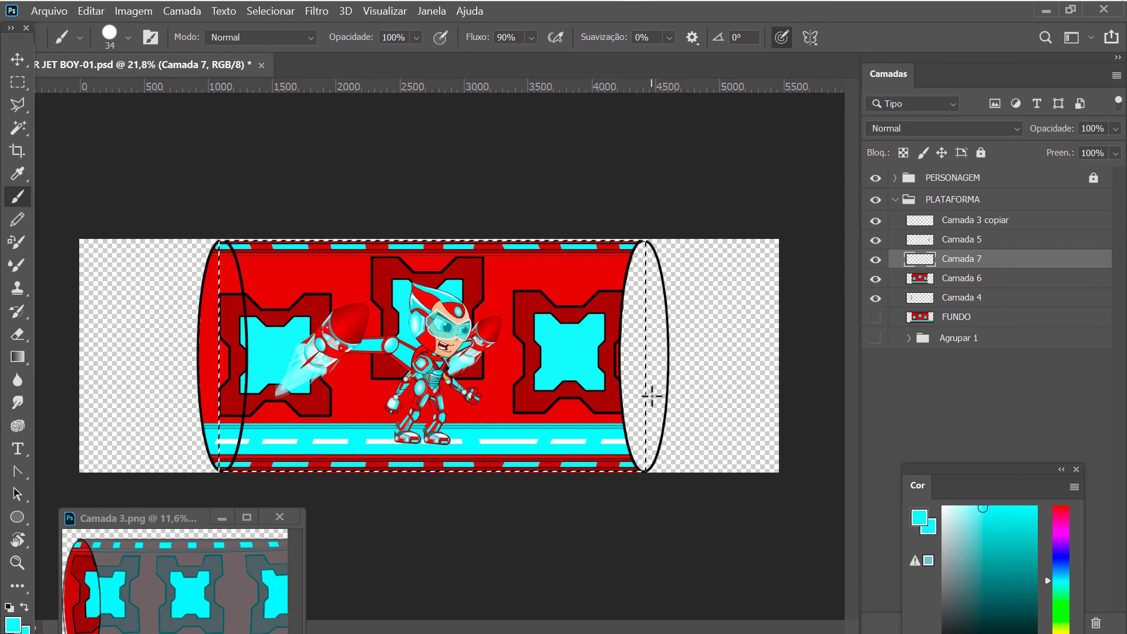
key(alt+BackSpace)
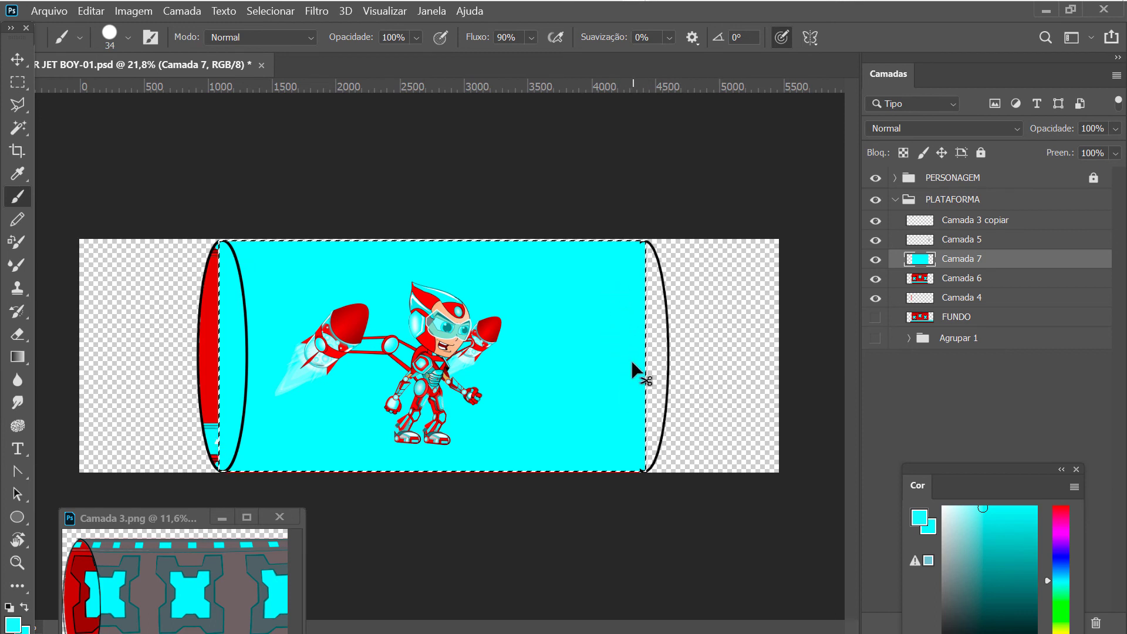
key(ctrl+d)
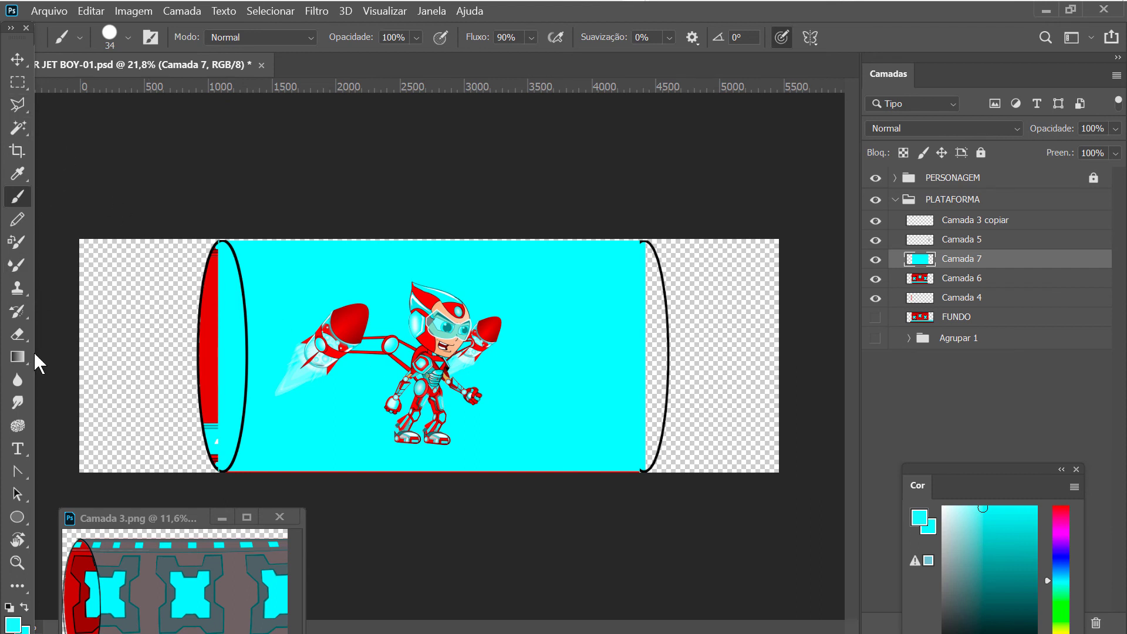
Erase the cyan inside the left red ellipse so its red end face shows again
click(18, 334)
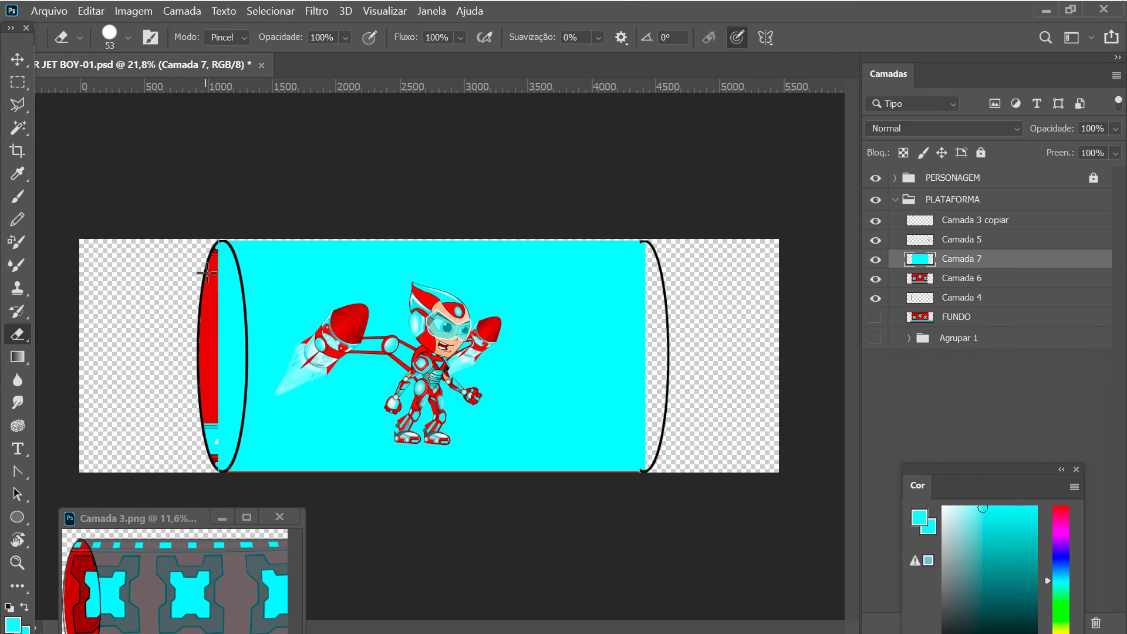
mouse_move(219, 289)
mouse_down()
mouse_move(229, 390)
mouse_move(218, 427)
mouse_move(223, 254)
mouse_move(235, 382)
mouse_up()
drag(237, 339, 233, 374)
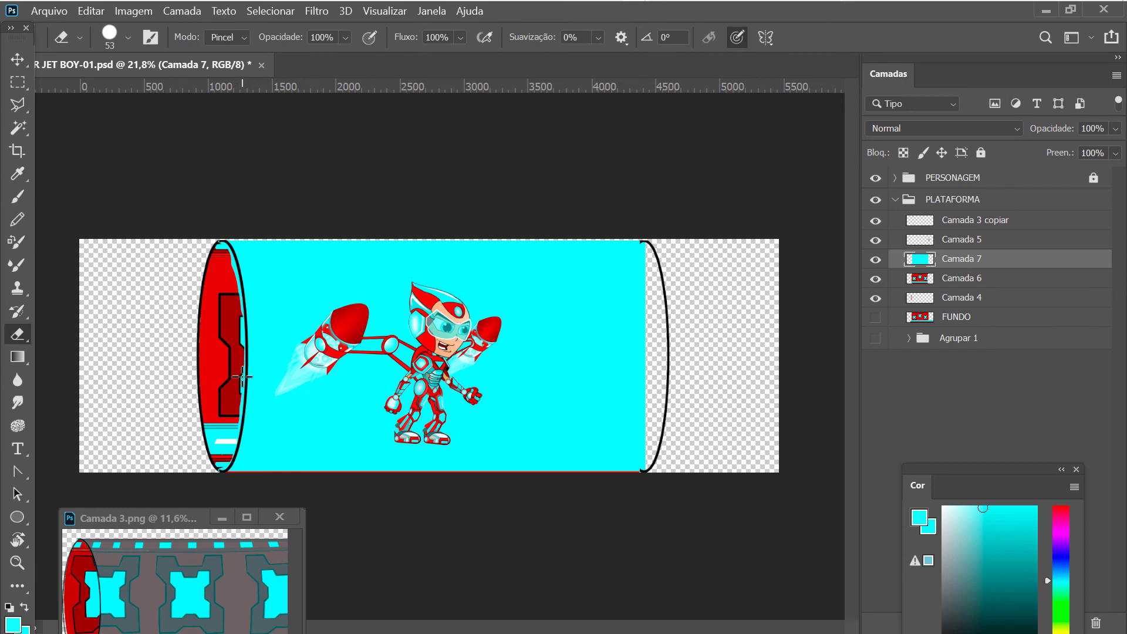
drag(238, 419, 242, 387)
drag(229, 265, 234, 272)
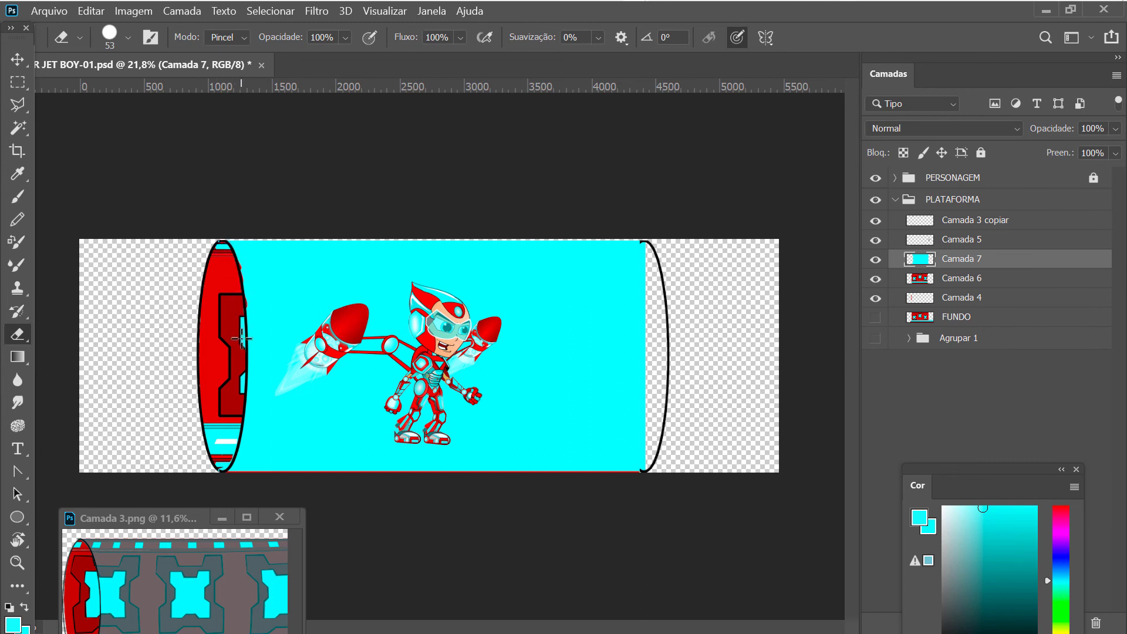
drag(230, 441, 225, 461)
key(b)
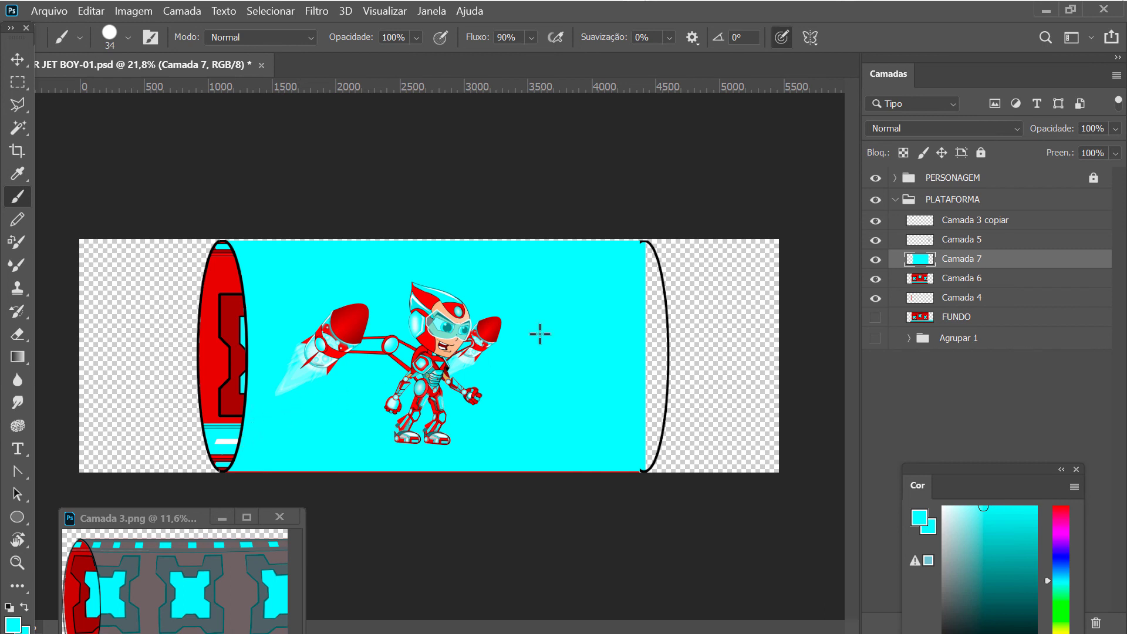
Brush cyan into the right-end white gaps, undoing the stroke that covered the black outline
mouse_move(646, 300)
mouse_down()
mouse_move(655, 334)
mouse_move(650, 258)
mouse_move(649, 403)
mouse_move(649, 250)
mouse_move(655, 371)
mouse_move(664, 332)
mouse_move(659, 310)
mouse_move(646, 470)
mouse_move(663, 380)
mouse_move(648, 470)
mouse_up()
key(ctrl+z)
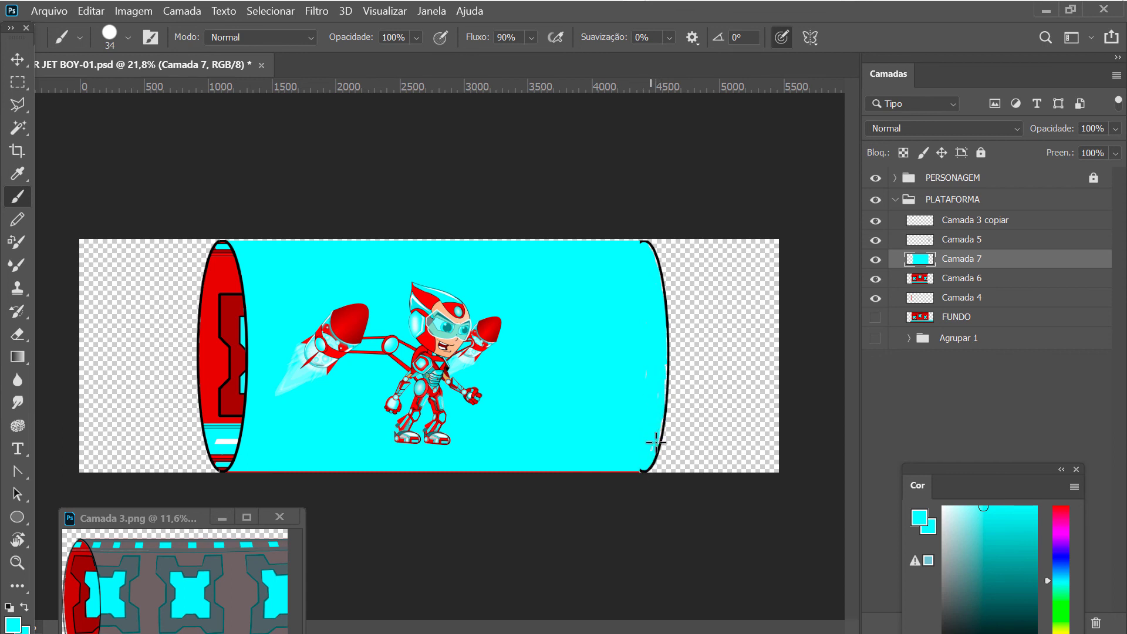
mouse_move(651, 360)
mouse_down()
mouse_move(656, 390)
mouse_move(654, 347)
mouse_up()
Lower Camada 7's opacity and move the PERSONAGEM group beneath Camada 7
drag(1058, 136, 1036, 142)
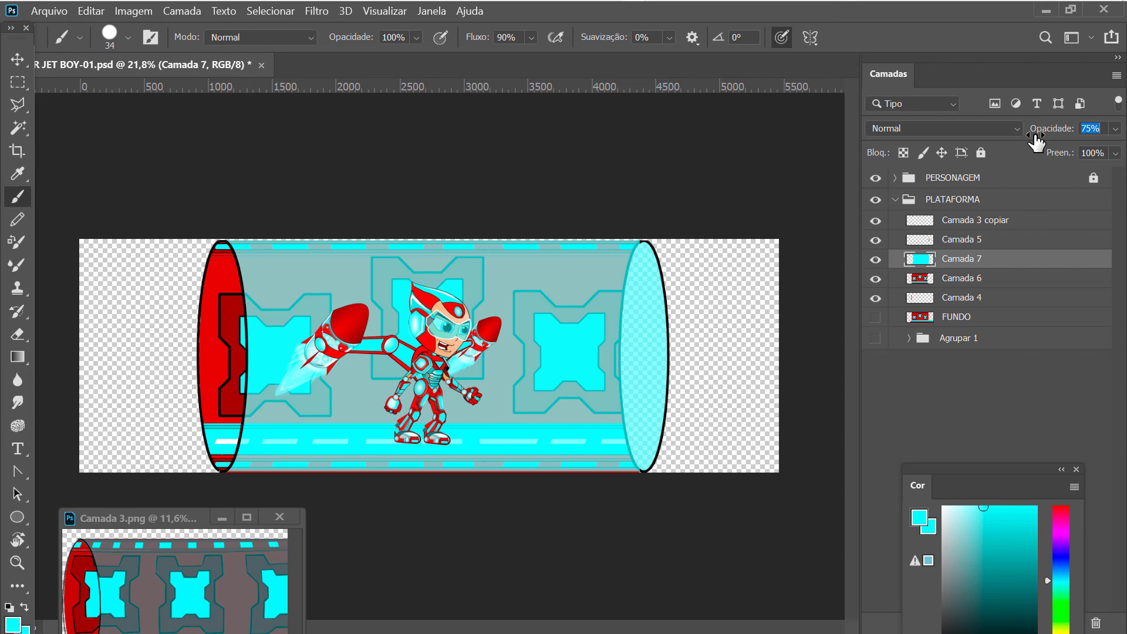
drag(1036, 141, 1023, 191)
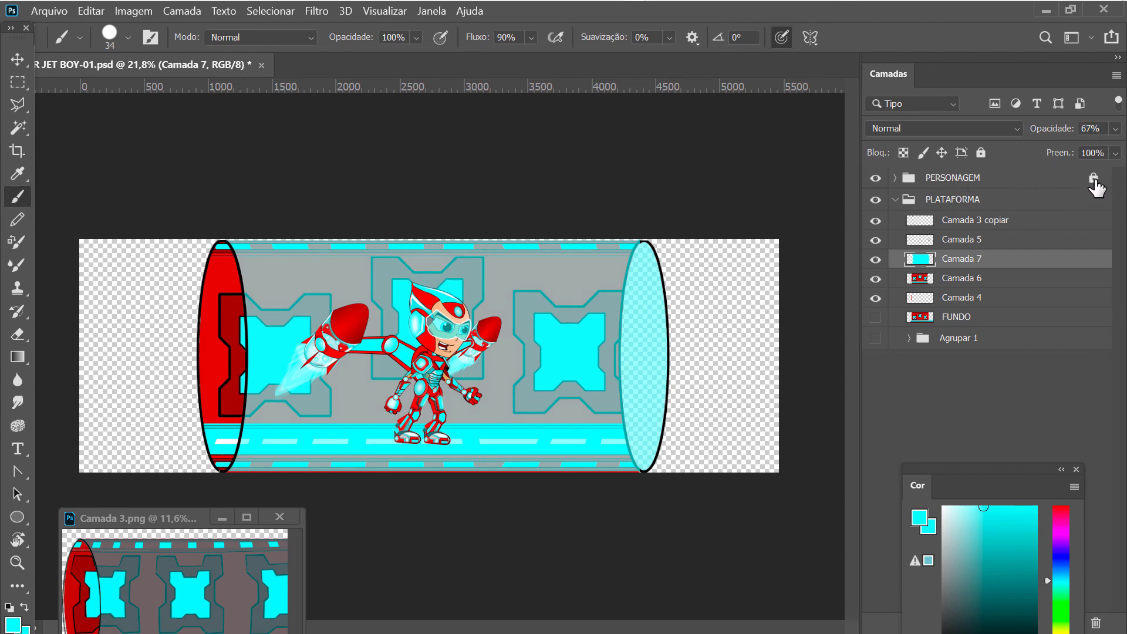
mouse_move(952, 179)
mouse_down()
mouse_move(966, 304)
mouse_move(969, 268)
mouse_up()
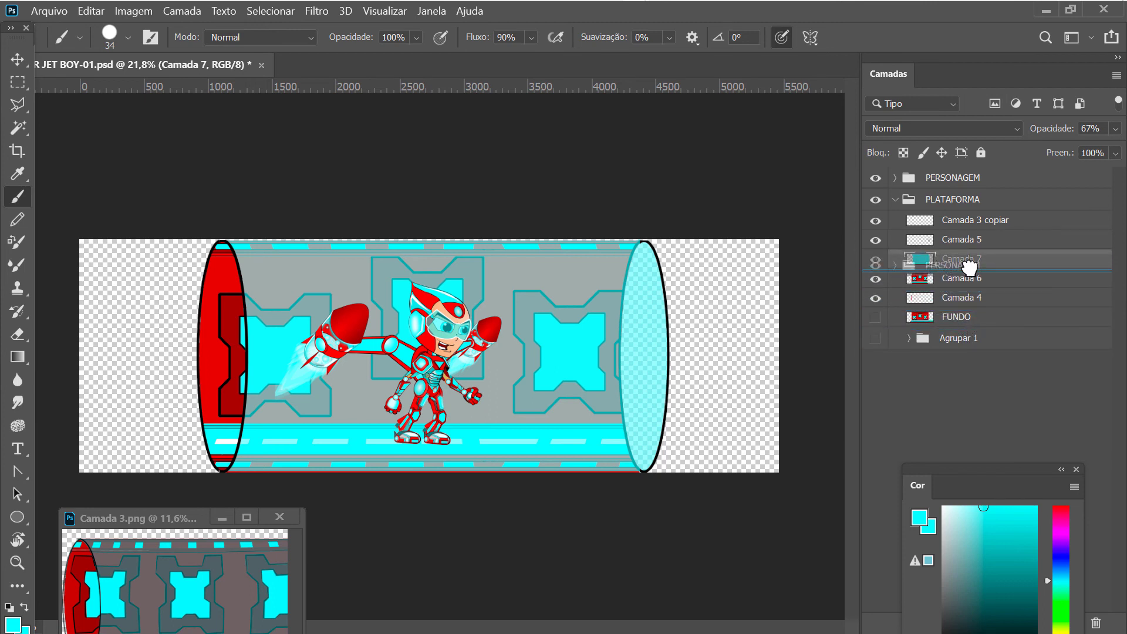
drag(969, 268, 969, 270)
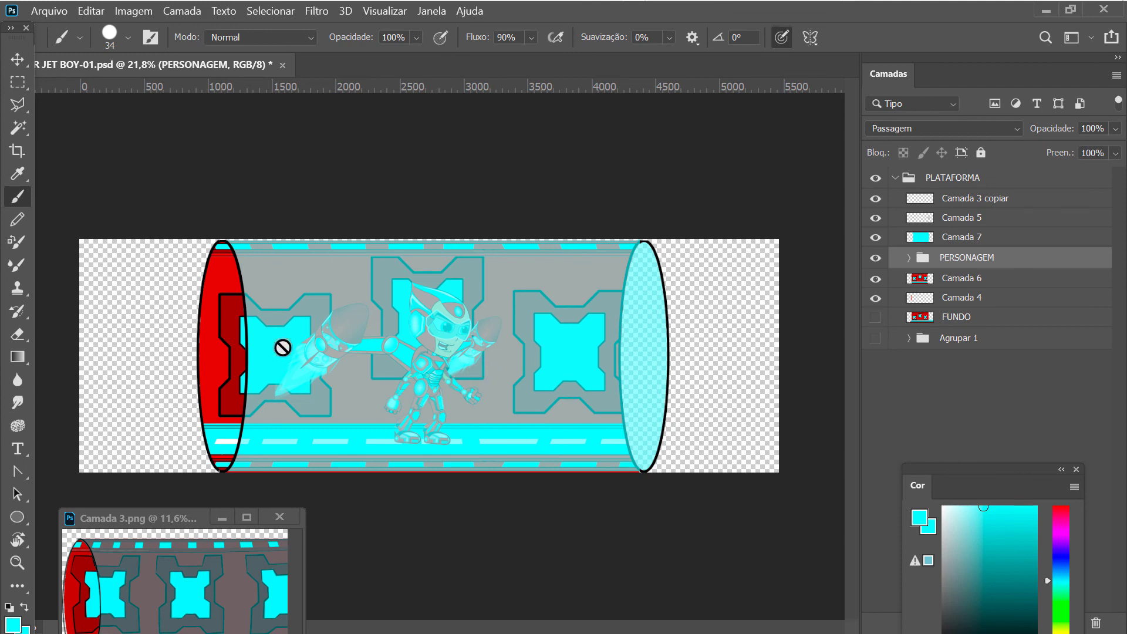
Reselect Camada 7 and settle its opacity at 57%
click(957, 241)
click(876, 238)
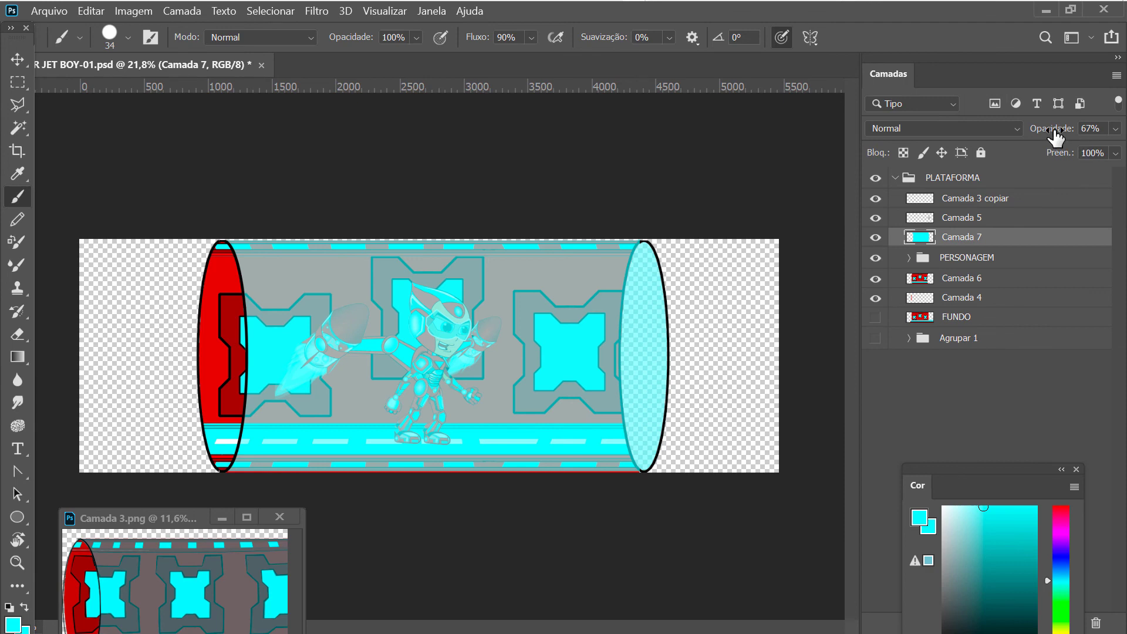
drag(1056, 136, 1046, 139)
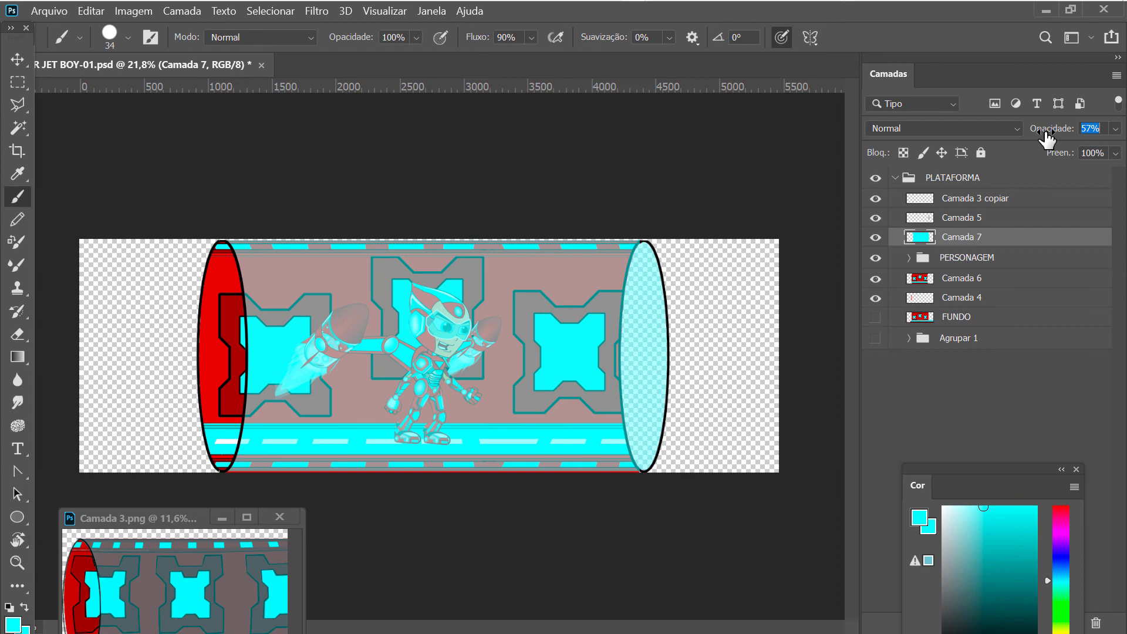
drag(1045, 139, 1047, 139)
Merge Camada 3 copiar, Camada 5 and Camada 7 into one layer named VIDRO
click(960, 200)
shift+click(958, 220)
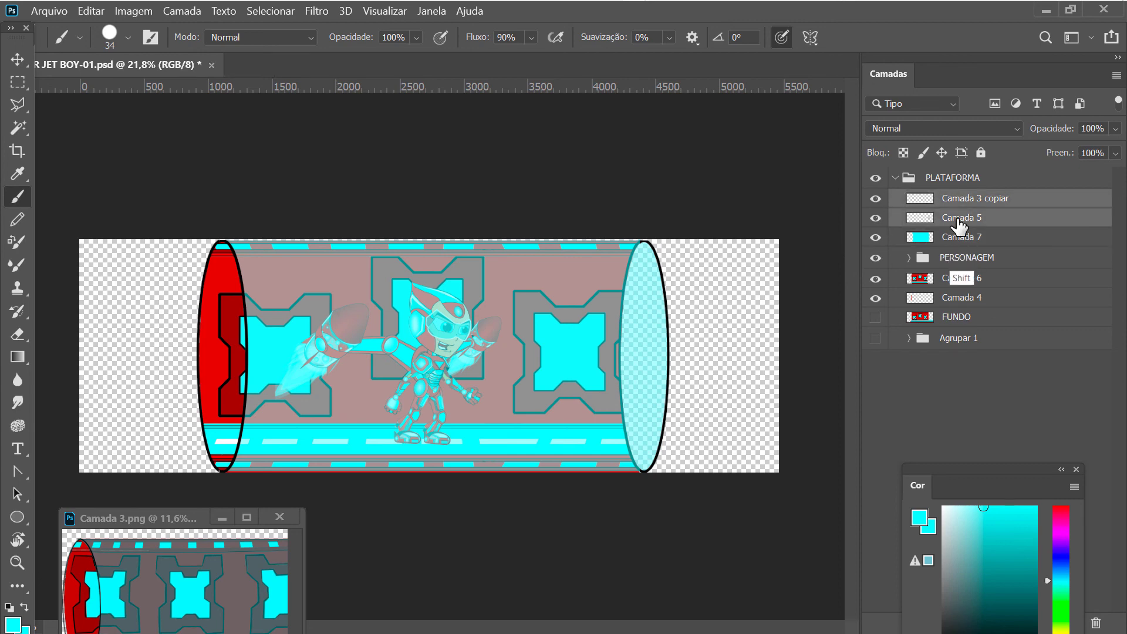
shift+click(959, 237)
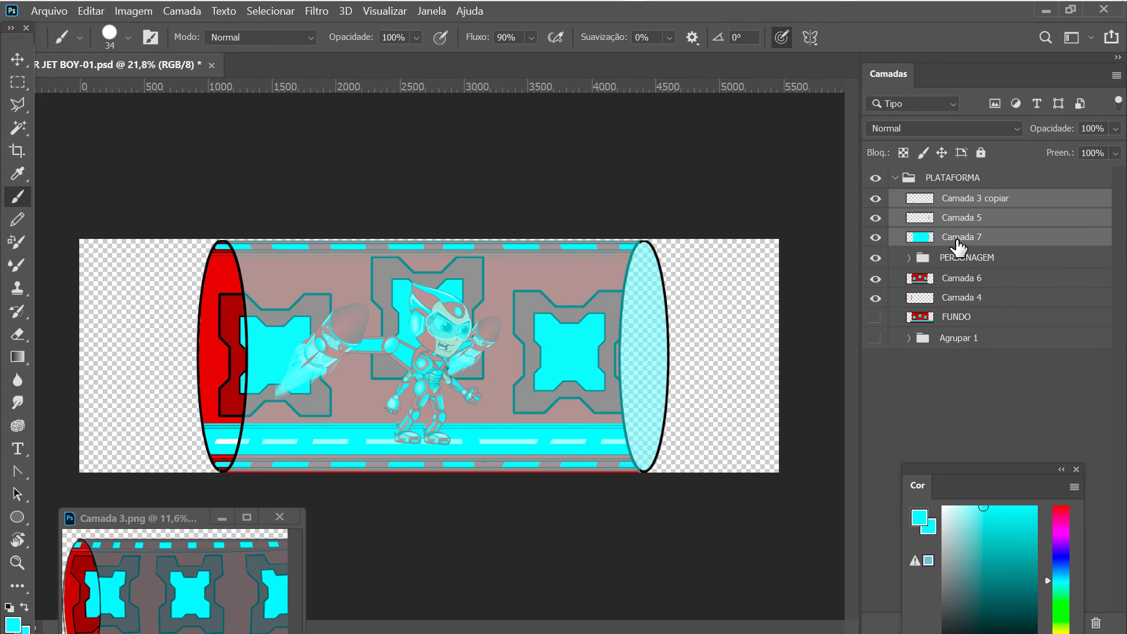
key(ctrl+e)
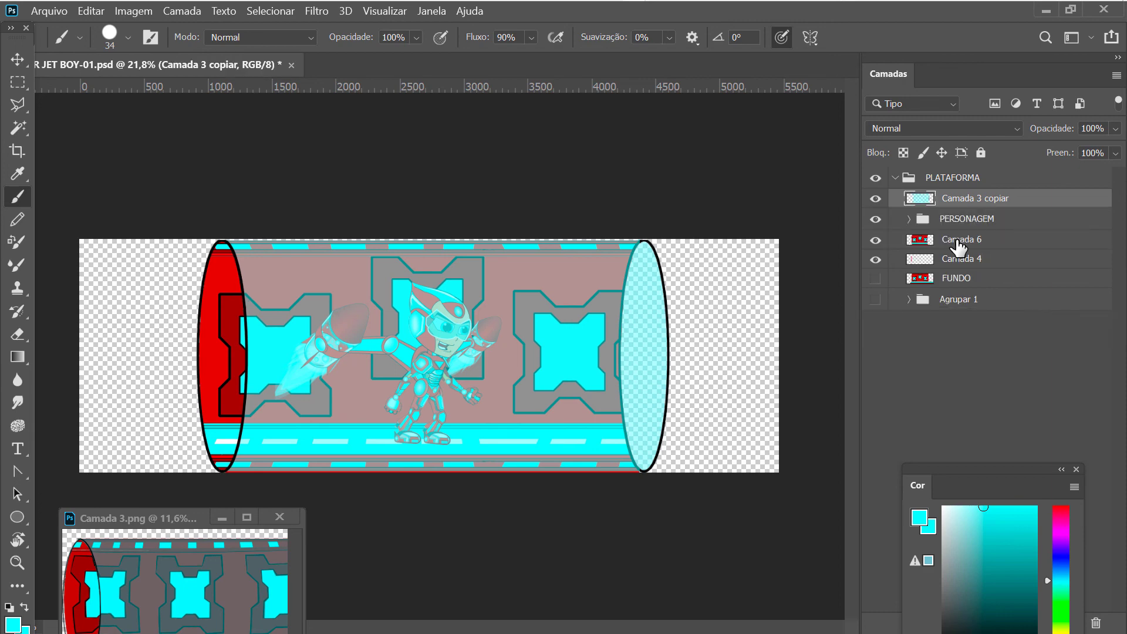
double_click(971, 199)
text(VIDRO)
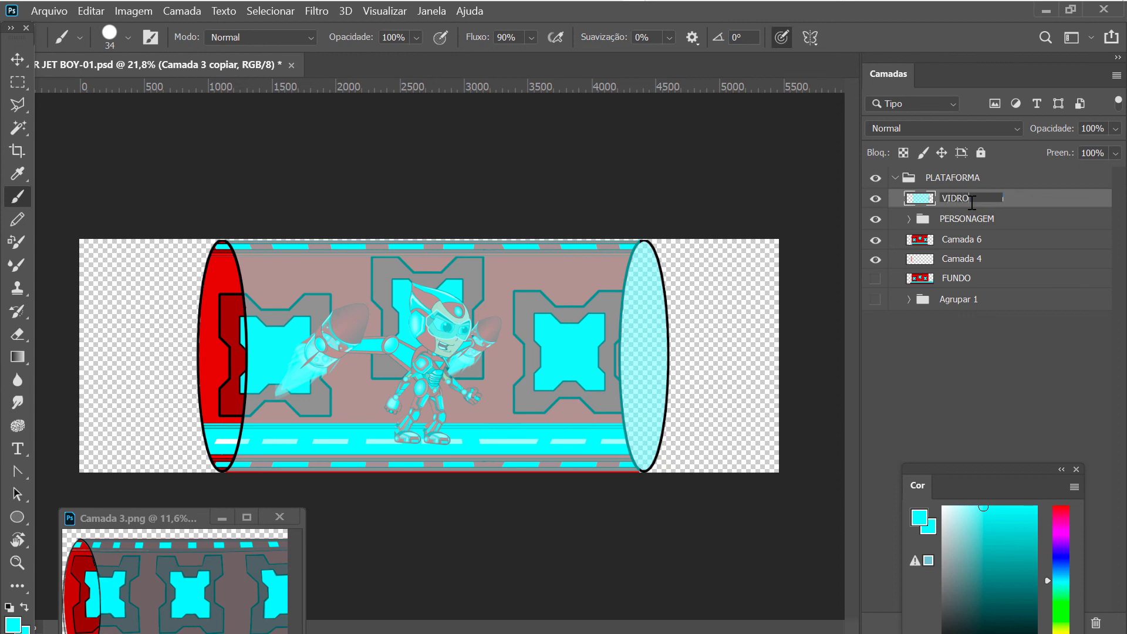
key(Return)
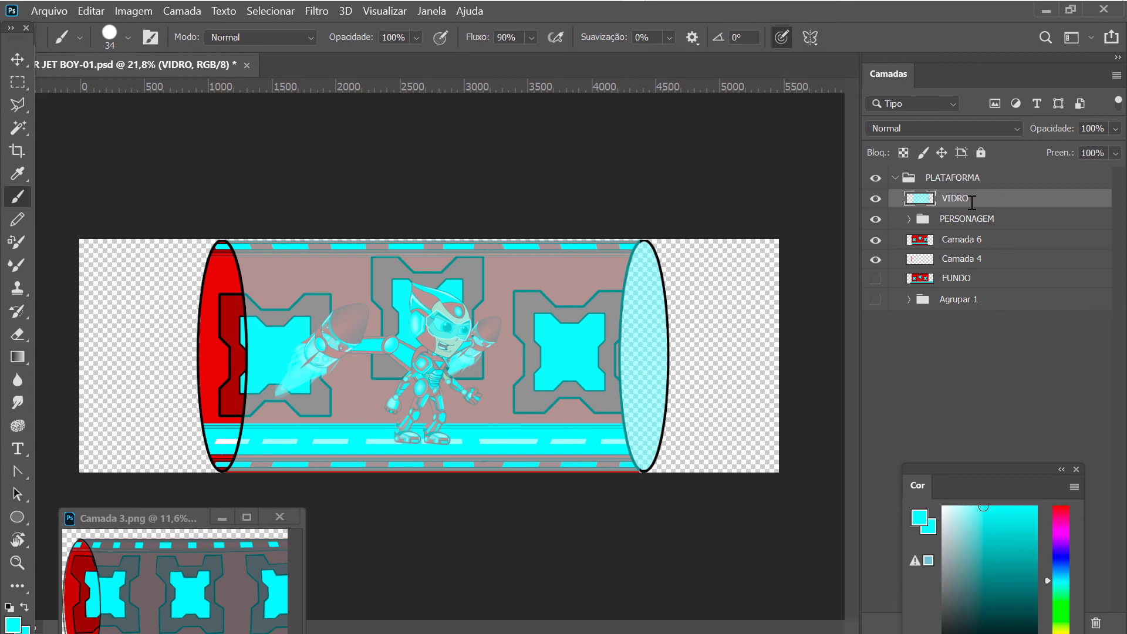
Merge Camada 4 into Camada 6 and rename the result FNDO DO CINLINDRO
click(875, 241)
click(881, 241)
shift+click(957, 261)
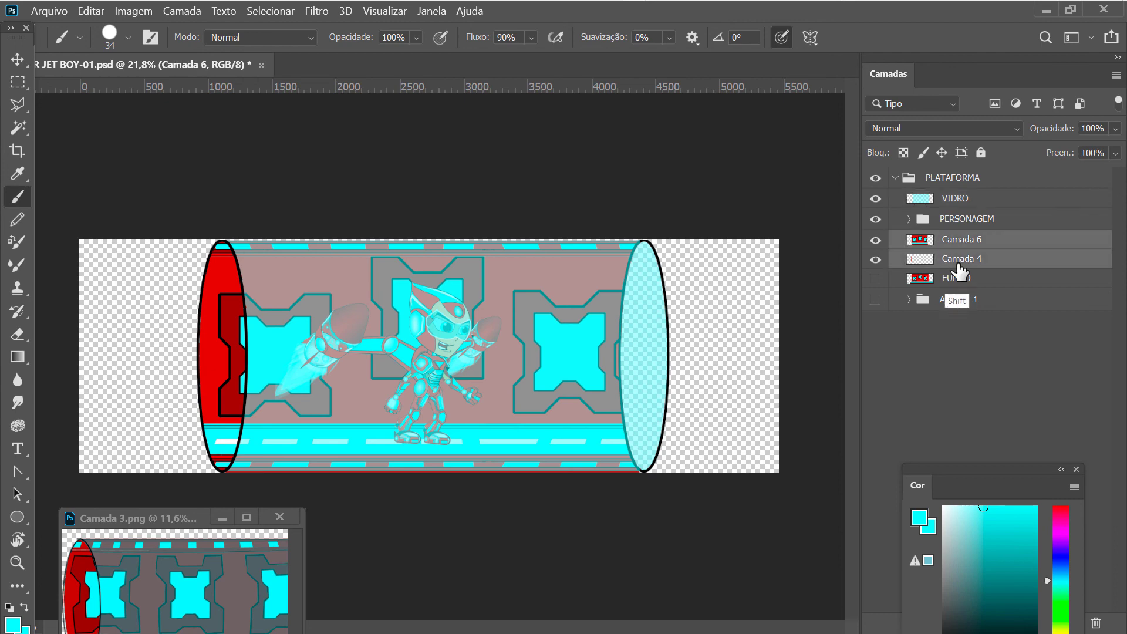
key(ctrl+e)
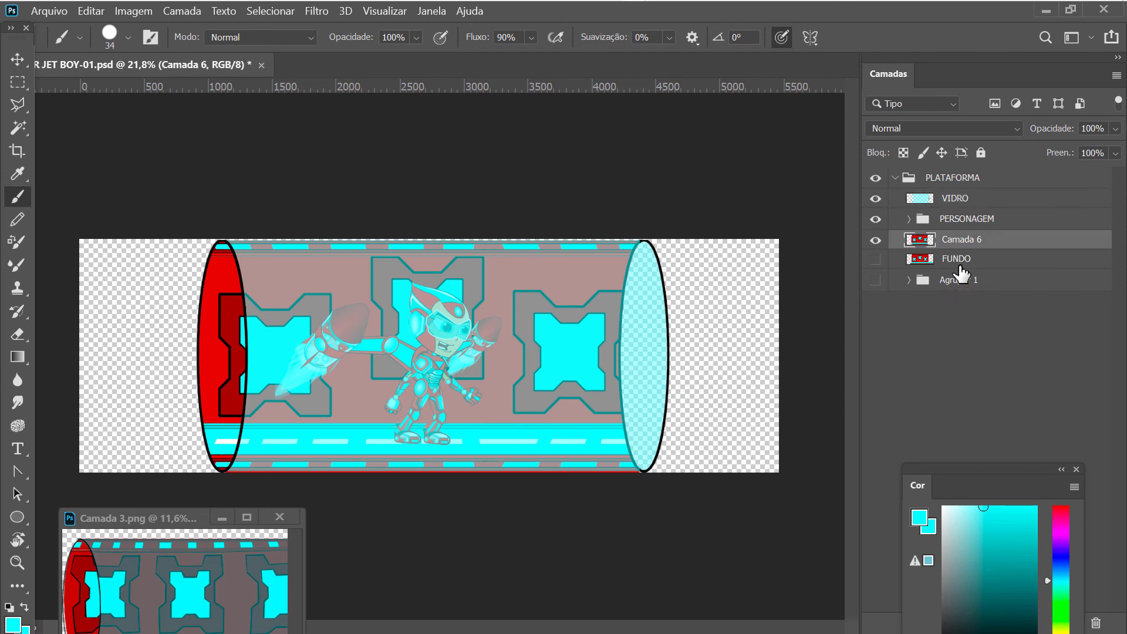
click(875, 240)
click(875, 241)
double_click(970, 244)
text(F)
text(NDO DO CINLINDRO)
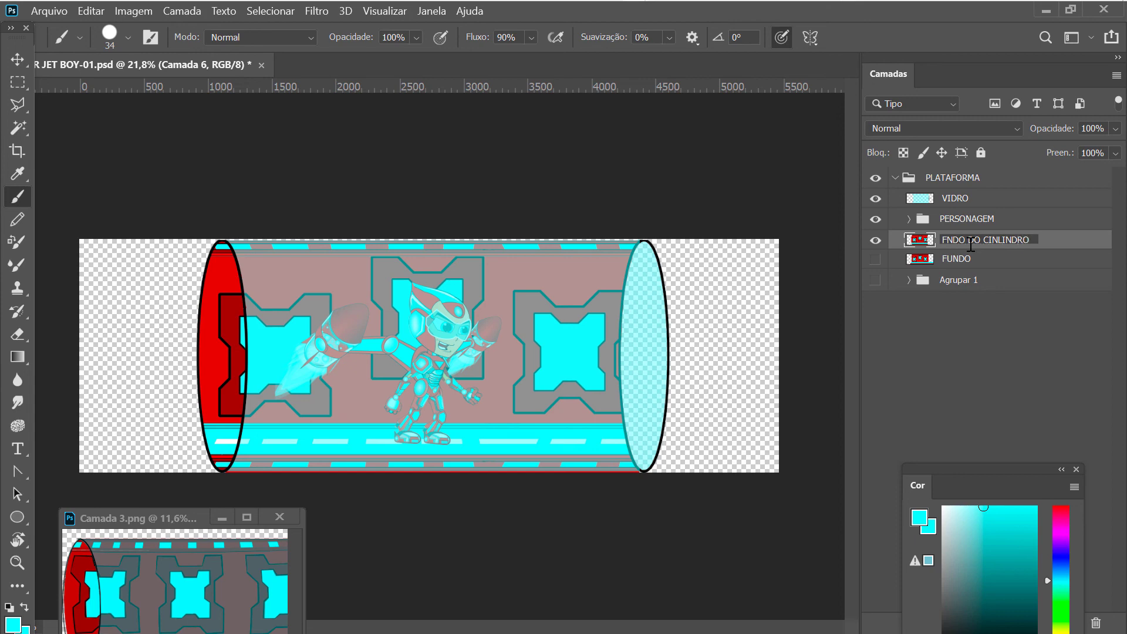
key(Return)
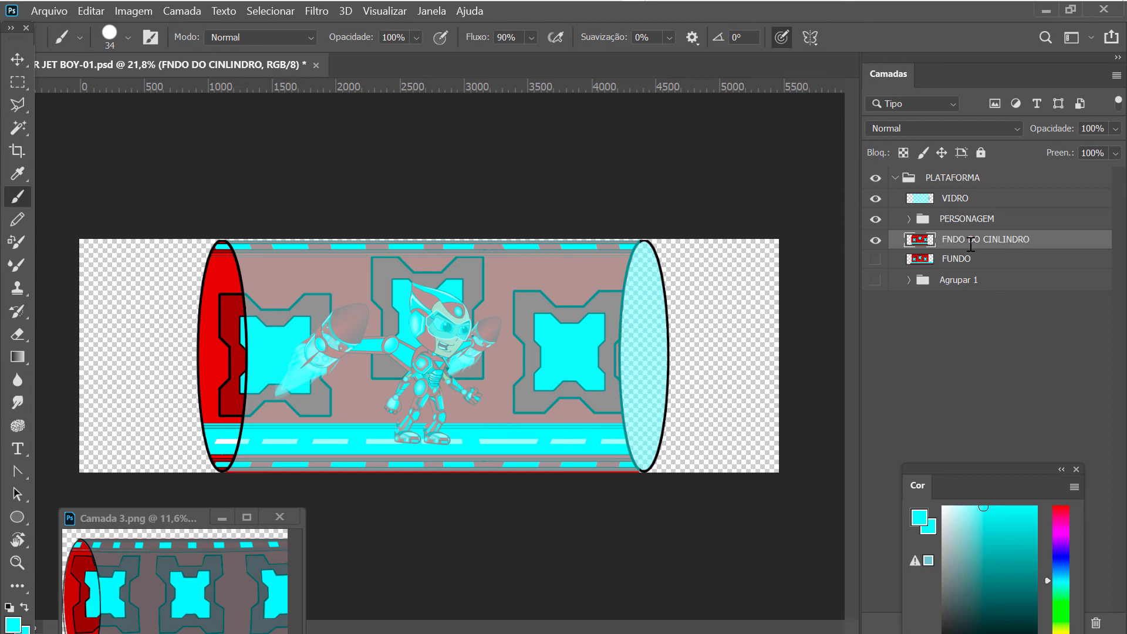